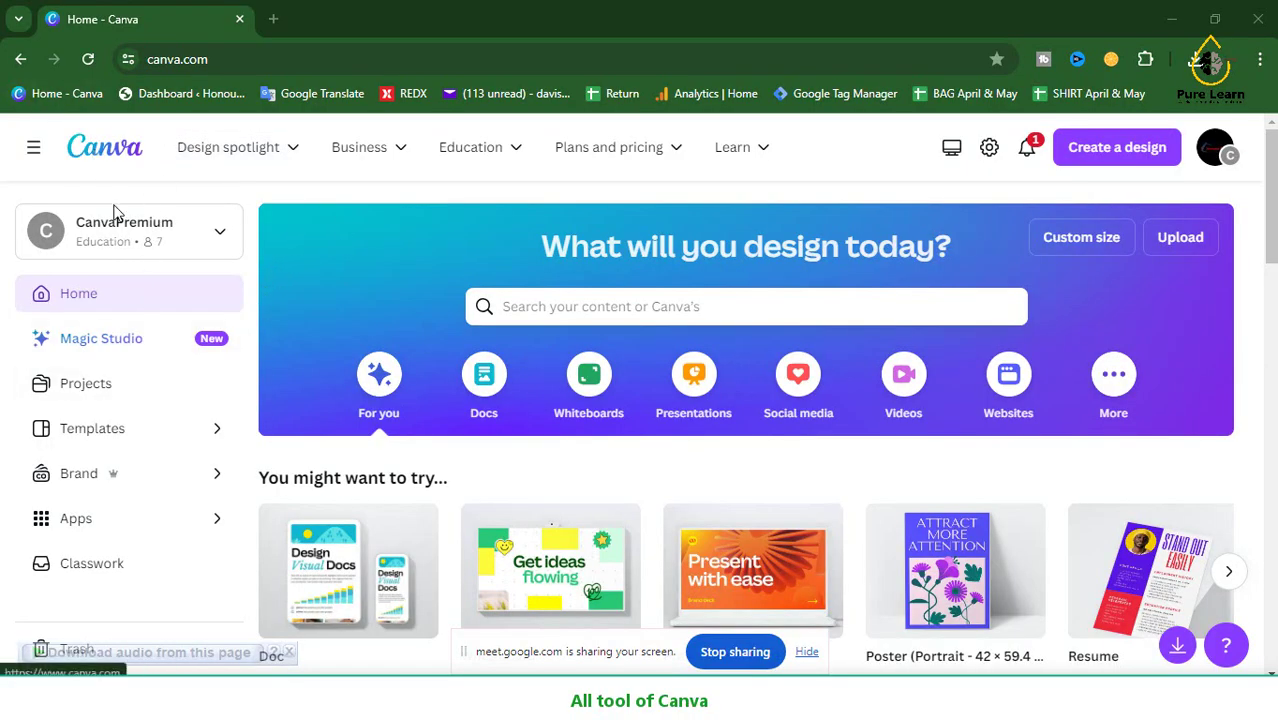
# - Open the Mugs, Photo editor and Business cards pages from the Design spotlight listing in separate new browser tabs
pyautogui.scroll(-3, 849, 410)
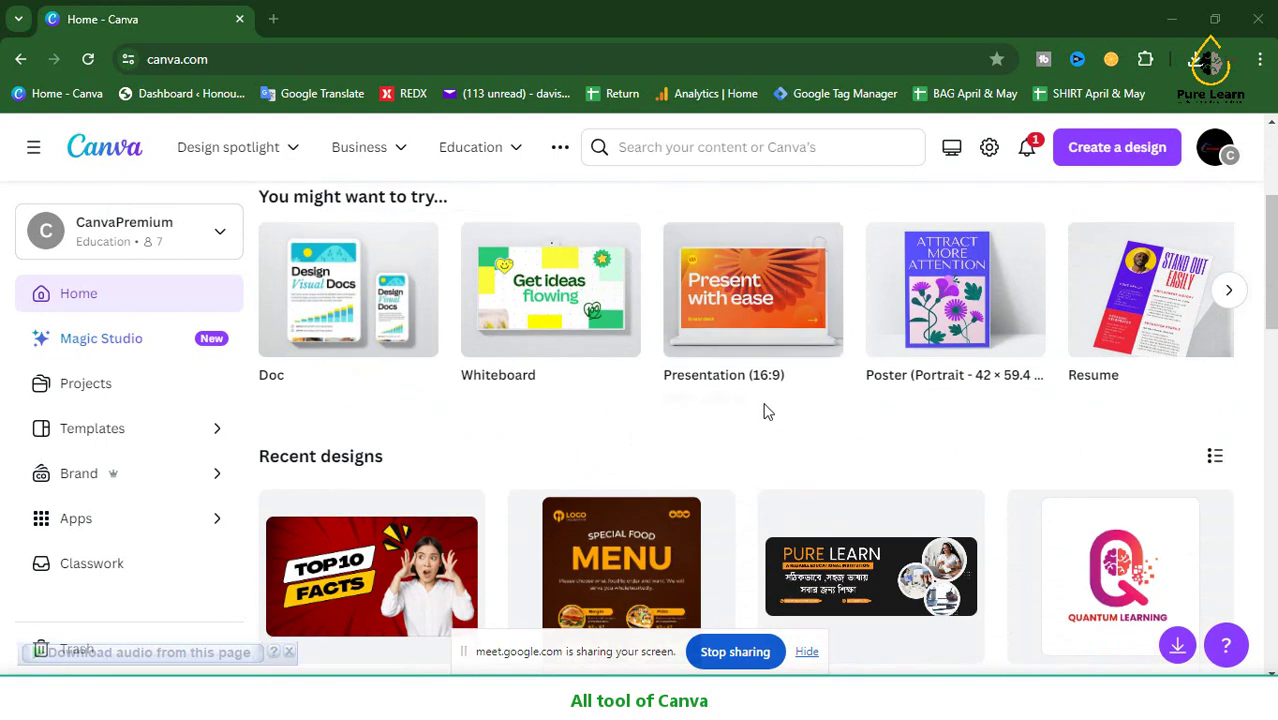
pyautogui.scroll(3, 765, 408)
pyautogui.moveTo(203, 150)
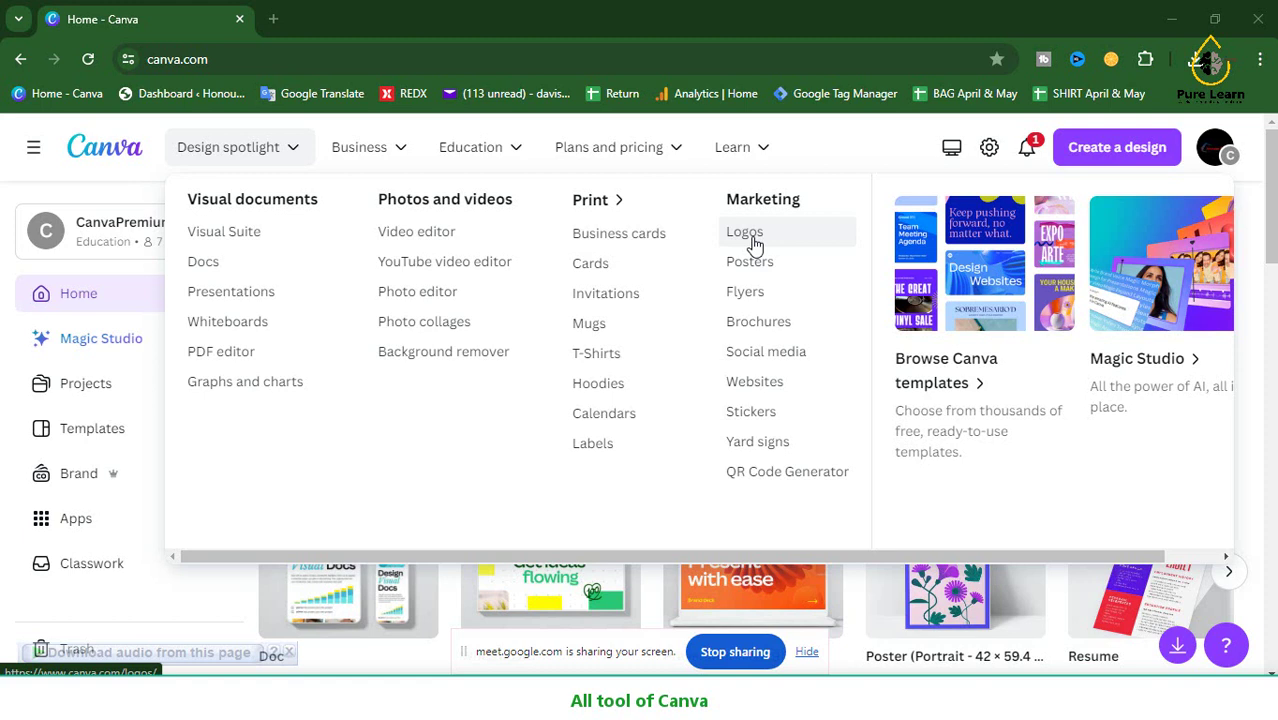
pyautogui.rightClick(600, 333)
pyautogui.click(650, 348)
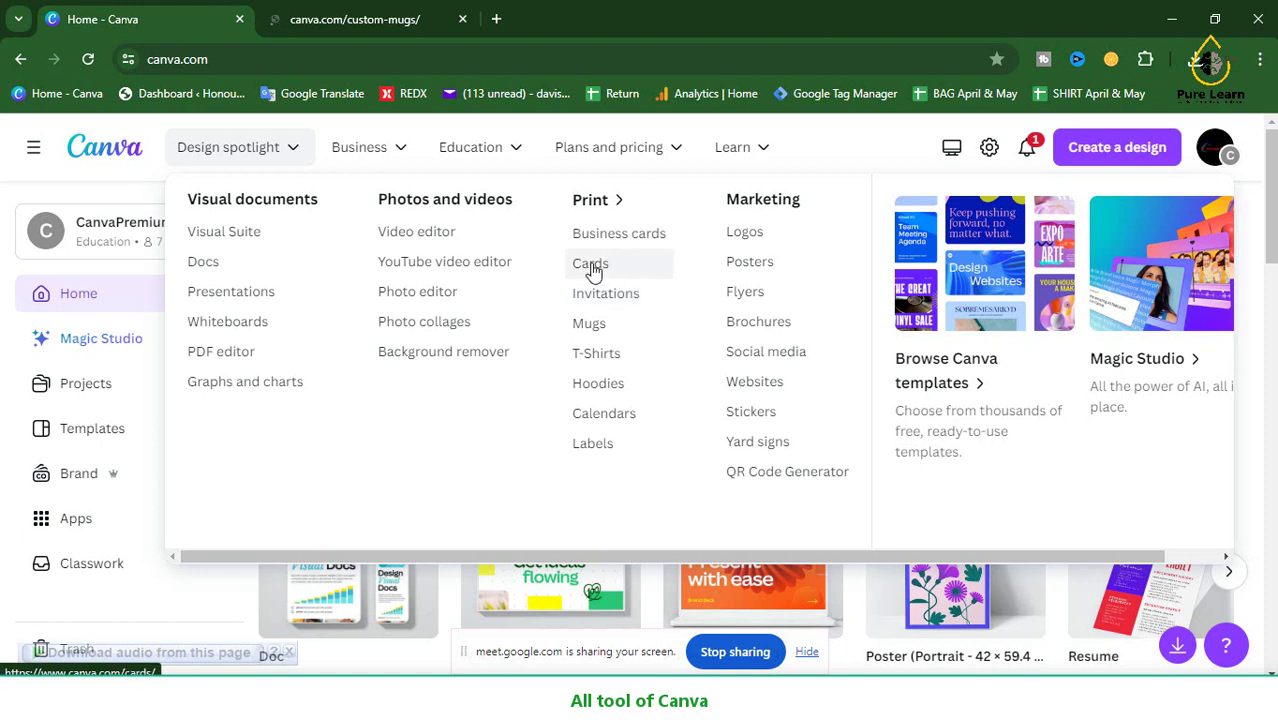
pyautogui.rightClick(417, 301)
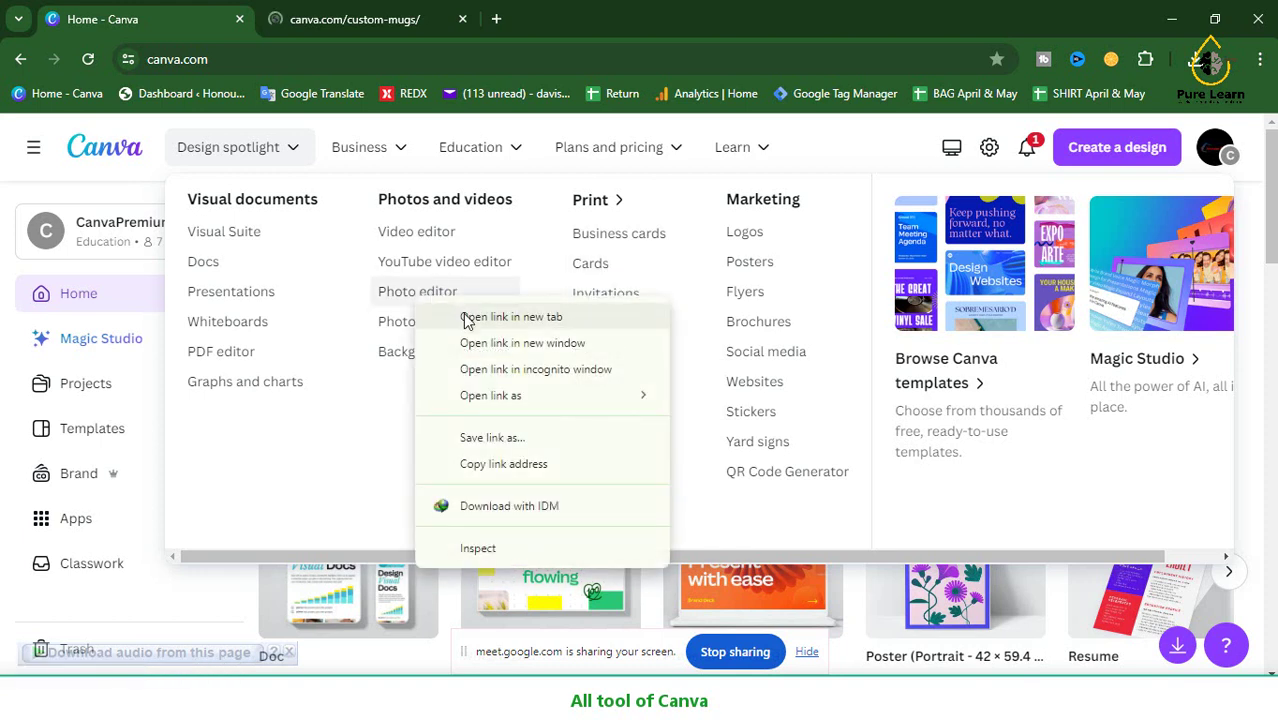
pyautogui.click(465, 317)
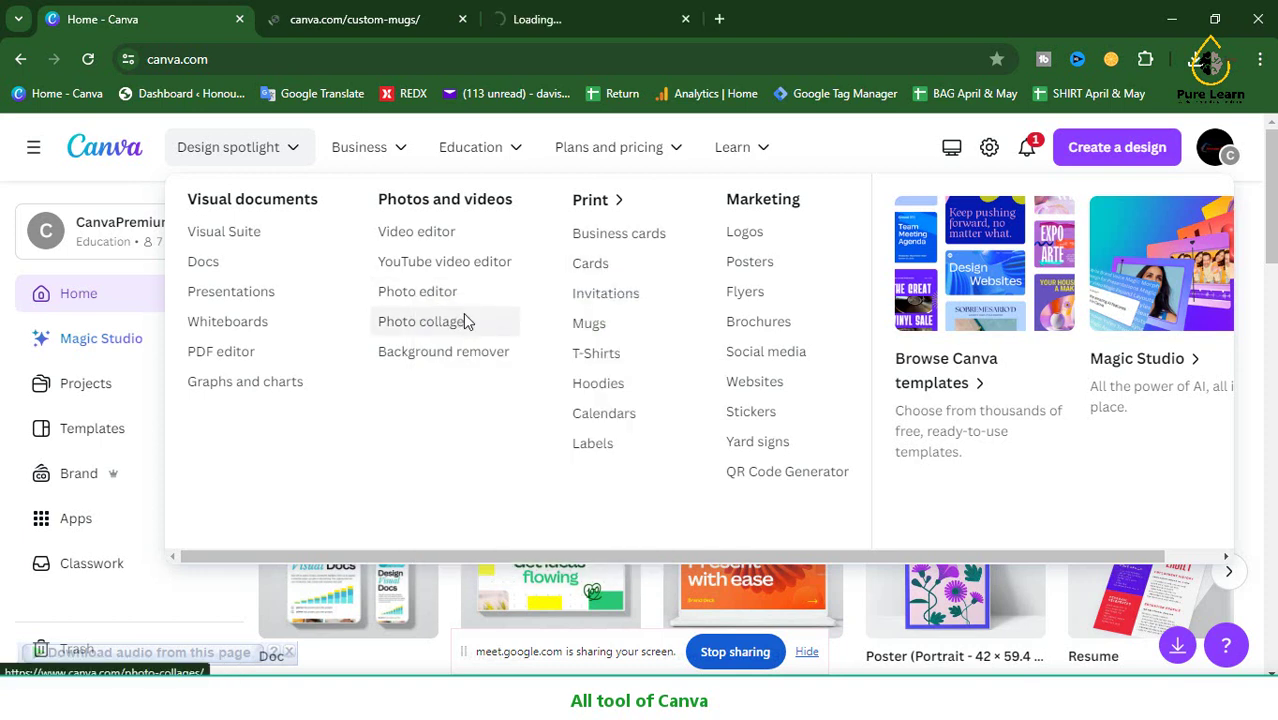
pyautogui.rightClick(613, 243)
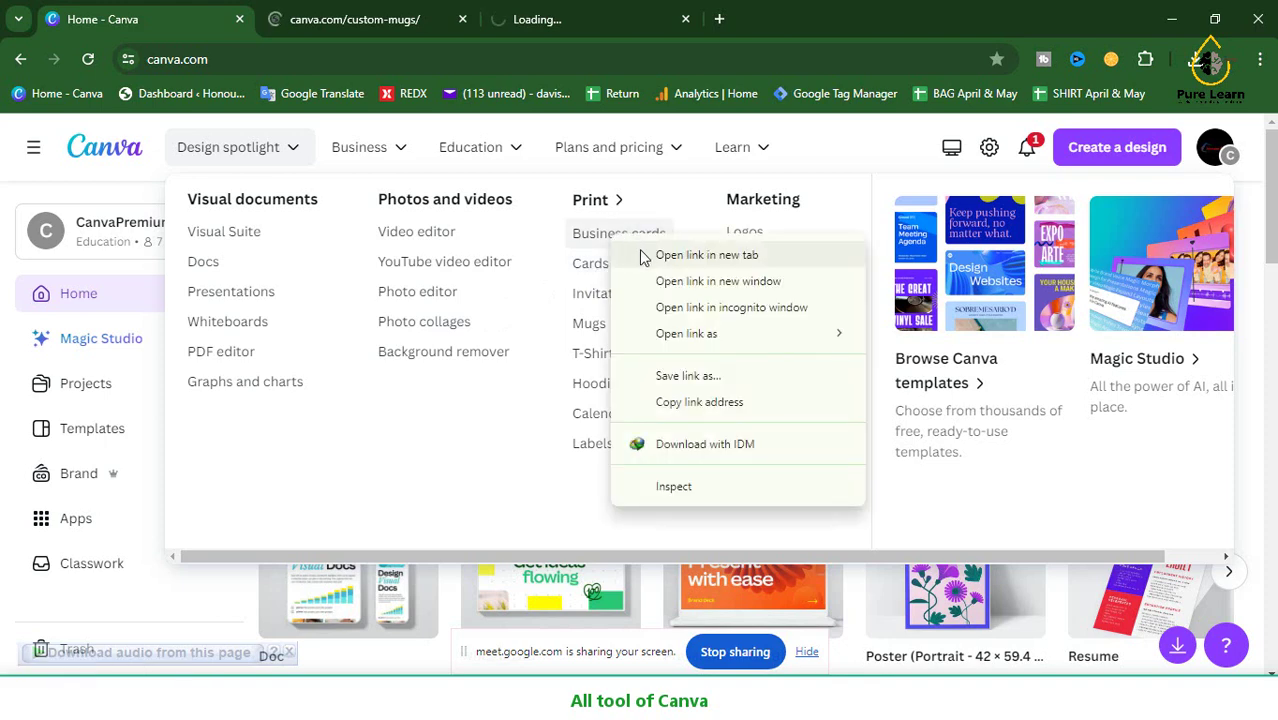
pyautogui.click(650, 254)
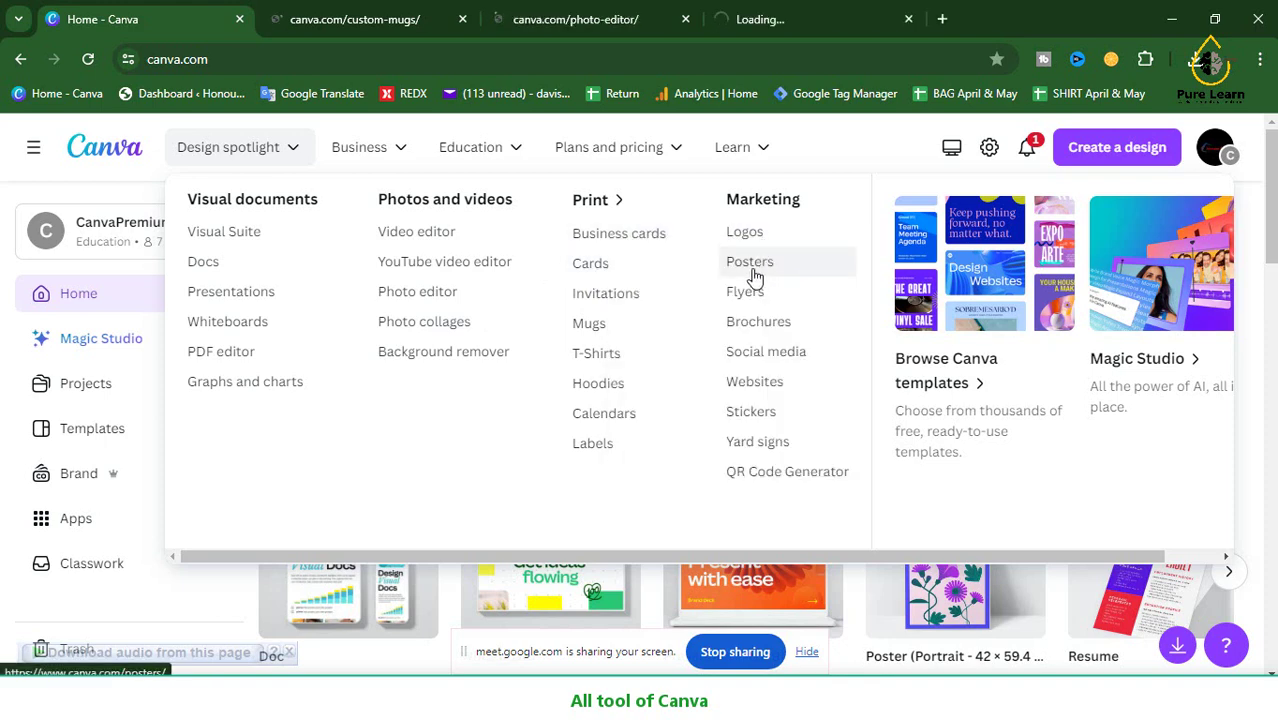
# - Open the Posters and Logos pages from the Marketing group in two more new browser tabs
pyautogui.rightClick(750, 268)
pyautogui.click(786, 292)
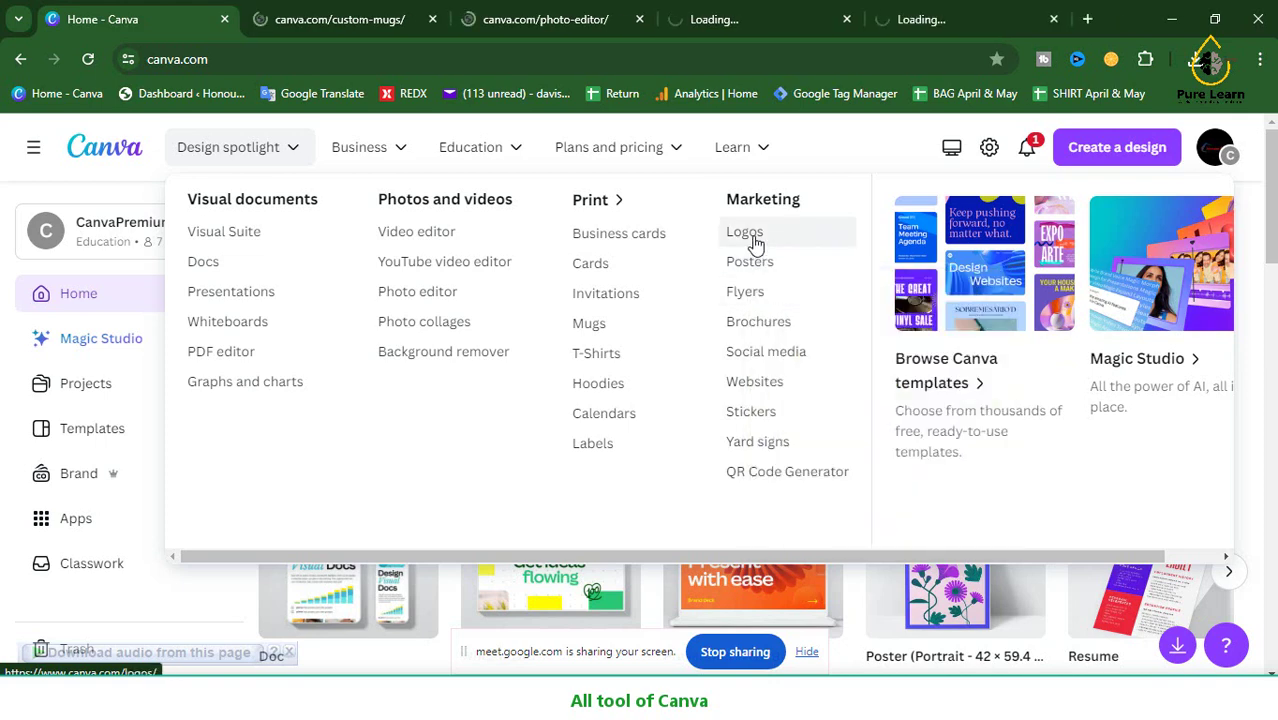
pyautogui.rightClick(768, 248)
pyautogui.click(783, 258)
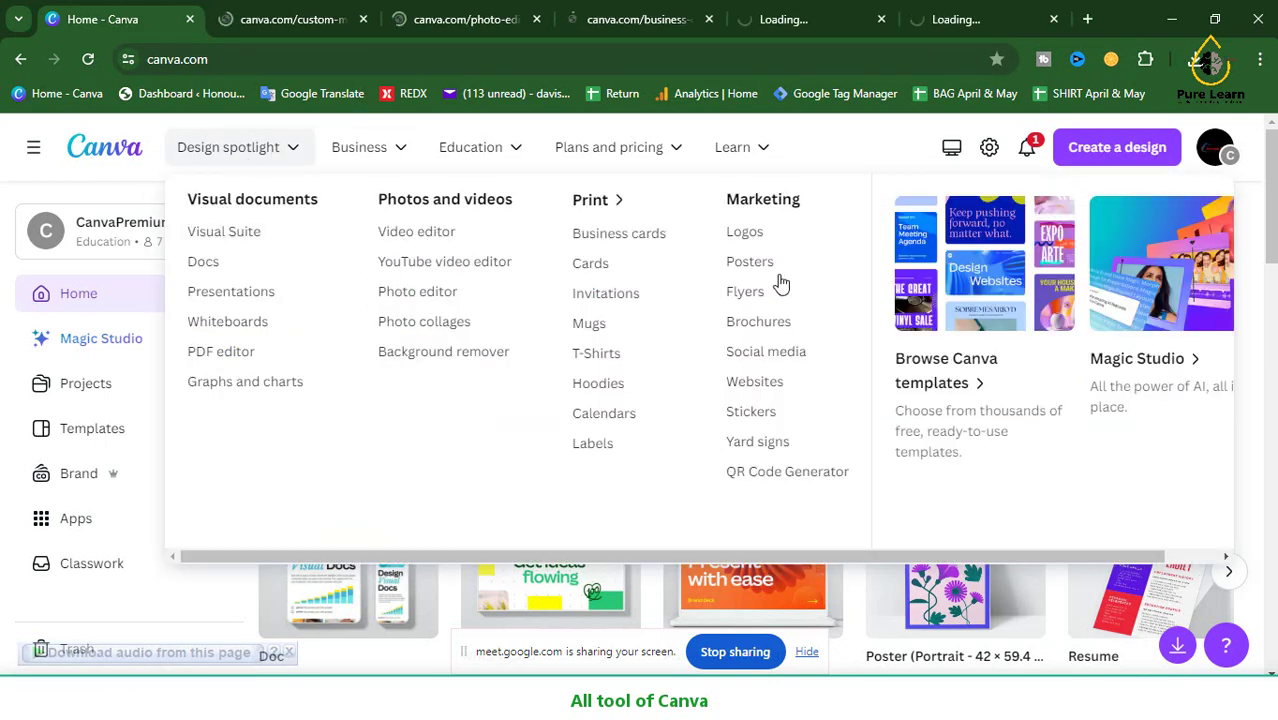
# - Review the Custom Mugs page, including the mug cards, the personalized mug section and the suggested uses for custom mugs
pyautogui.click(278, 24)
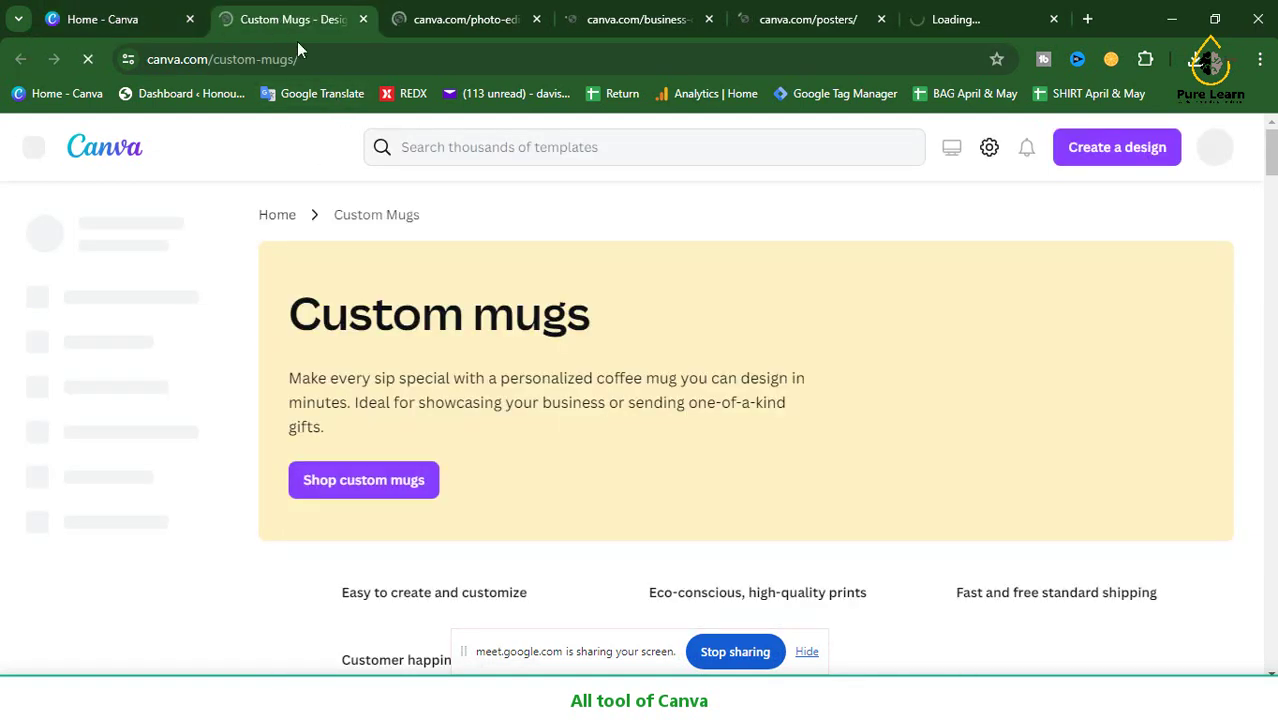
pyautogui.scroll(-3, 607, 391)
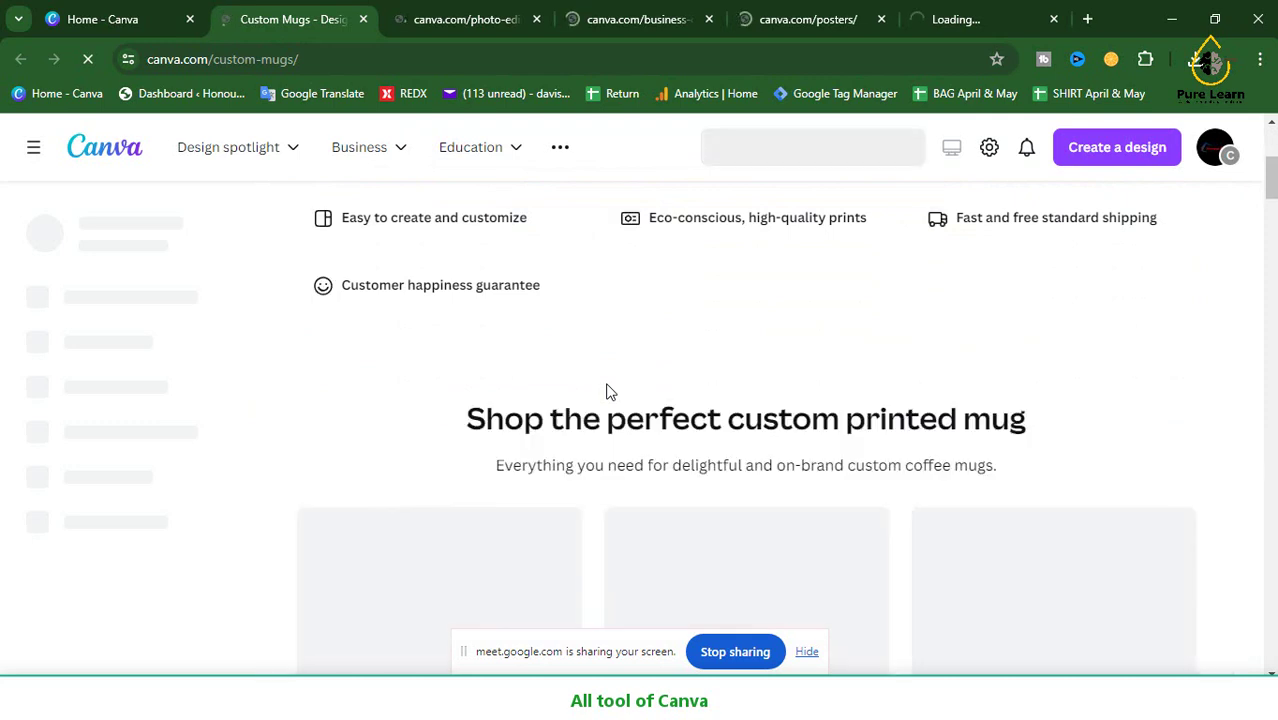
pyautogui.scroll(-2, 607, 391)
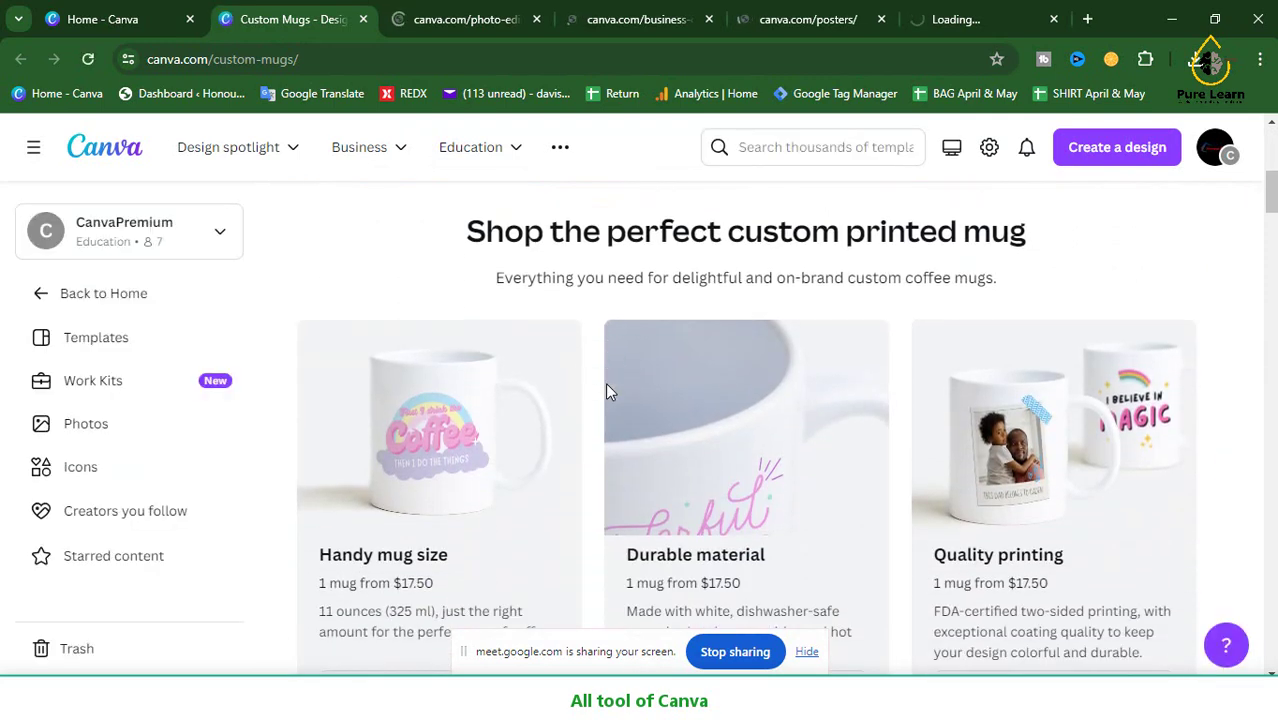
pyautogui.scroll(-3, 607, 391)
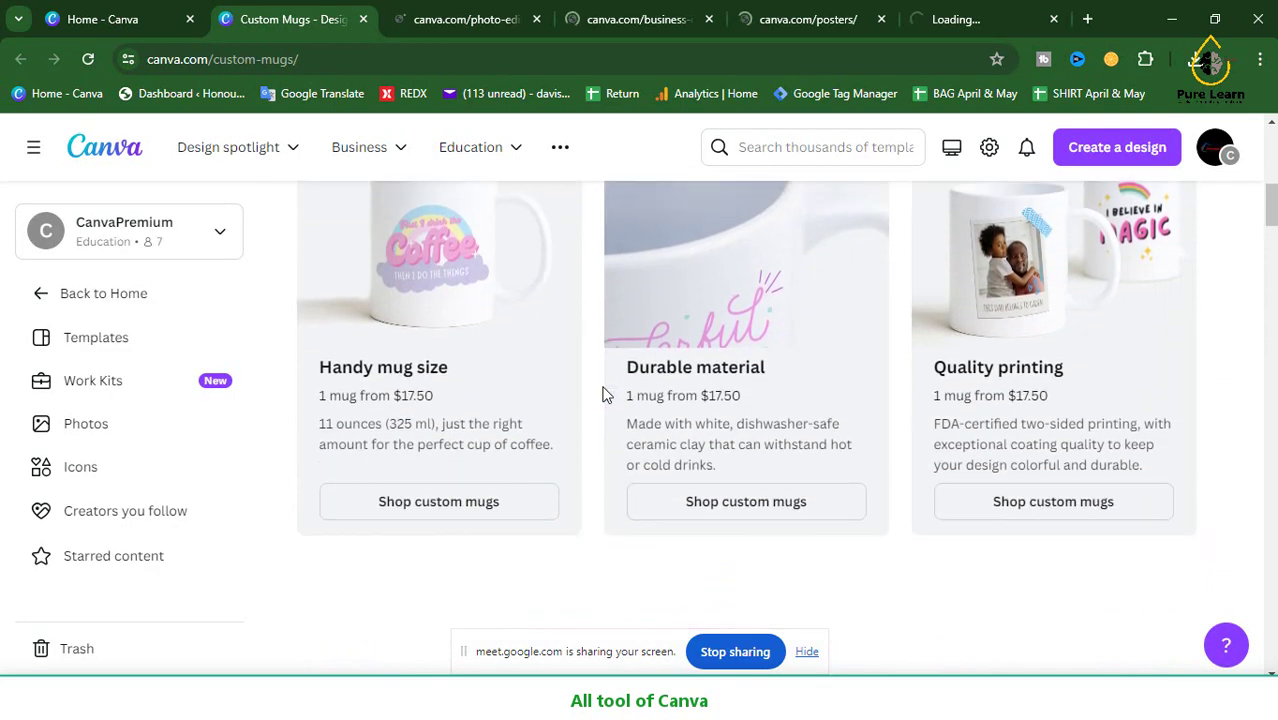
pyautogui.scroll(-10, 603, 395)
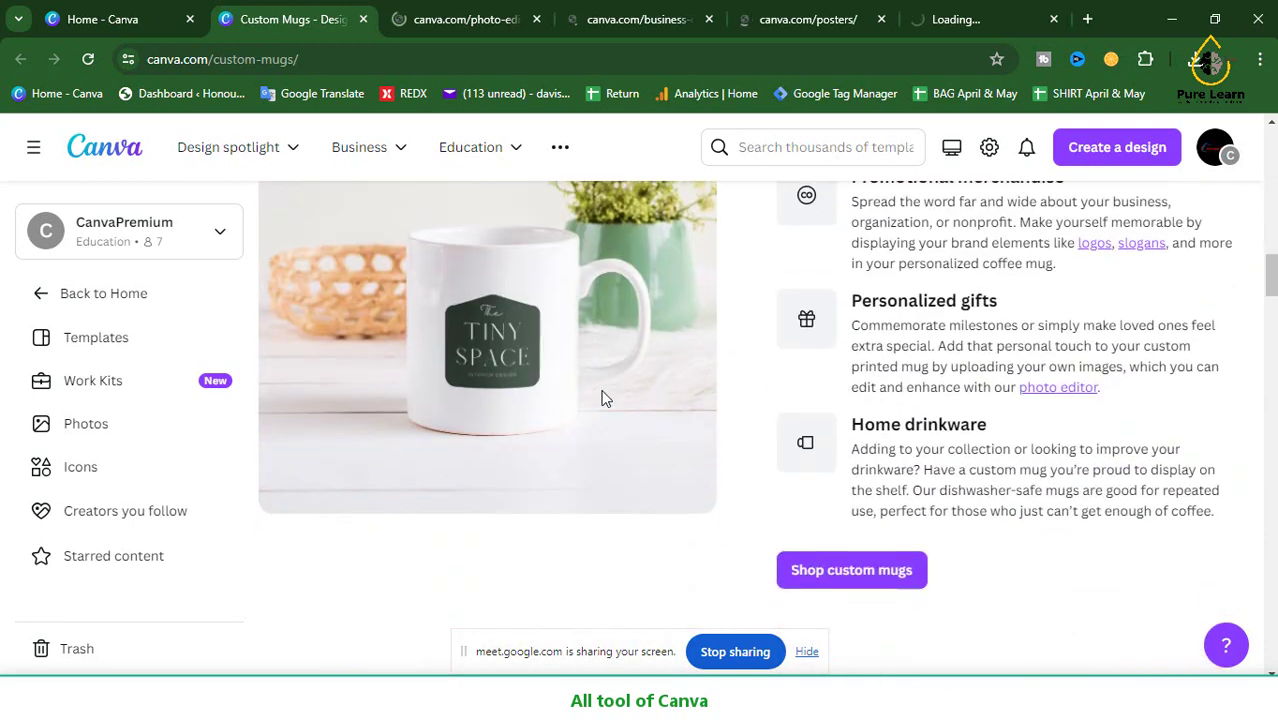
pyautogui.scroll(2, 603, 398)
pyautogui.scroll(-1, 599, 393)
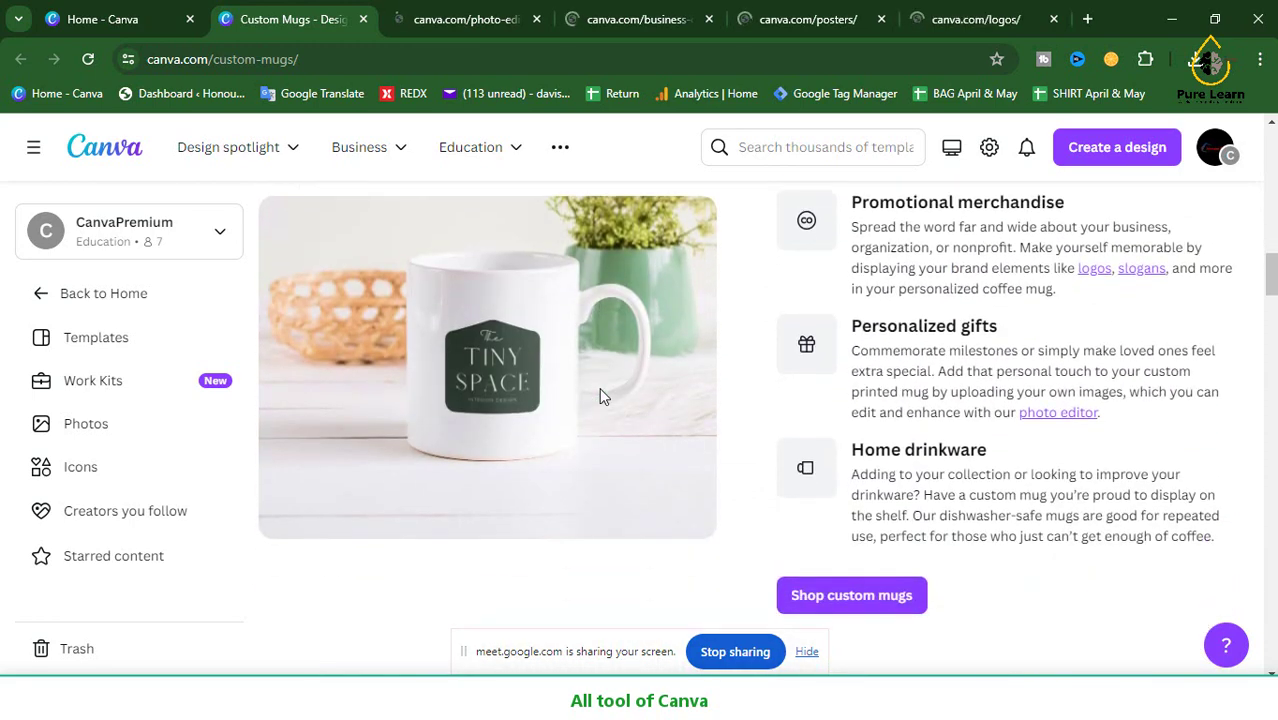
pyautogui.scroll(9, 562, 516)
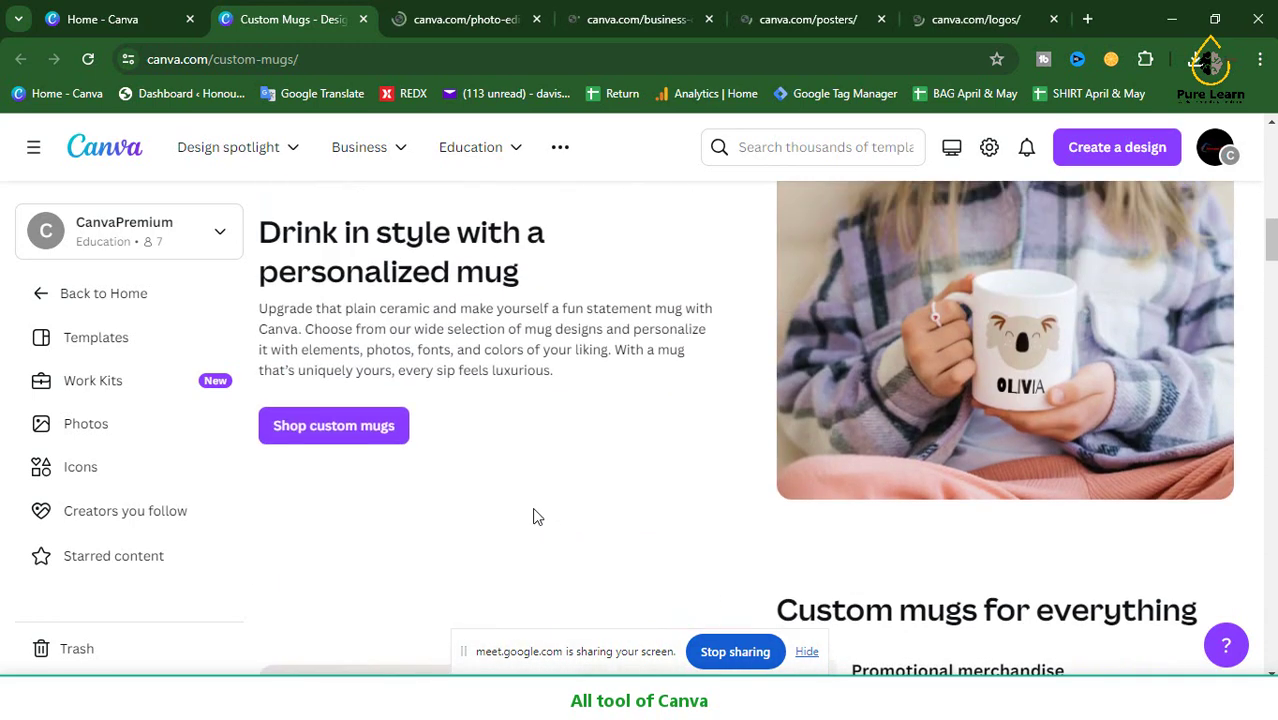
pyautogui.scroll(2, 536, 514)
pyautogui.scroll(3, 462, 505)
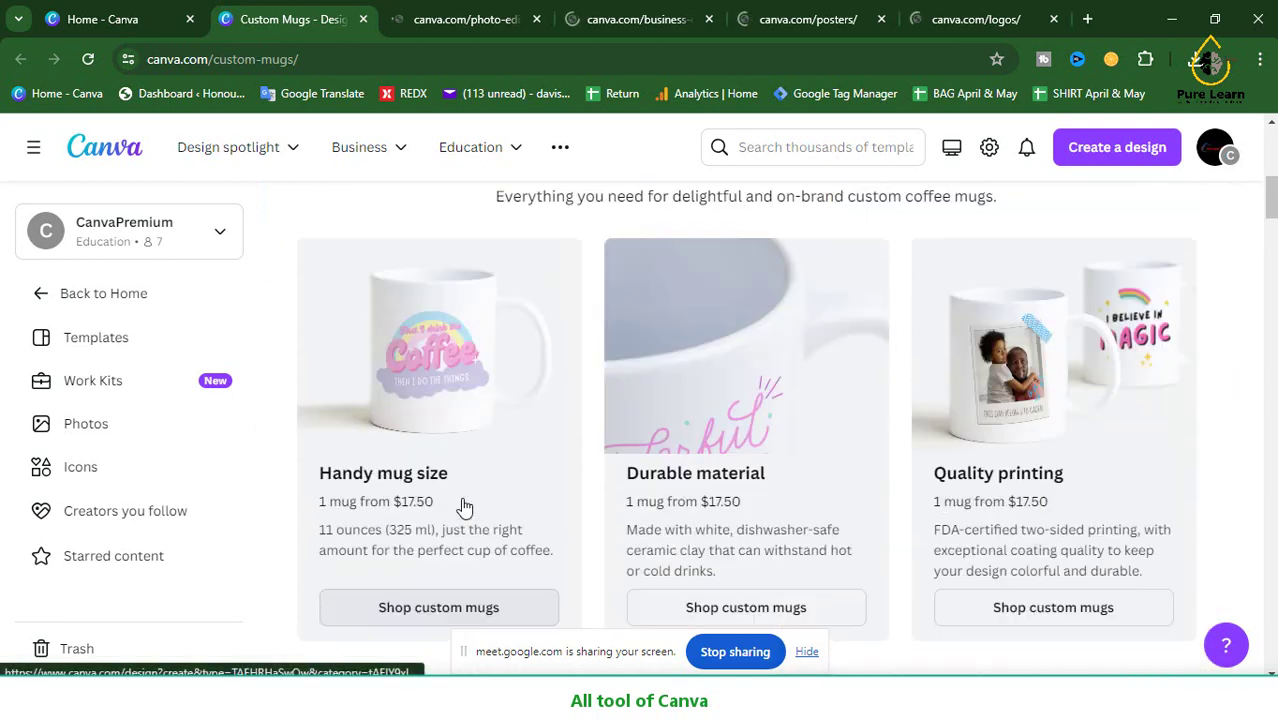
pyautogui.scroll(-3, 463, 507)
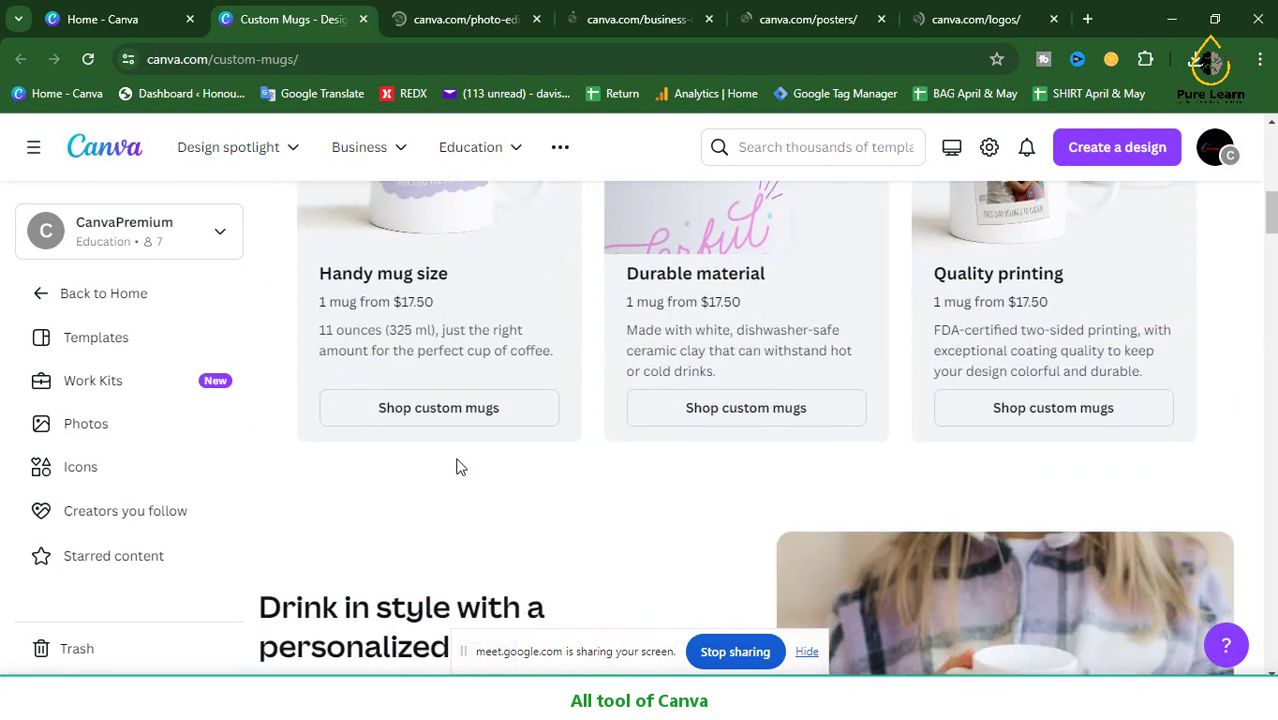
# - Start a custom mug design from the Handy mug size card, check its product picture, and return to the design editor
pyautogui.click(444, 408)
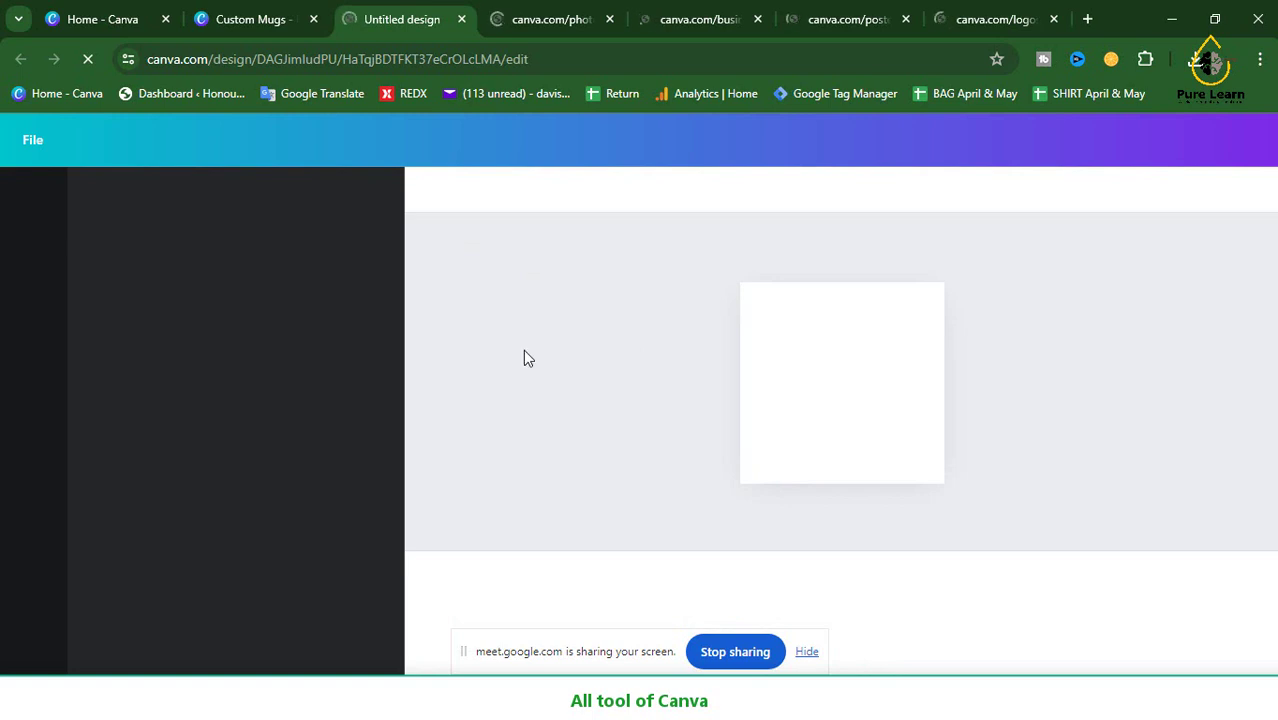
pyautogui.click(228, 19)
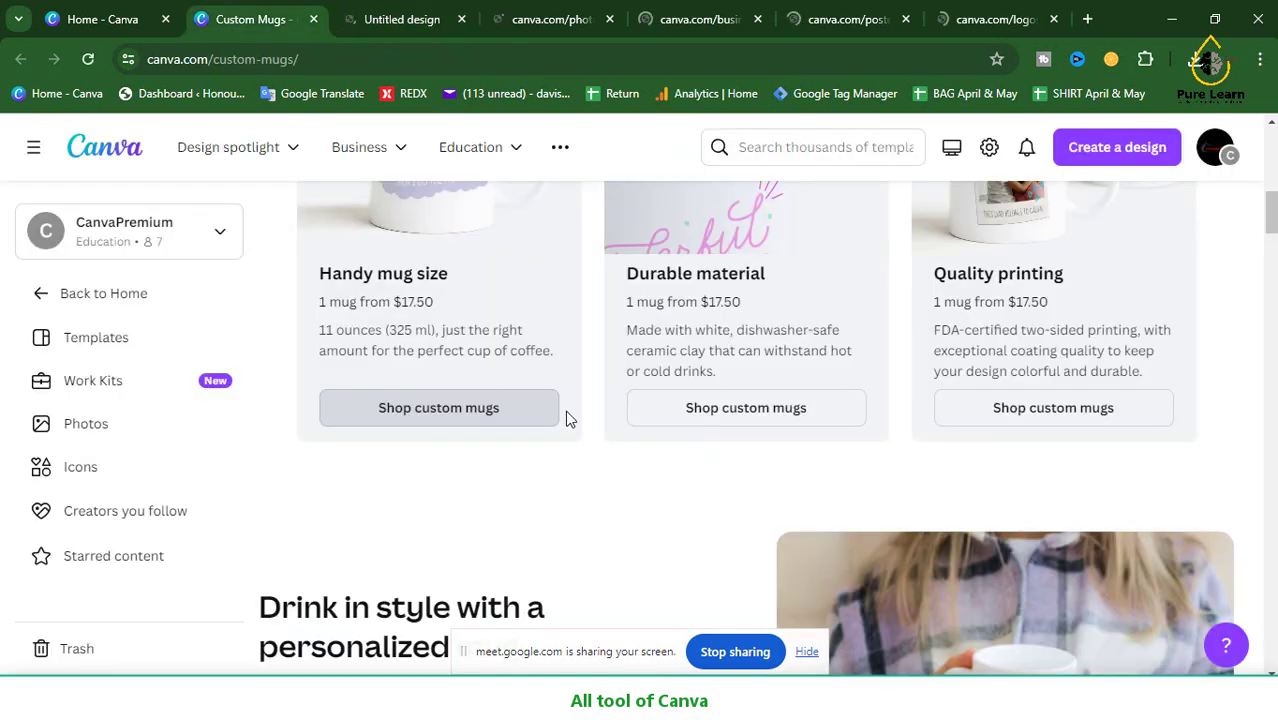
pyautogui.scroll(2, 471, 425)
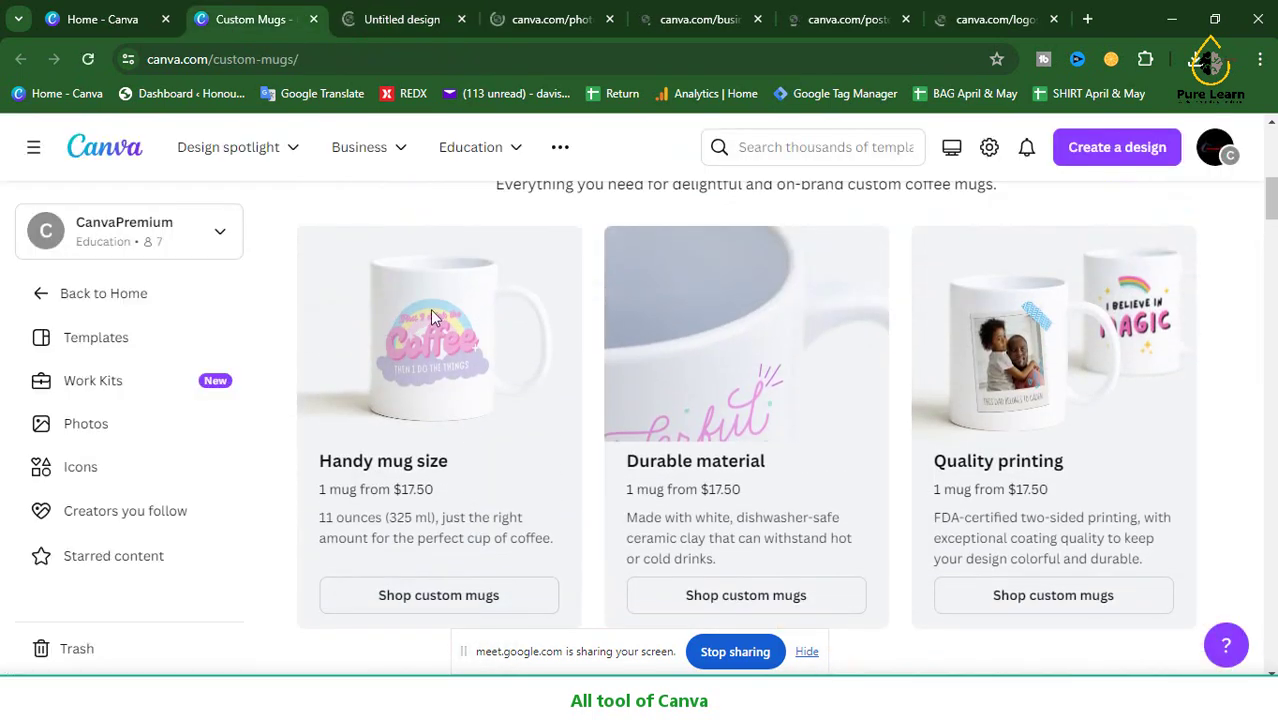
pyautogui.click(400, 19)
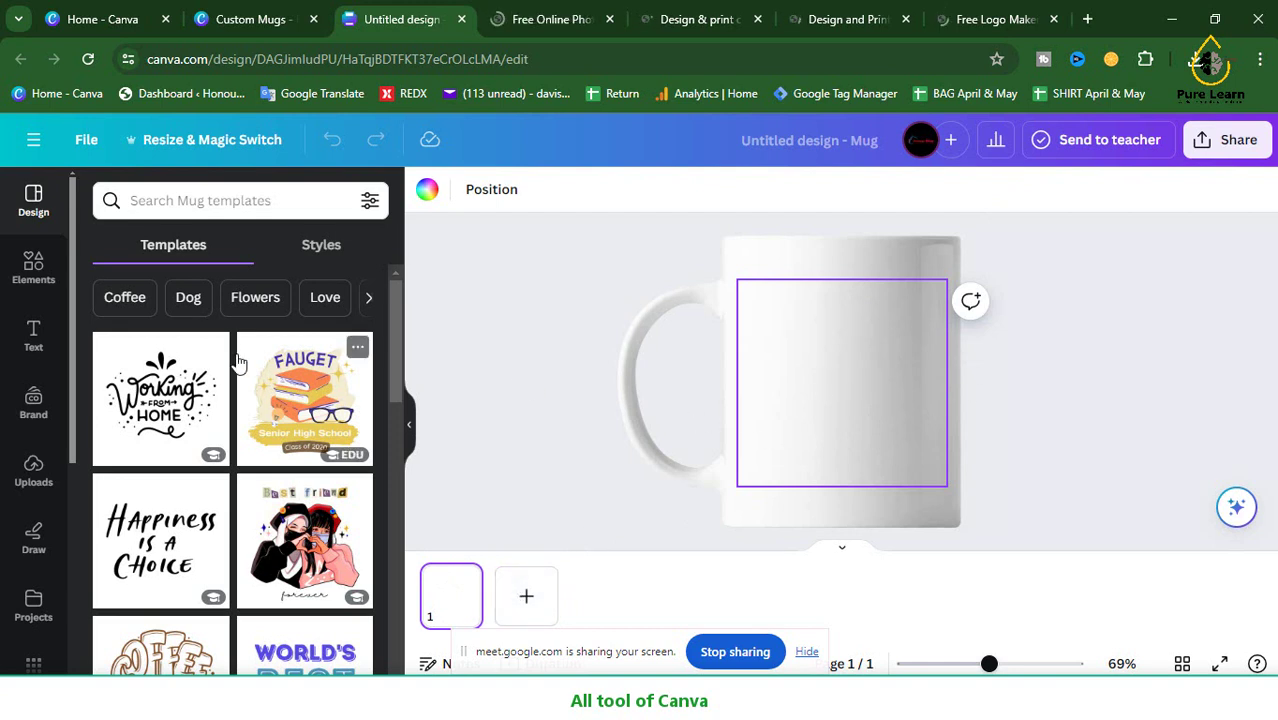
# - Browse the mug templates and apply the "Happiness is a Choice" lettering template to the blank mug
pyautogui.scroll(-2, 211, 388)
pyautogui.scroll(-3, 211, 388)
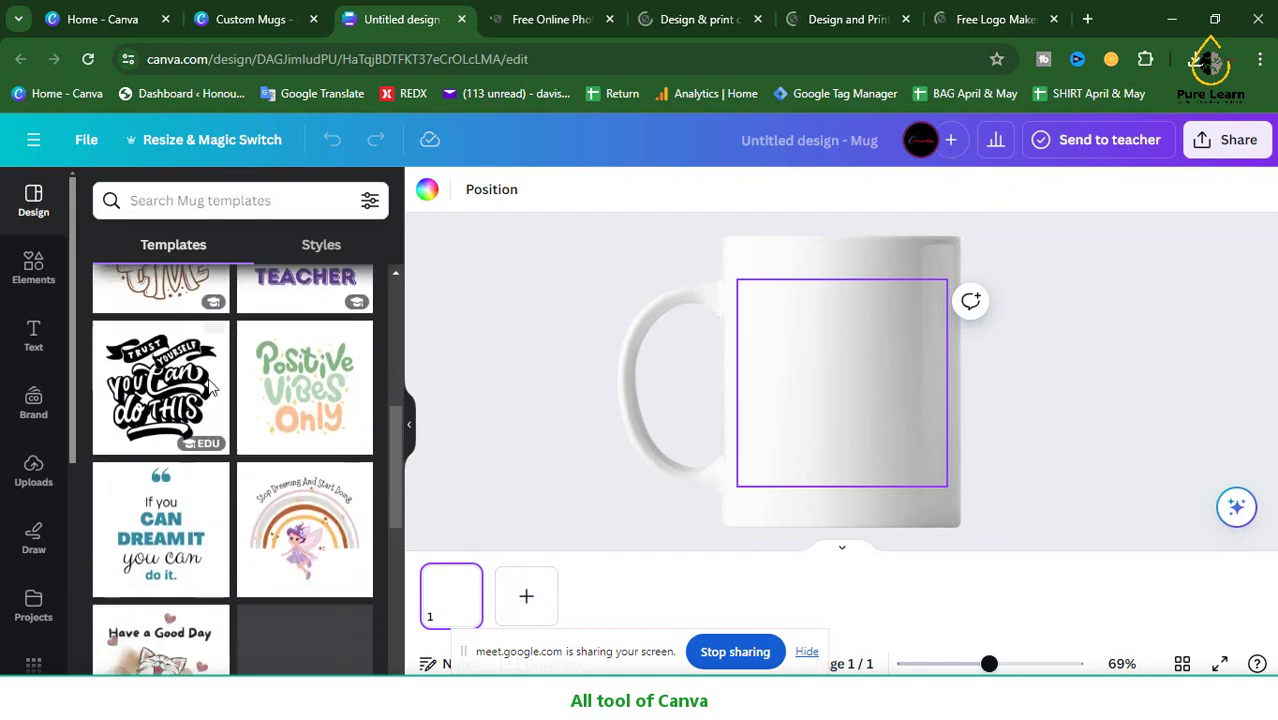
pyautogui.scroll(3, 211, 400)
pyautogui.scroll(2, 211, 408)
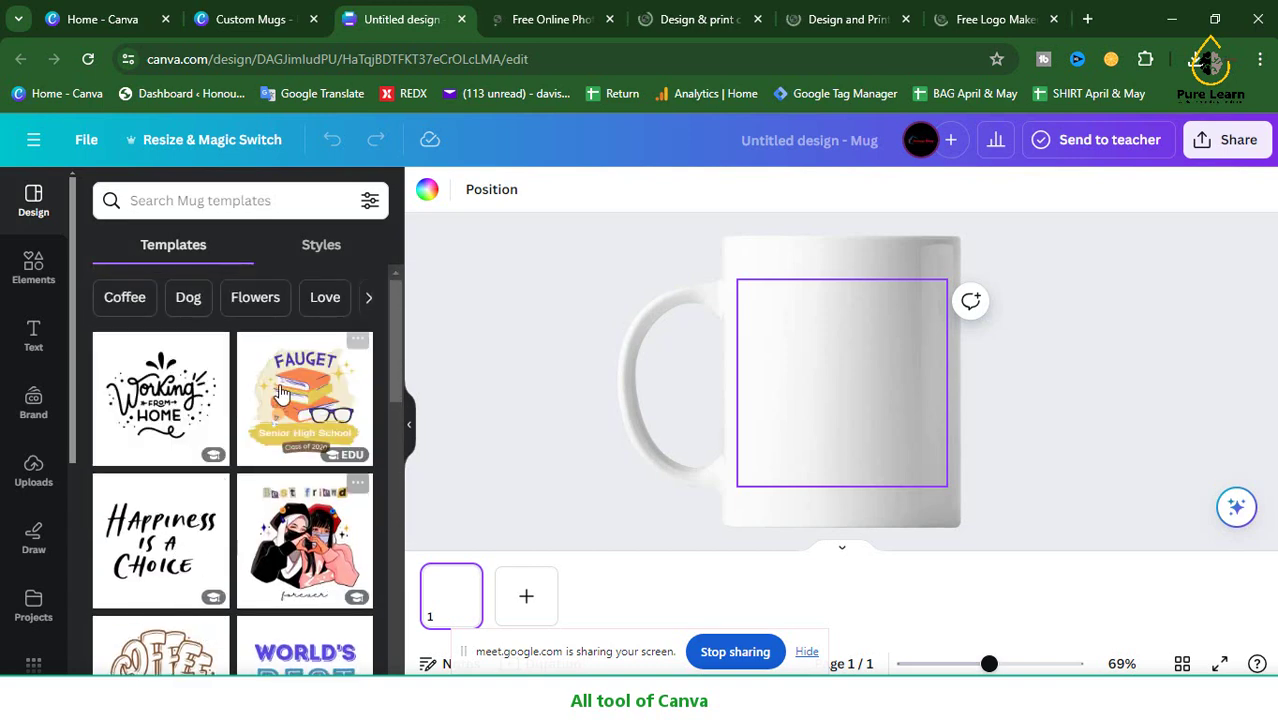
pyautogui.scroll(-3, 190, 530)
pyautogui.scroll(2, 172, 477)
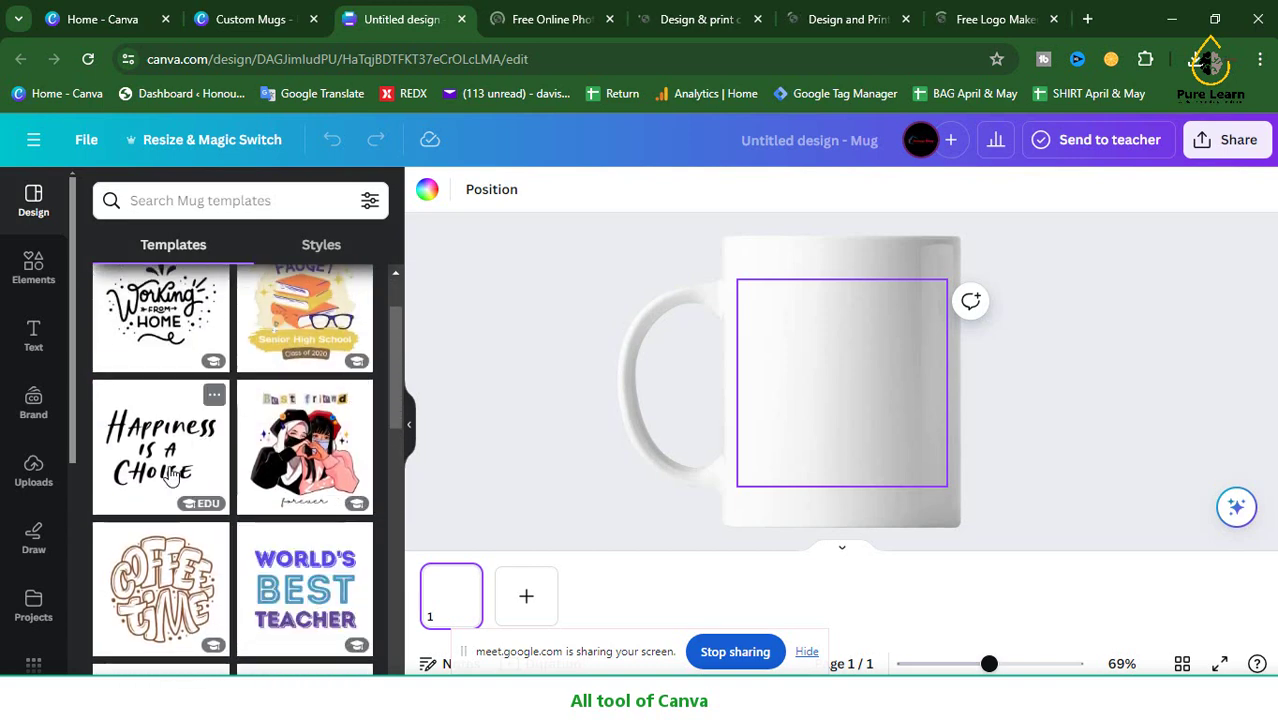
pyautogui.click(172, 477)
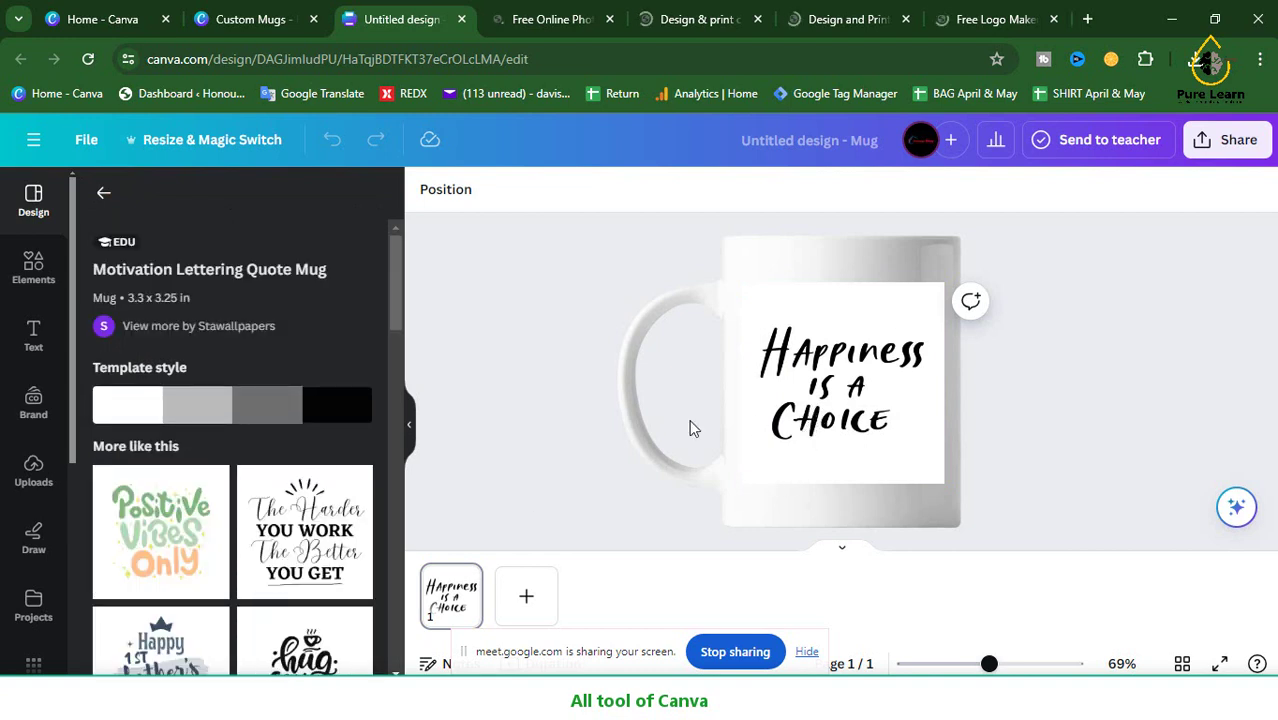
# - Try to edit the wording of the "Happiness is a Choice" lettering on the mug
pyautogui.click(858, 414)
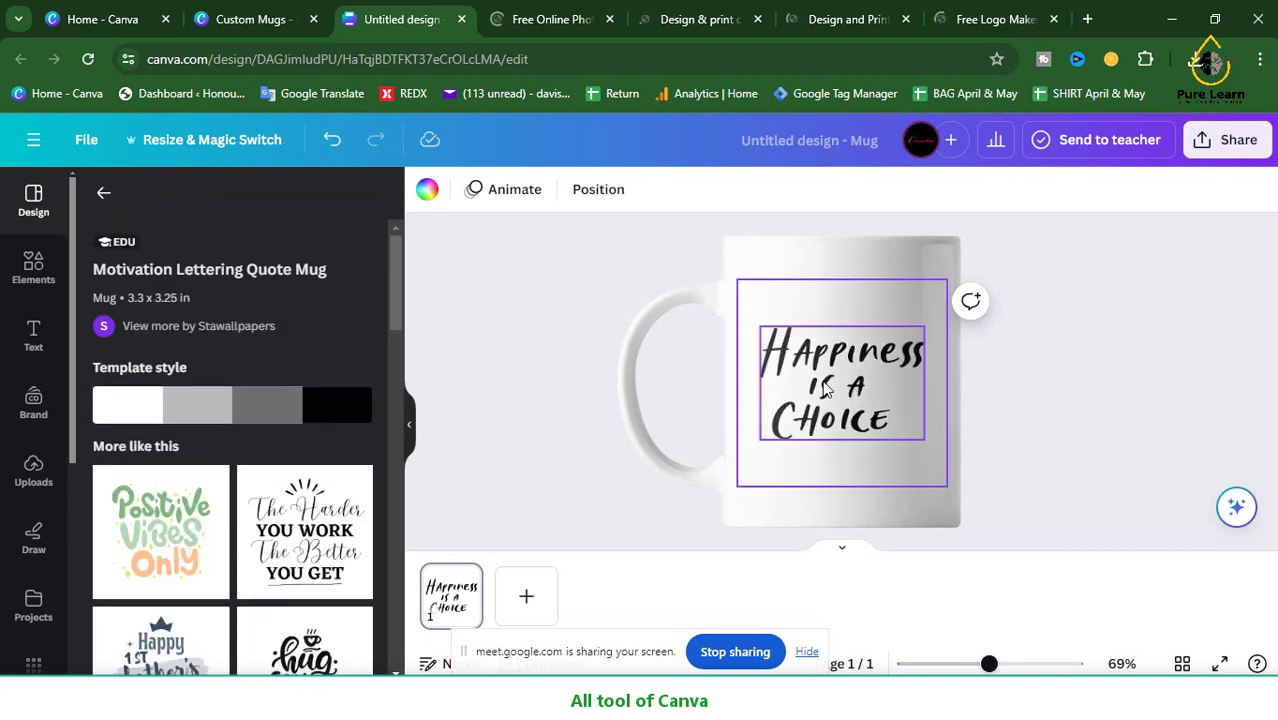
pyautogui.click(1144, 445)
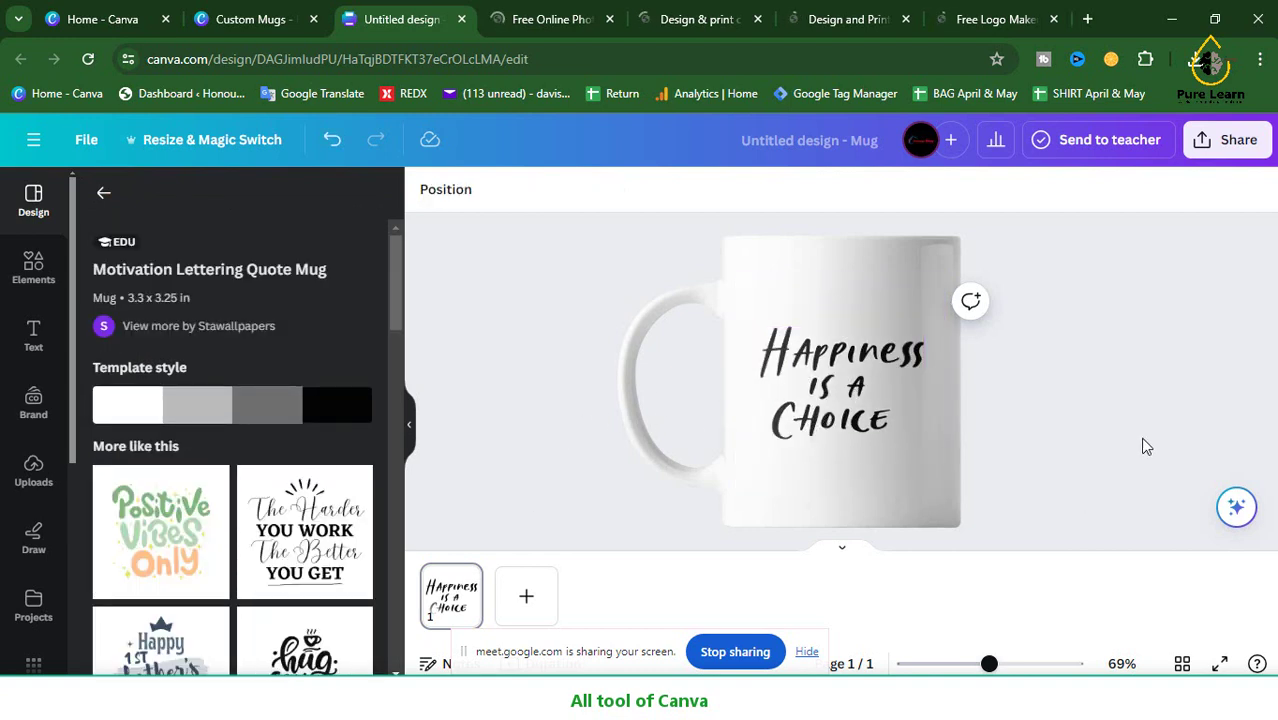
pyautogui.click(830, 408)
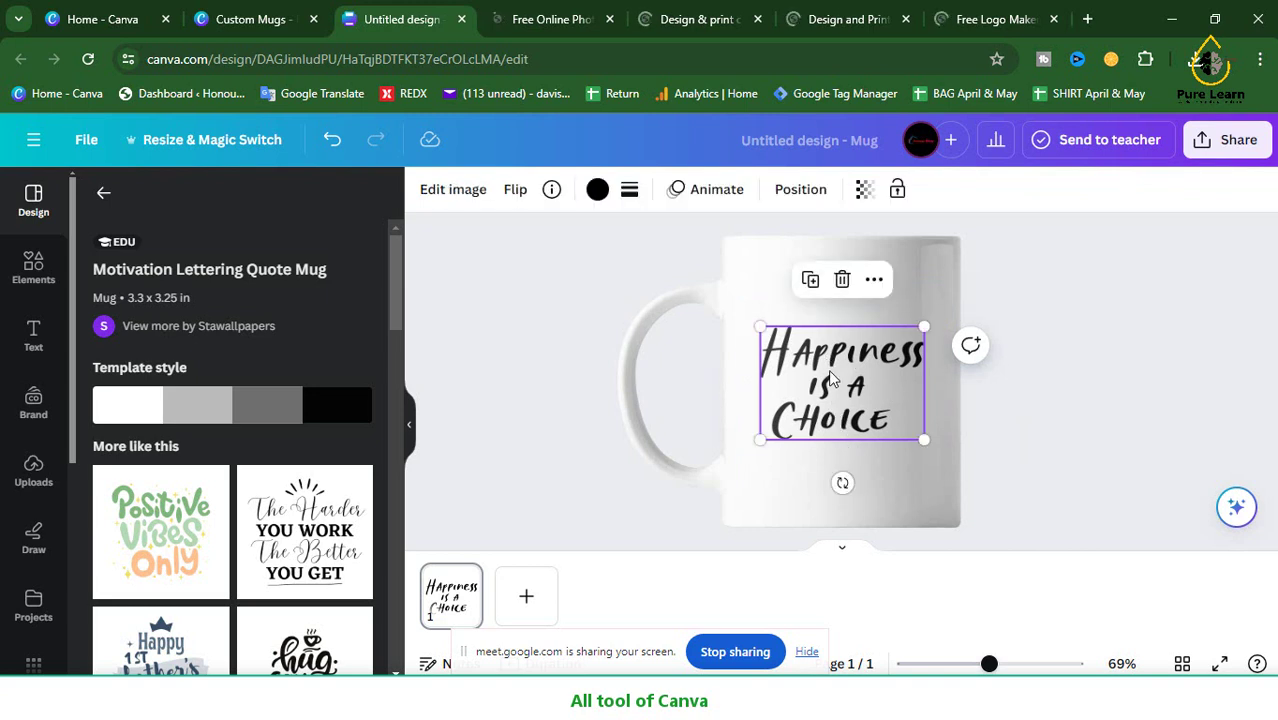
pyautogui.click(446, 597)
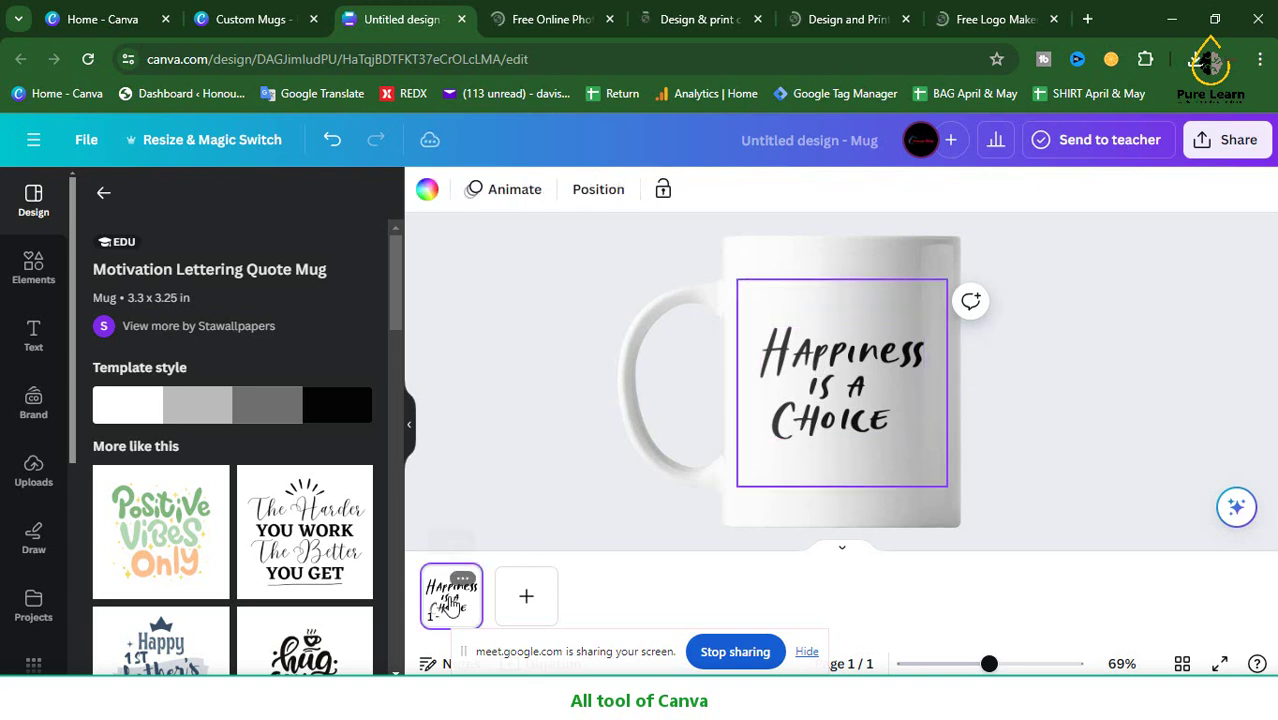
pyautogui.click(851, 394)
pyautogui.doubleClick(828, 370)
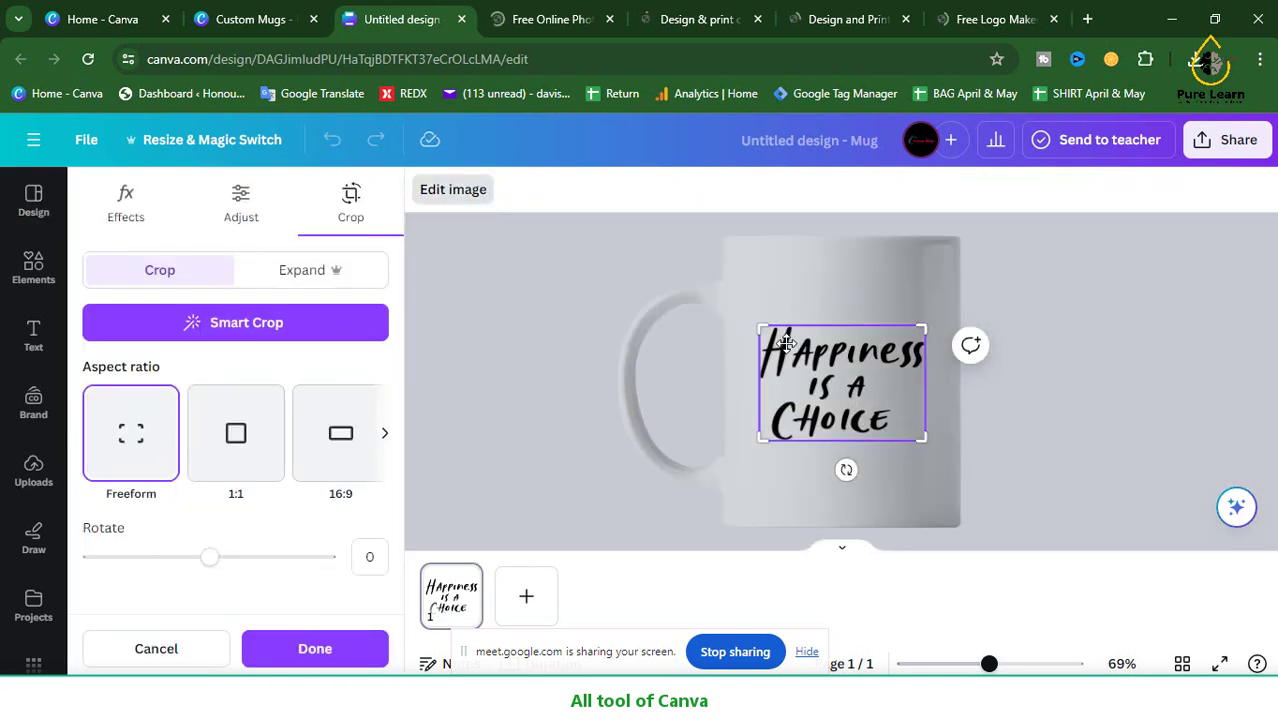
pyautogui.click(786, 343)
pyautogui.doubleClick(788, 350)
pyautogui.click(497, 382)
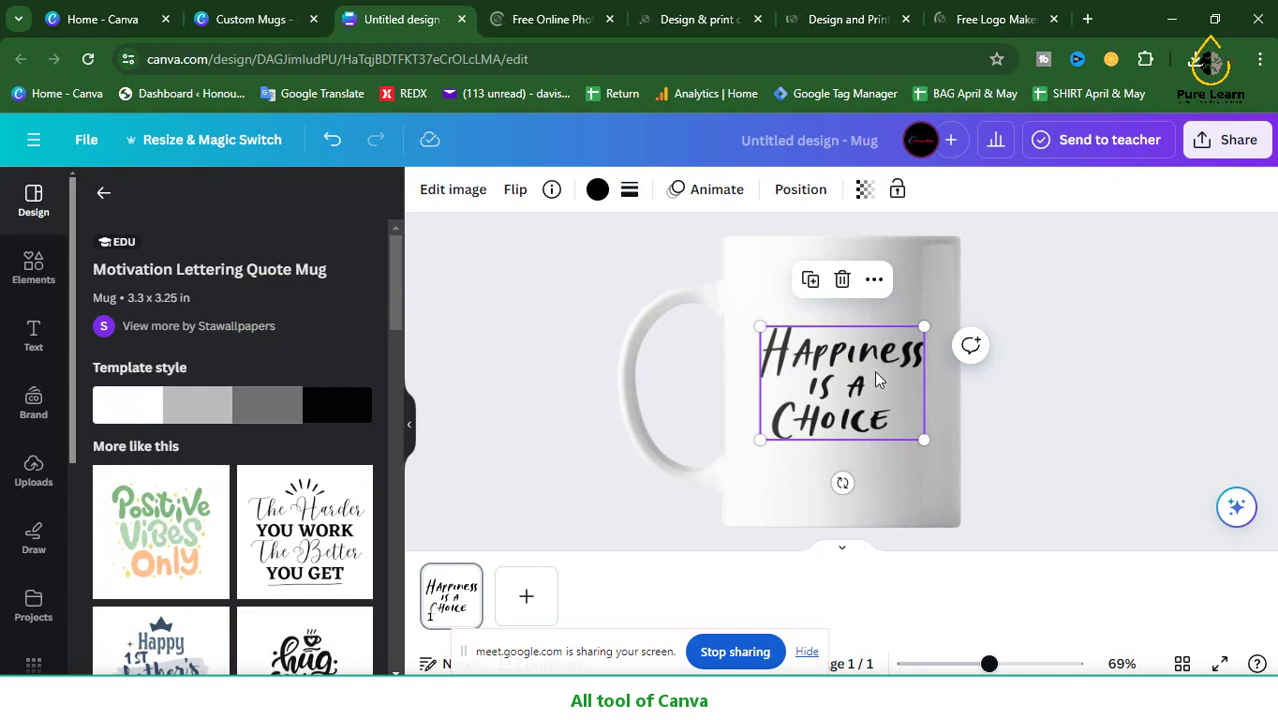
# - Delete the "Happiness is a Choice" lettering and add a default heading text box to the mug in its place
pyautogui.press('Delete')
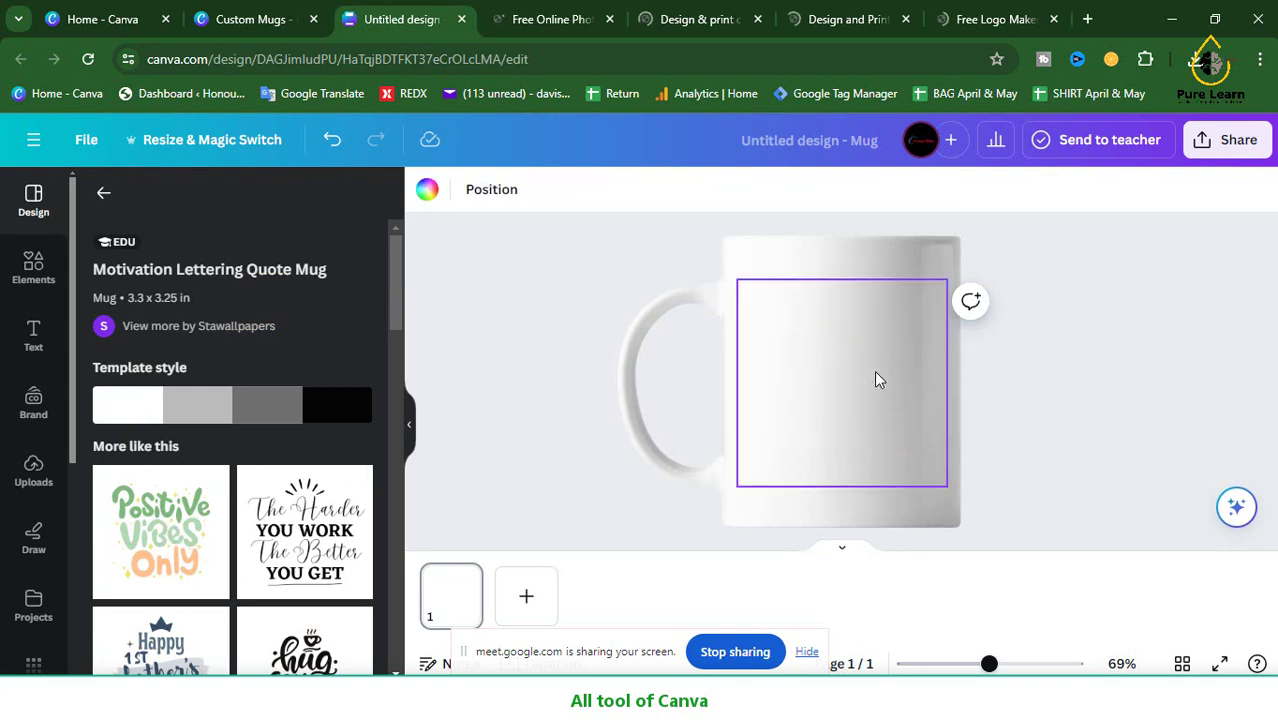
pyautogui.click(33, 333)
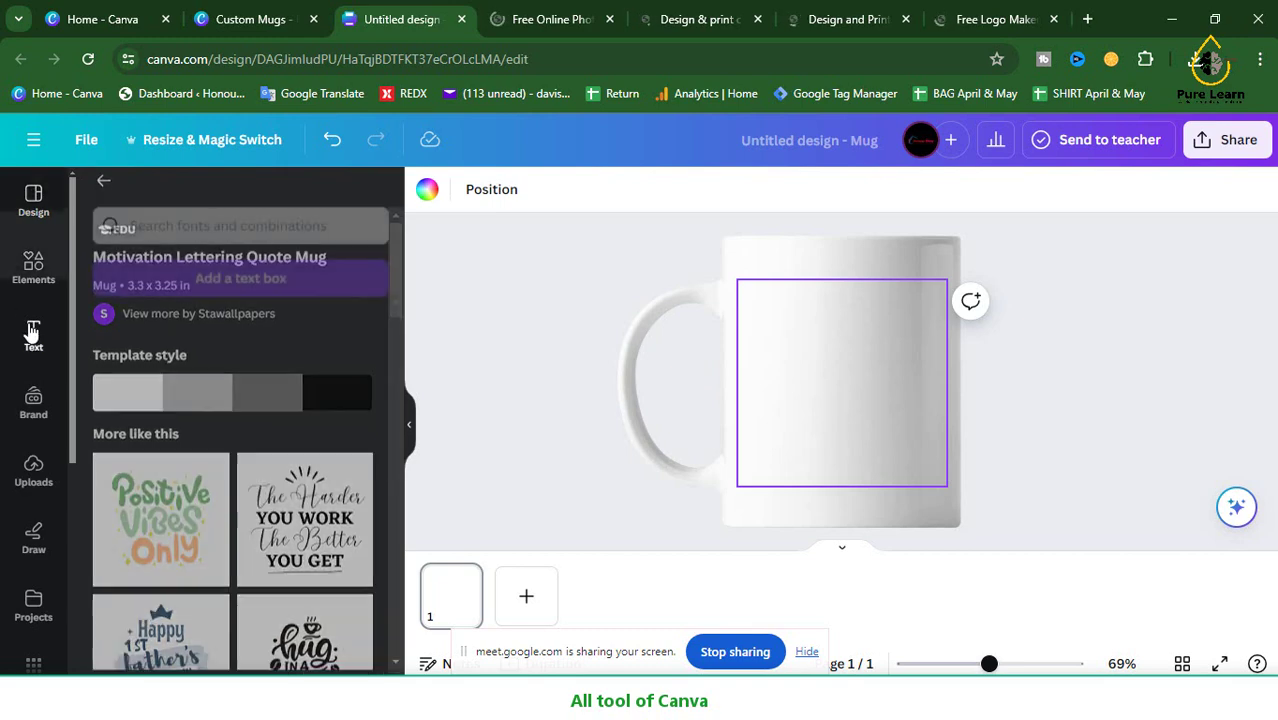
pyautogui.click(200, 390)
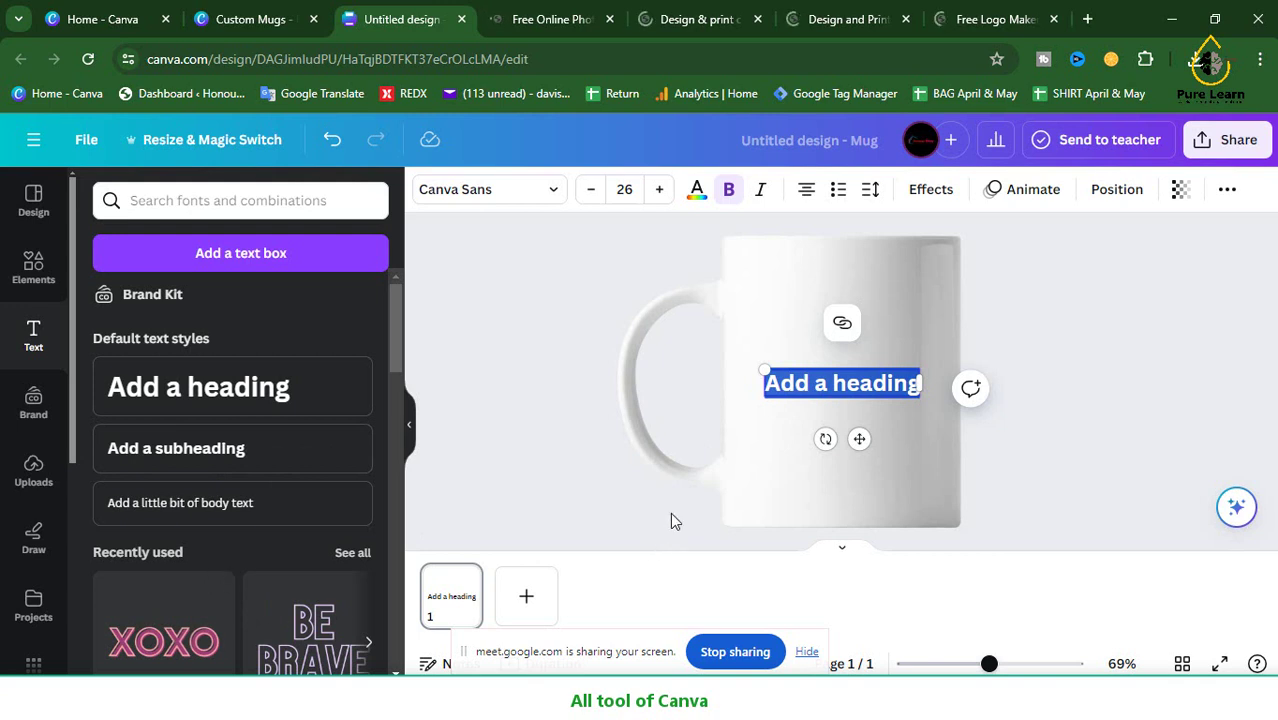
# - Replace the heading's placeholder wording with "Happy Birthday", one word per line
pyautogui.write('Ha')
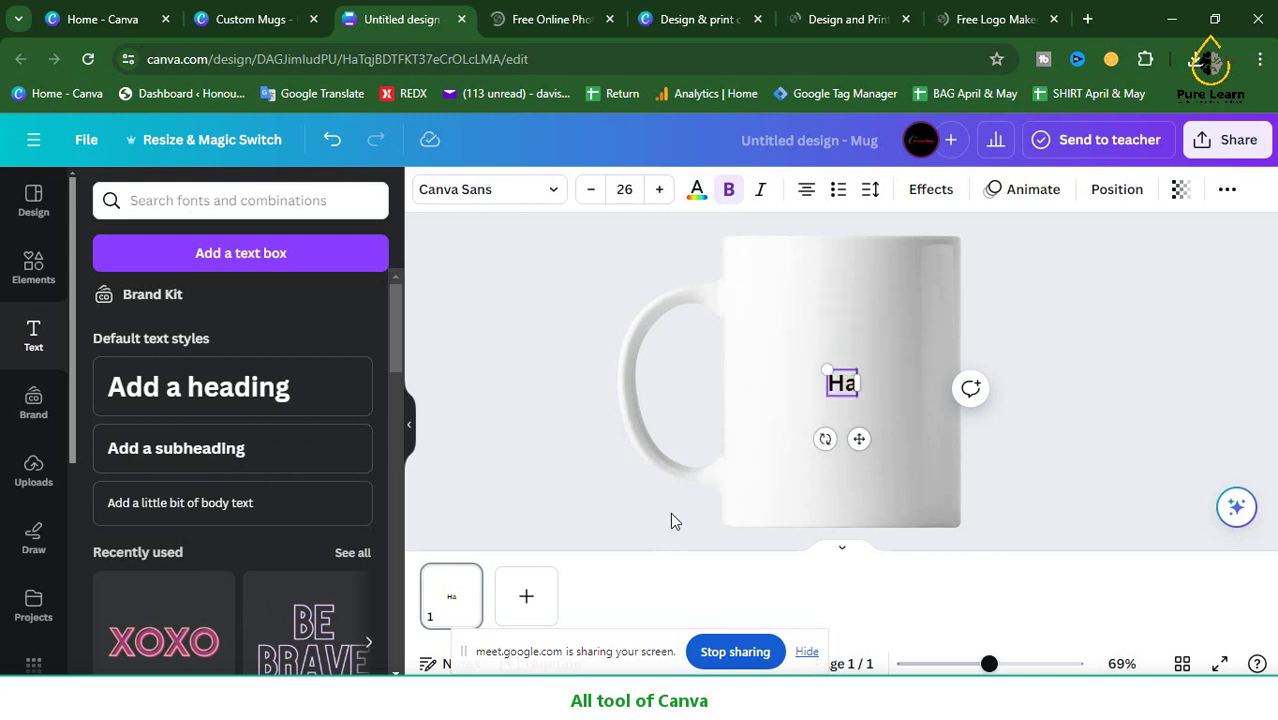
pyautogui.write('ppy')
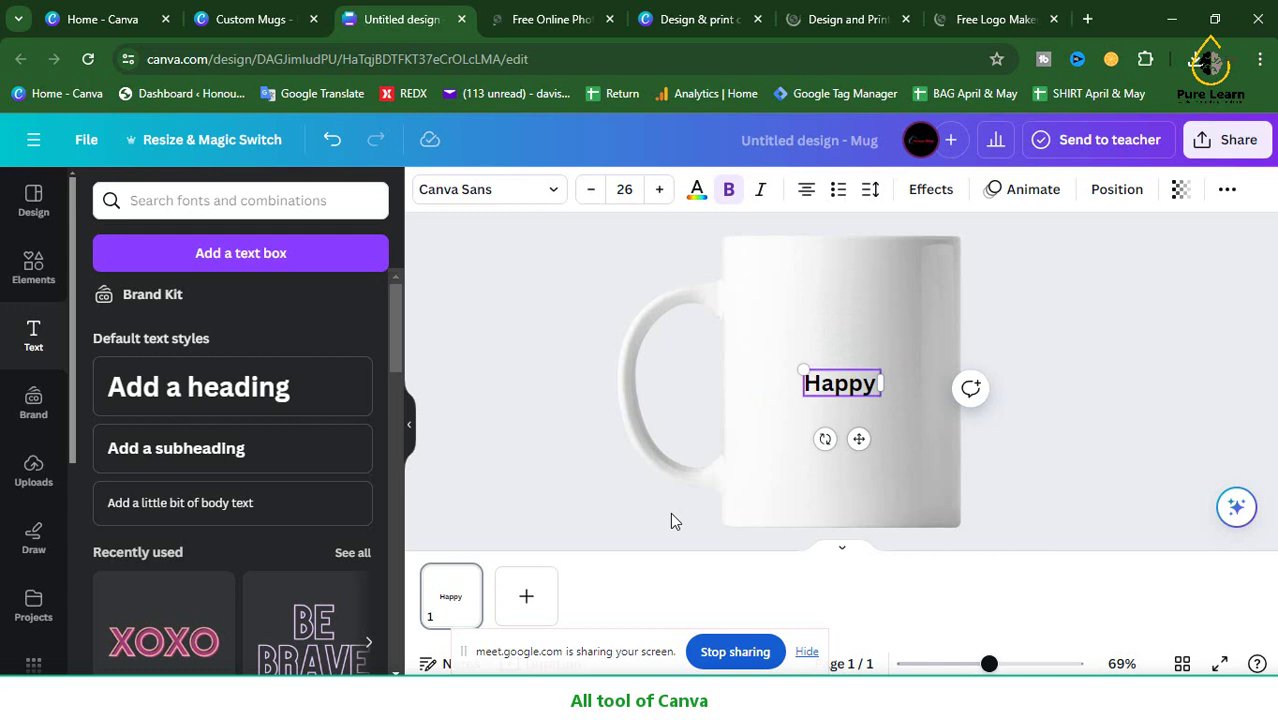
pyautogui.press('Return')
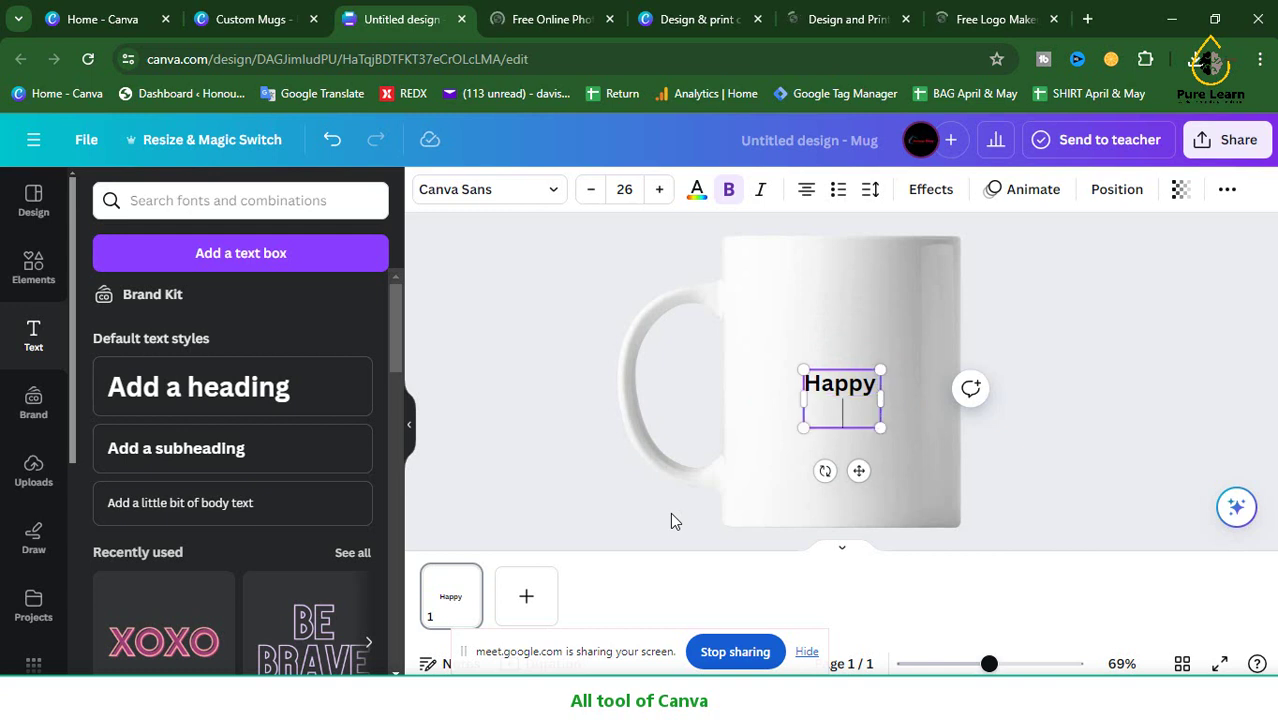
pyautogui.write('Bir')
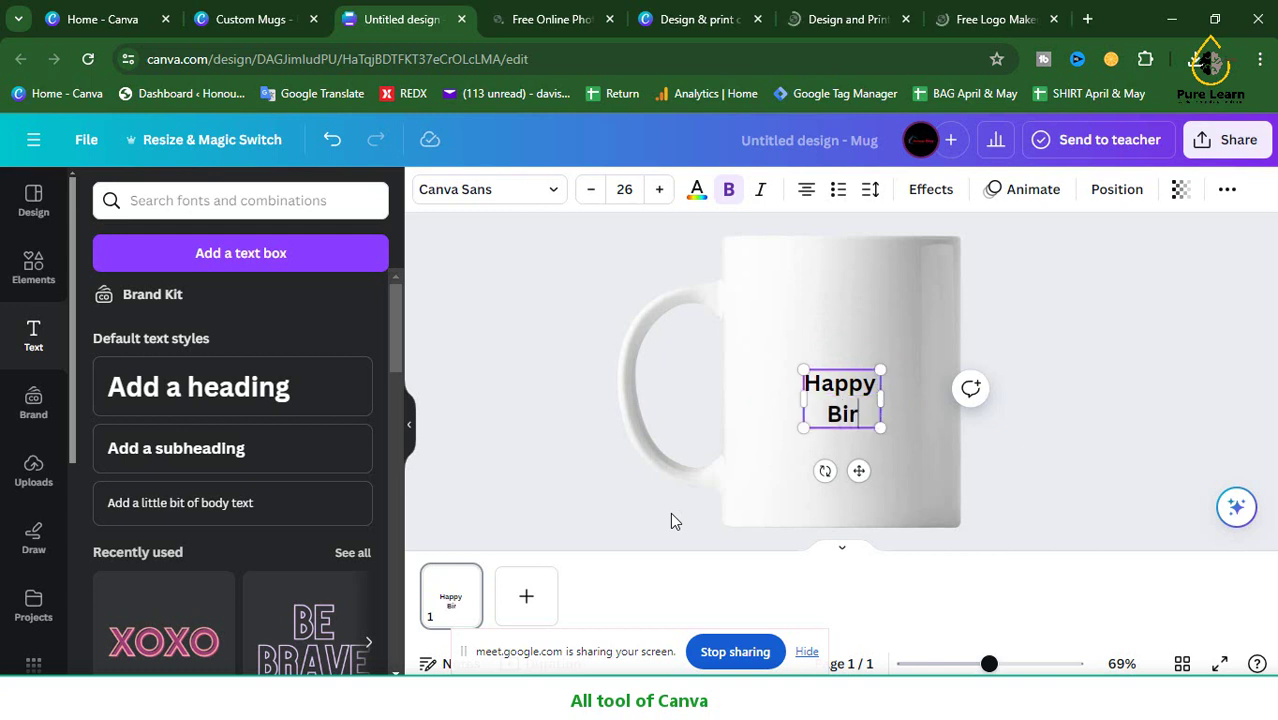
pyautogui.write('thday')
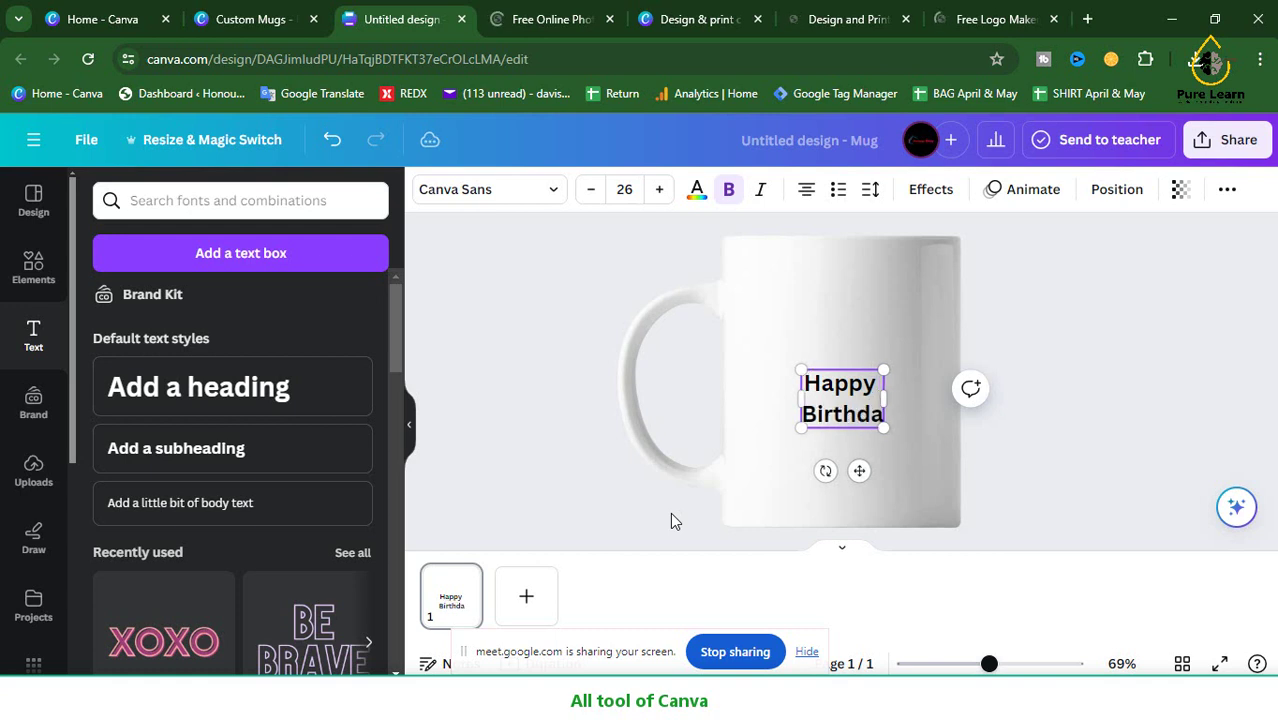
pyautogui.click(539, 368)
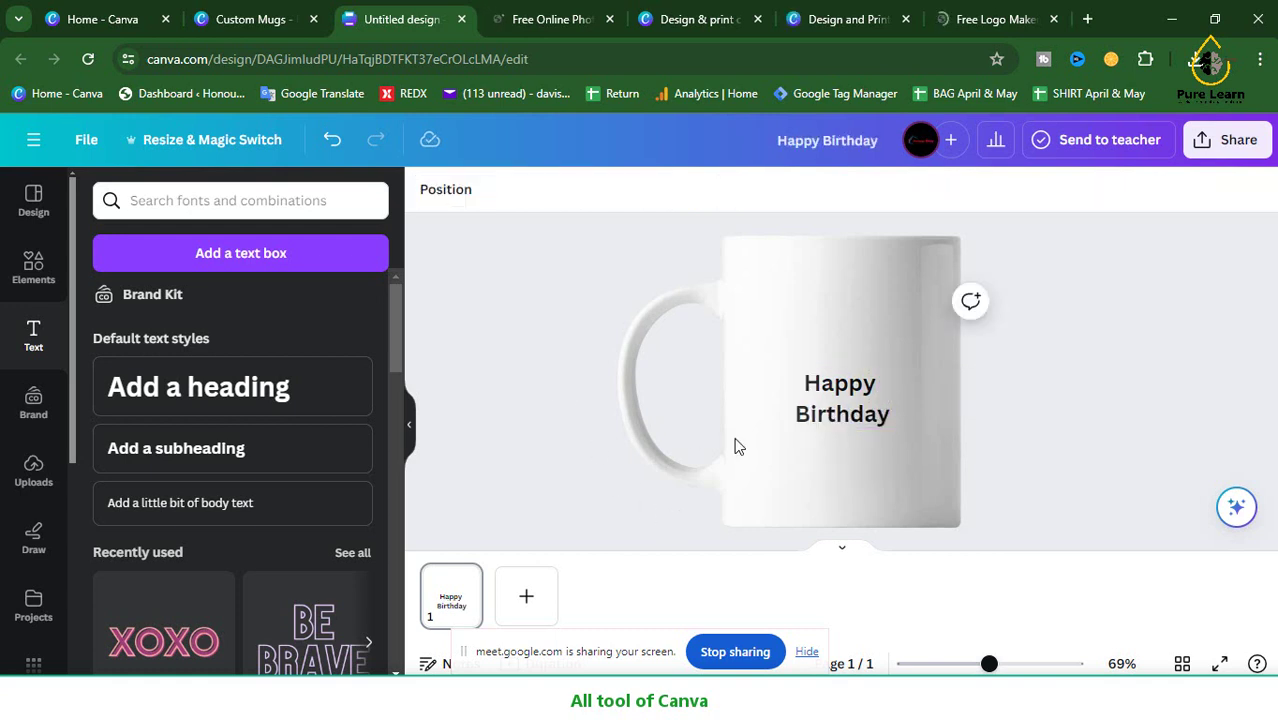
# - Enlarge the "Happy Birthday" text to about size 44.9 and move it up slightly to centre it on the mug
pyautogui.click(870, 425)
pyautogui.moveTo(887, 427); pyautogui.dragTo(920, 450)
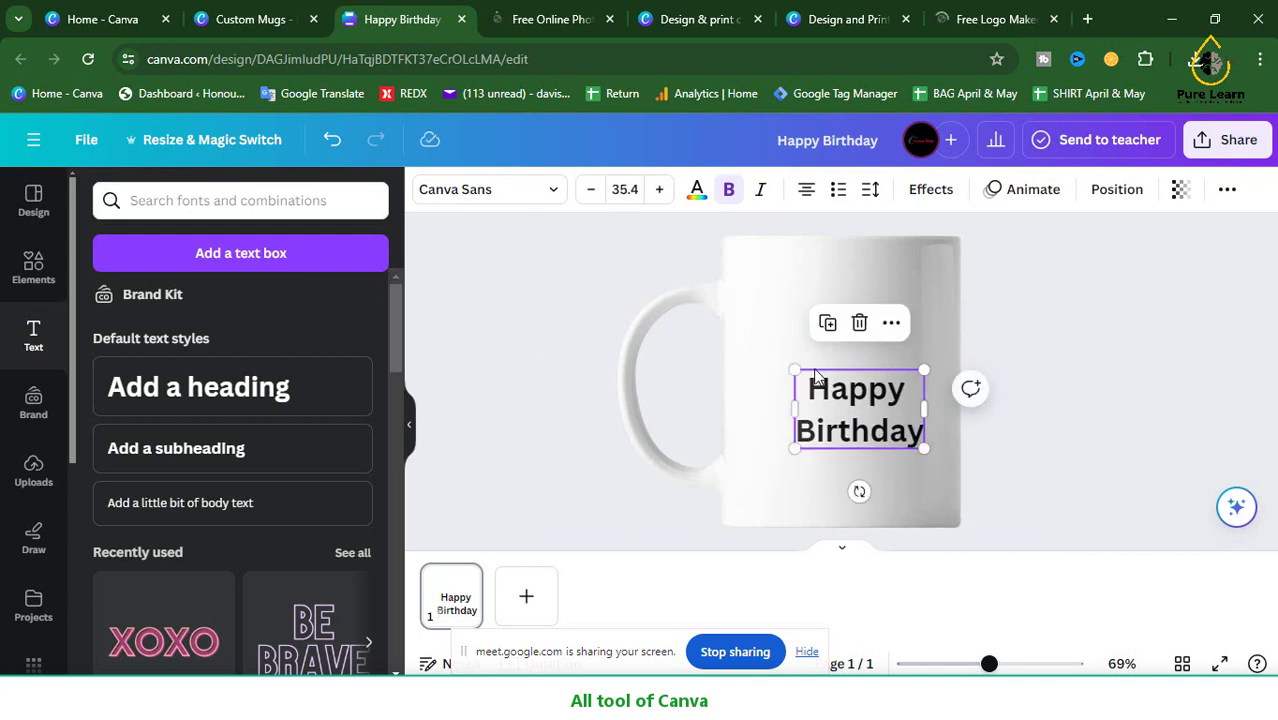
pyautogui.moveTo(795, 370); pyautogui.dragTo(760, 349)
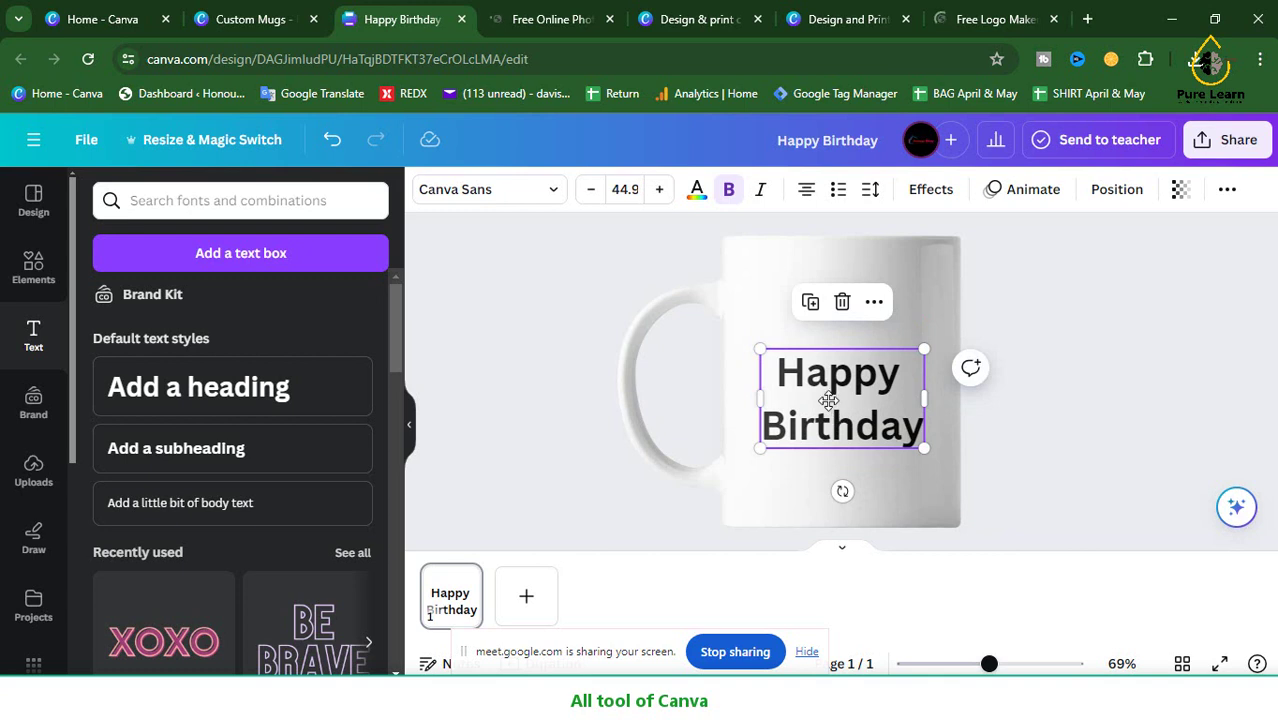
pyautogui.moveTo(827, 408); pyautogui.dragTo(828, 395)
pyautogui.click(830, 362)
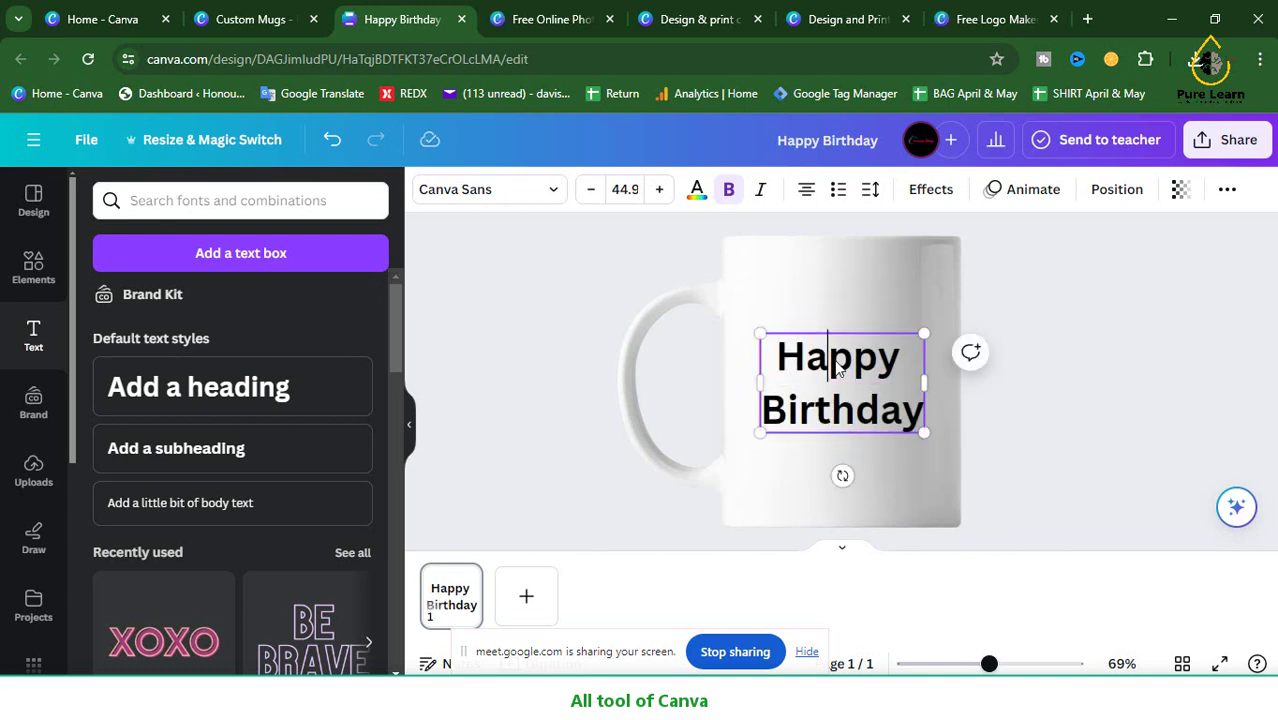
pyautogui.click(461, 264)
# - Try the Neon effect on the "Happy Birthday" text and settle on the Outline effect instead
pyautogui.click(867, 386)
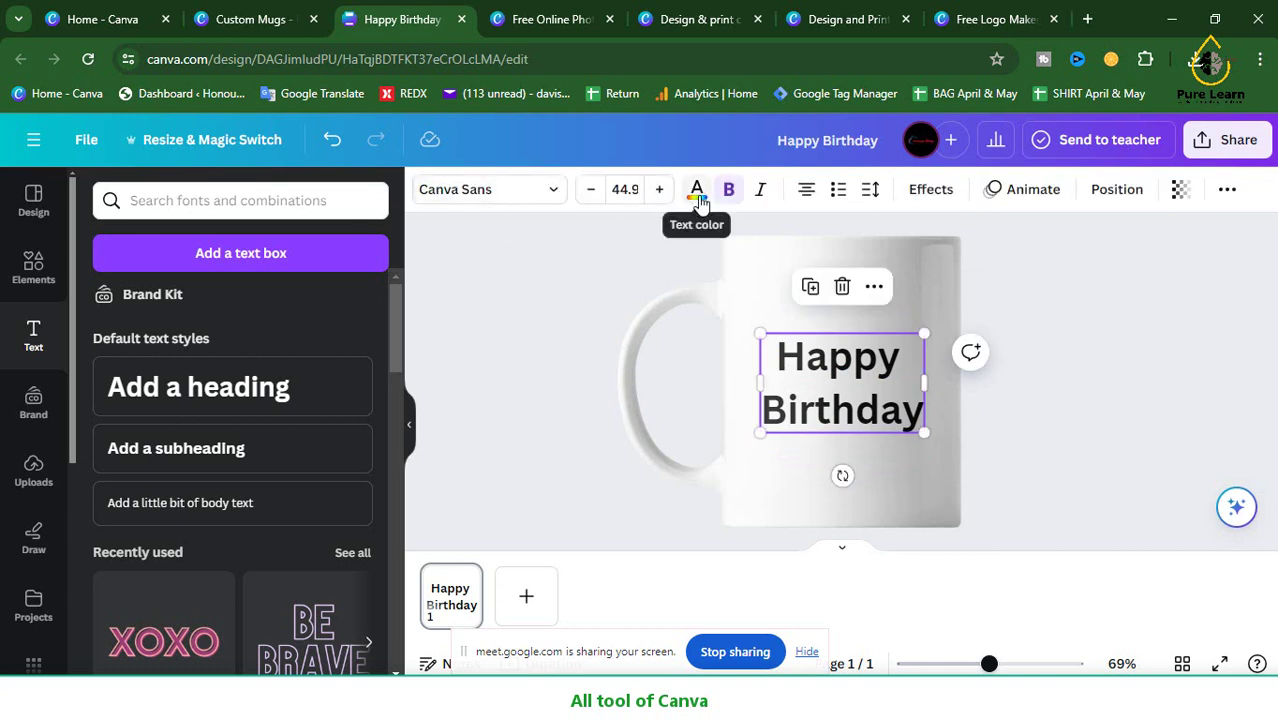
pyautogui.click(923, 203)
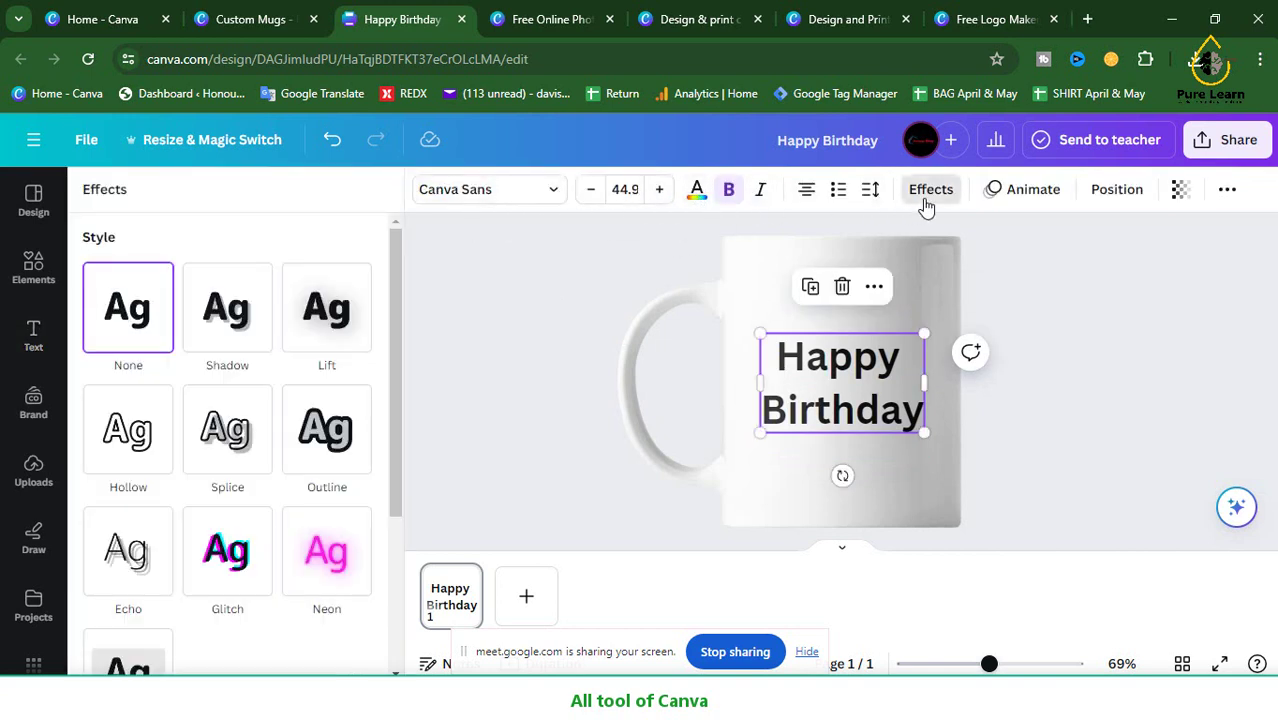
pyautogui.click(341, 557)
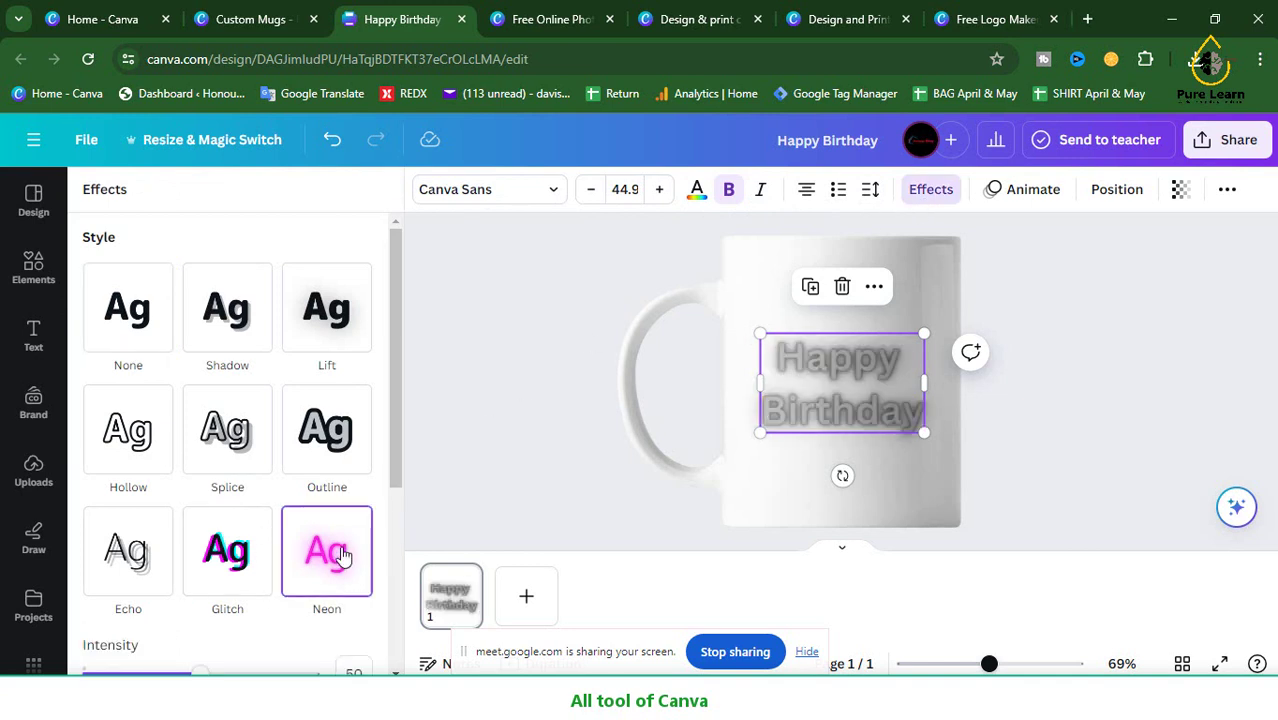
pyautogui.click(339, 450)
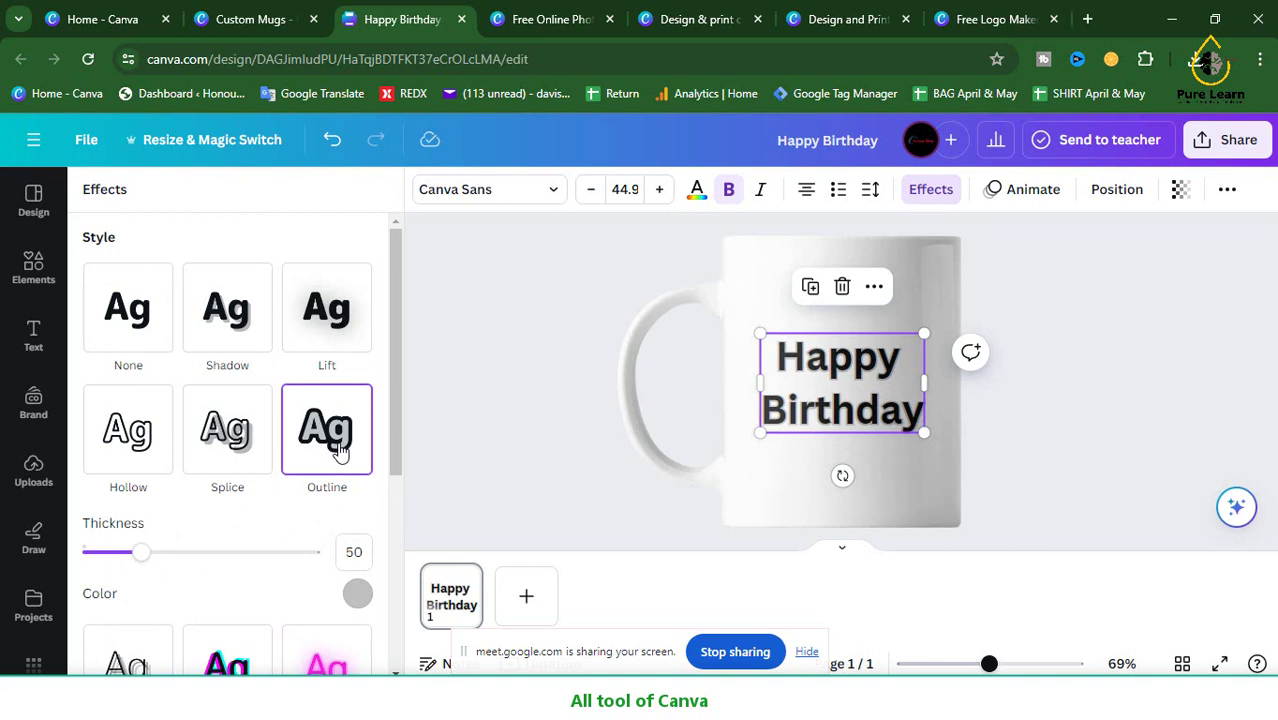
# - Try red #FF0000 and black as the outline colour of the "Happy Birthday" text
pyautogui.scroll(-3, 320, 516)
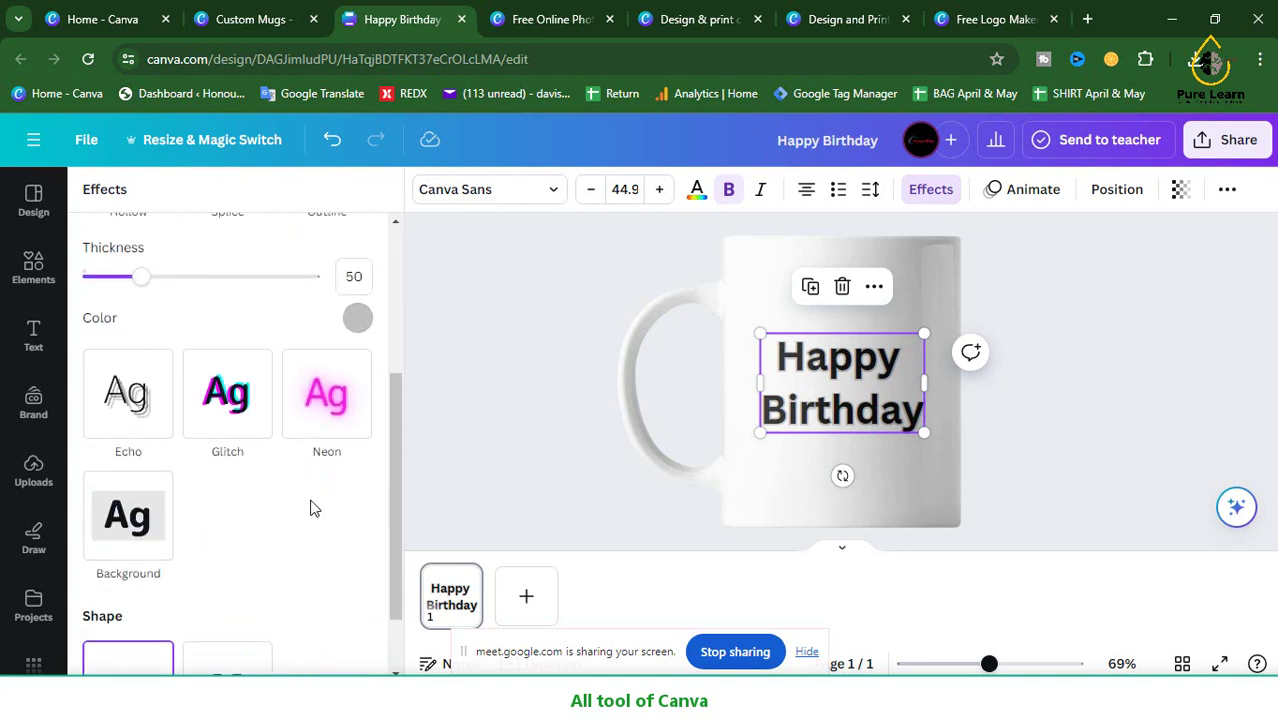
pyautogui.scroll(1, 340, 460)
pyautogui.click(358, 408)
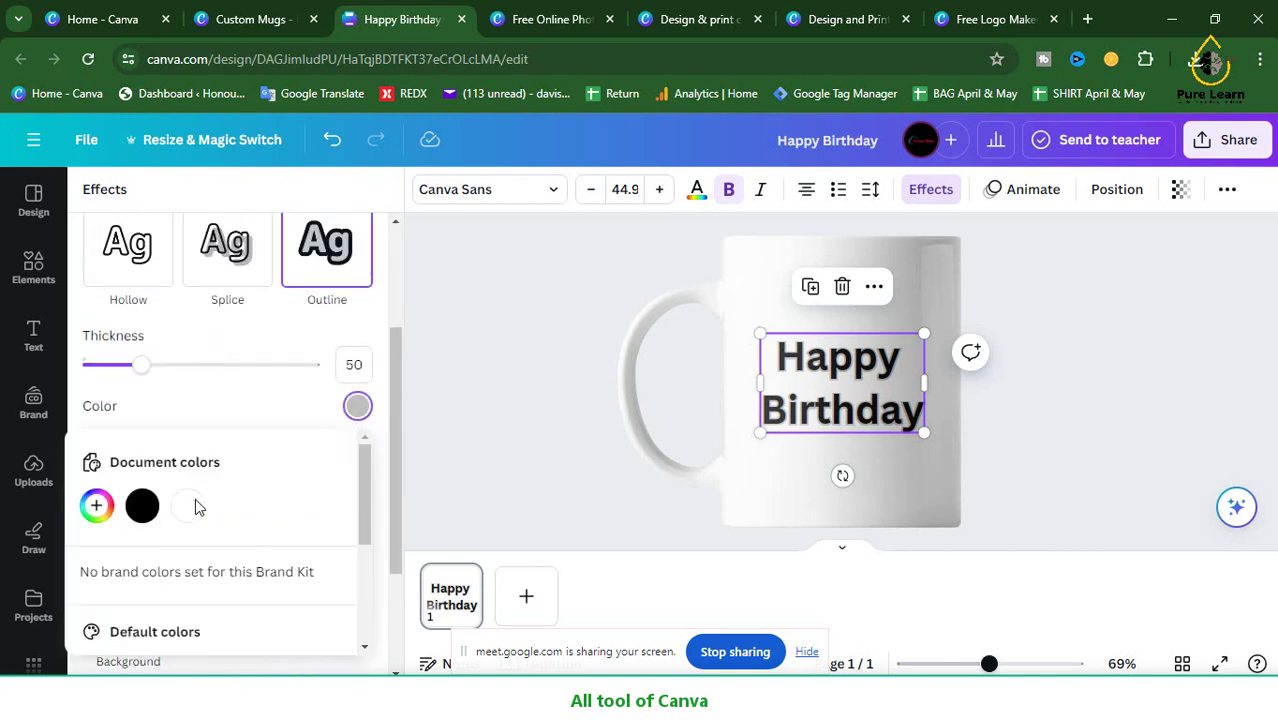
pyautogui.click(97, 505)
pyautogui.moveTo(290, 398); pyautogui.dragTo(374, 270)
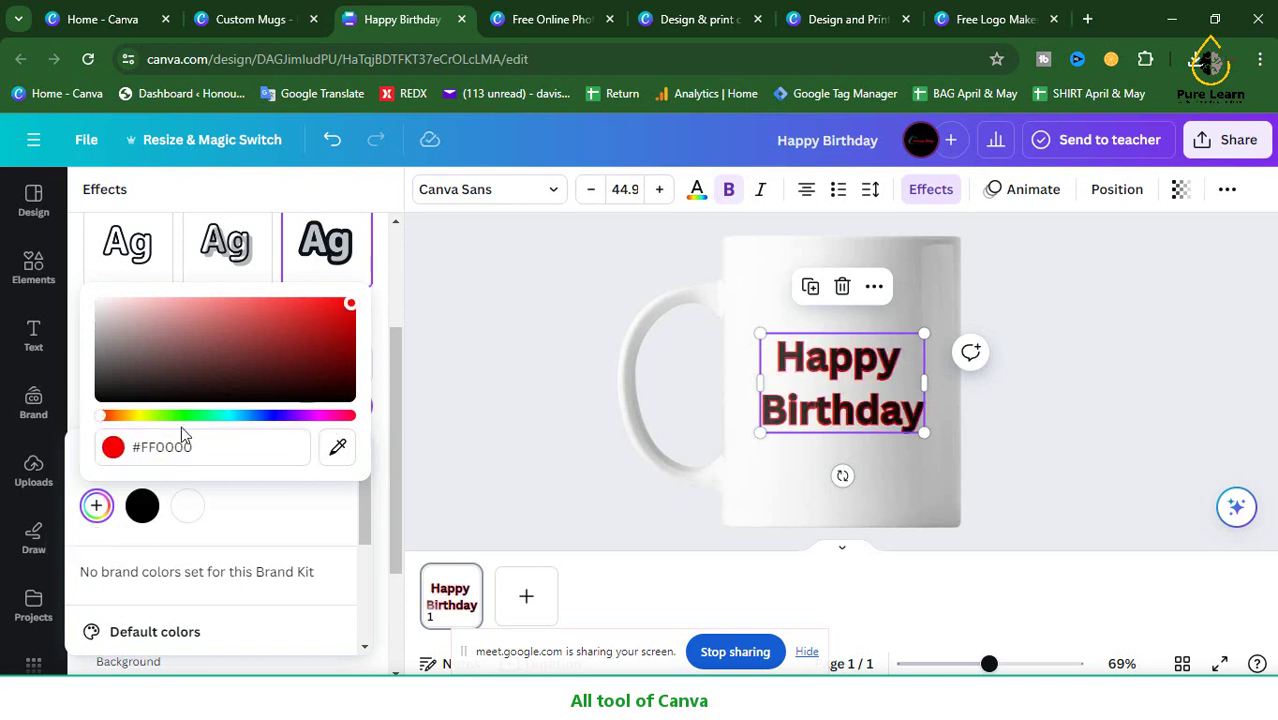
pyautogui.click(142, 518)
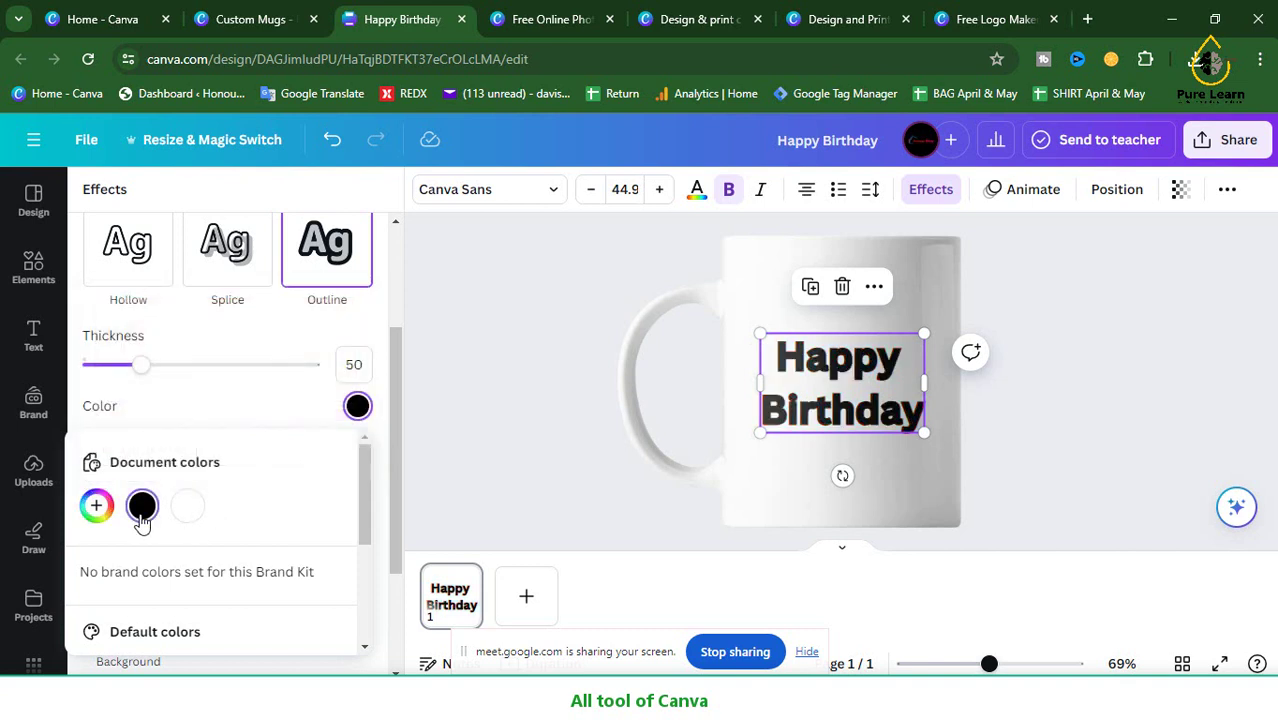
# - Set the outline colour of the "Happy Birthday" text to custom yellow #FFED00
pyautogui.click(357, 410)
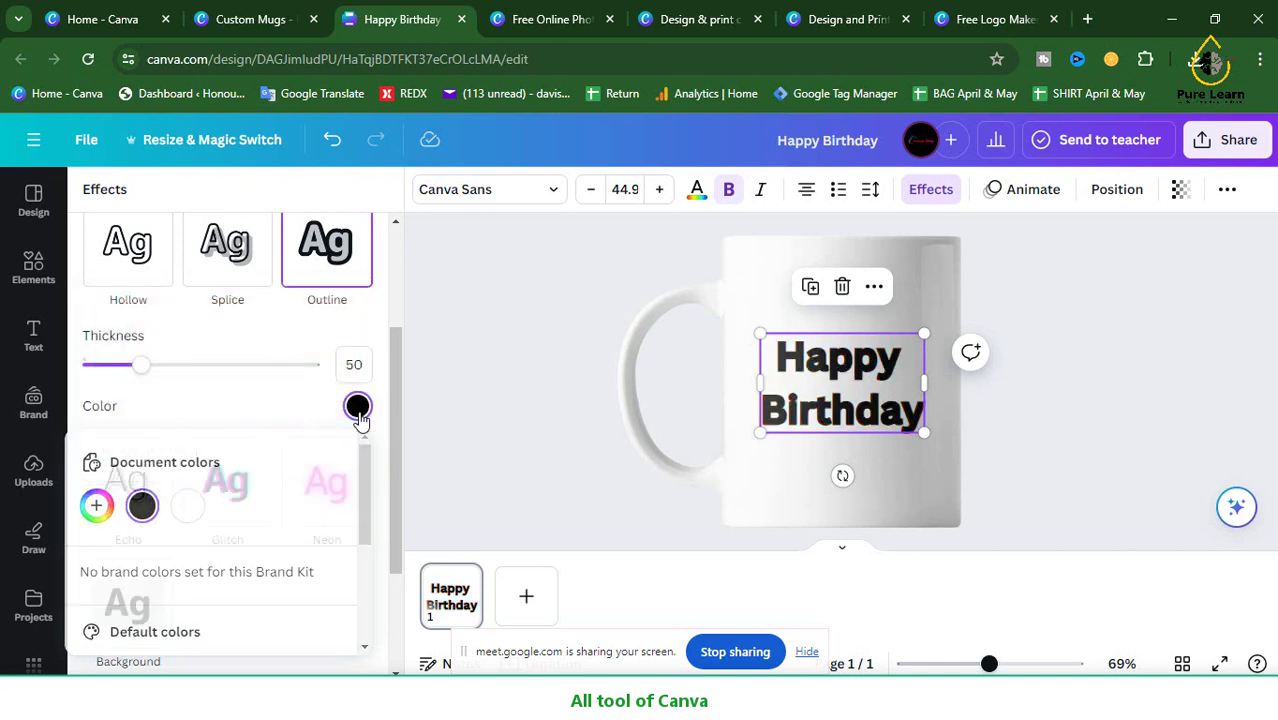
pyautogui.click(358, 410)
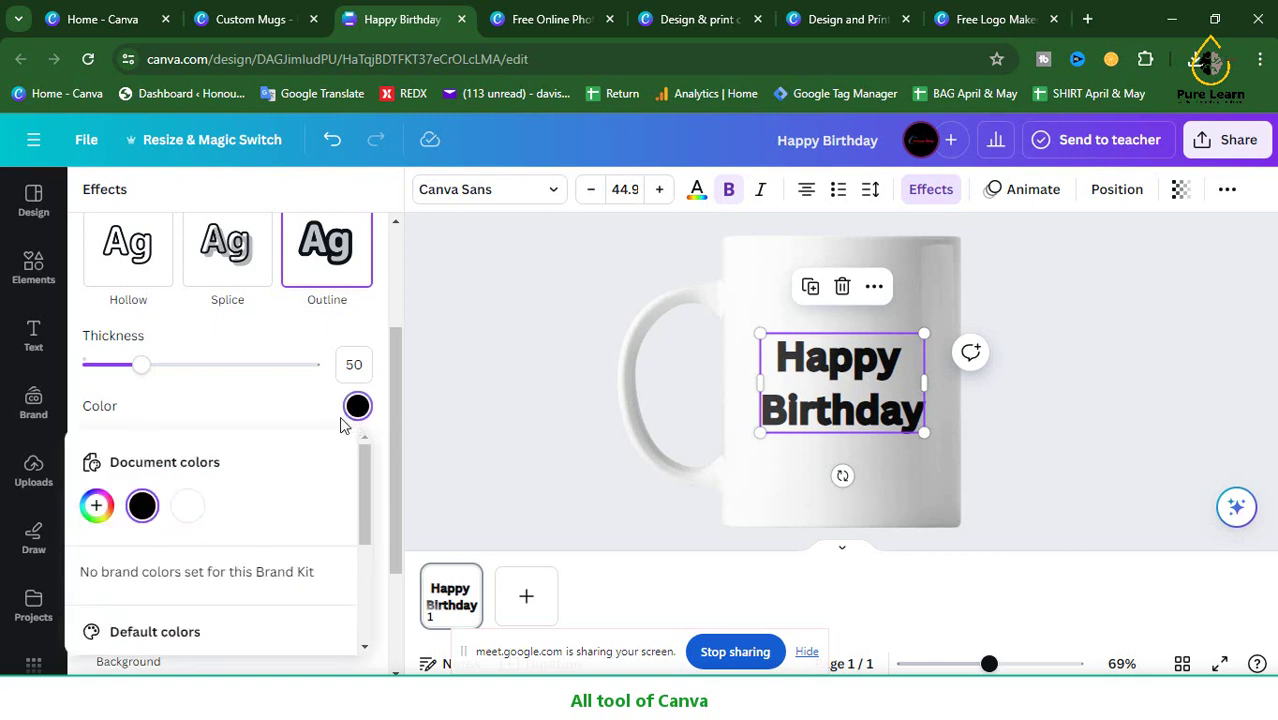
pyautogui.click(96, 505)
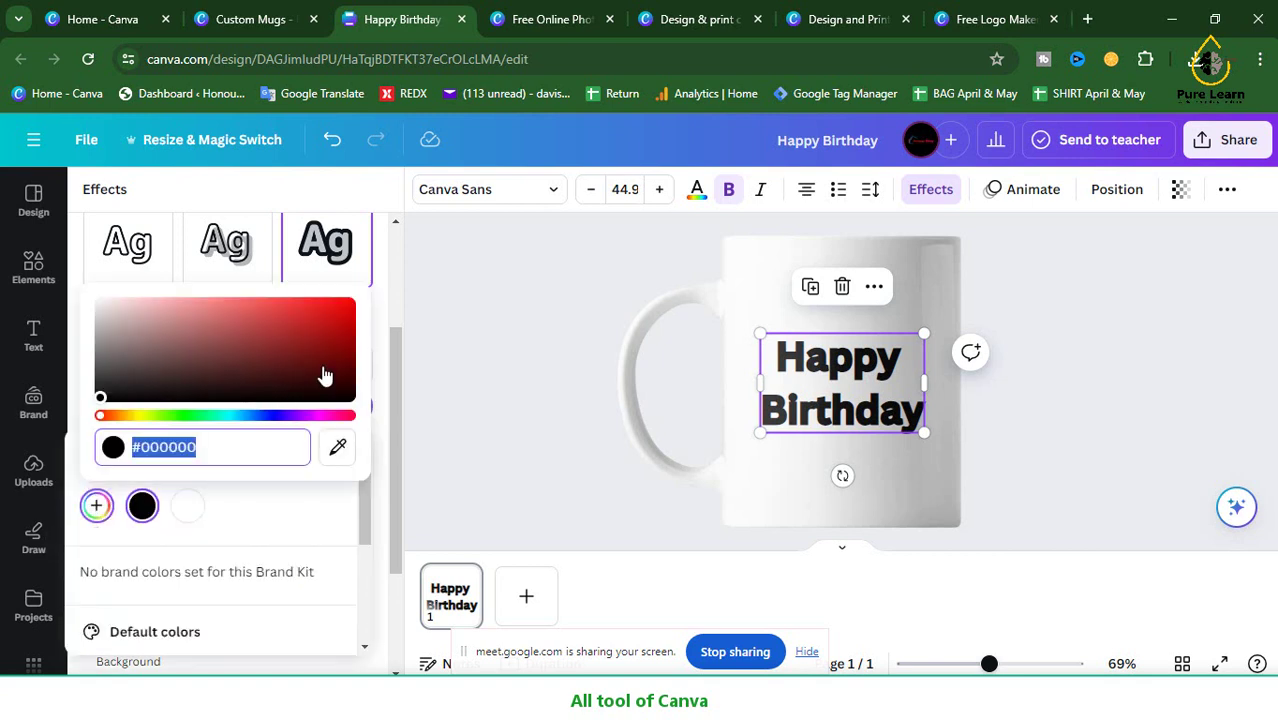
pyautogui.click(137, 416)
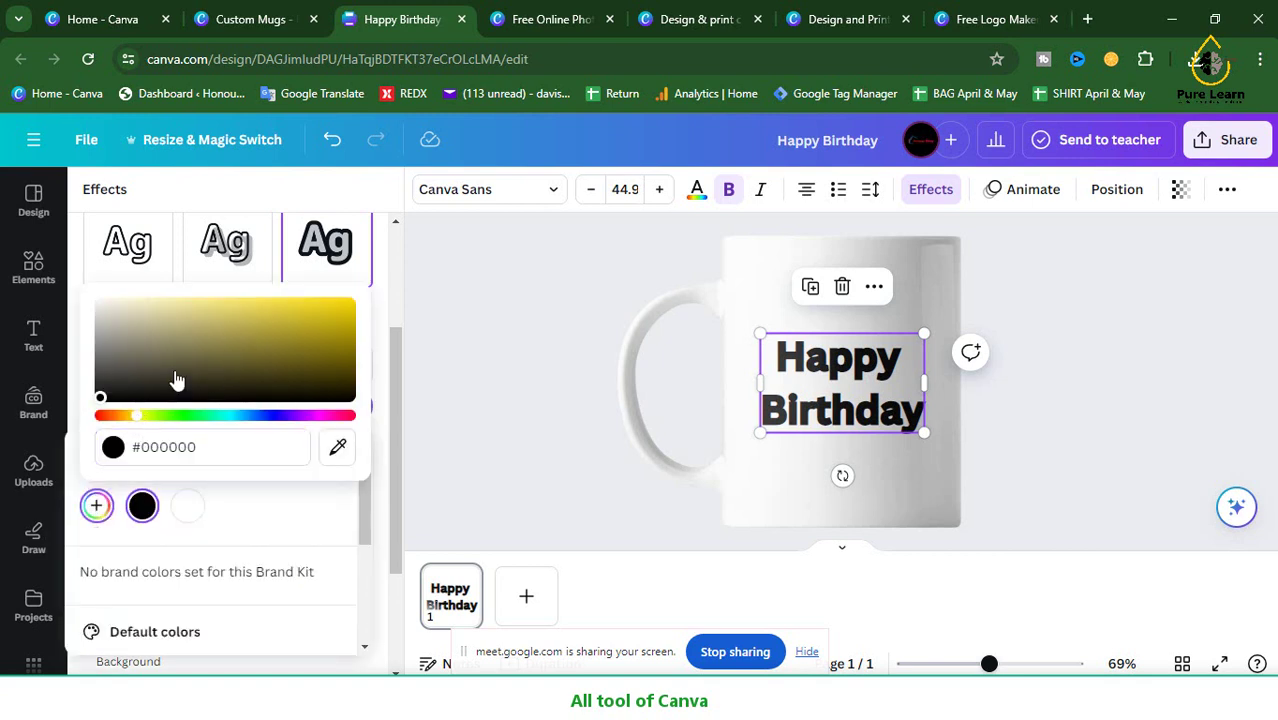
pyautogui.moveTo(107, 418); pyautogui.dragTo(140, 418)
pyautogui.moveTo(270, 363); pyautogui.dragTo(383, 287)
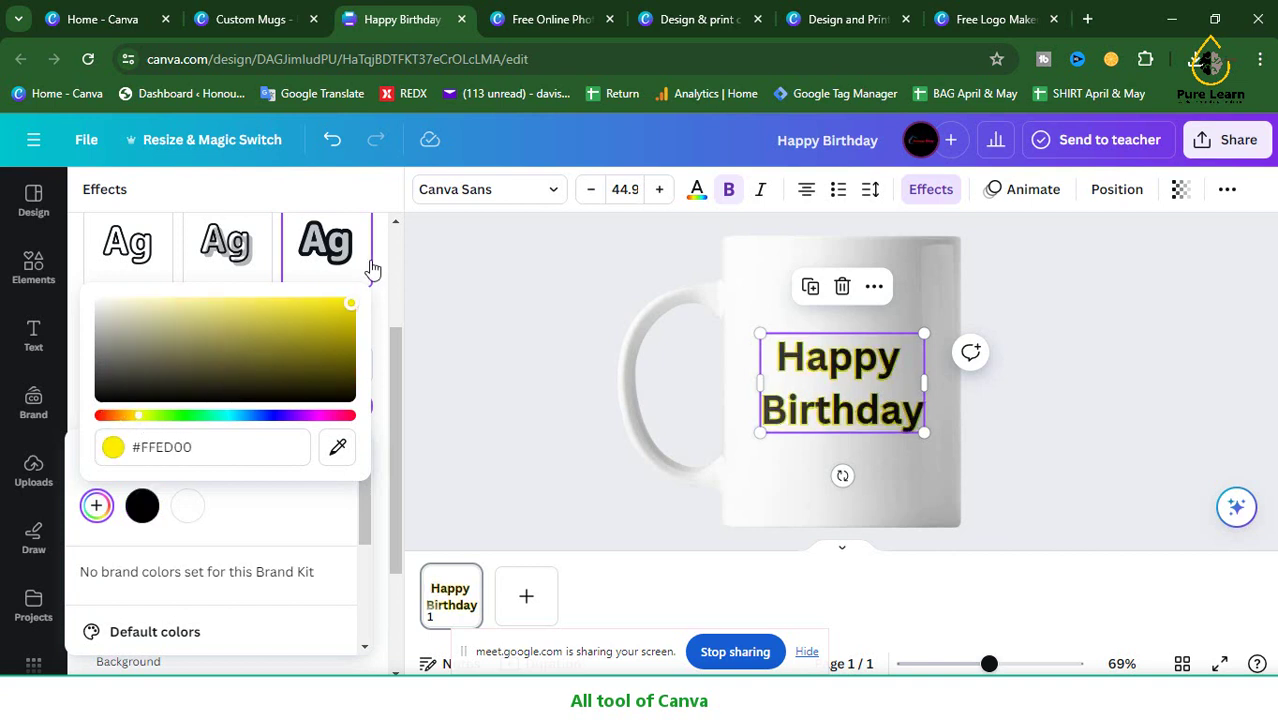
pyautogui.click(477, 389)
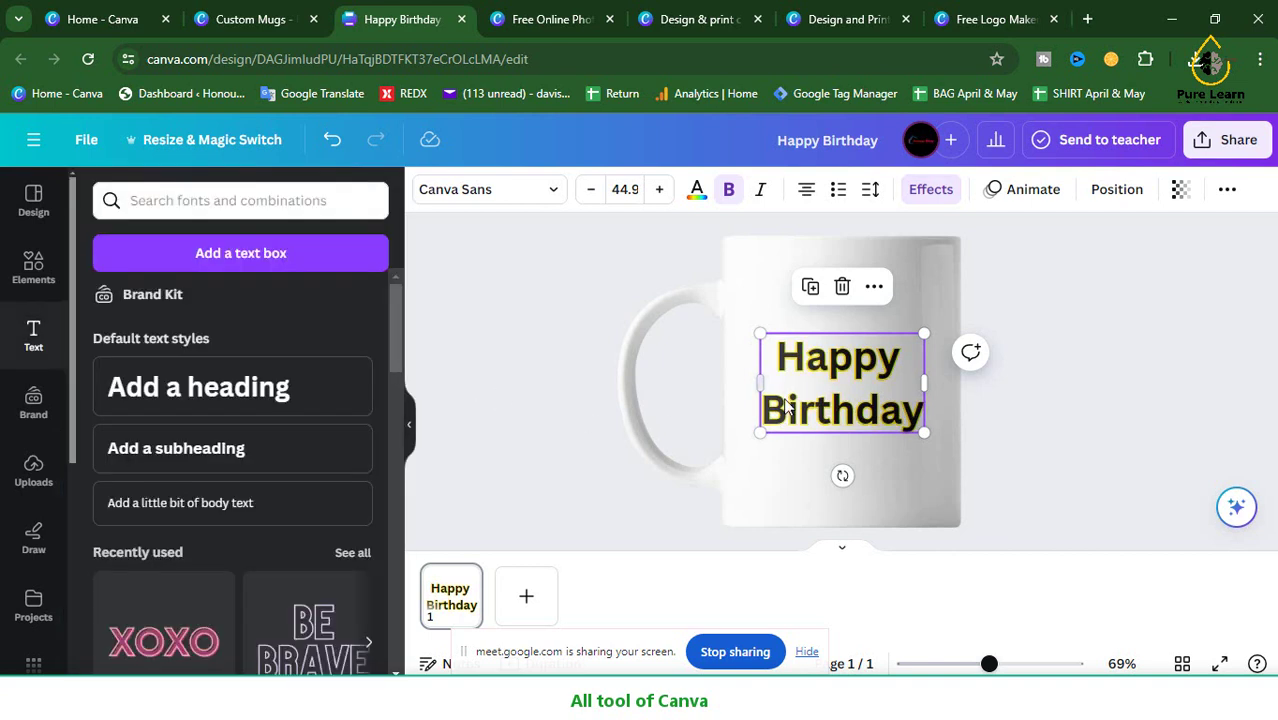
# - Change the fill colour of the "Happy Birthday" text to custom orange #F6A200 and deselect it
pyautogui.click(697, 189)
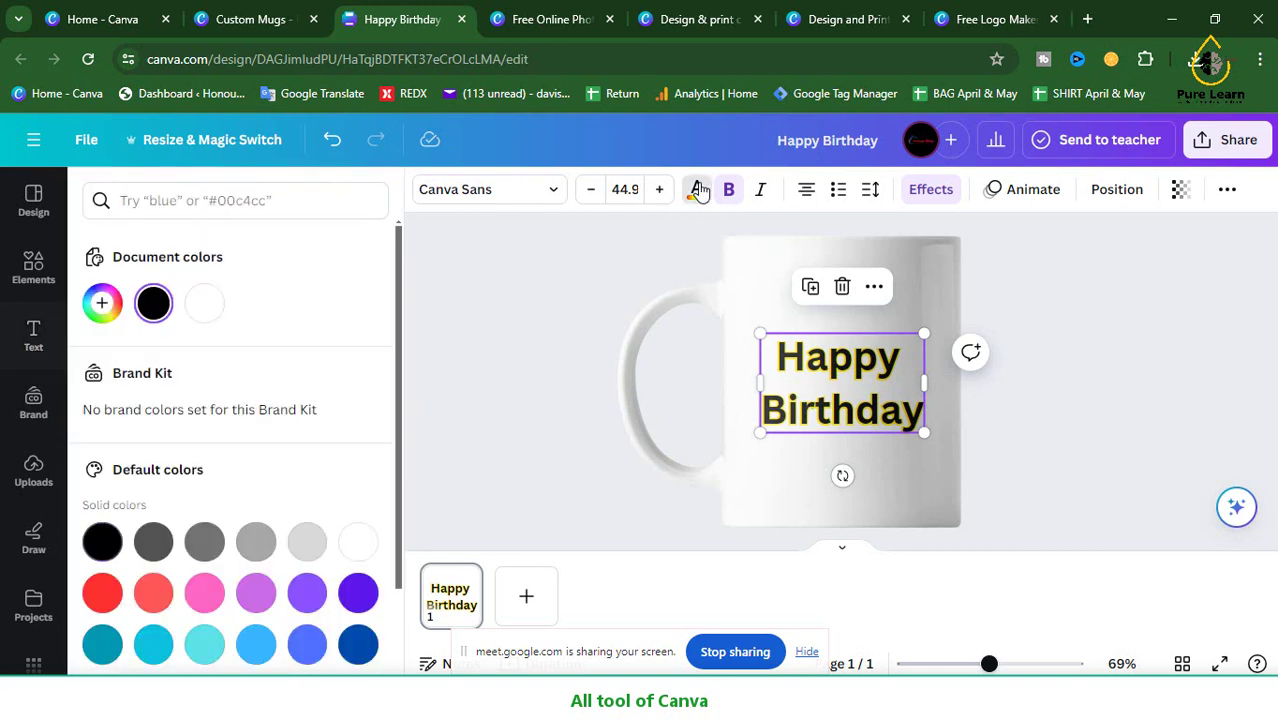
pyautogui.click(93, 316)
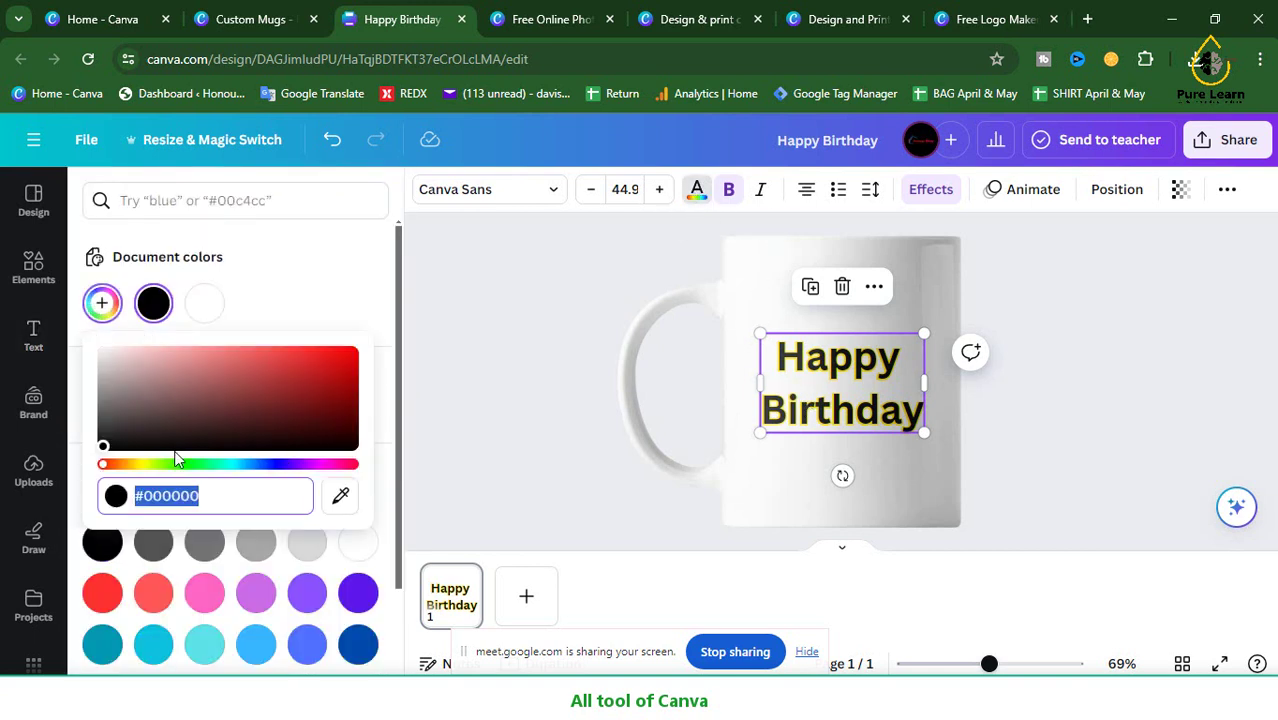
pyautogui.click(131, 465)
pyautogui.moveTo(337, 350); pyautogui.dragTo(365, 354)
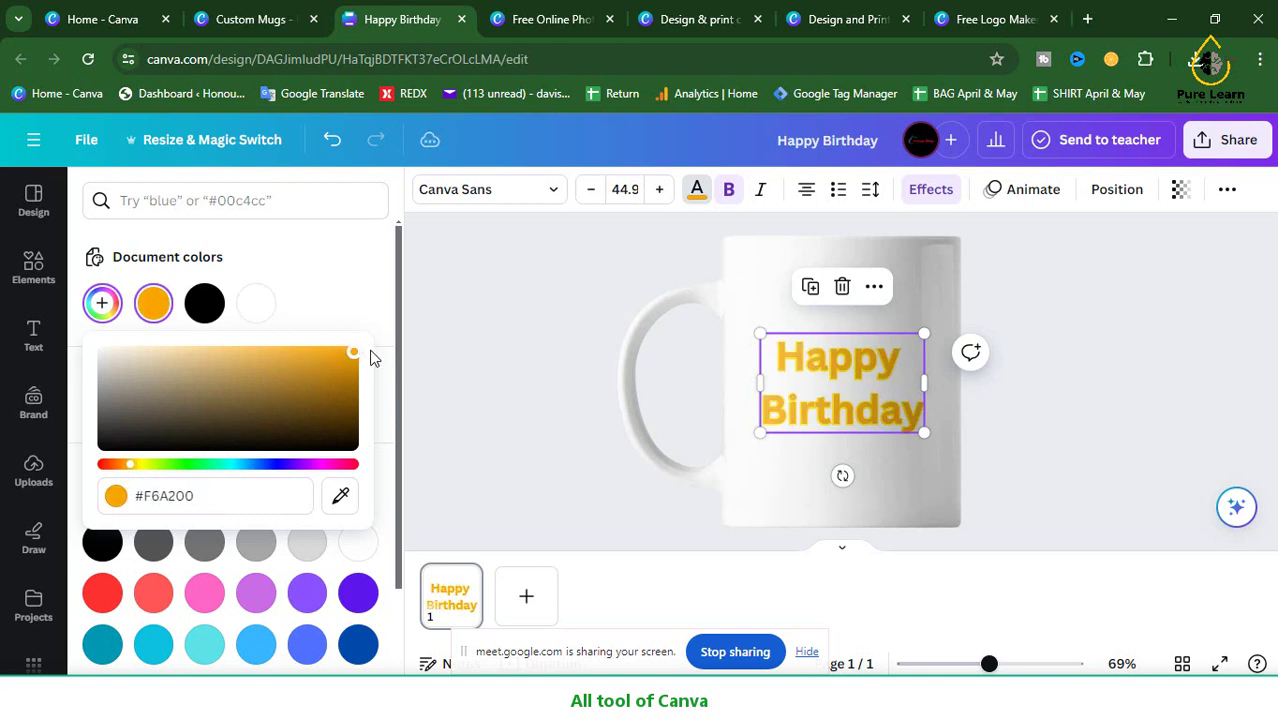
pyautogui.click(461, 368)
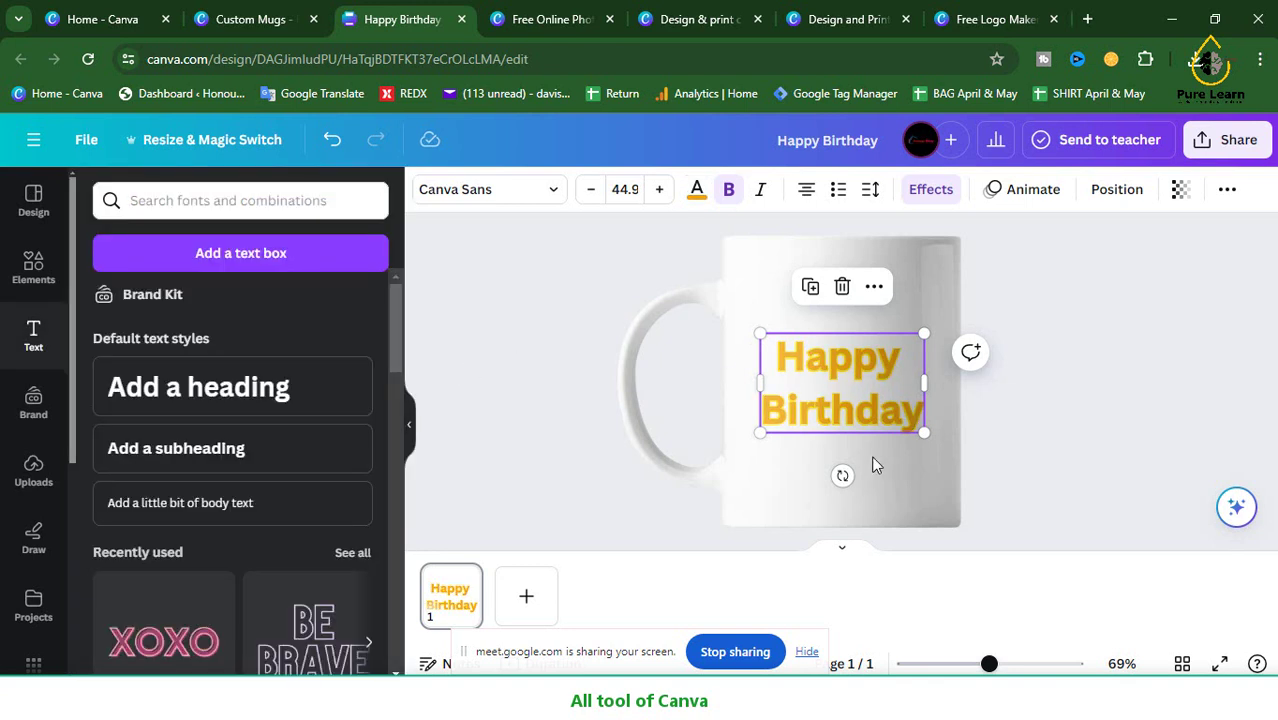
pyautogui.click(540, 376)
pyautogui.click(786, 400)
pyautogui.click(882, 511)
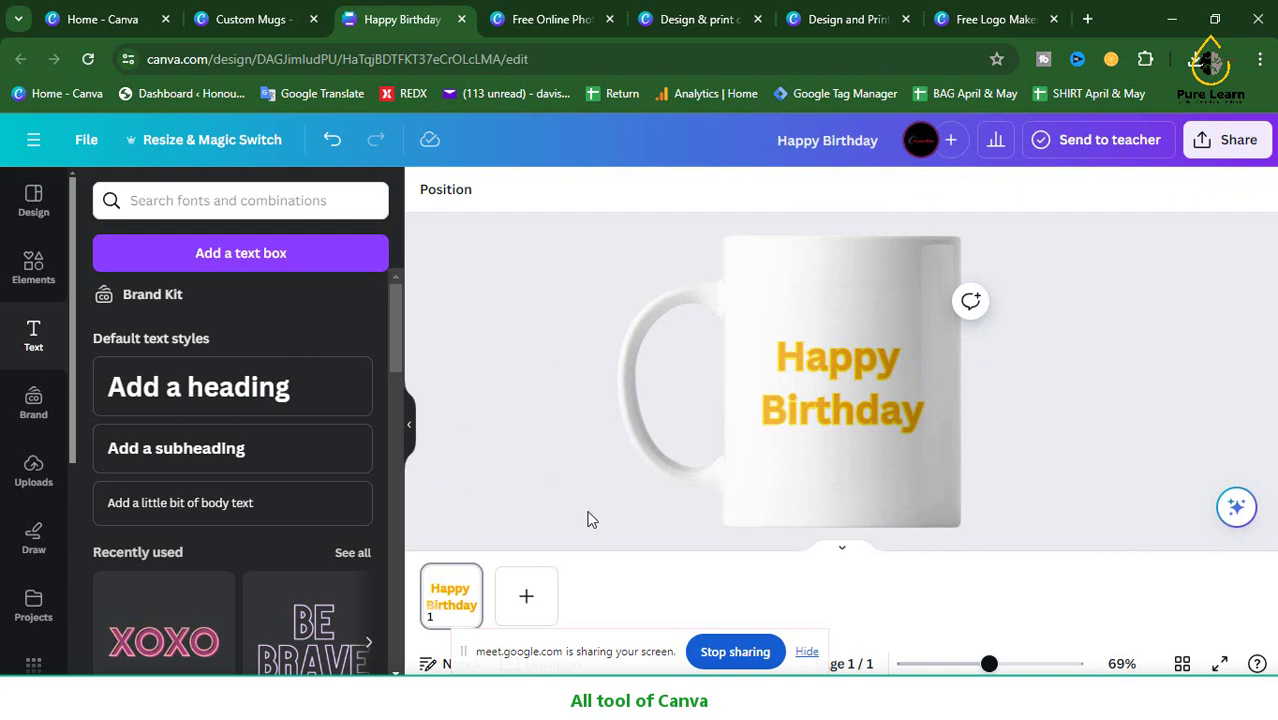
# - Download the mug design as a PNG file at size 1
pyautogui.click(1216, 144)
pyautogui.scroll(-1, 1092, 378)
pyautogui.scroll(-2, 1092, 378)
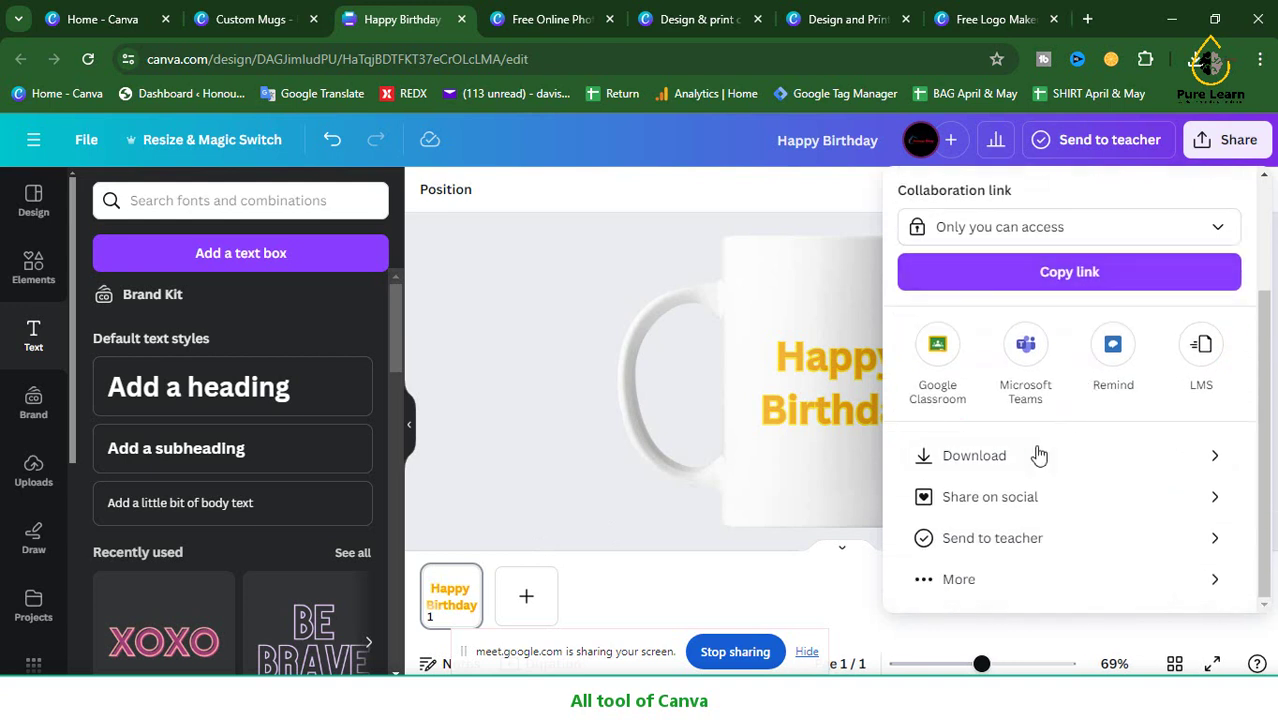
pyautogui.click(1033, 454)
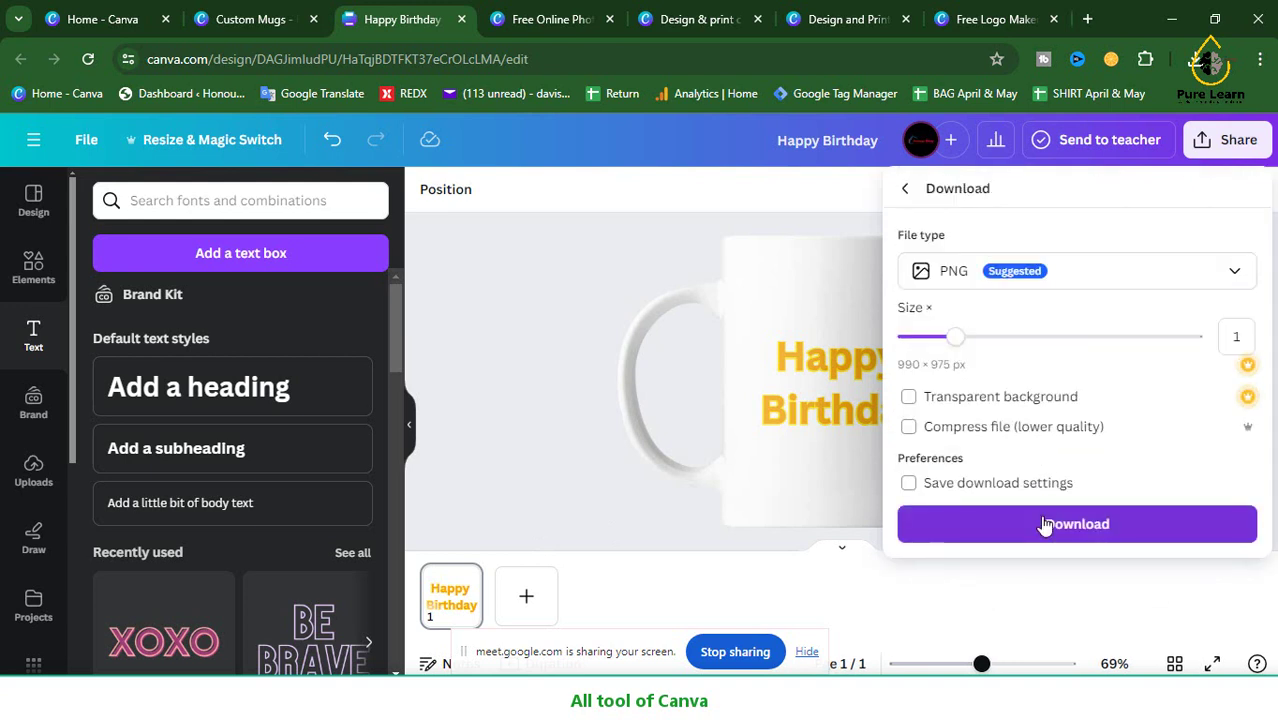
pyautogui.click(1045, 527)
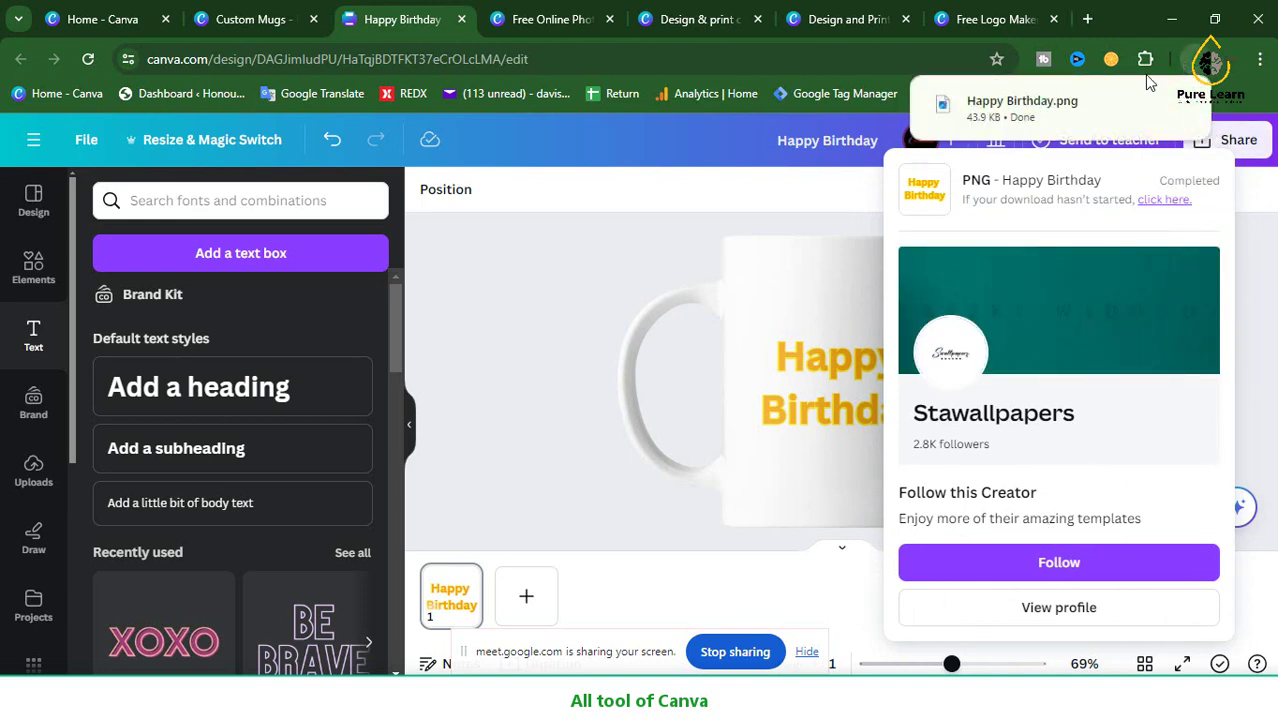
# - View the downloaded Happy Birthday.png, close it, and dismiss the download summary and screen-sharing notice in the editor
pyautogui.click(1059, 96)
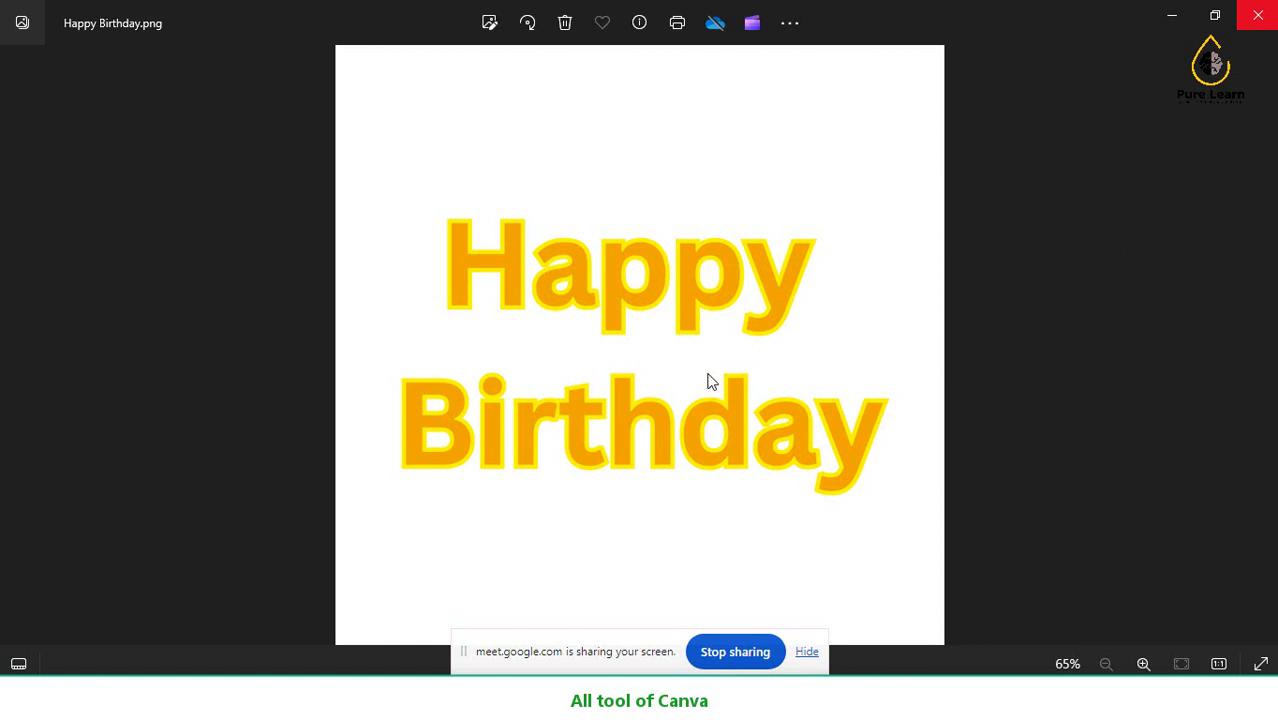
pyautogui.click(1256, 15)
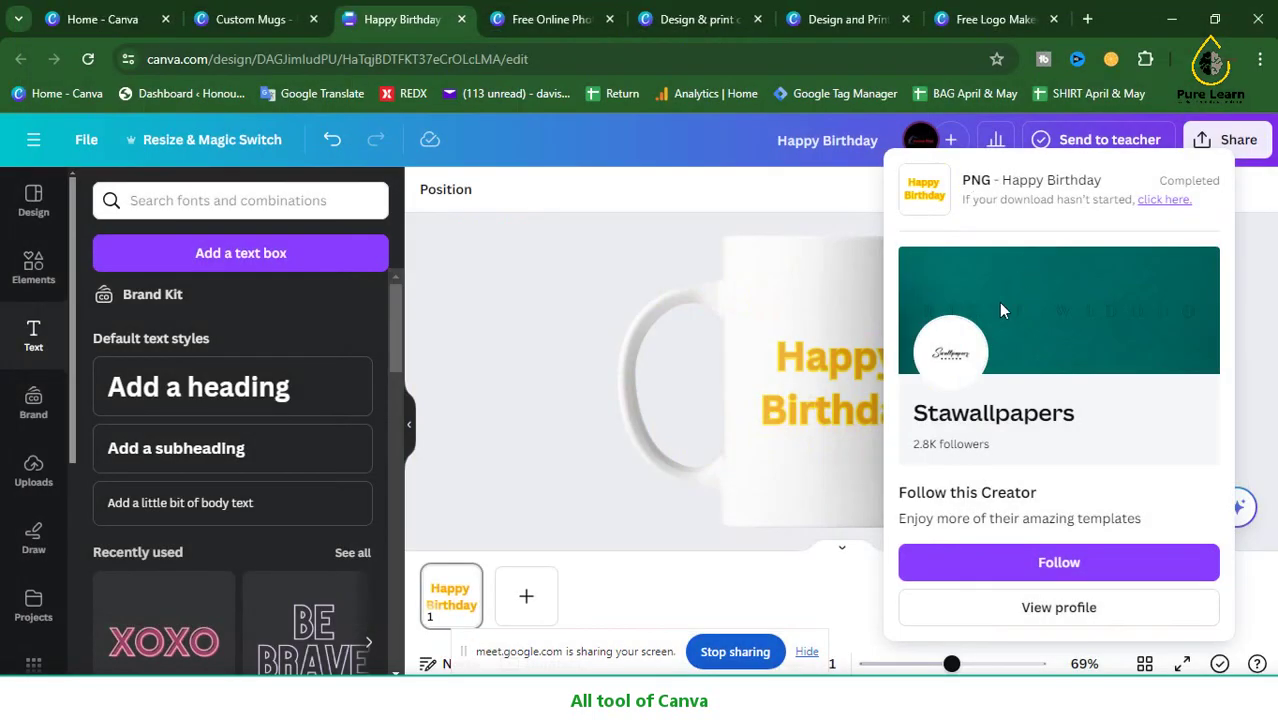
pyautogui.click(595, 296)
pyautogui.click(813, 476)
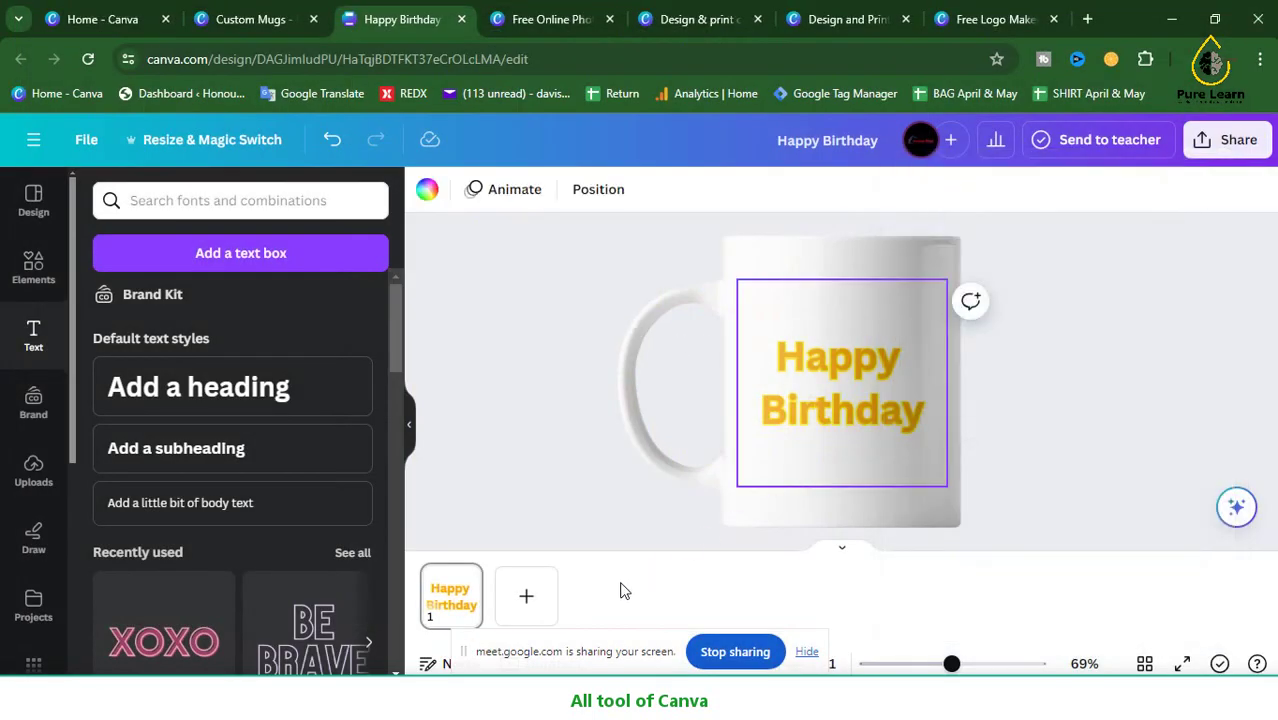
pyautogui.click(806, 652)
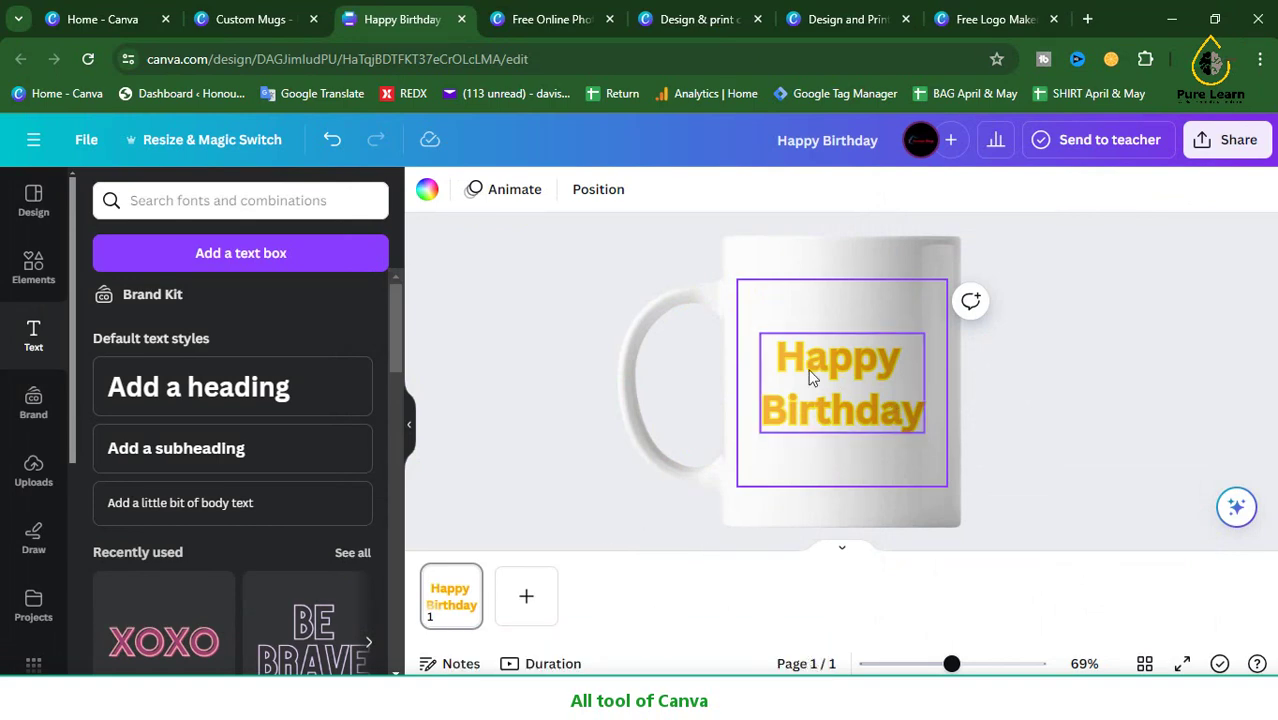
# - Close the mug design, recheck the Custom Mugs page, and bring up the Free Online Photo Editor page
pyautogui.click(461, 19)
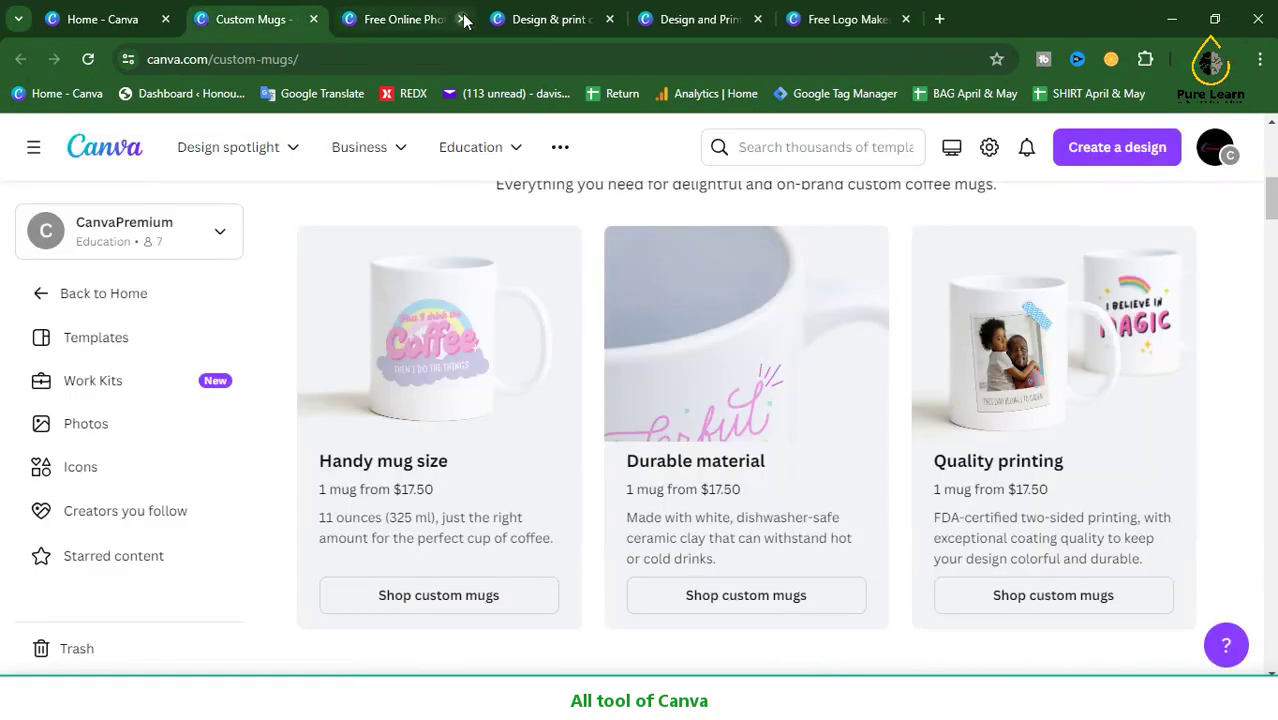
pyautogui.click(440, 19)
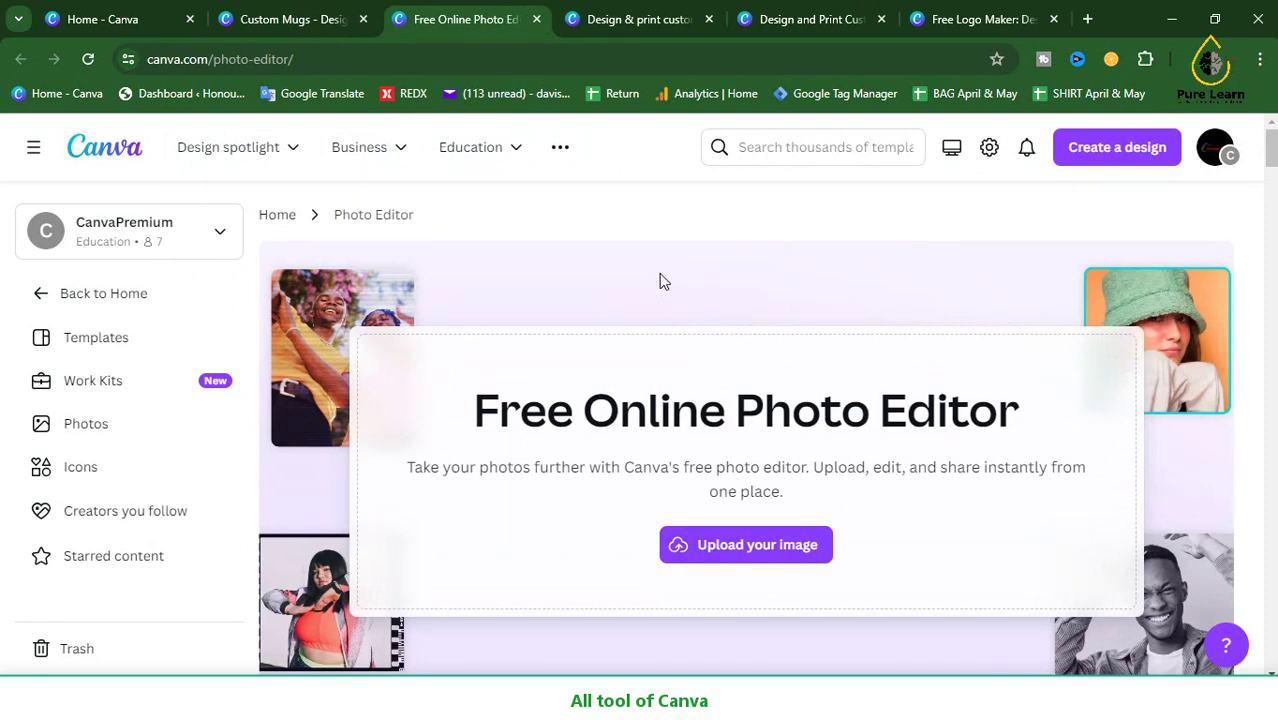
pyautogui.click(341, 14)
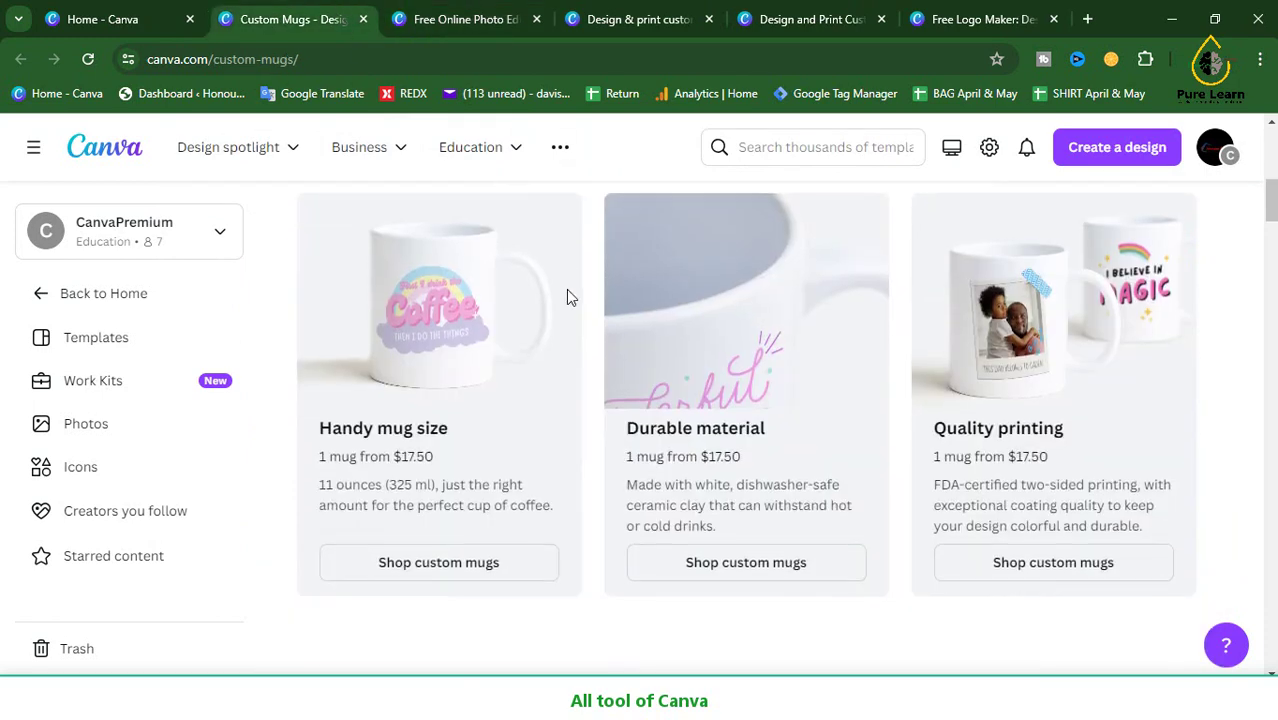
pyautogui.scroll(3, 567, 293)
pyautogui.click(484, 20)
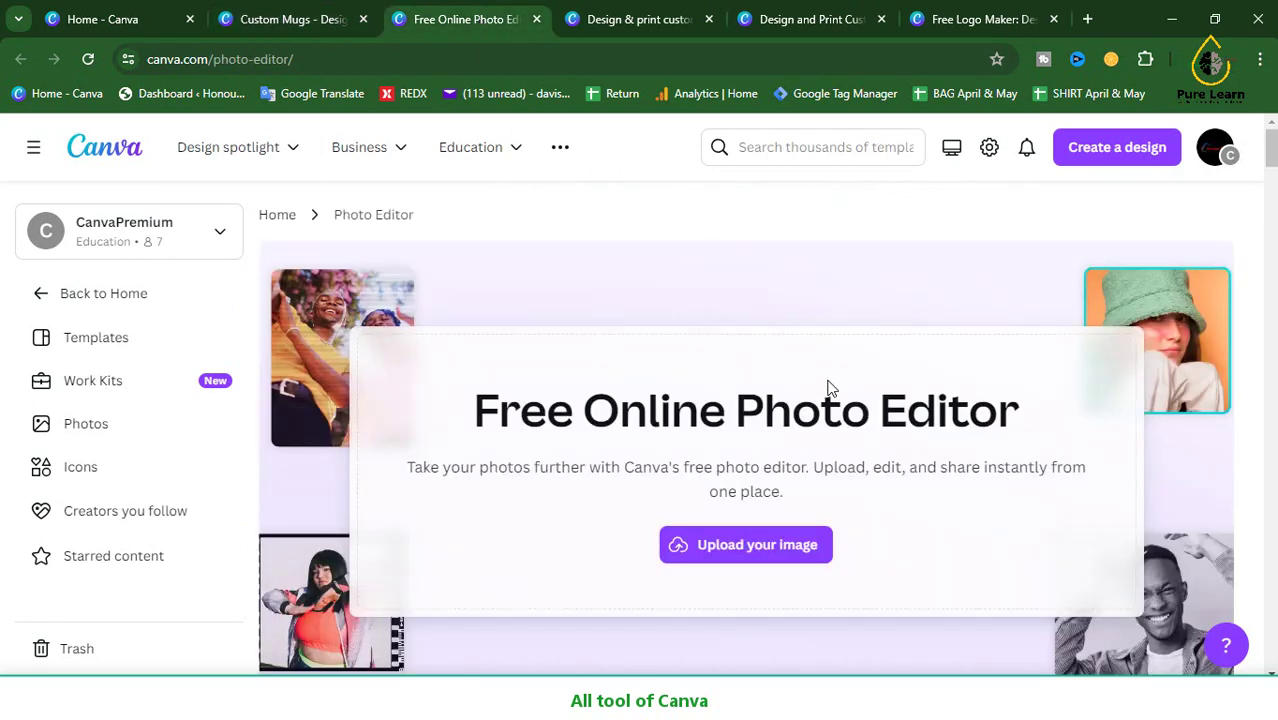
pyautogui.click(722, 550)
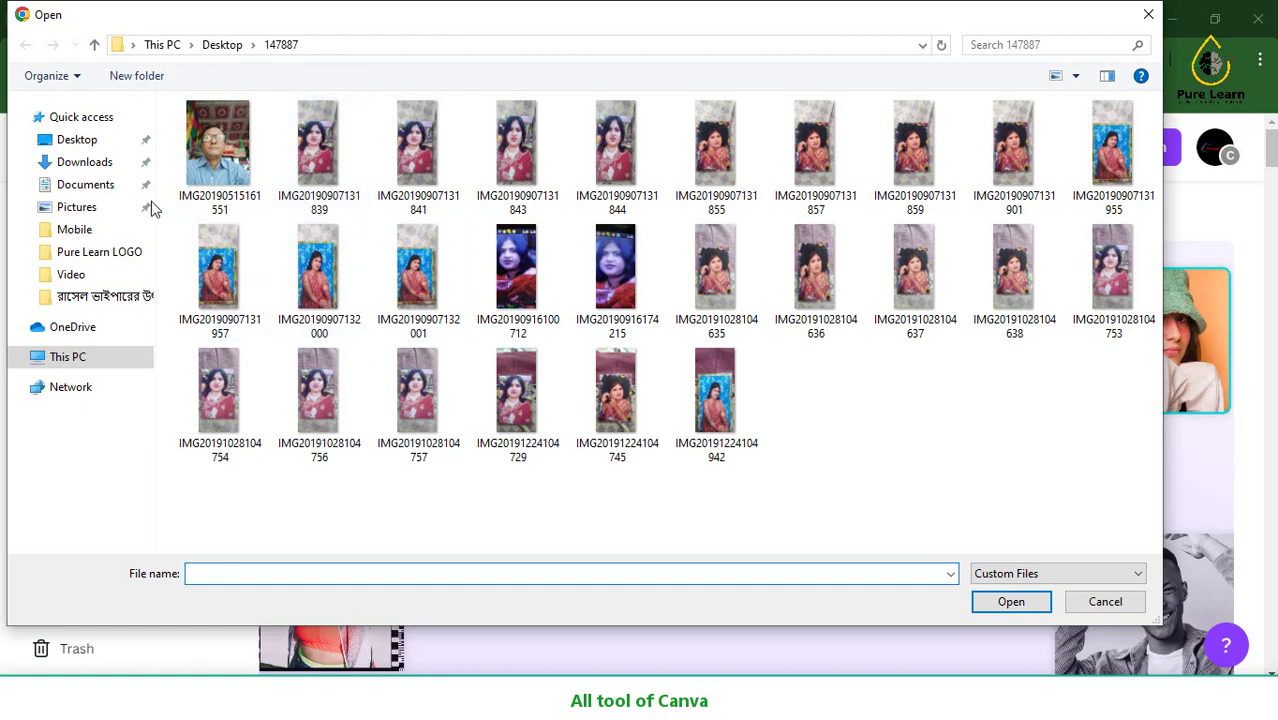
pyautogui.doubleClick(219, 272)
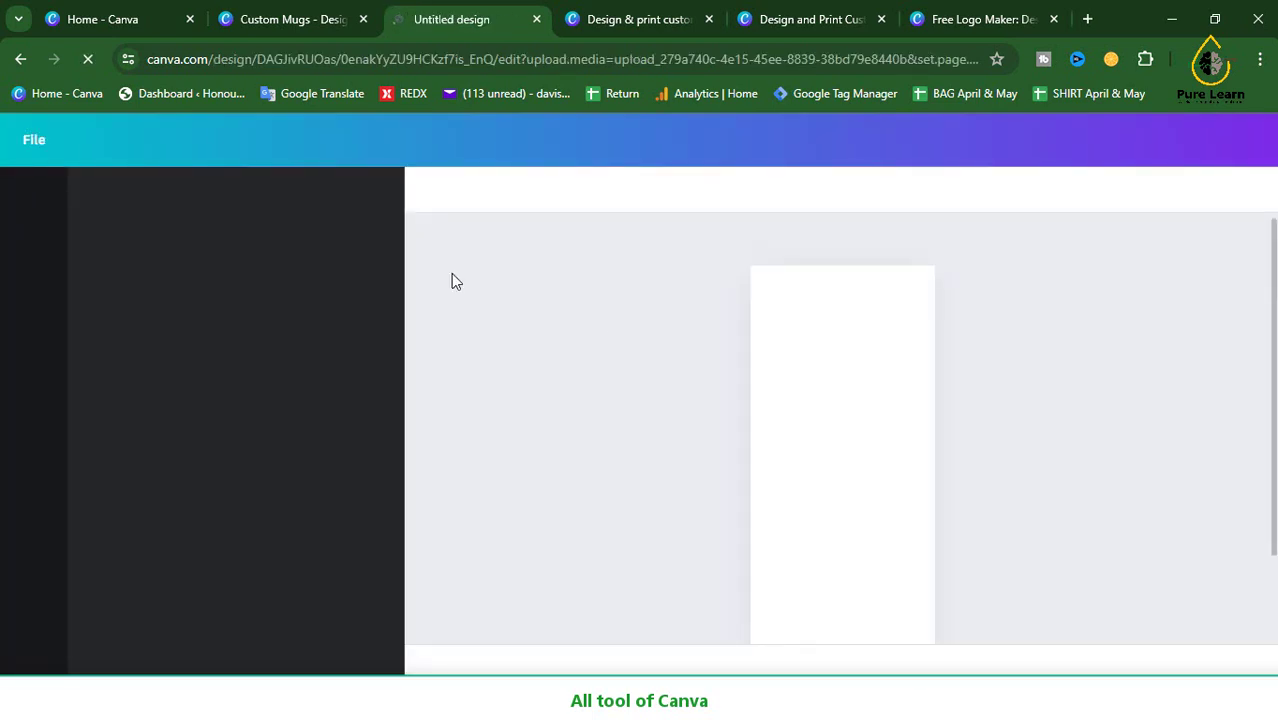
pyautogui.click(140, 22)
pyautogui.moveTo(268, 162)
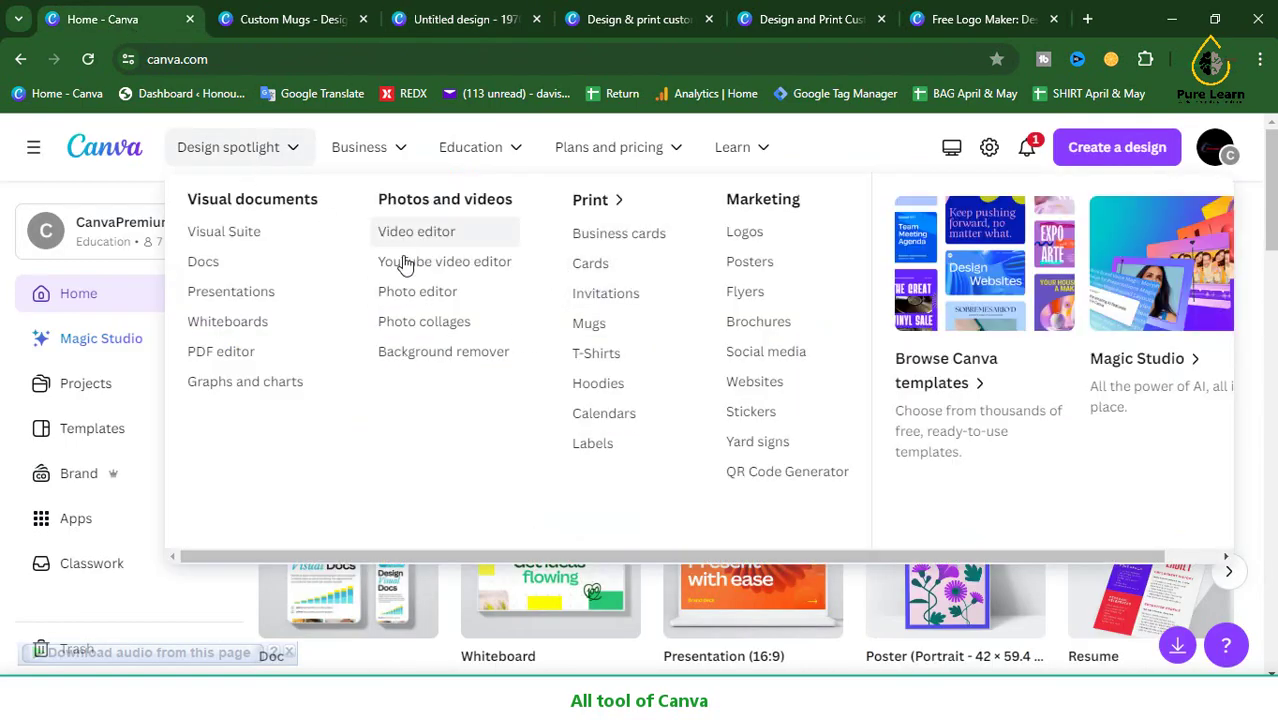
pyautogui.click(443, 20)
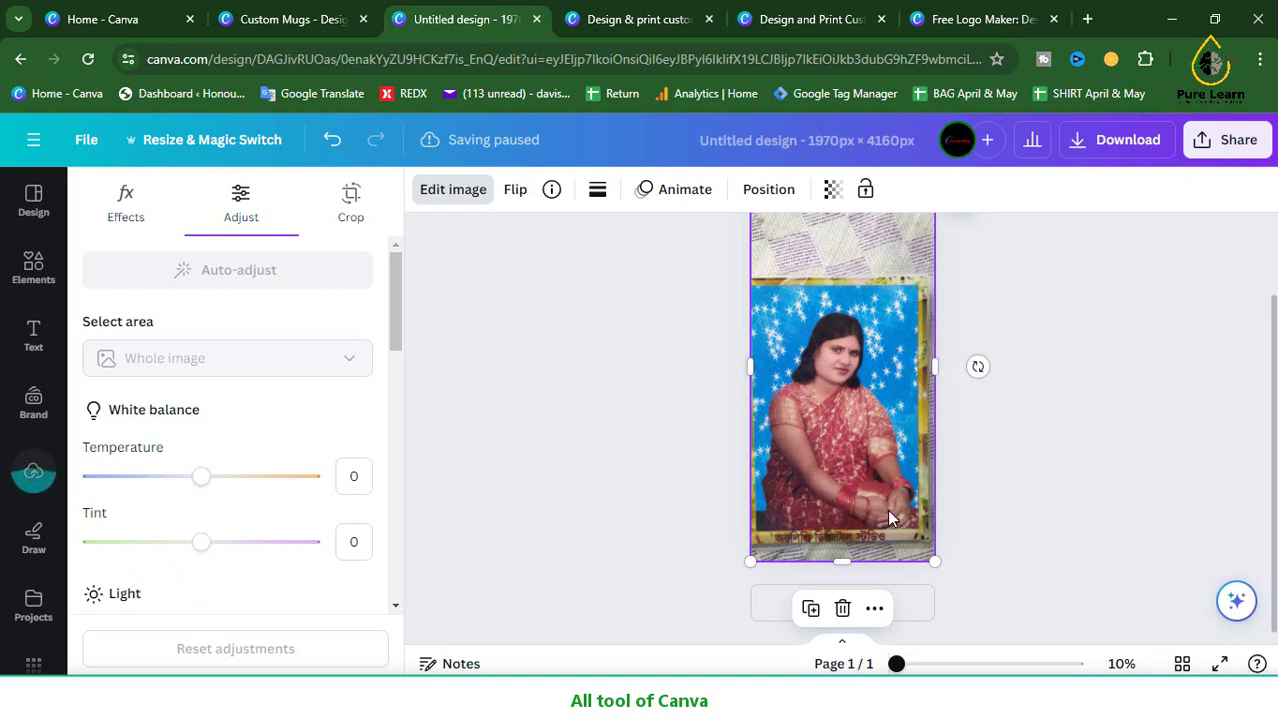
# - Look over the photo's light and colour adjustments and auto-adjust the whole image
pyautogui.scroll(-4, 320, 465)
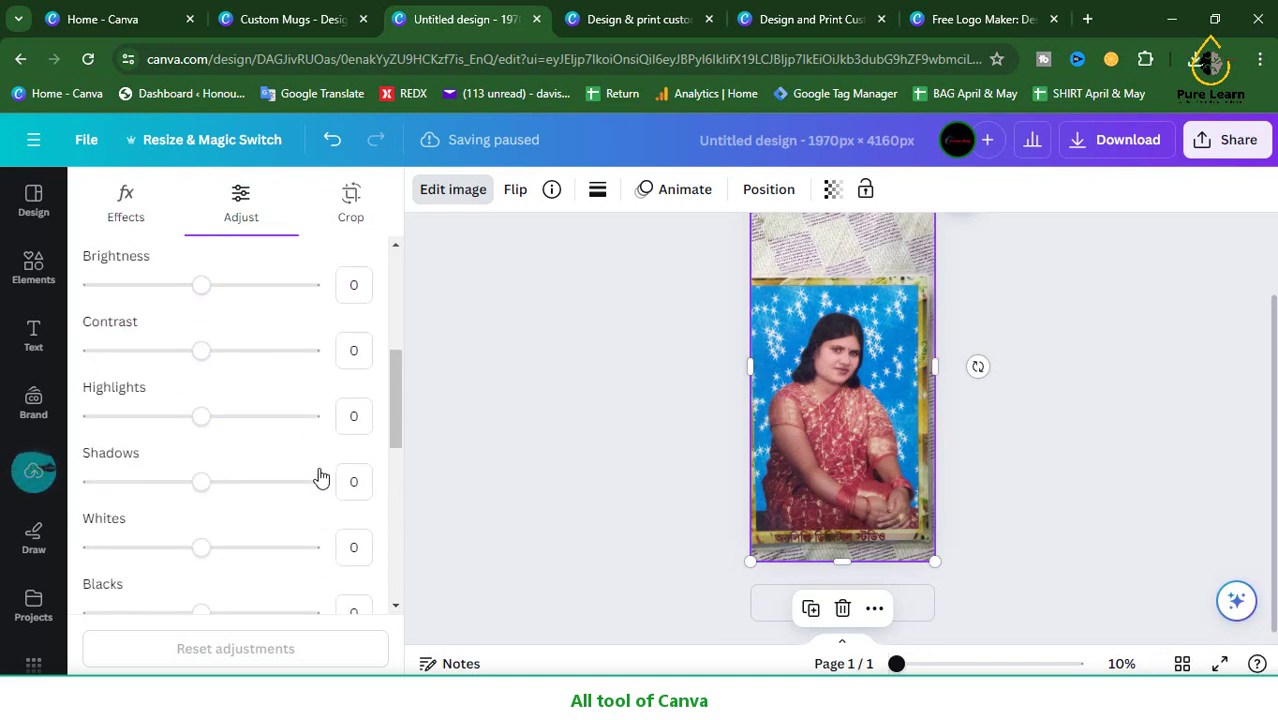
pyautogui.scroll(4, 322, 474)
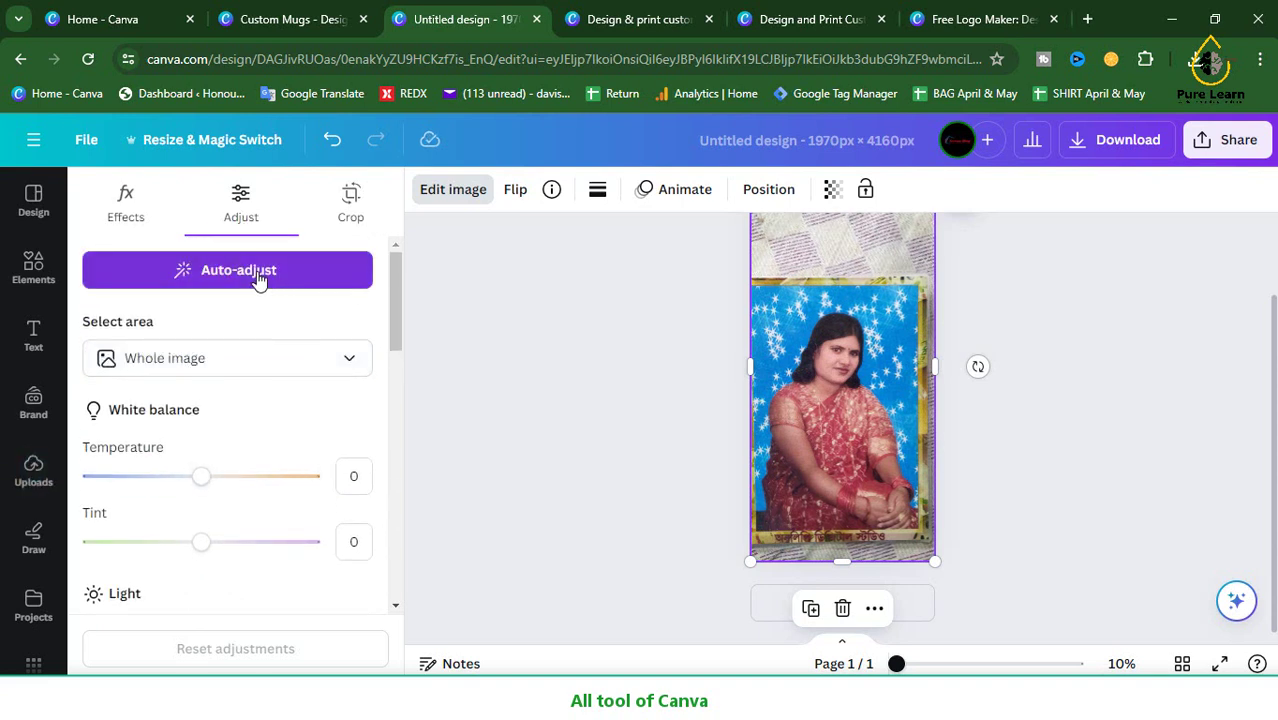
pyautogui.click(259, 279)
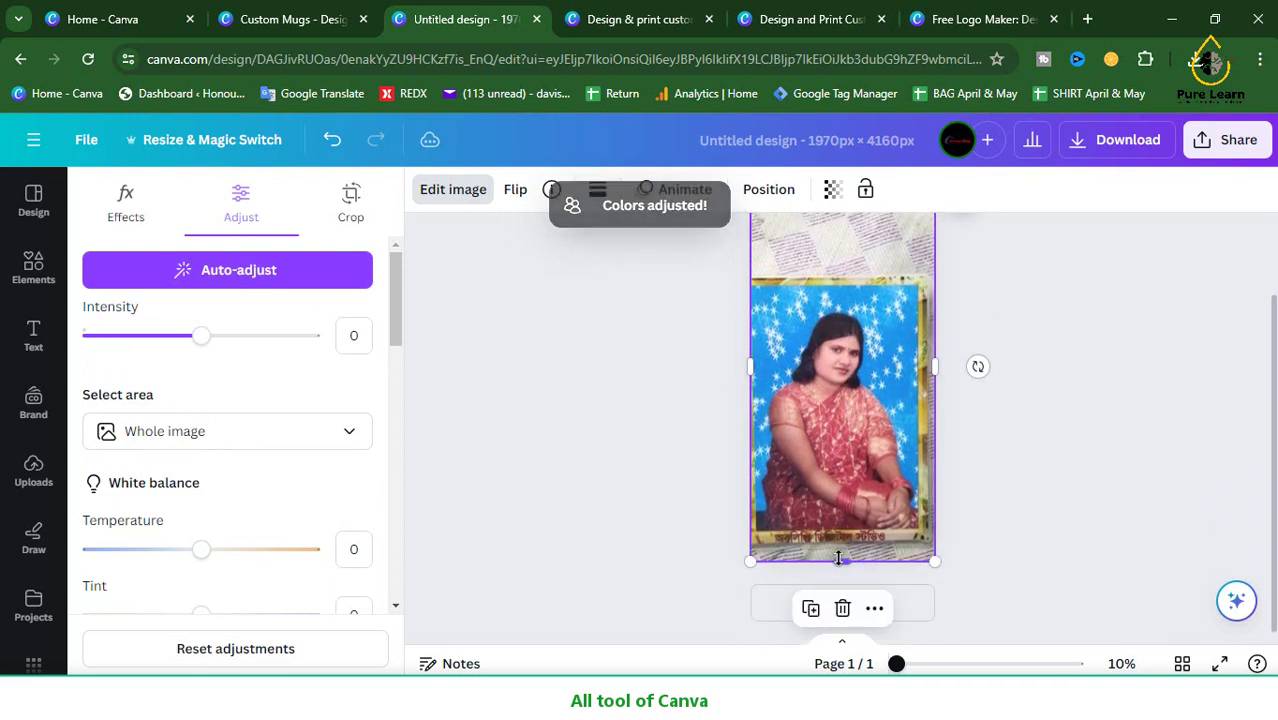
# - Crop the bottom, top and right edges of the photo close to the portrait and leave image editing
pyautogui.moveTo(842, 560); pyautogui.dragTo(836, 530)
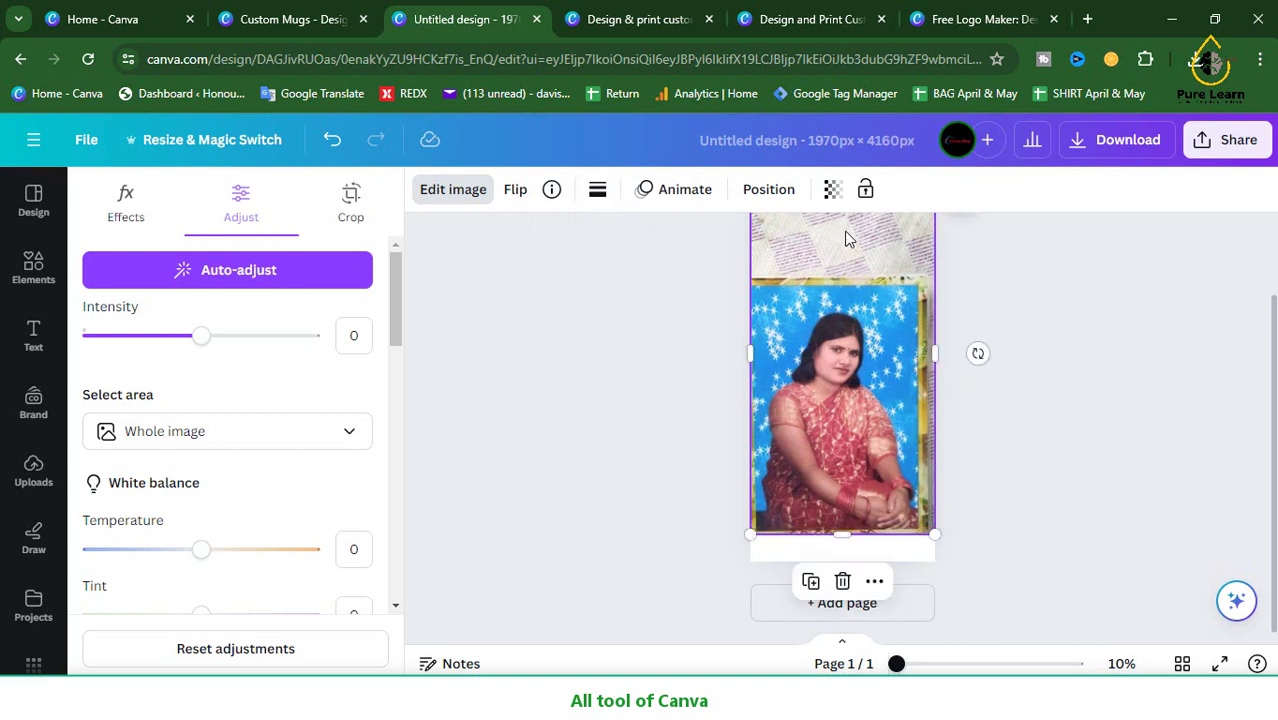
pyautogui.scroll(2, 1163, 428)
pyautogui.moveTo(845, 267); pyautogui.dragTo(843, 393)
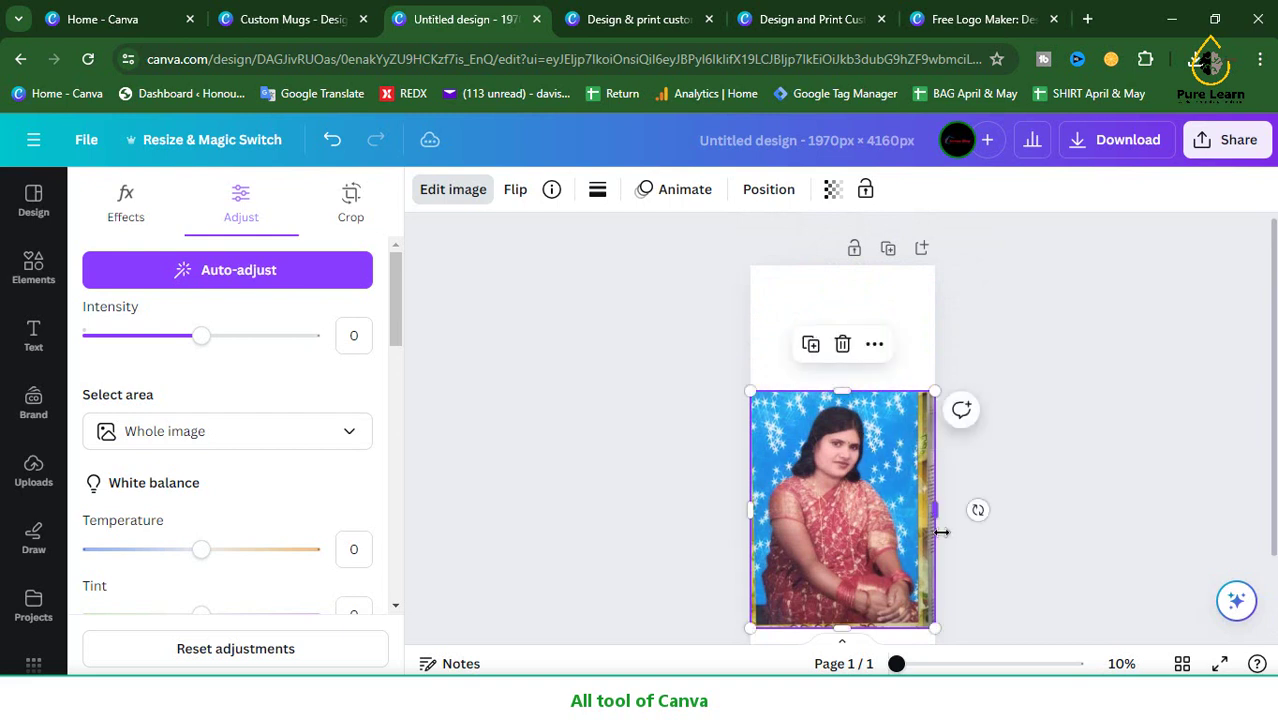
pyautogui.moveTo(935, 510); pyautogui.dragTo(921, 514)
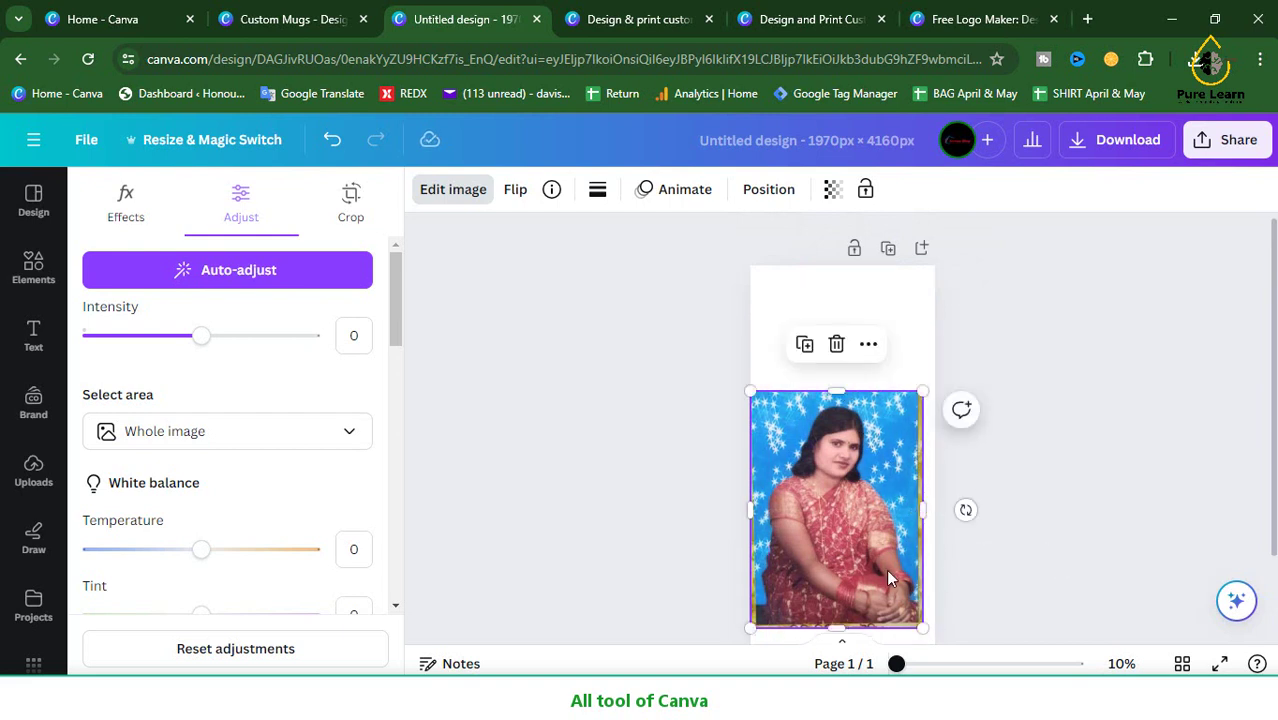
pyautogui.press('Escape')
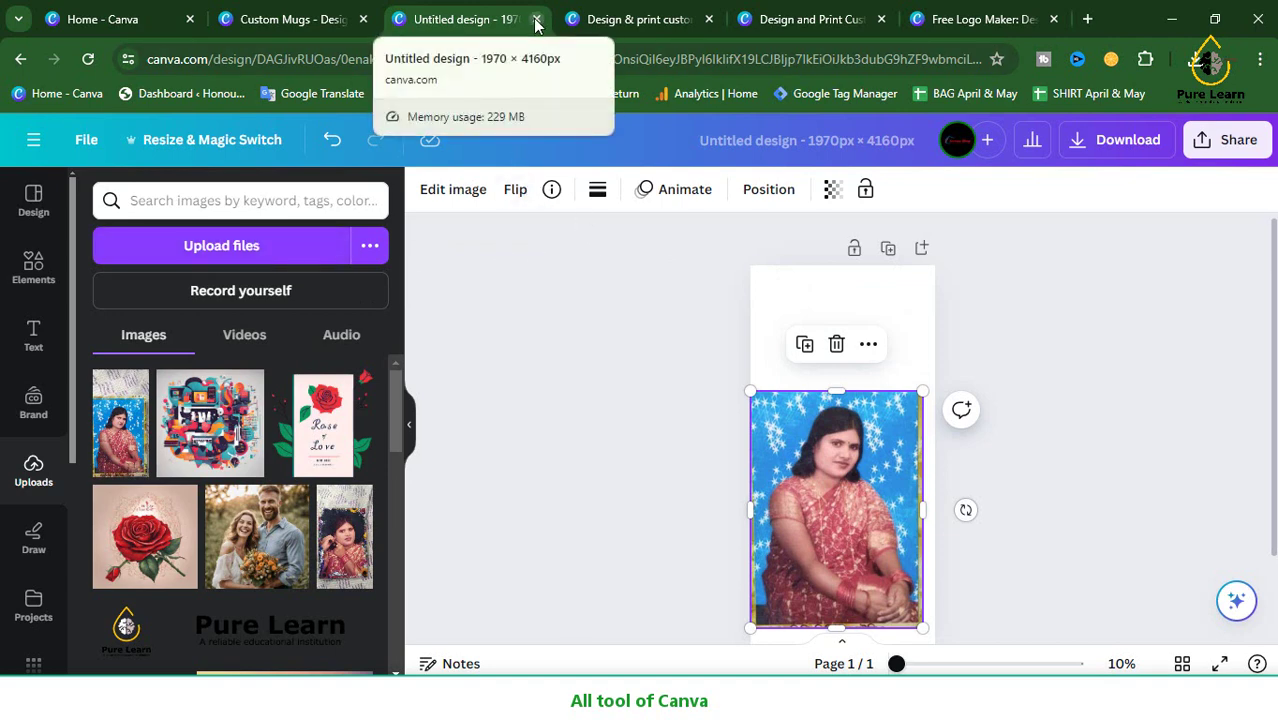
# - Close the photo design and look through the Business Cards page to the end of its template gallery
pyautogui.click(536, 22)
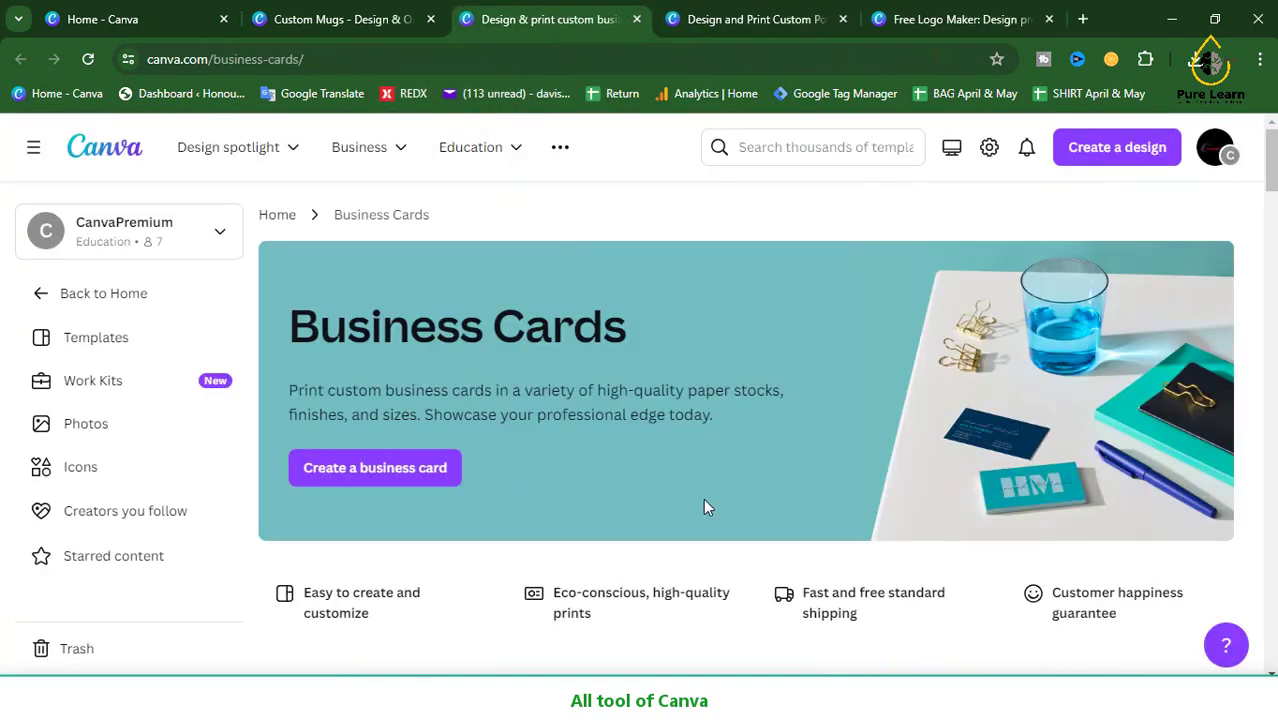
pyautogui.scroll(-4, 559, 416)
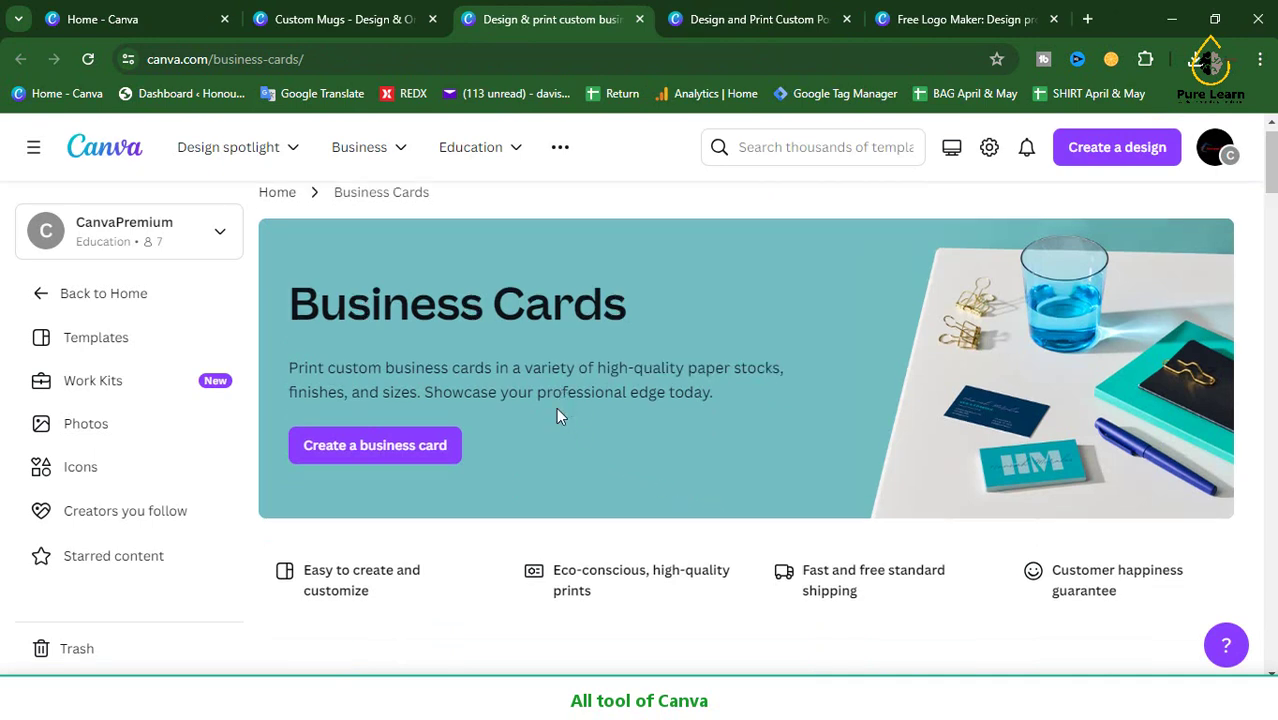
pyautogui.scroll(-4, 559, 416)
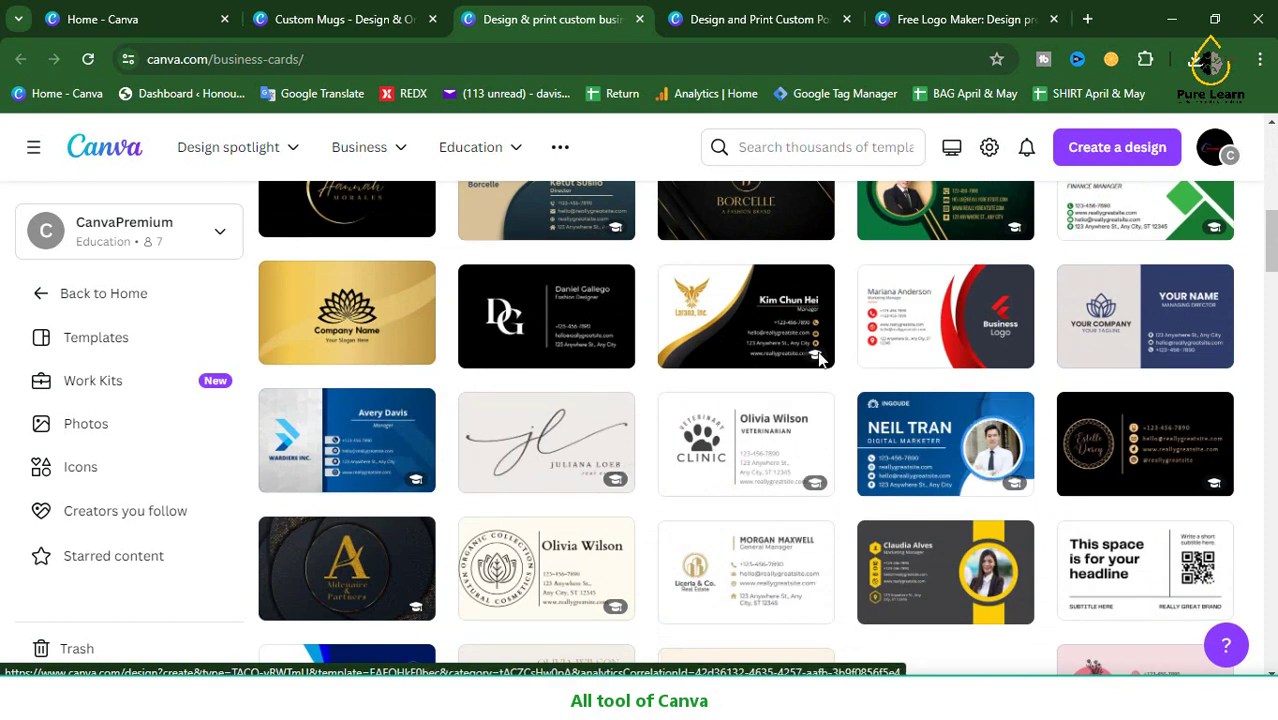
pyautogui.scroll(-5, 712, 305)
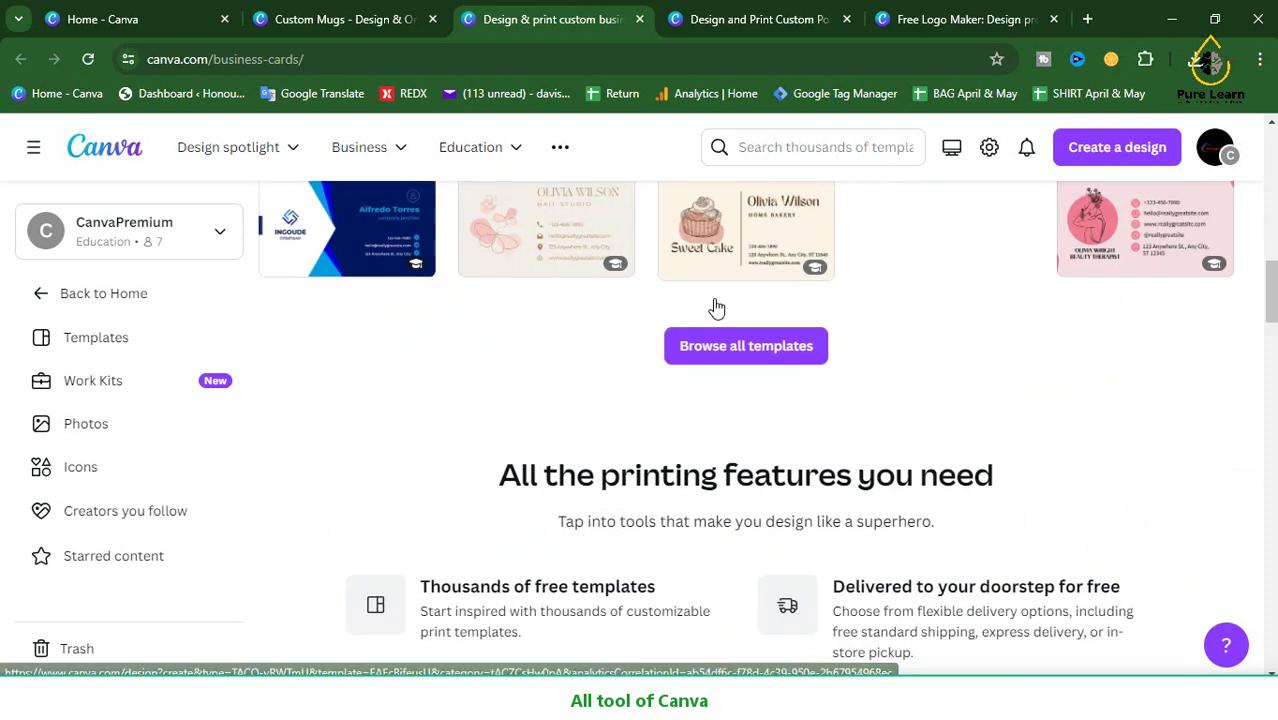
# - Open the full collection of business card templates and browse the designs
pyautogui.click(758, 361)
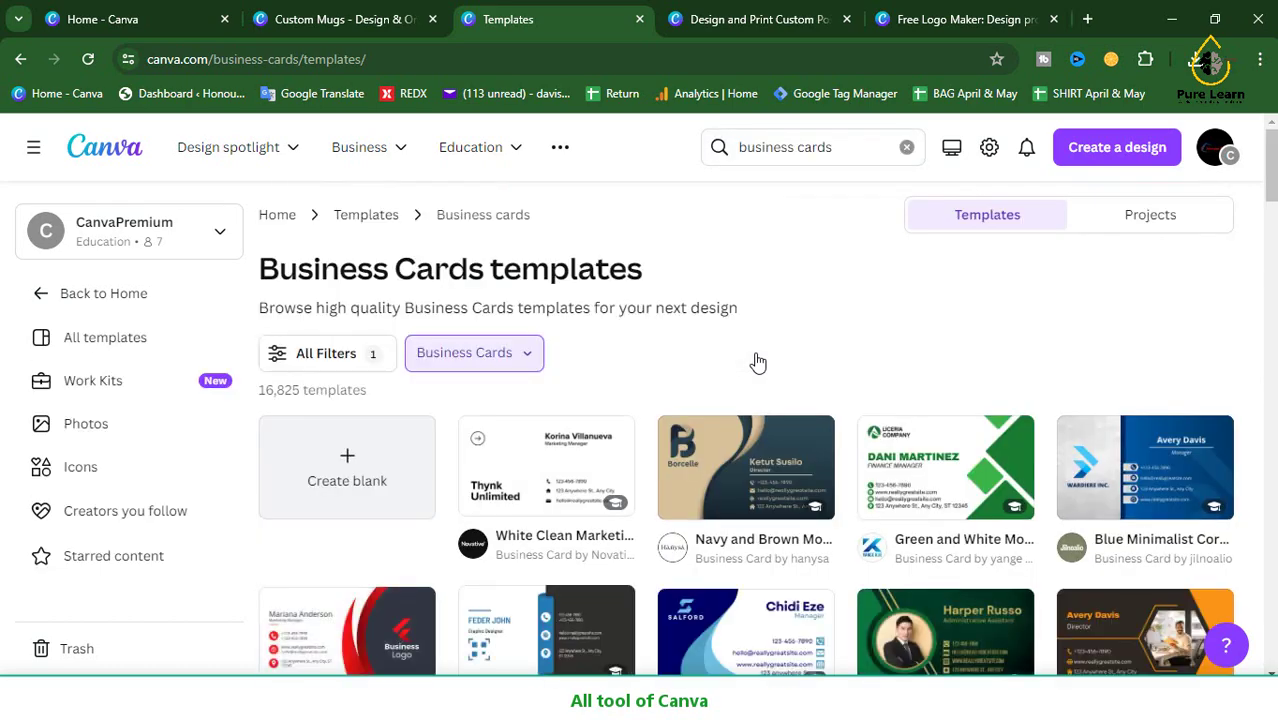
pyautogui.scroll(-4, 758, 361)
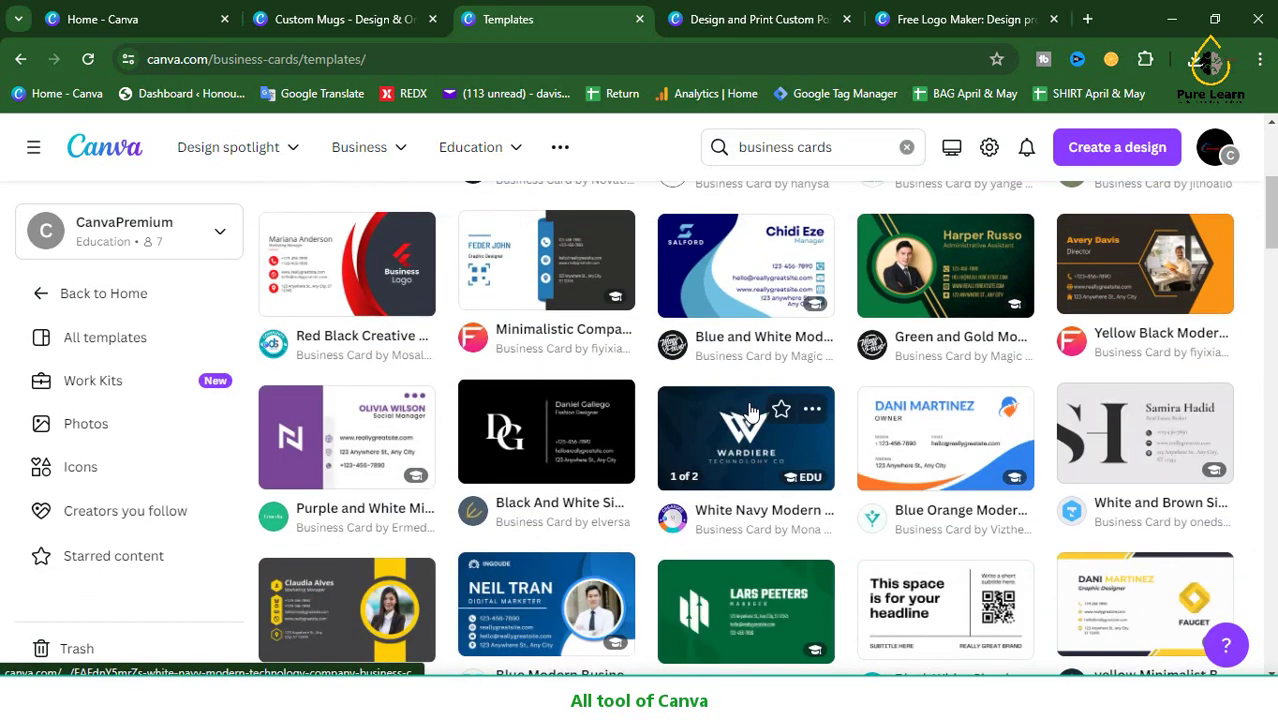
pyautogui.scroll(-5, 752, 410)
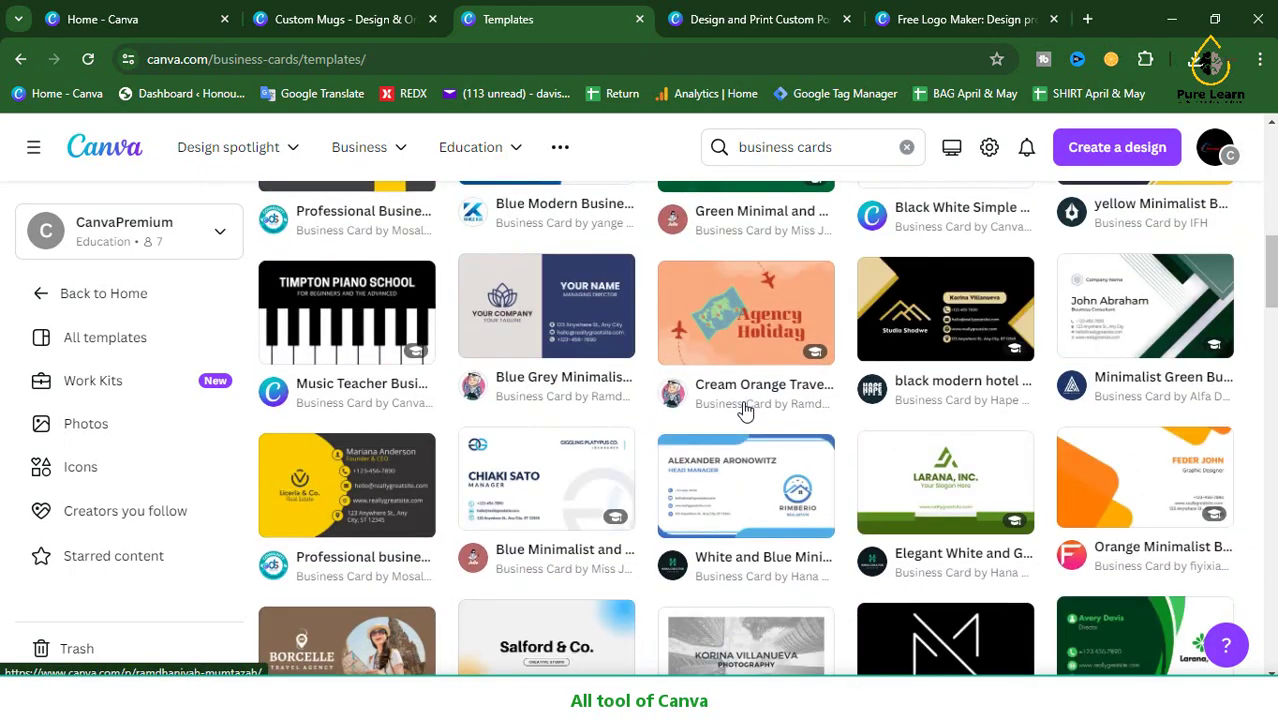
pyautogui.scroll(-4, 745, 410)
pyautogui.scroll(10, 745, 418)
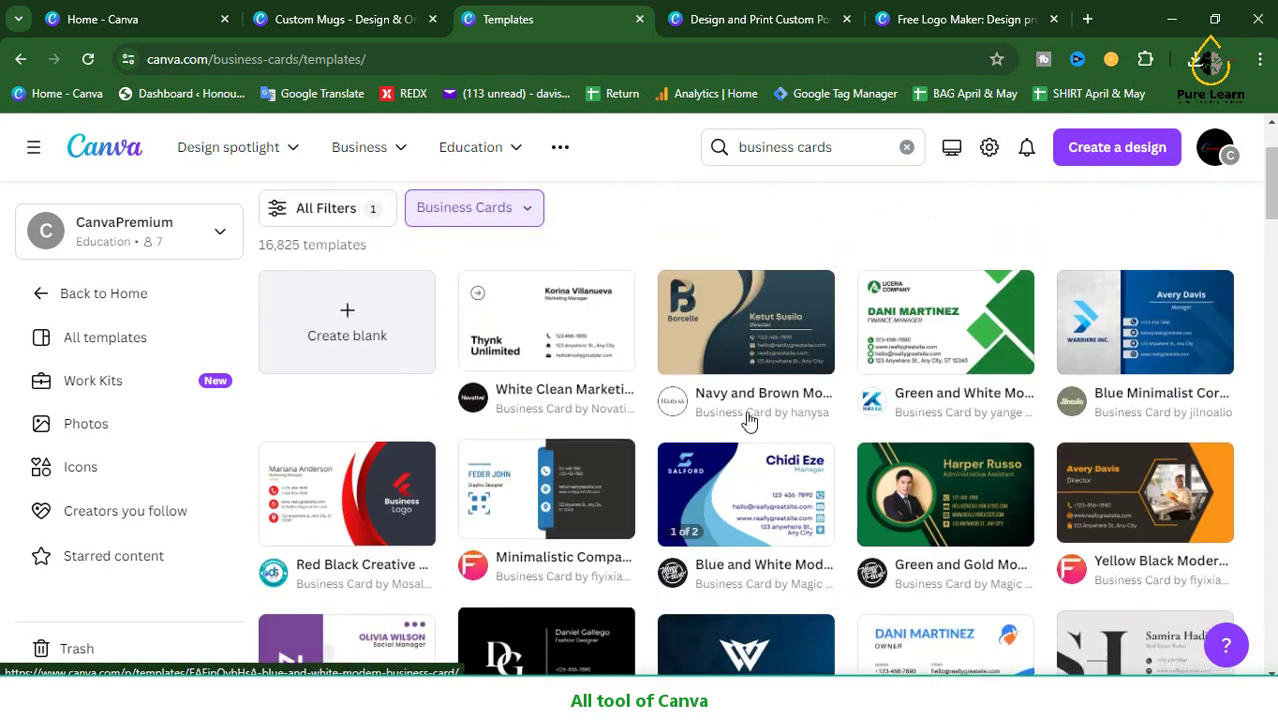
# - Close the business card templates and look through the poster templates on the Design and Print Custom Posters page
pyautogui.click(640, 19)
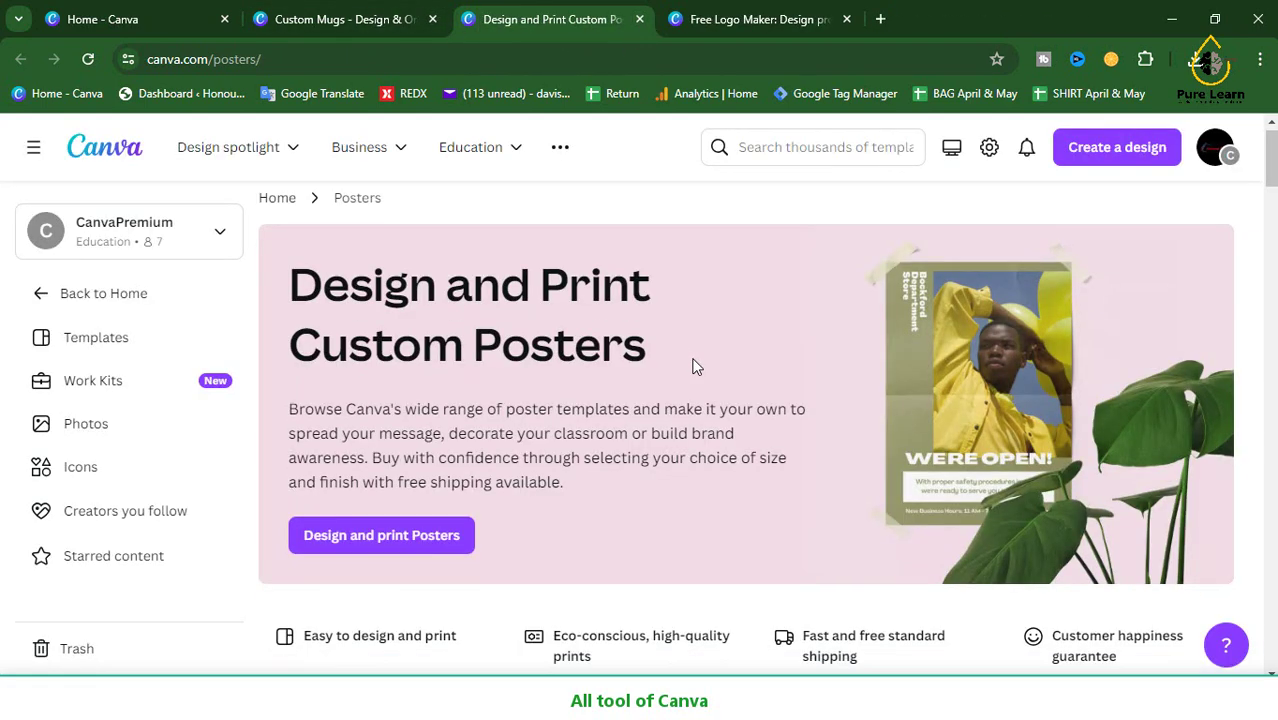
pyautogui.scroll(-8, 688, 452)
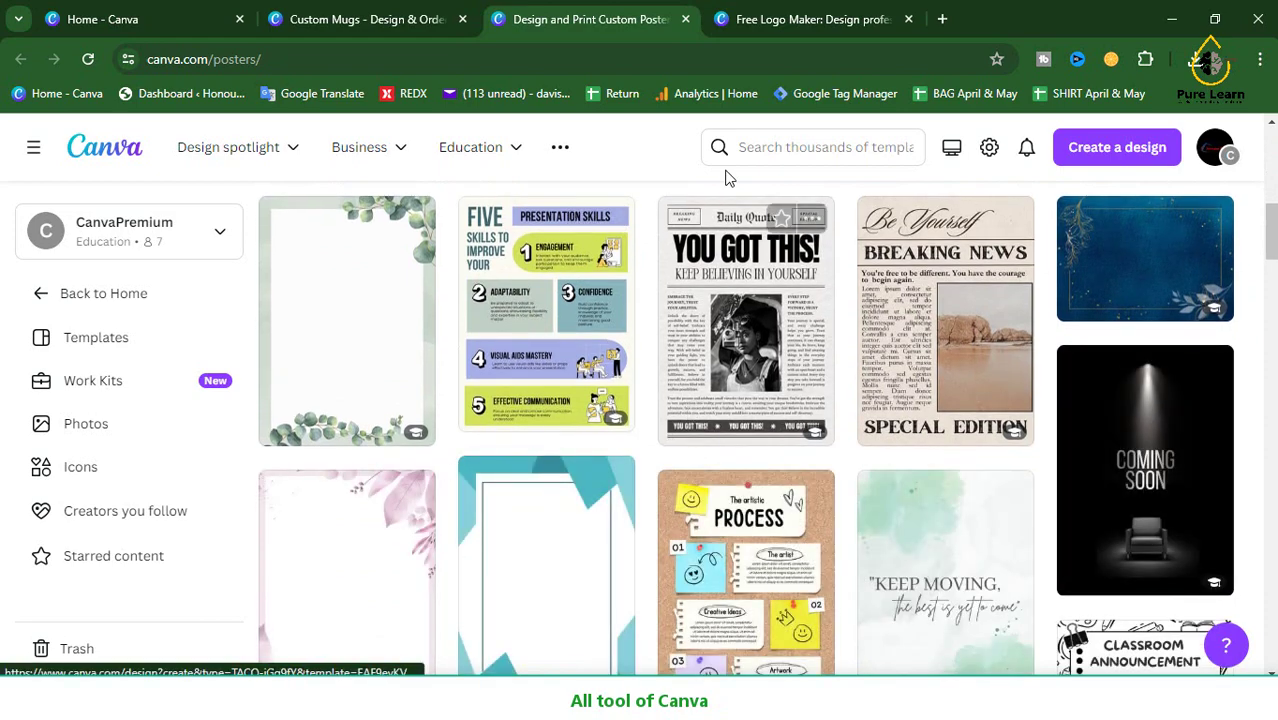
pyautogui.scroll(8, 650, 451)
pyautogui.scroll(-10, 650, 453)
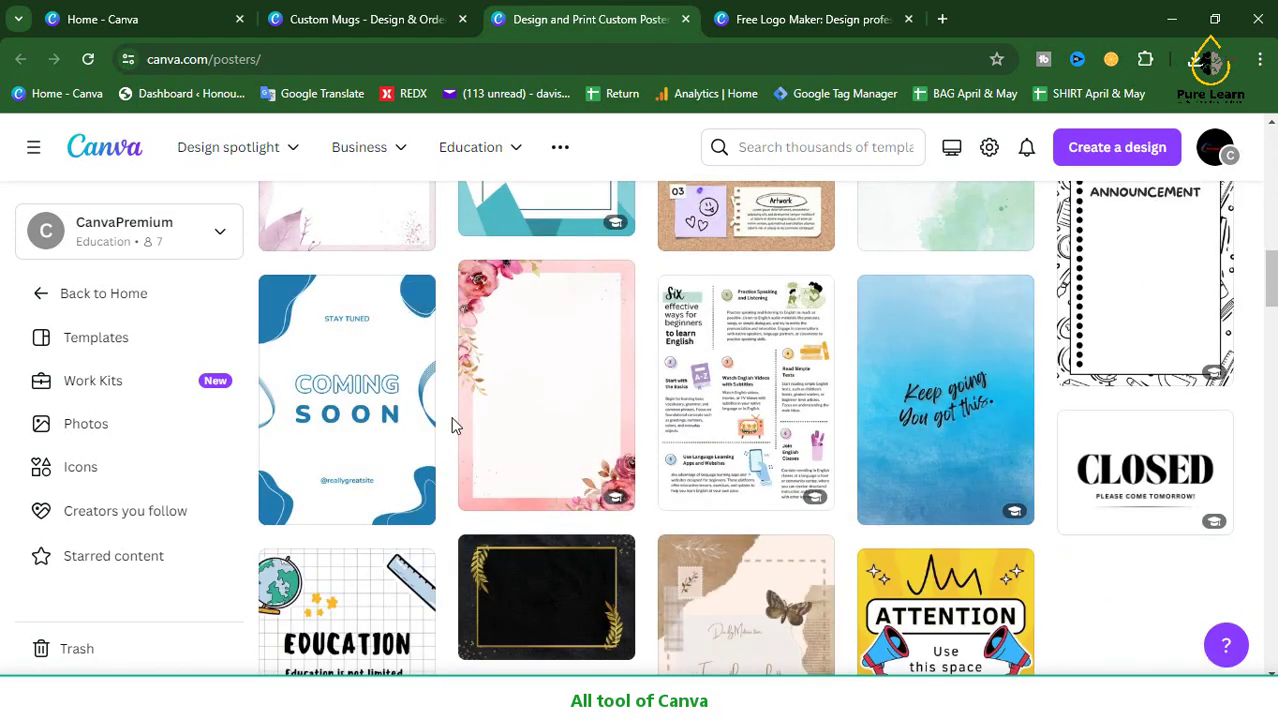
pyautogui.scroll(-3, 451, 425)
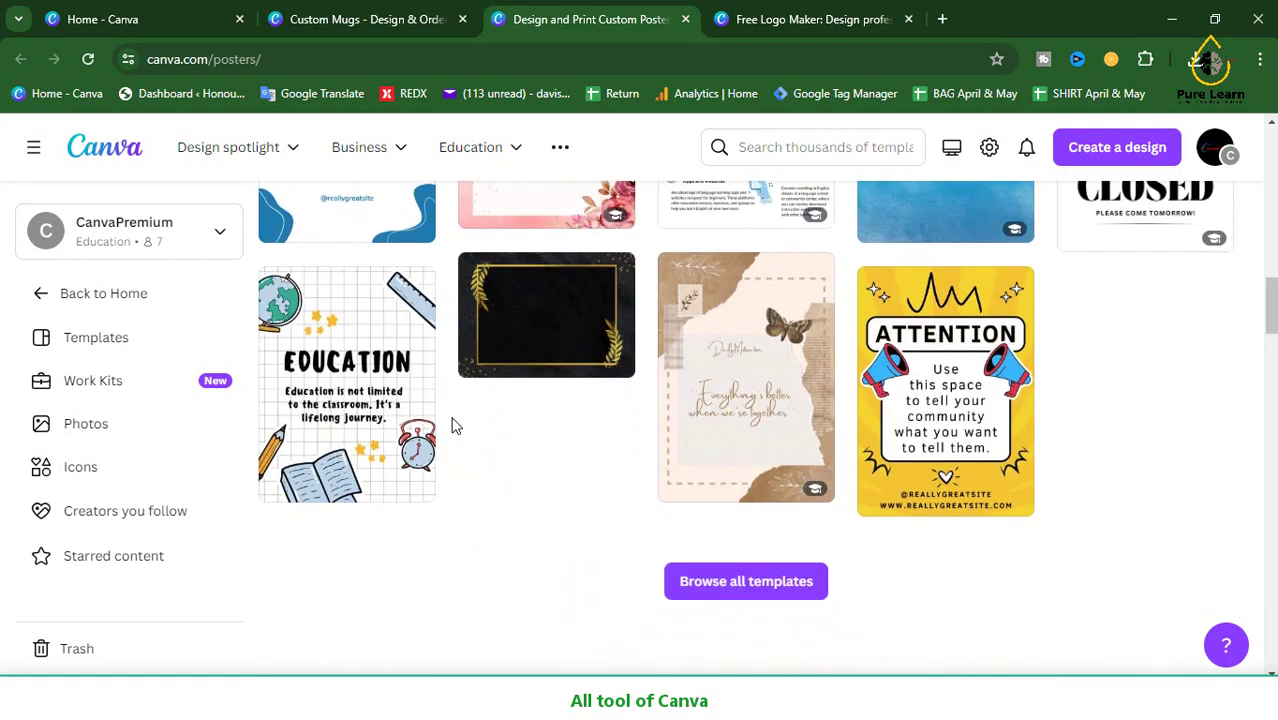
# - Close the posters and Custom Mugs pages, leaving the Free Logo Maker page open for viewing
pyautogui.click(685, 19)
pyautogui.click(152, 18)
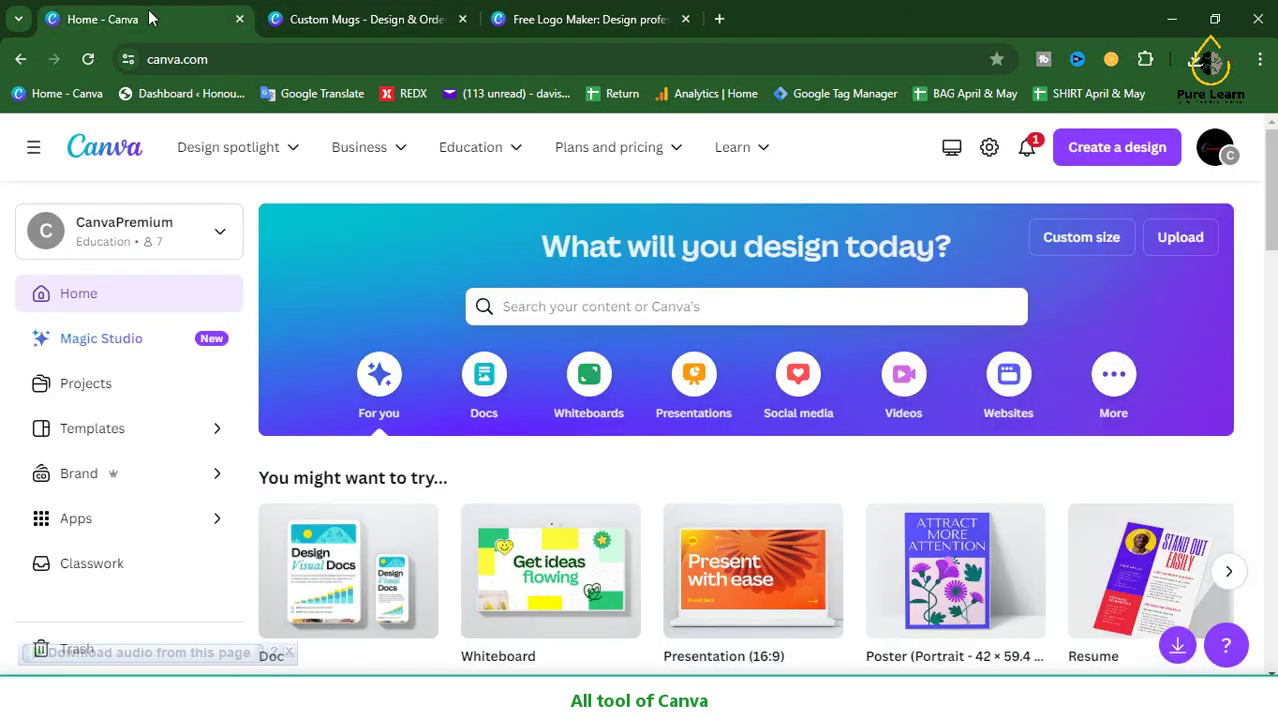
pyautogui.click(470, 20)
pyautogui.click(462, 19)
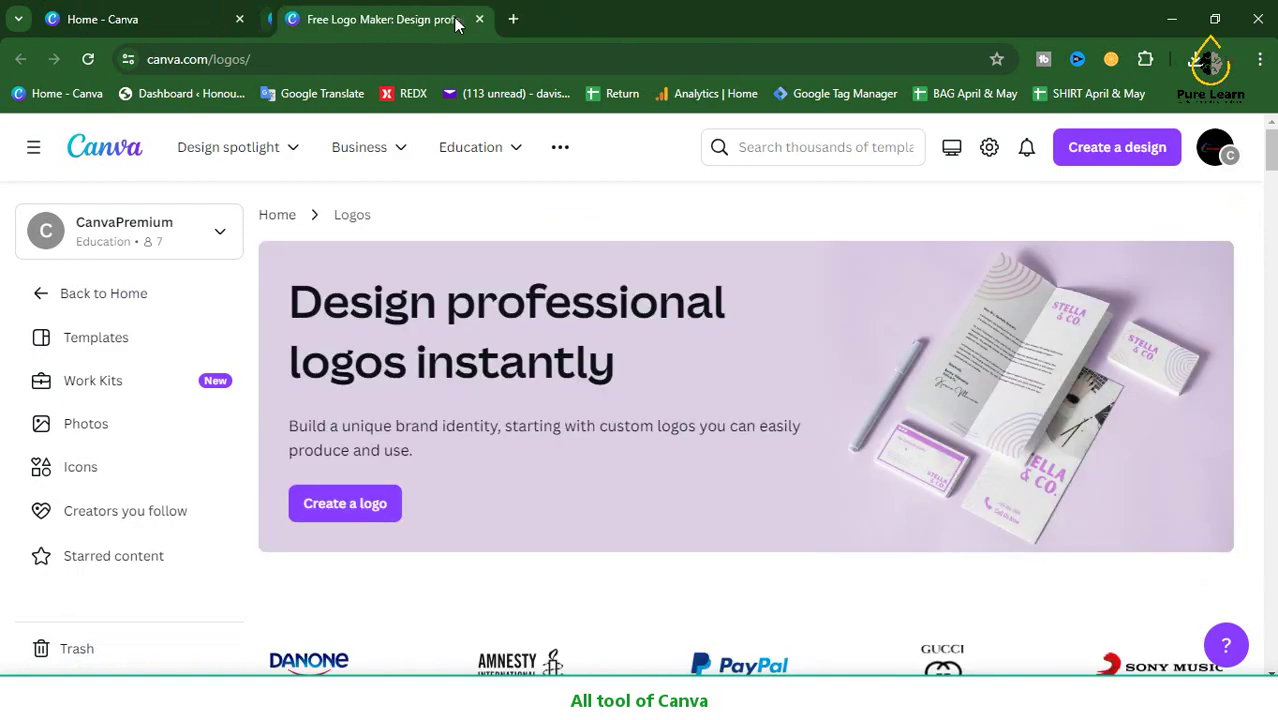
# - Examine the logo maker page's sections on templates, the logo editor, product mockups and team collaboration
pyautogui.scroll(-10, 700, 420)
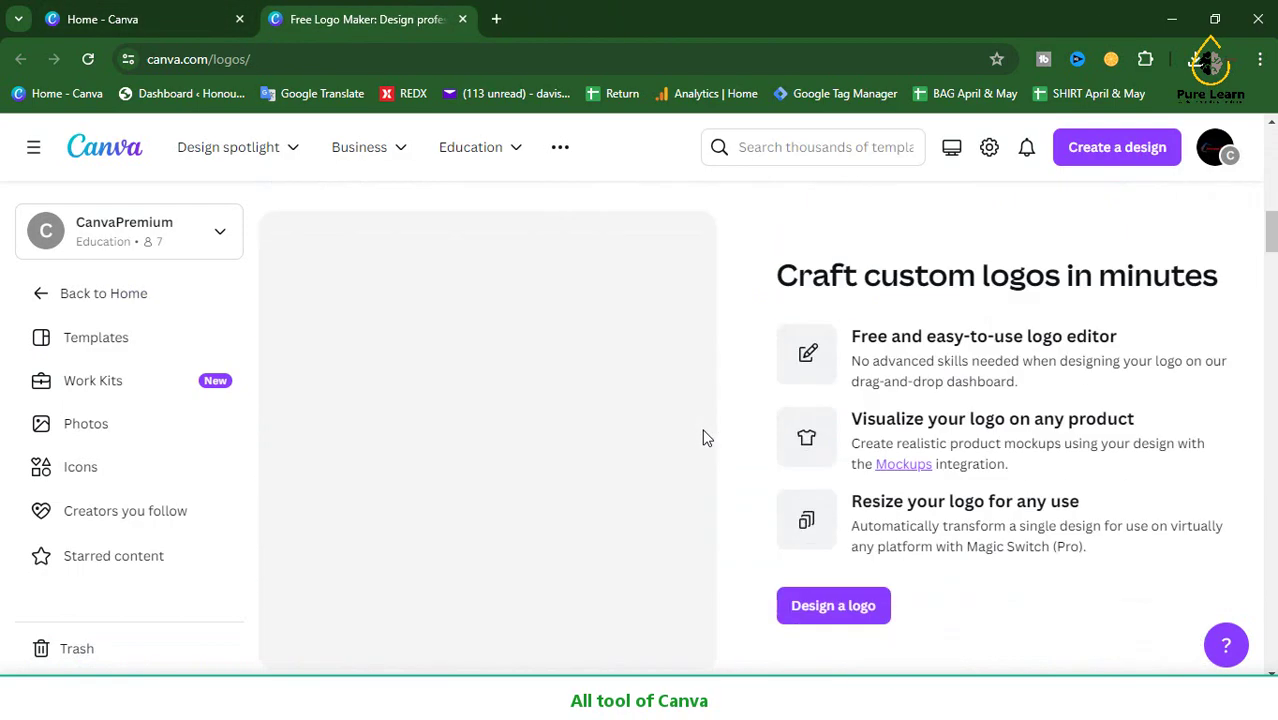
pyautogui.scroll(4, 704, 434)
pyautogui.scroll(5, 704, 438)
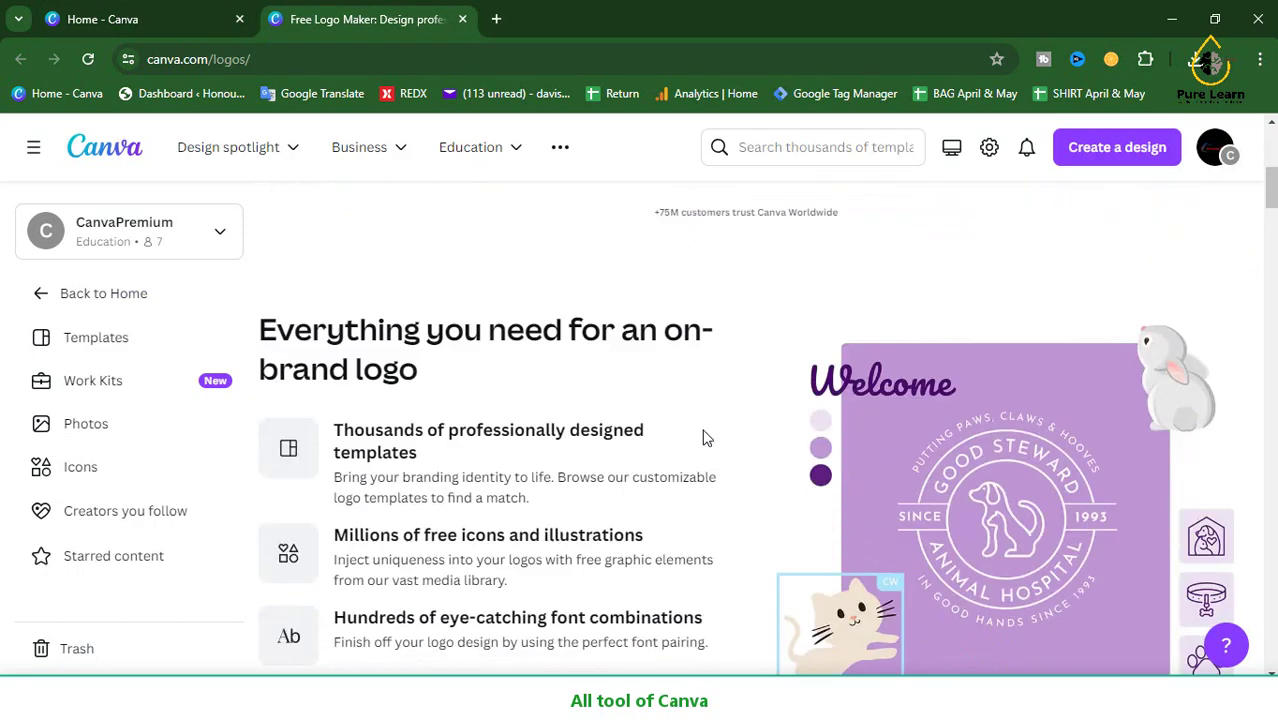
pyautogui.scroll(2, 500, 497)
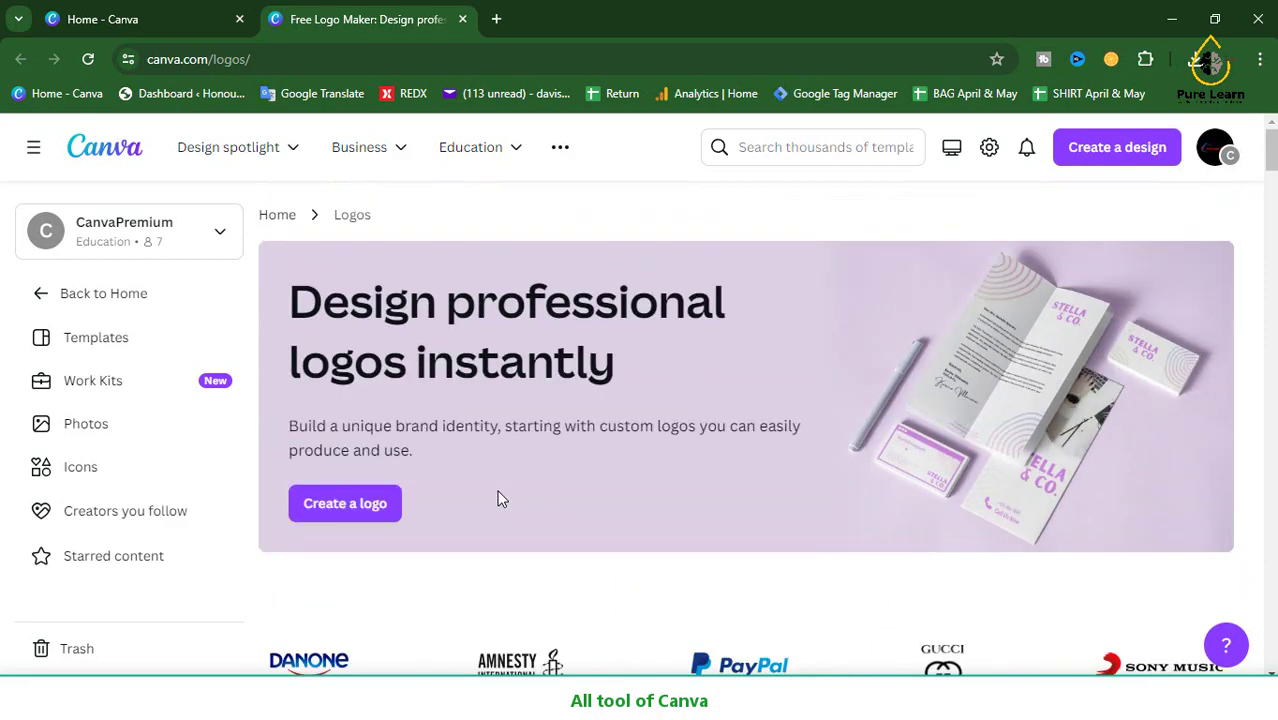
pyautogui.scroll(-10, 500, 500)
pyautogui.scroll(1, 505, 507)
pyautogui.scroll(1, 470, 510)
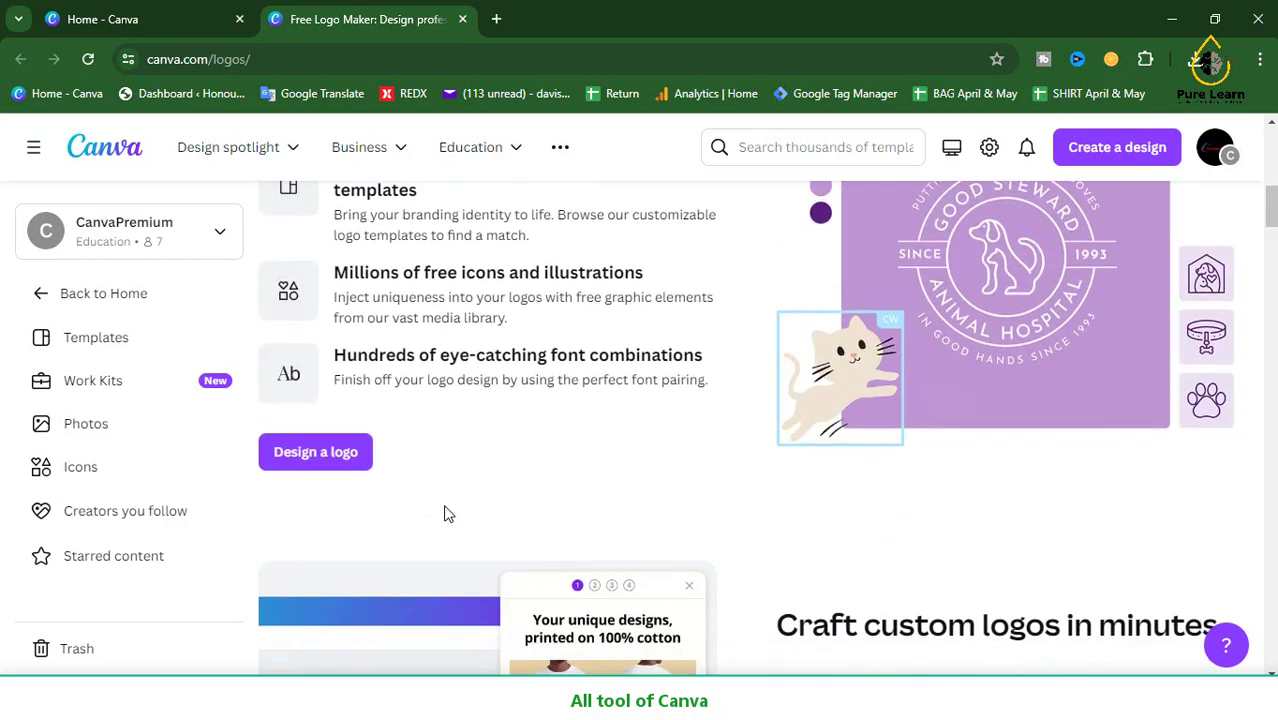
pyautogui.scroll(-1, 400, 460)
pyautogui.scroll(-3, 560, 490)
pyautogui.scroll(-8, 646, 518)
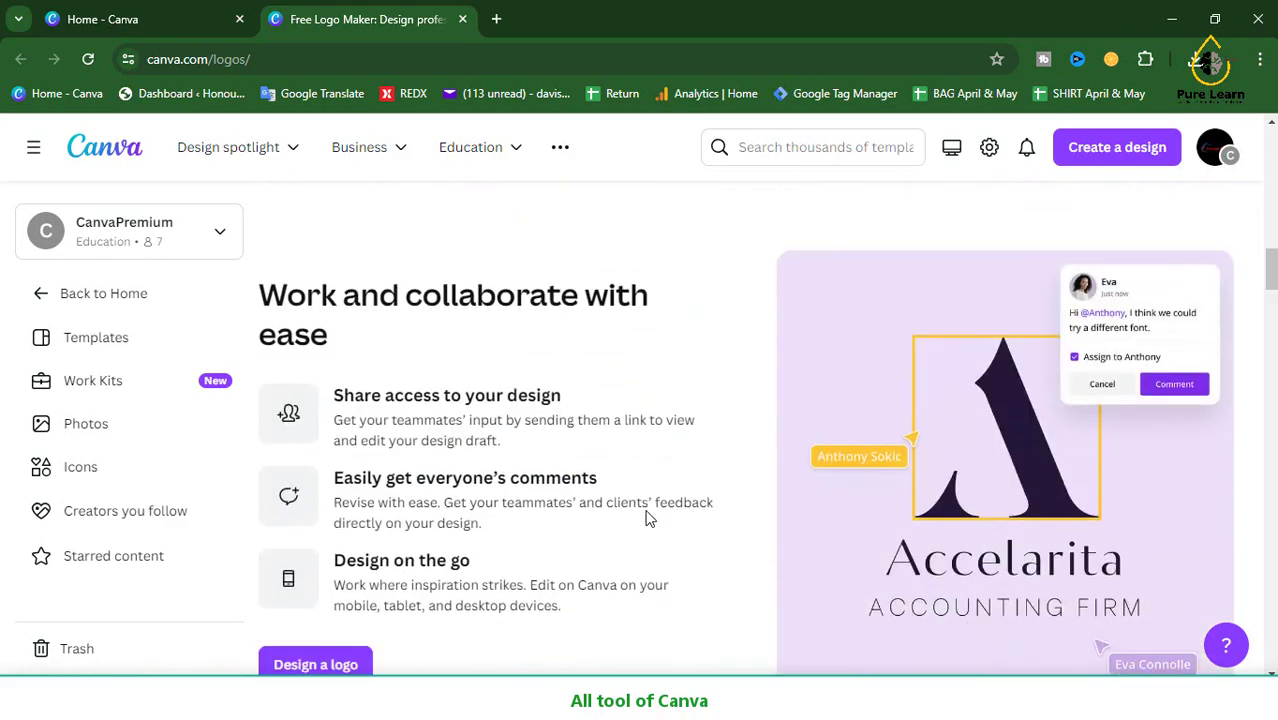
pyautogui.scroll(5, 645, 510)
pyautogui.scroll(4, 641, 536)
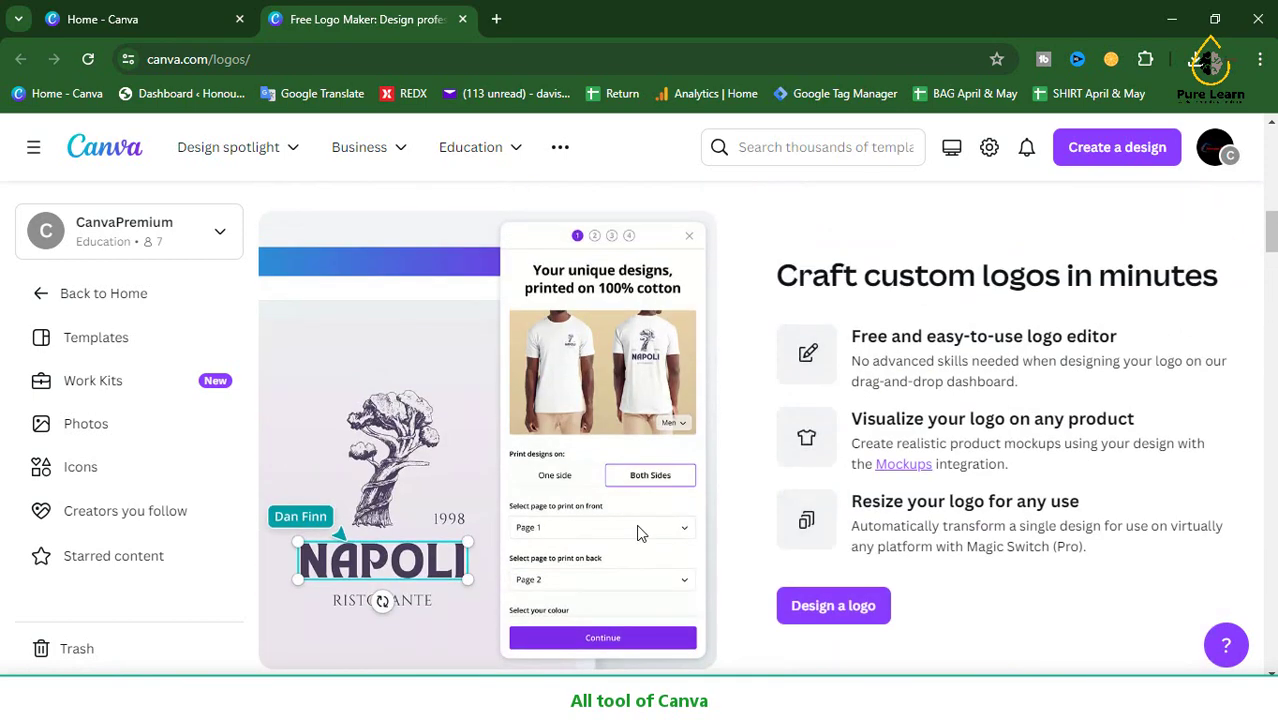
# - Examine the logo maker page's sections on icons, custom logos and brand consistency, along with its logo template gallery
pyautogui.scroll(3, 590, 577)
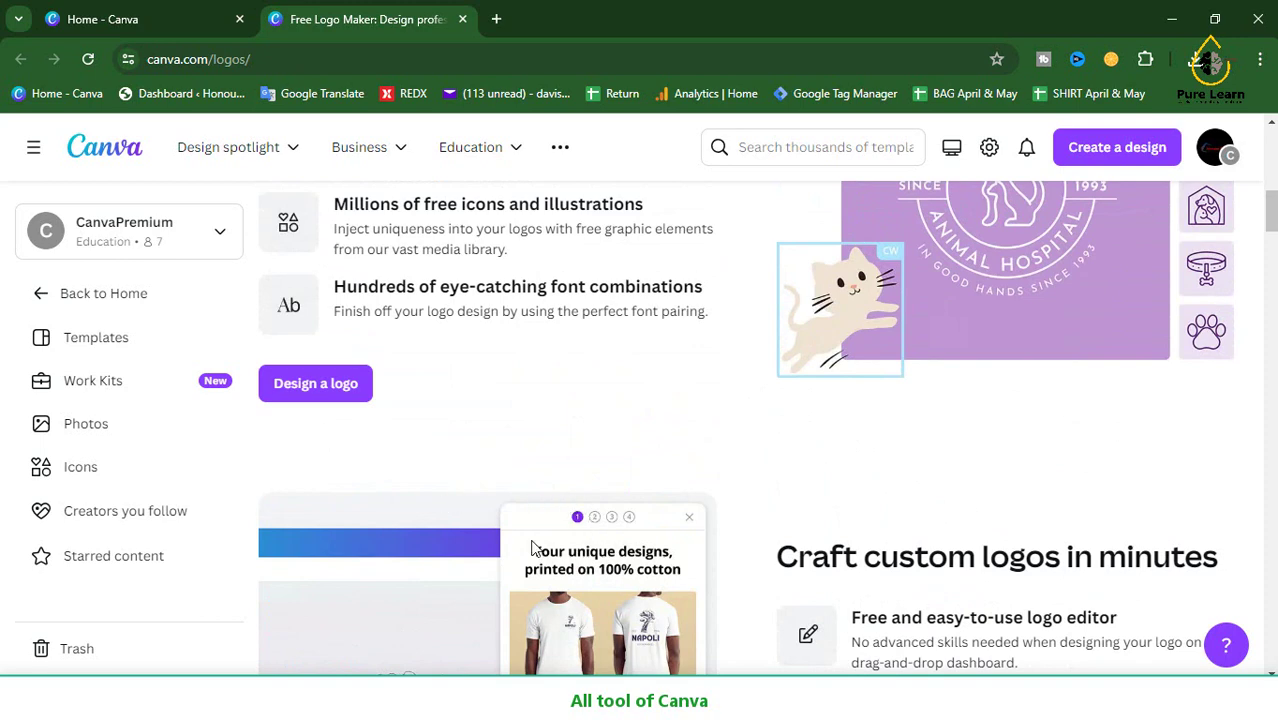
pyautogui.scroll(-3, 380, 485)
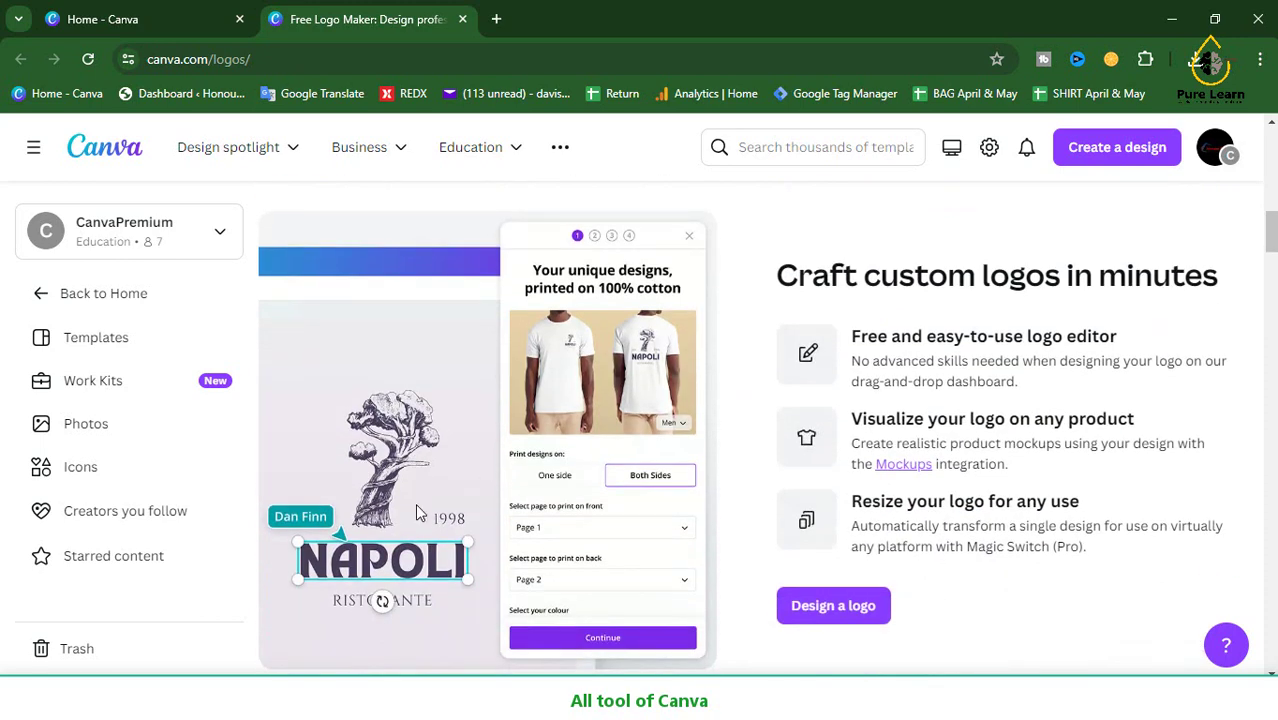
pyautogui.scroll(3, 419, 512)
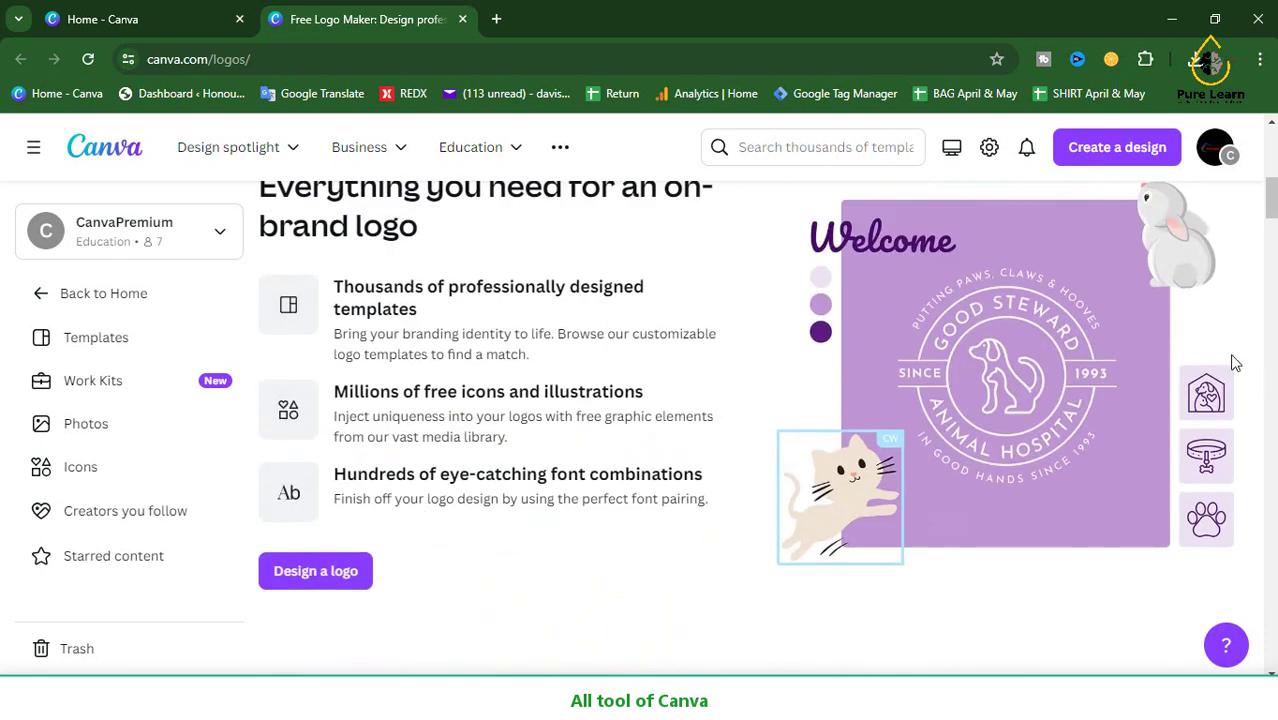
pyautogui.scroll(2, 939, 408)
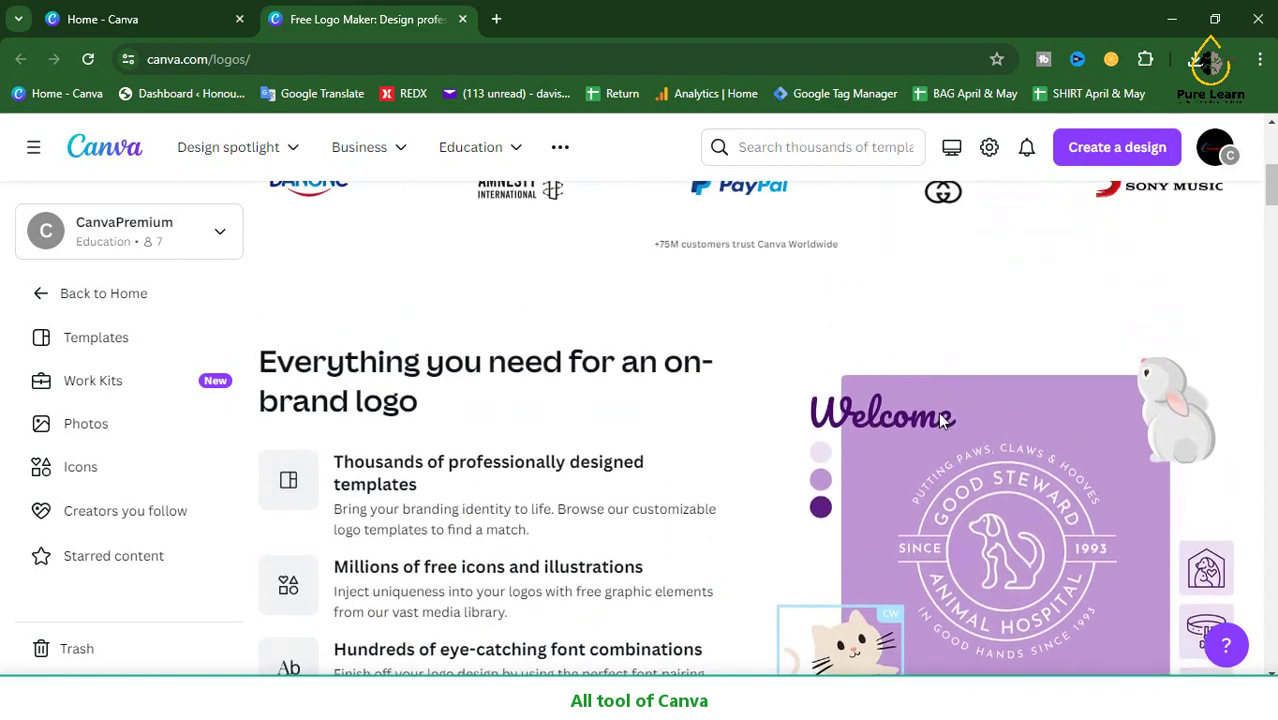
pyautogui.scroll(-9, 939, 410)
pyautogui.scroll(-7, 944, 427)
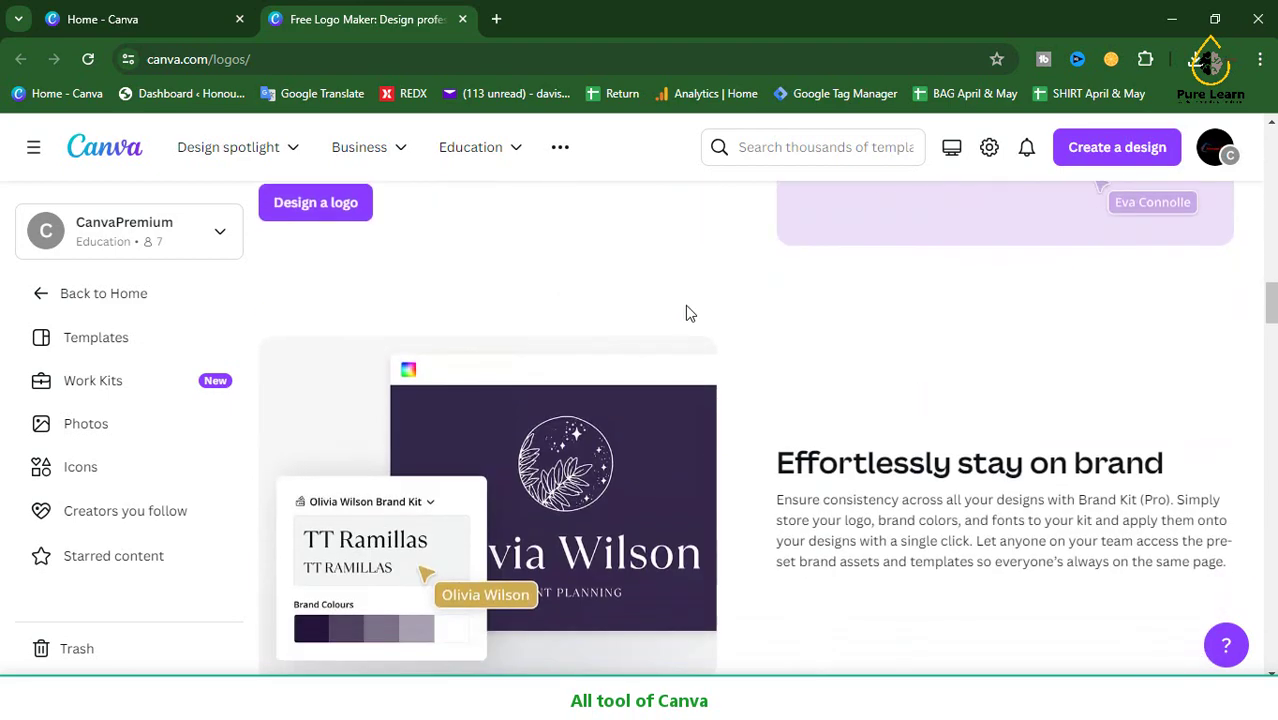
pyautogui.scroll(-6, 687, 313)
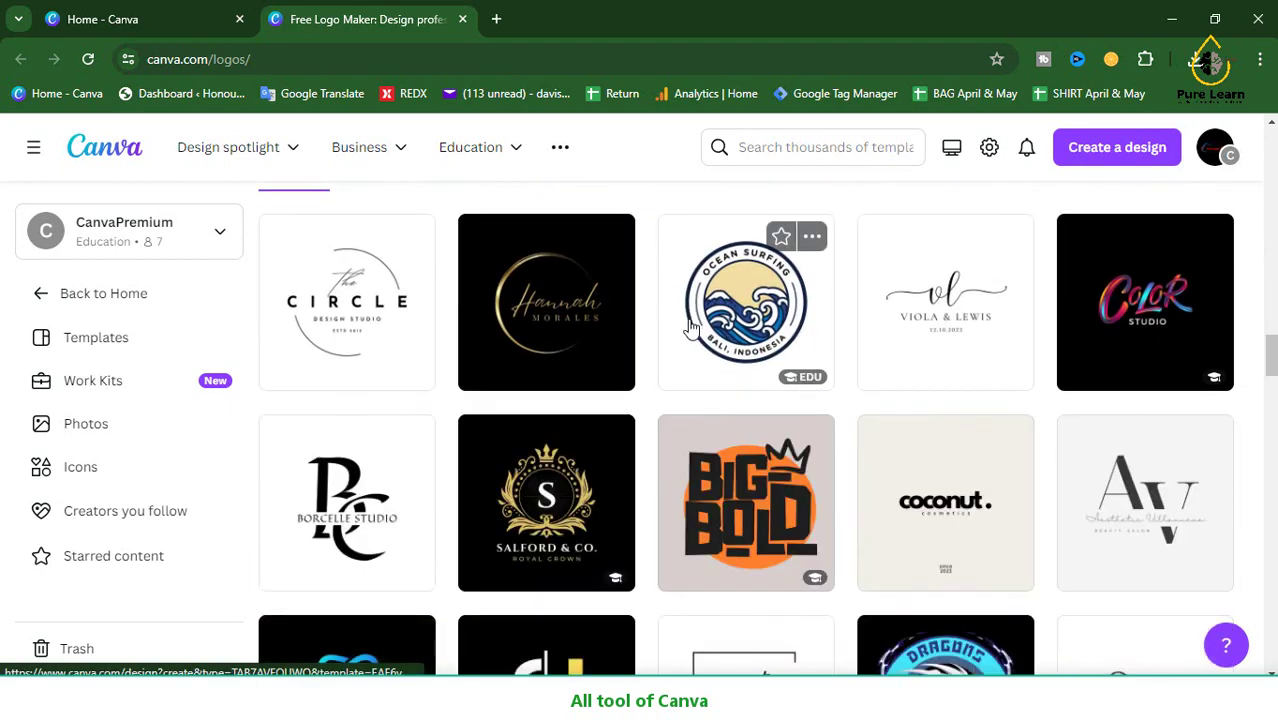
pyautogui.scroll(-2, 727, 443)
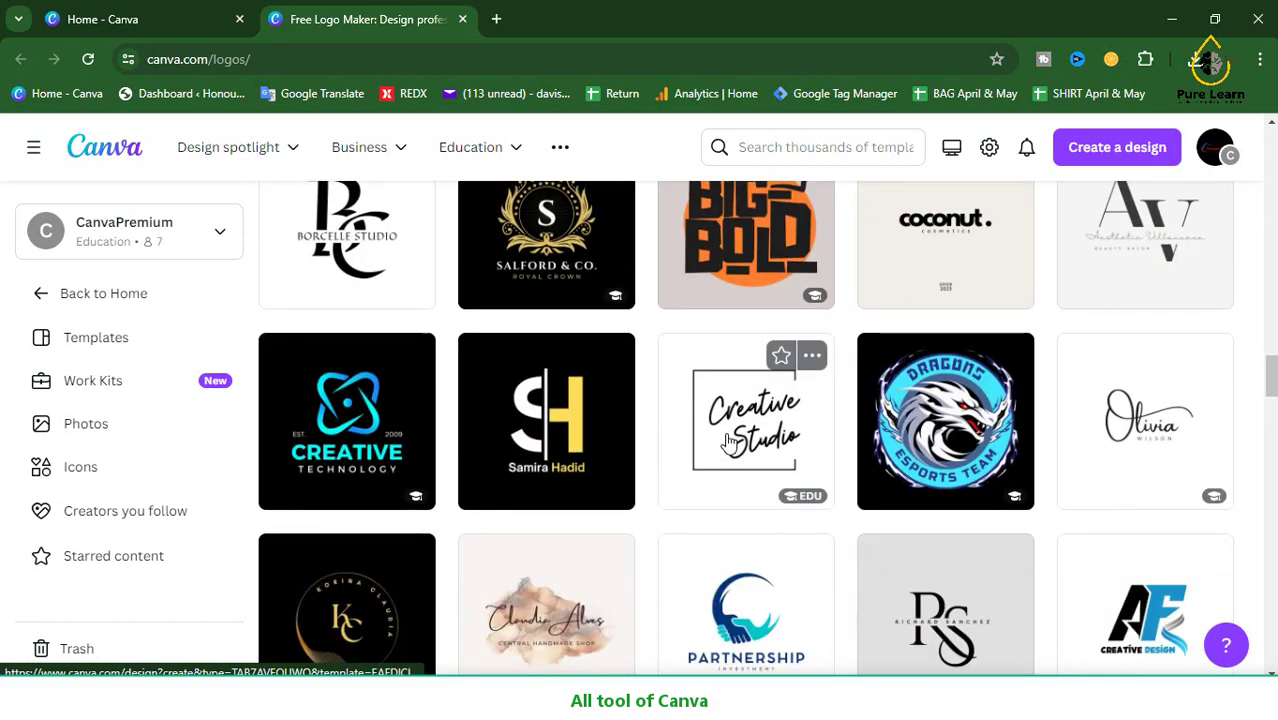
pyautogui.scroll(8, 729, 441)
pyautogui.scroll(8, 729, 441)
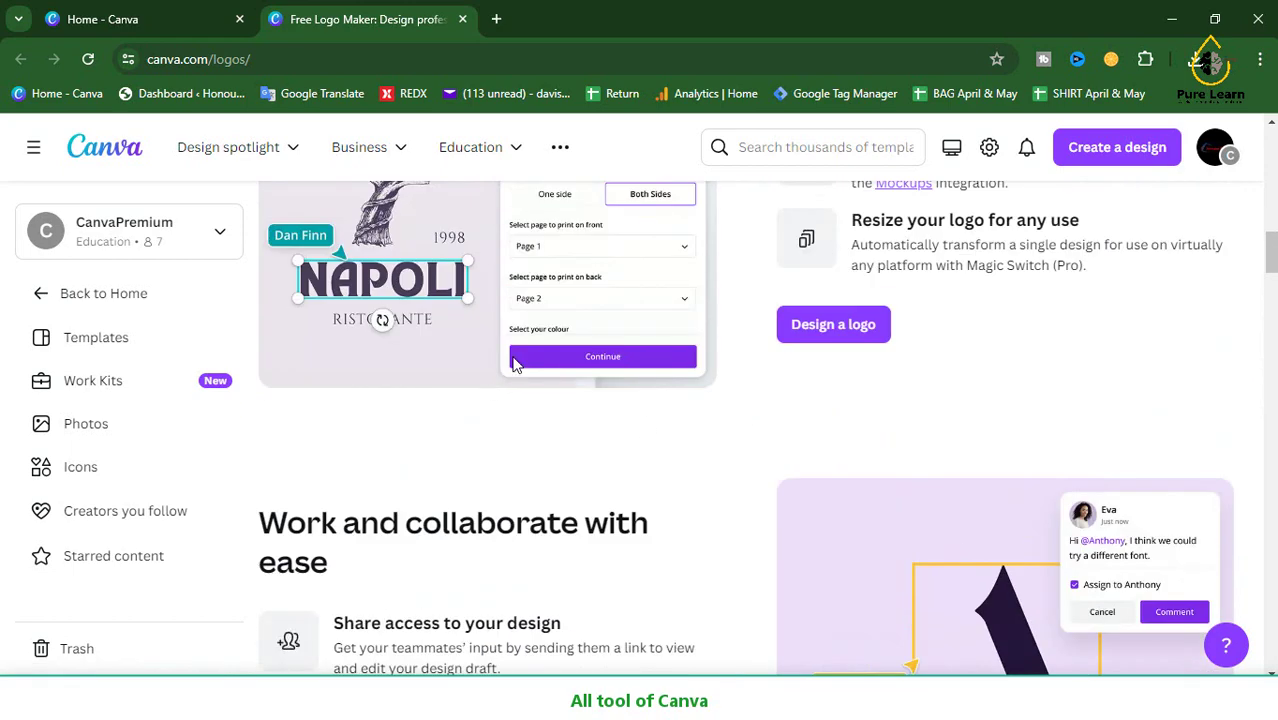
# - Start a new logo design from the "Craft custom logos in minutes" section, and return to the Free Logo Maker page
pyautogui.scroll(-3, 811, 475)
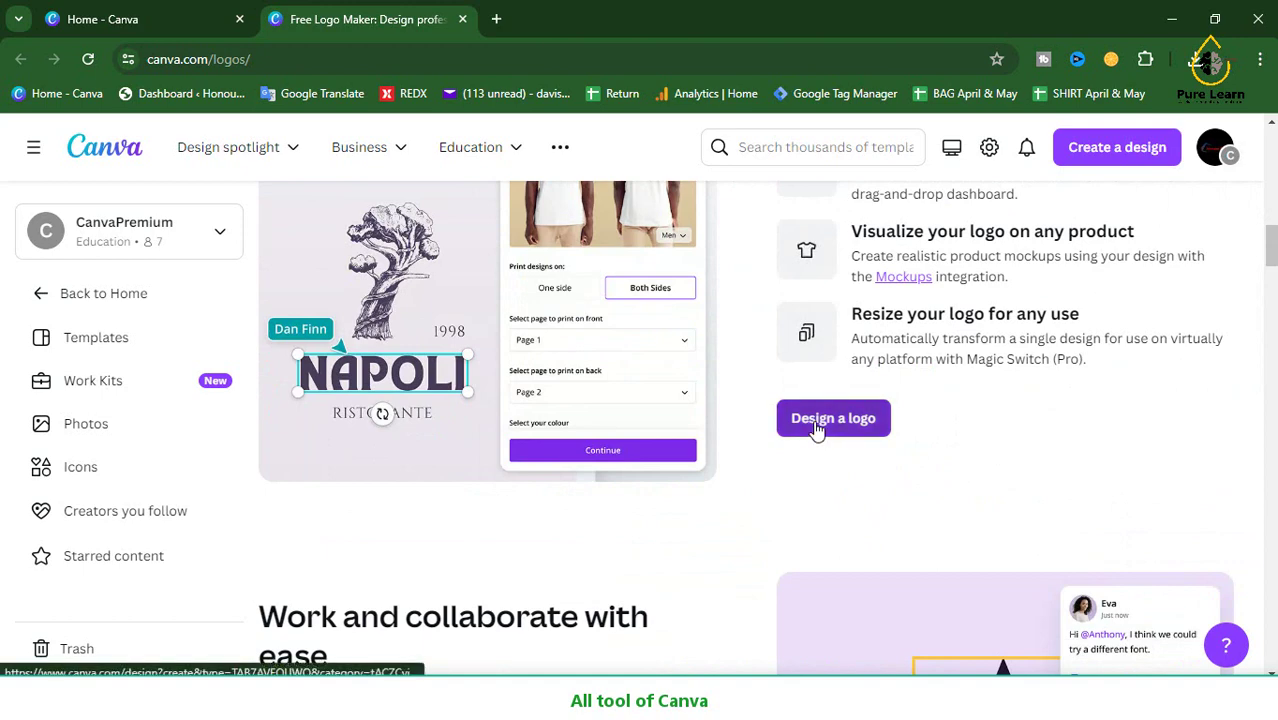
pyautogui.click(818, 427)
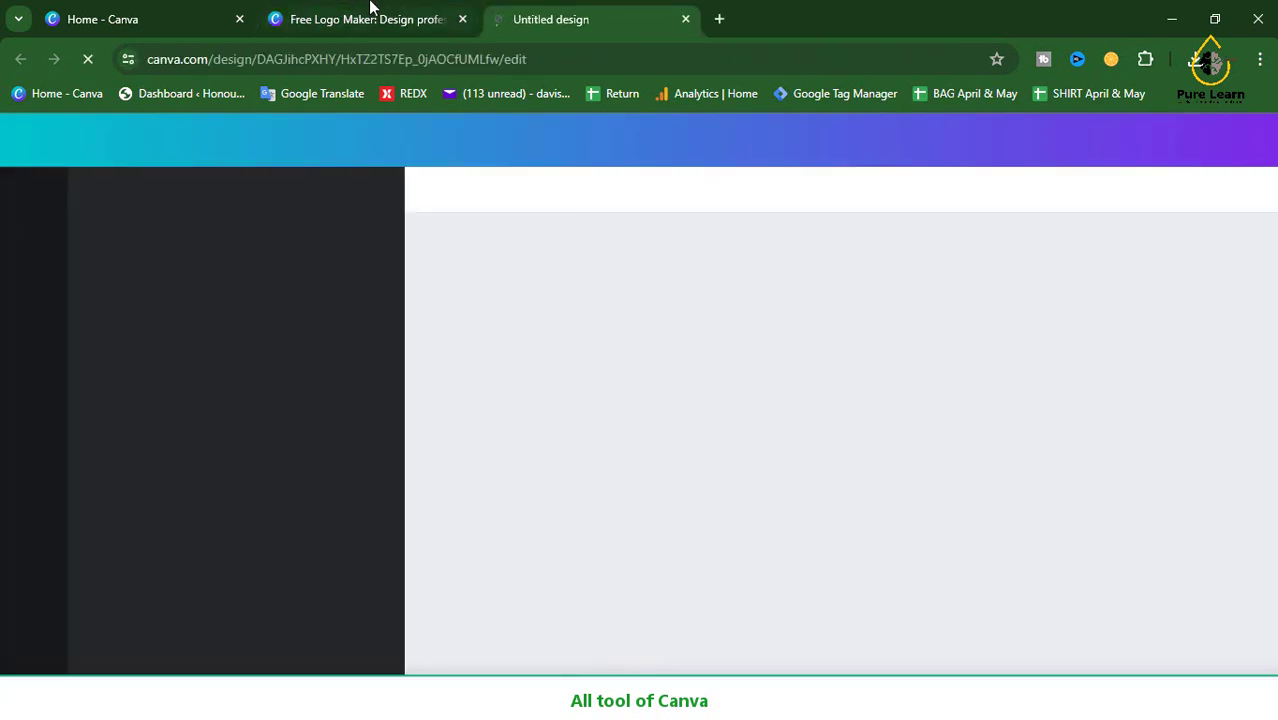
pyautogui.click(372, 14)
# - Review the logo maker page's feature sections and their Design a logo options, checking briefly on the new logo design
pyautogui.scroll(2, 887, 495)
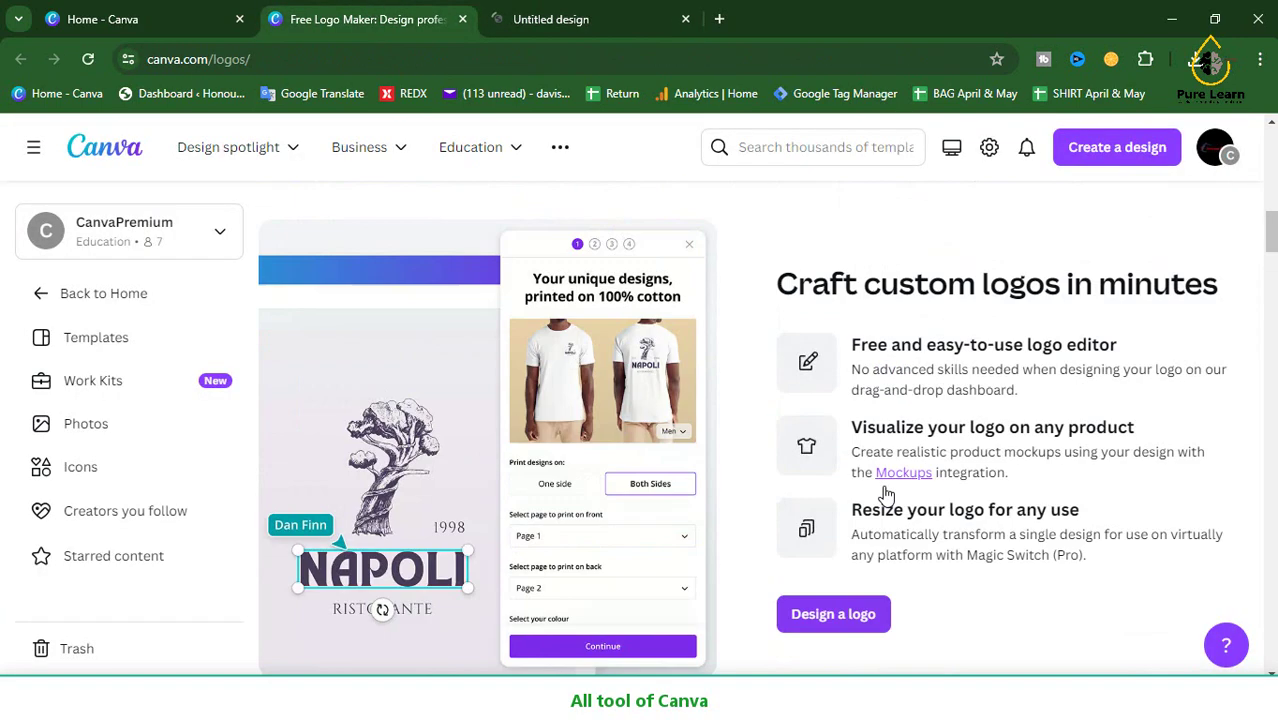
pyautogui.scroll(3, 885, 493)
pyautogui.scroll(-1, 864, 482)
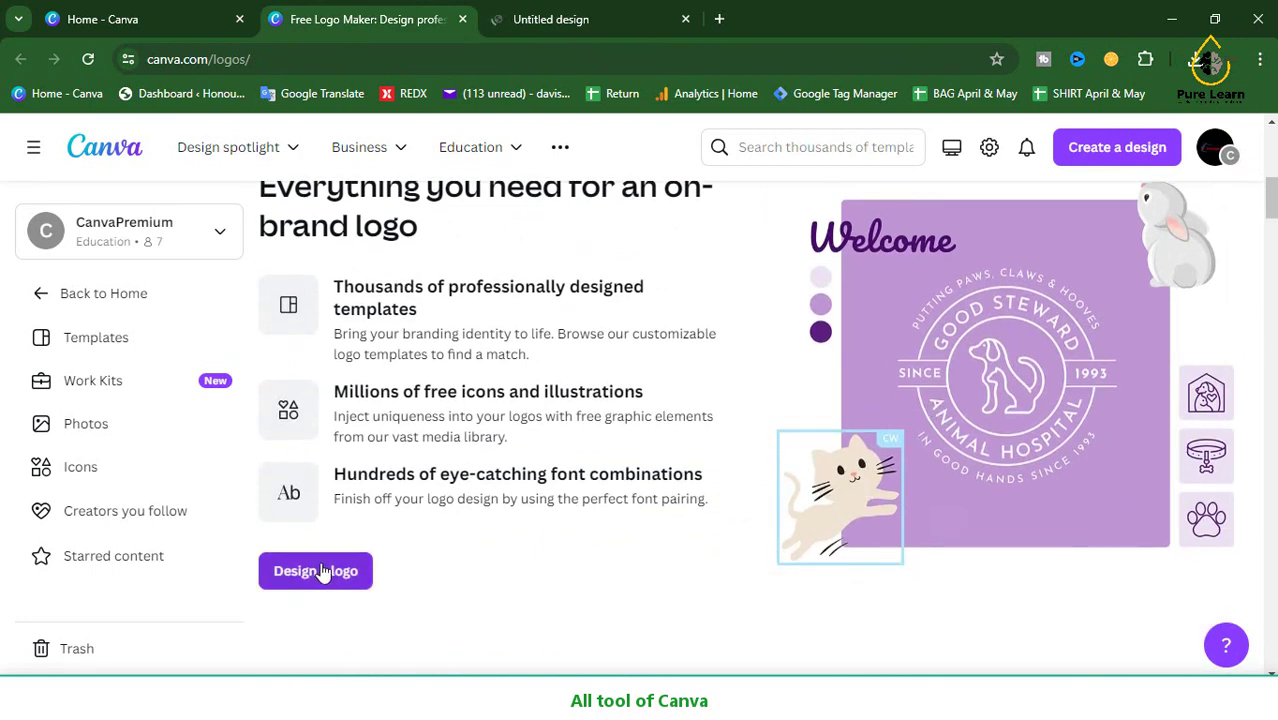
pyautogui.scroll(-5, 320, 571)
pyautogui.scroll(-2, 322, 568)
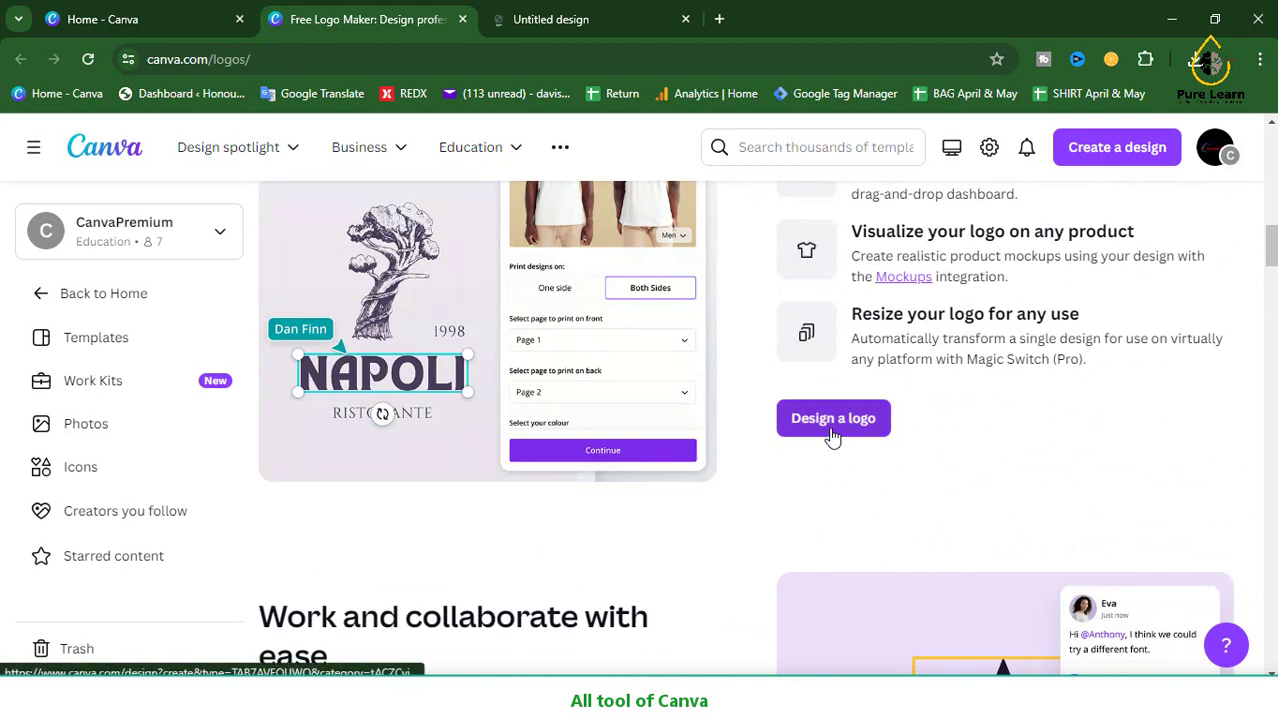
pyautogui.scroll(-5, 830, 434)
pyautogui.scroll(-1, 617, 442)
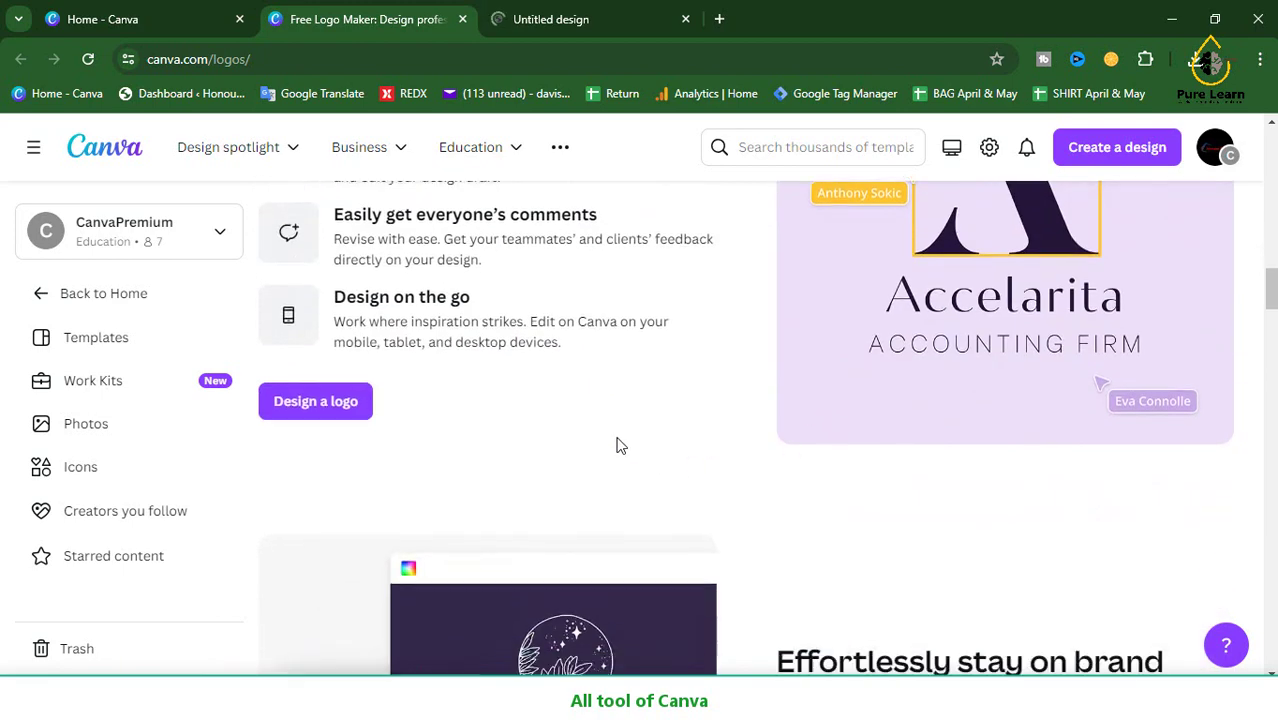
pyautogui.scroll(3, 645, 442)
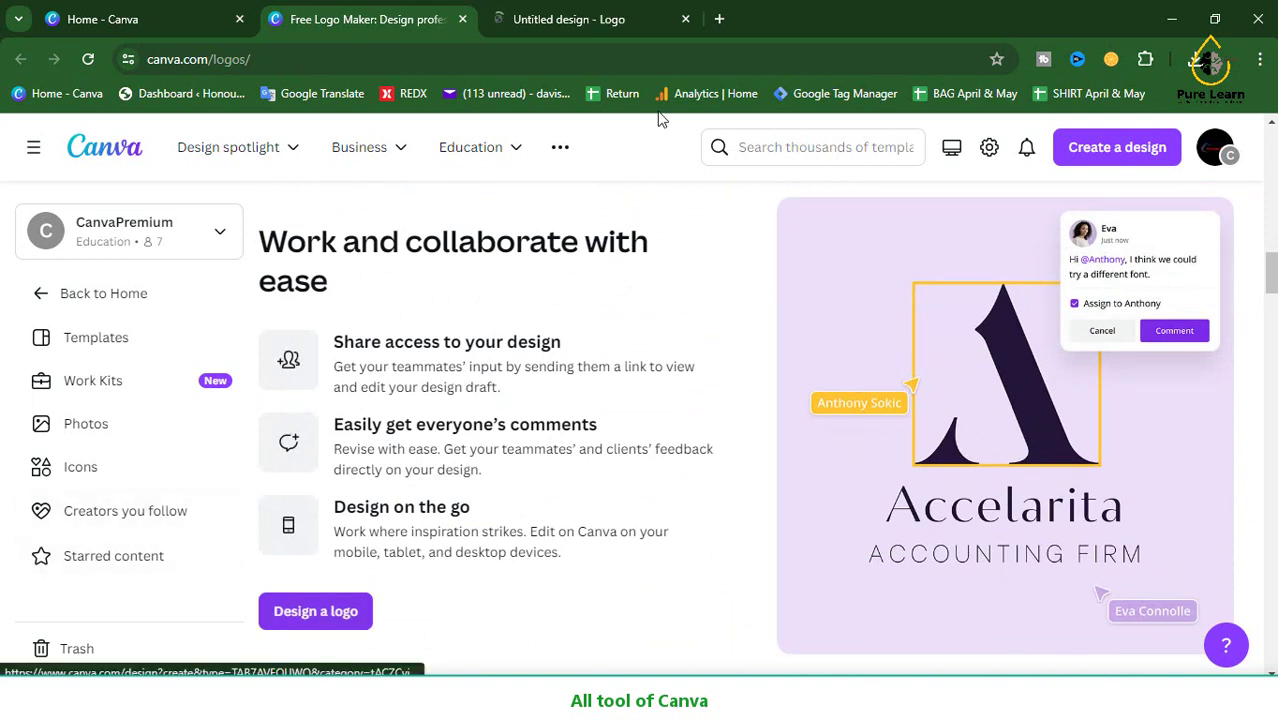
pyautogui.click(613, 14)
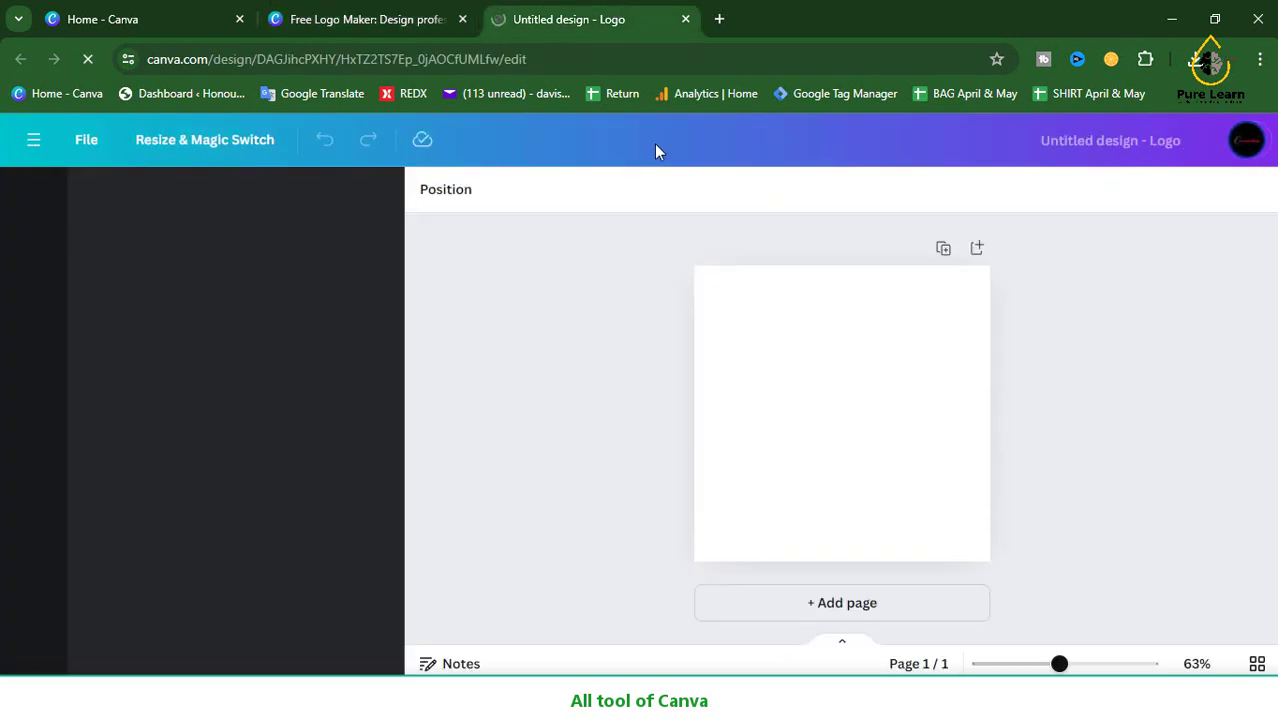
pyautogui.click(430, 10)
pyautogui.scroll(4, 497, 283)
pyautogui.scroll(4, 492, 288)
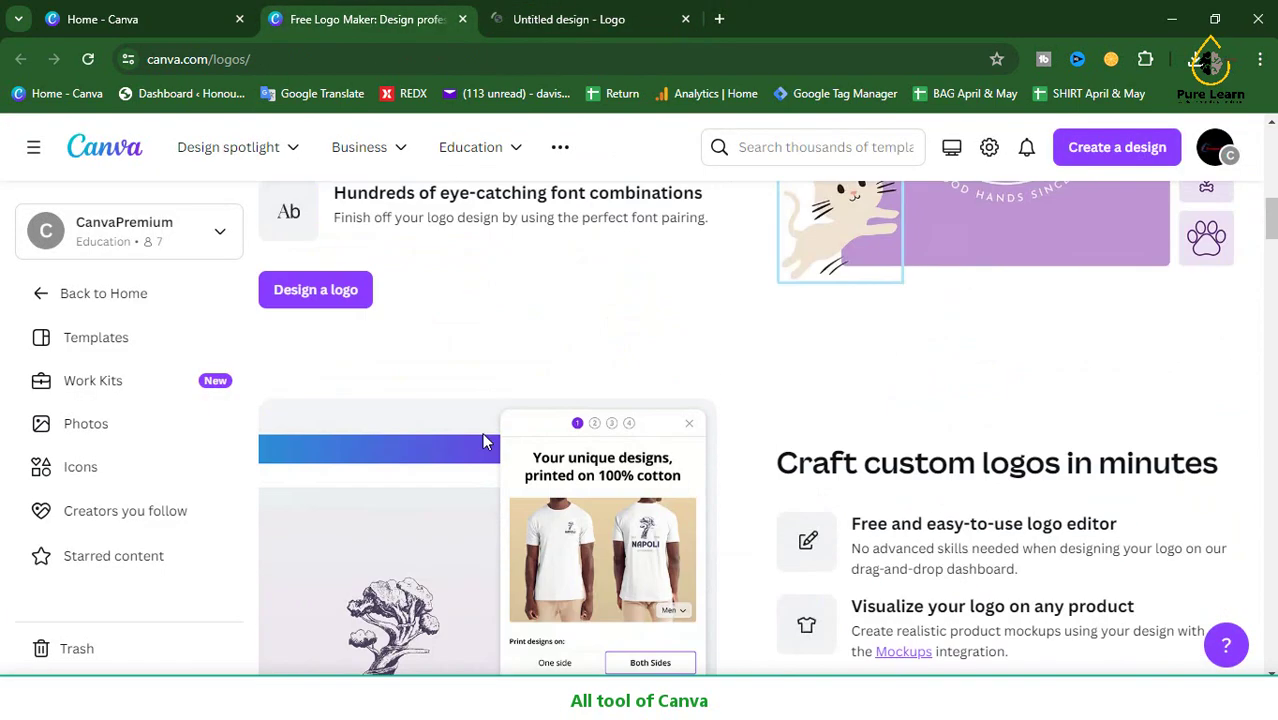
pyautogui.scroll(-3, 482, 432)
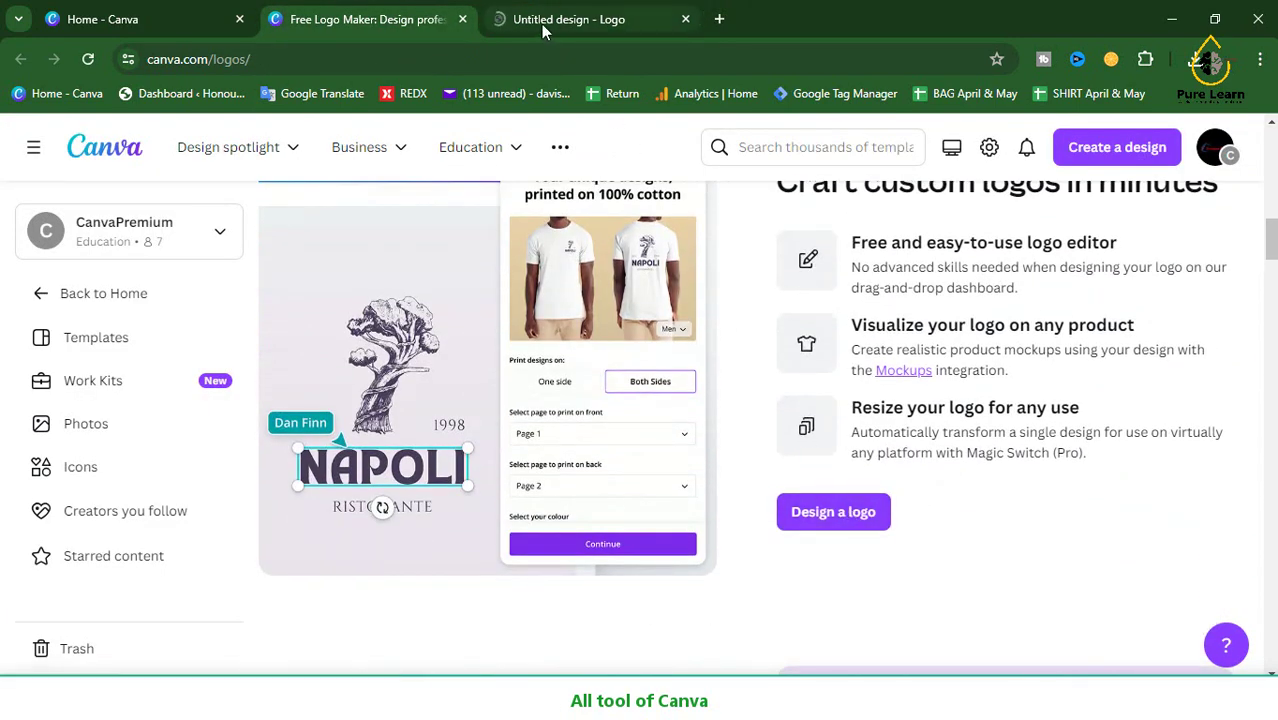
# - Apply the Color Studio page of the Creative Color Brushstroke Lettering Logo template to the untitled logo design
pyautogui.click(541, 24)
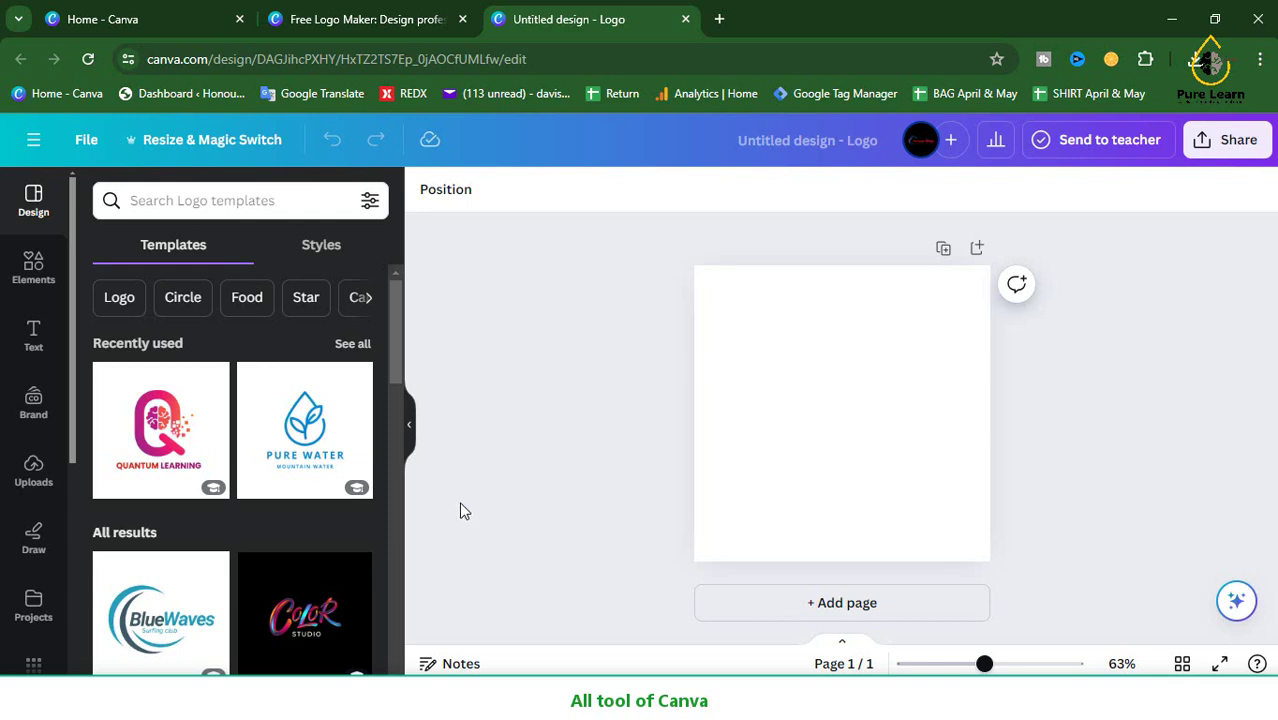
pyautogui.scroll(-3, 290, 400)
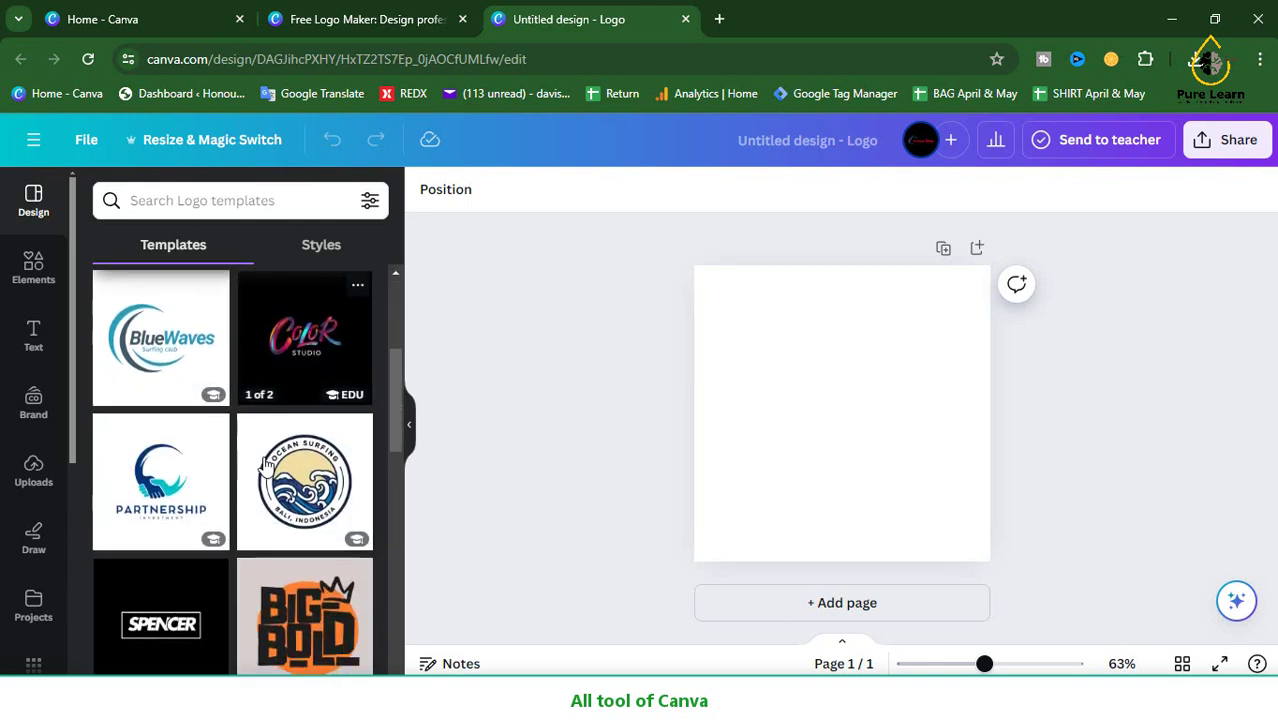
pyautogui.click(306, 341)
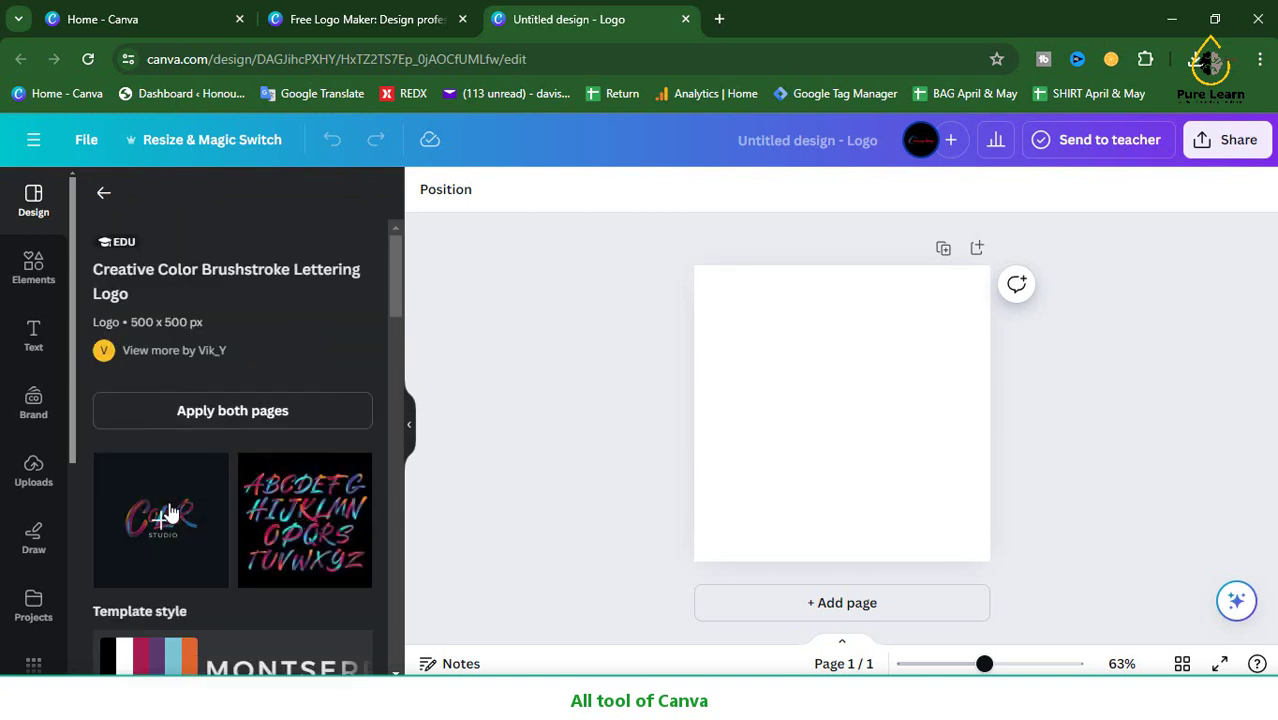
pyautogui.click(168, 513)
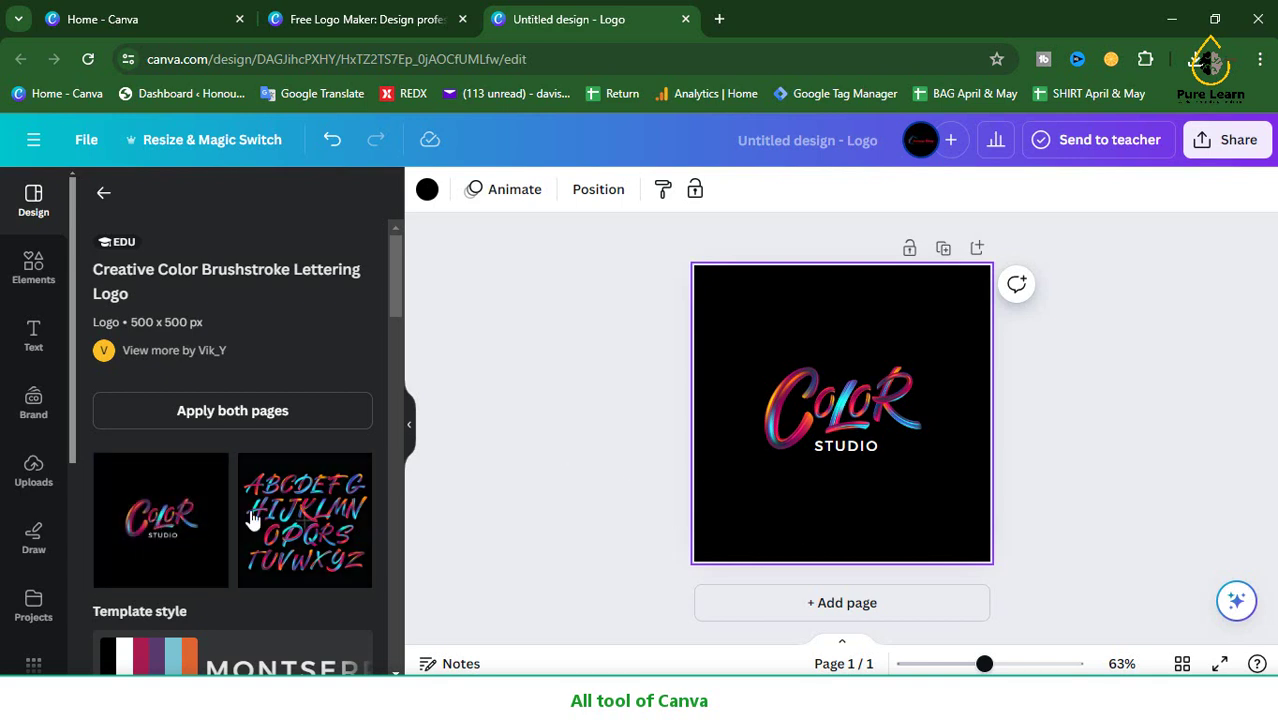
# - Browse the similar logo templates, and close the logo design and the Free Logo Maker page
pyautogui.scroll(-5, 252, 520)
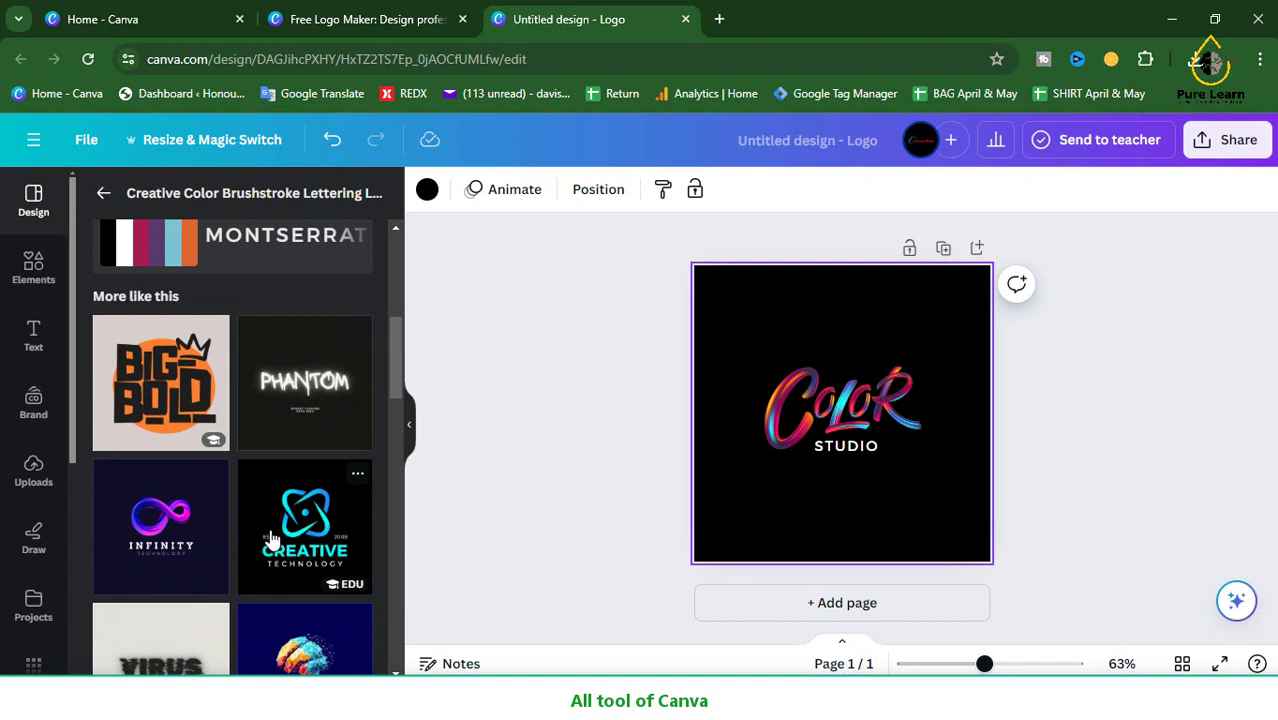
pyautogui.scroll(-2, 270, 540)
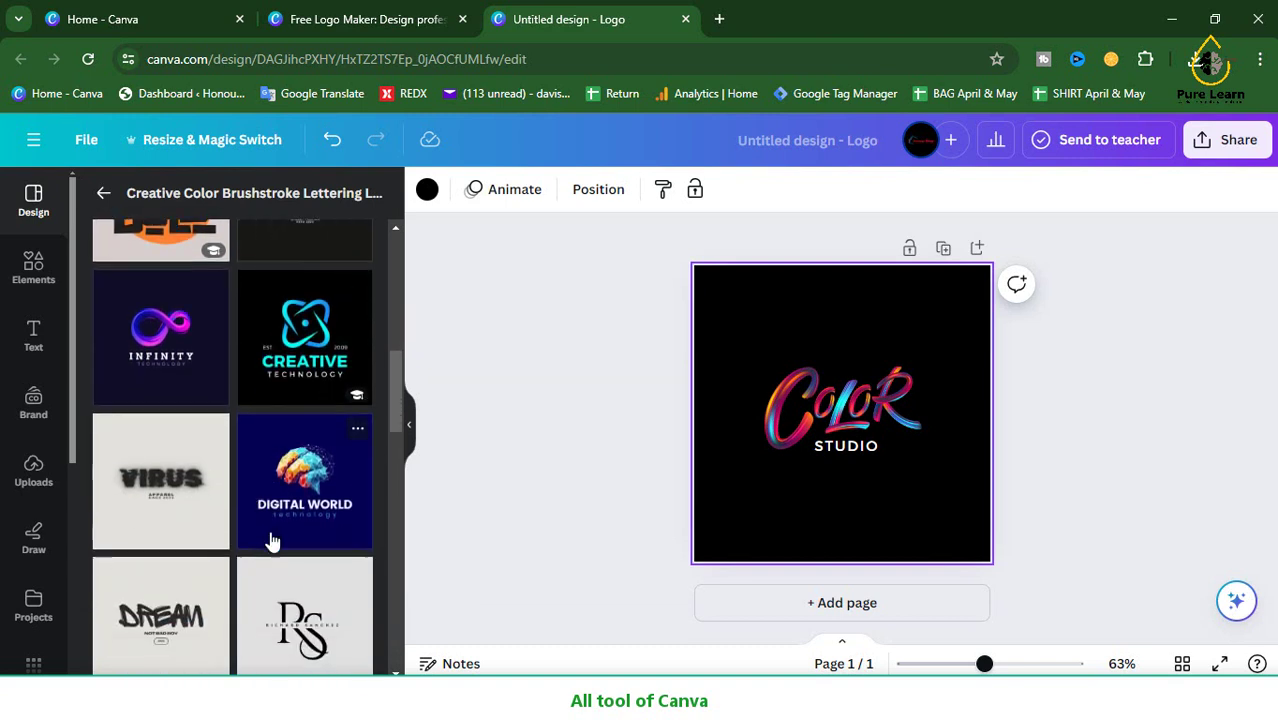
pyautogui.scroll(-2, 272, 541)
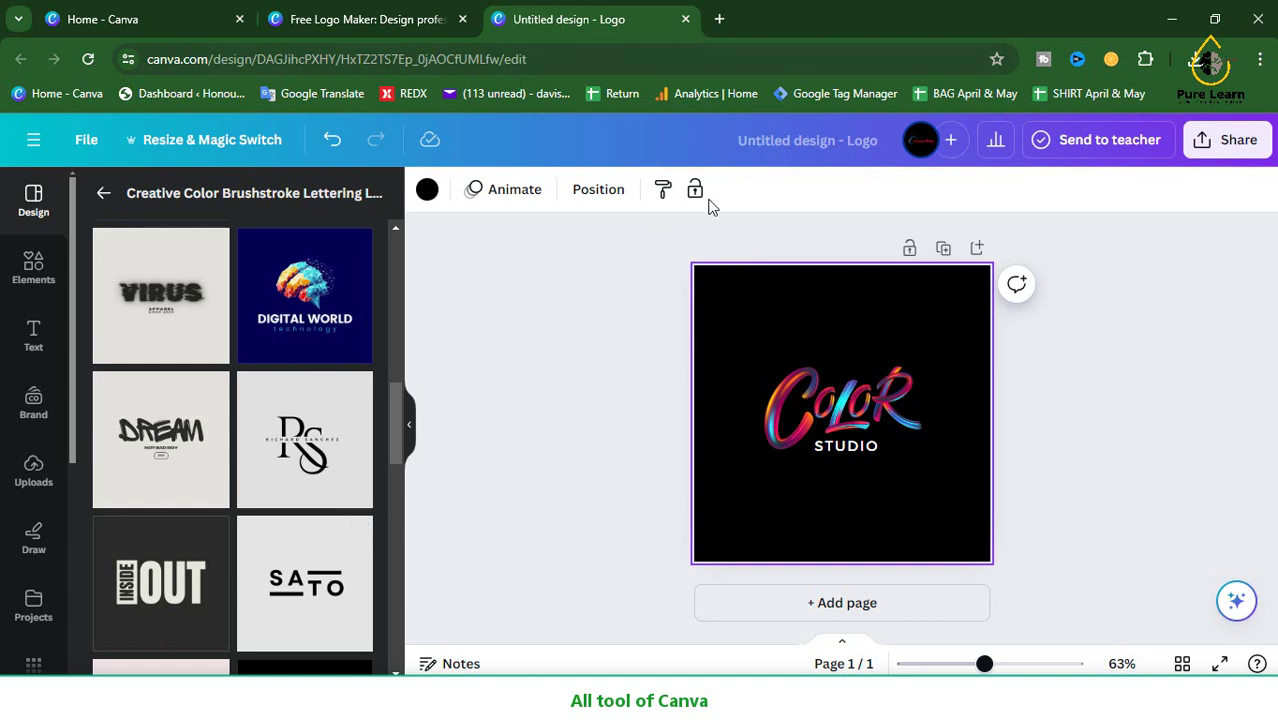
pyautogui.click(686, 19)
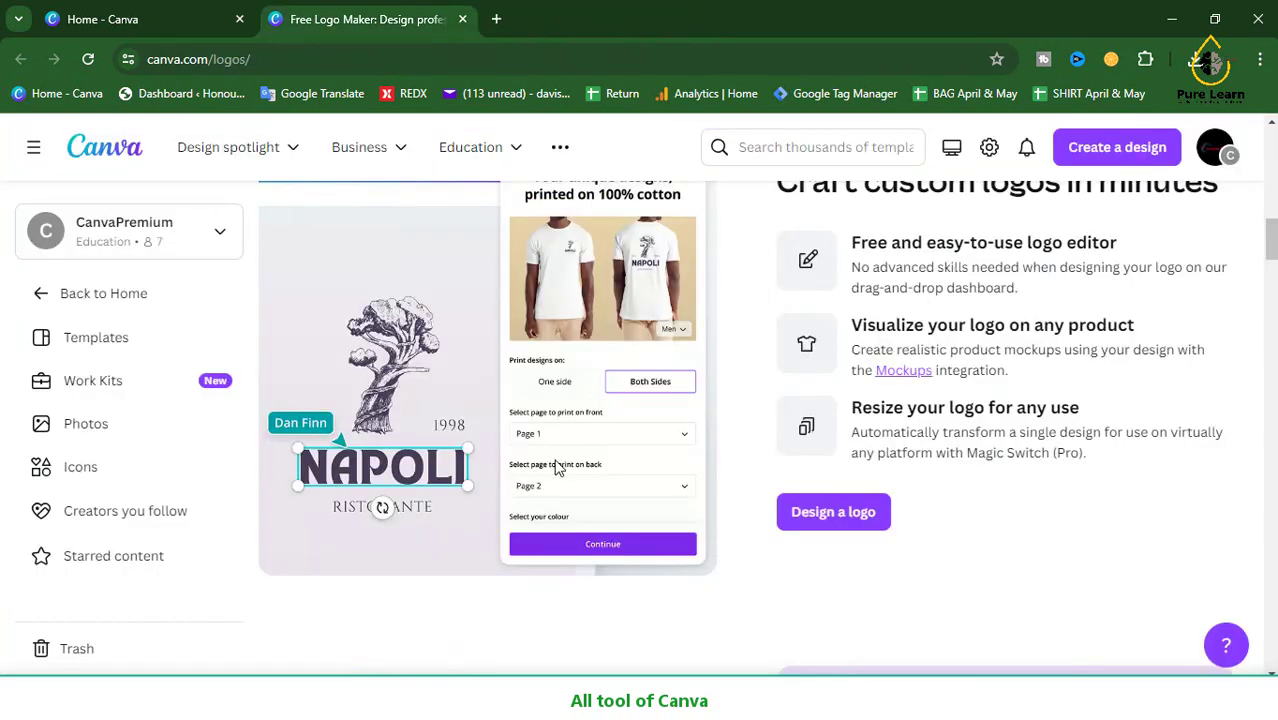
pyautogui.scroll(3, 490, 232)
pyautogui.click(462, 19)
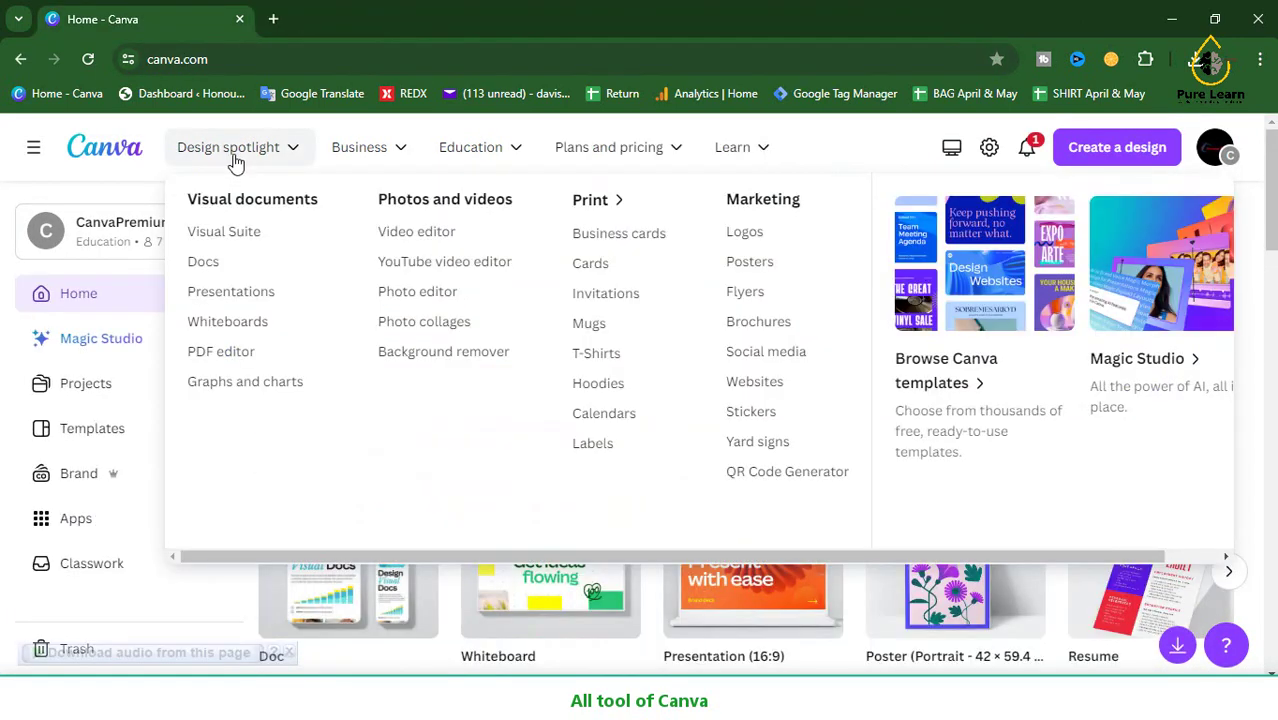
# - Open the Sales and Real estate pages from the business solutions in new tabs
pyautogui.moveTo(384, 165)
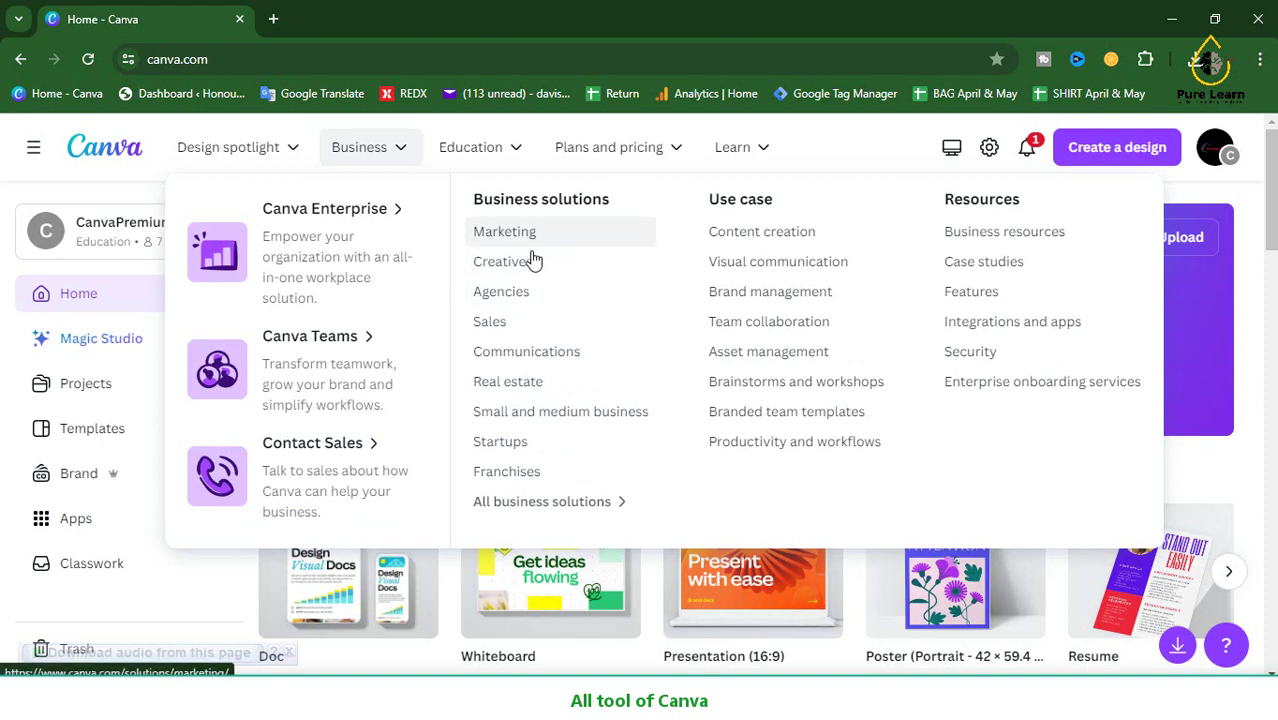
pyautogui.rightClick(508, 330)
pyautogui.click(555, 345)
pyautogui.rightClick(509, 381)
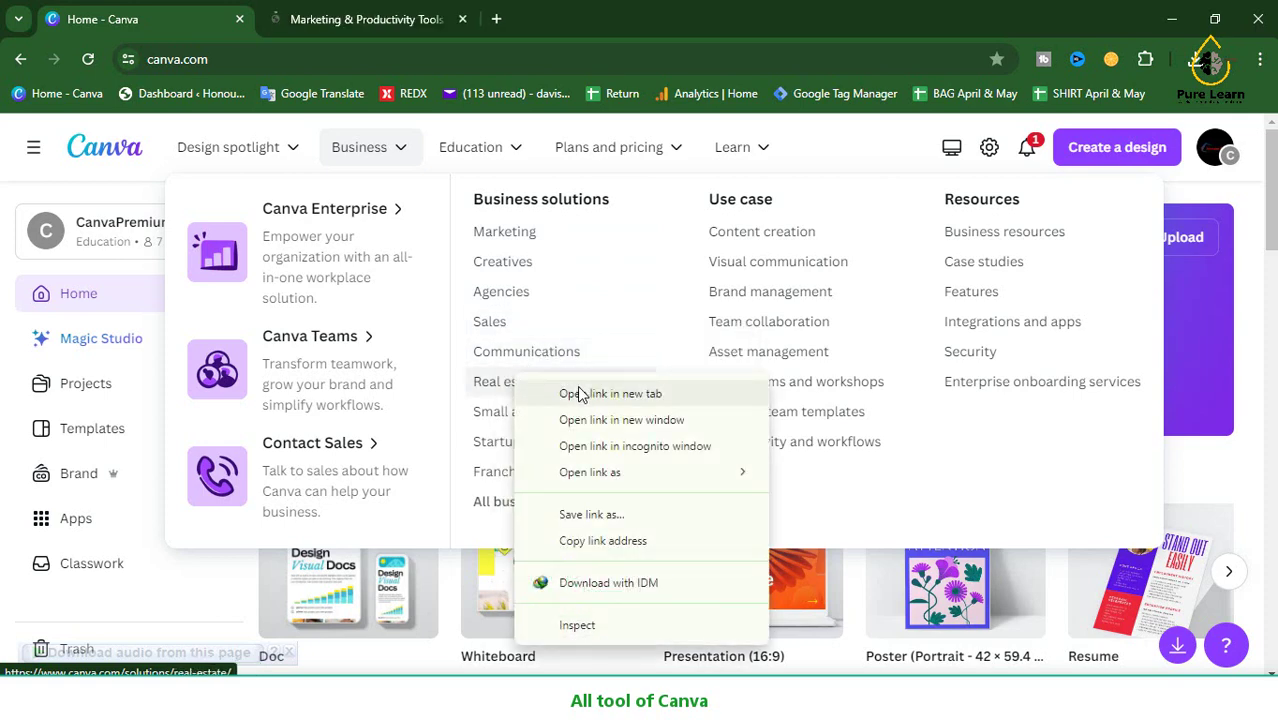
pyautogui.click(575, 392)
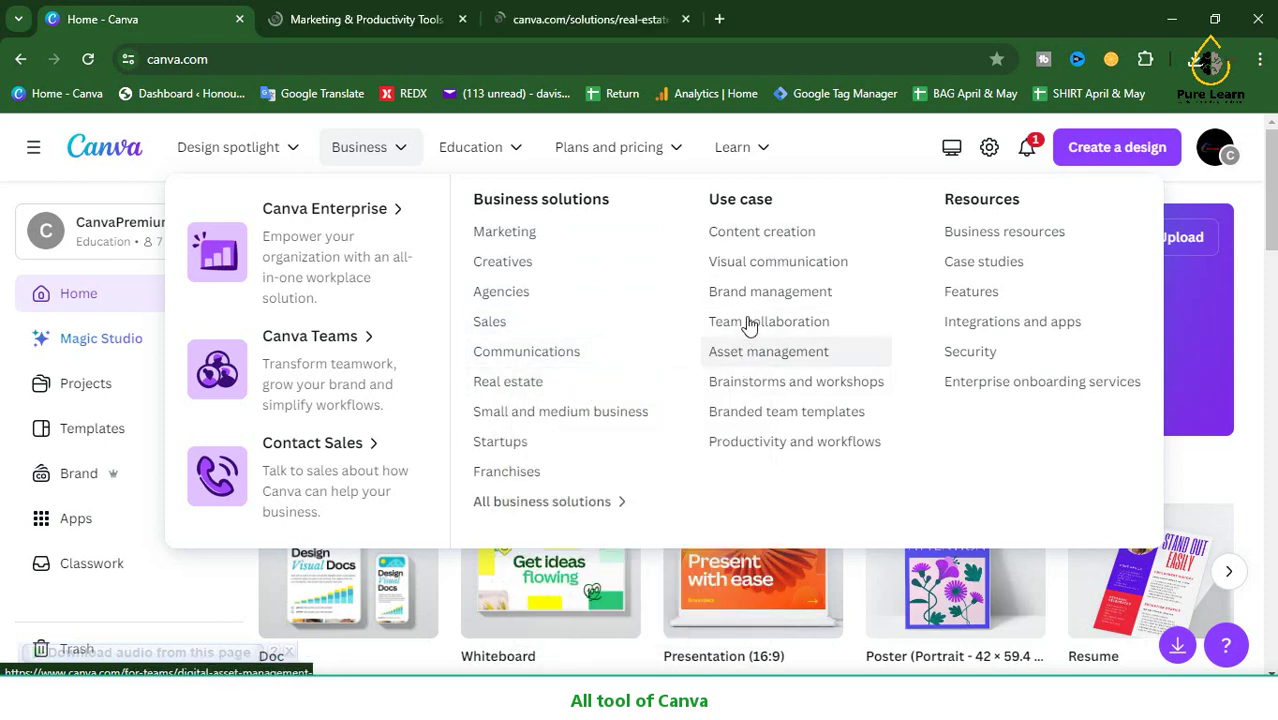
# - Open the Brand management, Business resources and Contact Sales pages in new tabs
pyautogui.rightClick(740, 297)
pyautogui.click(800, 314)
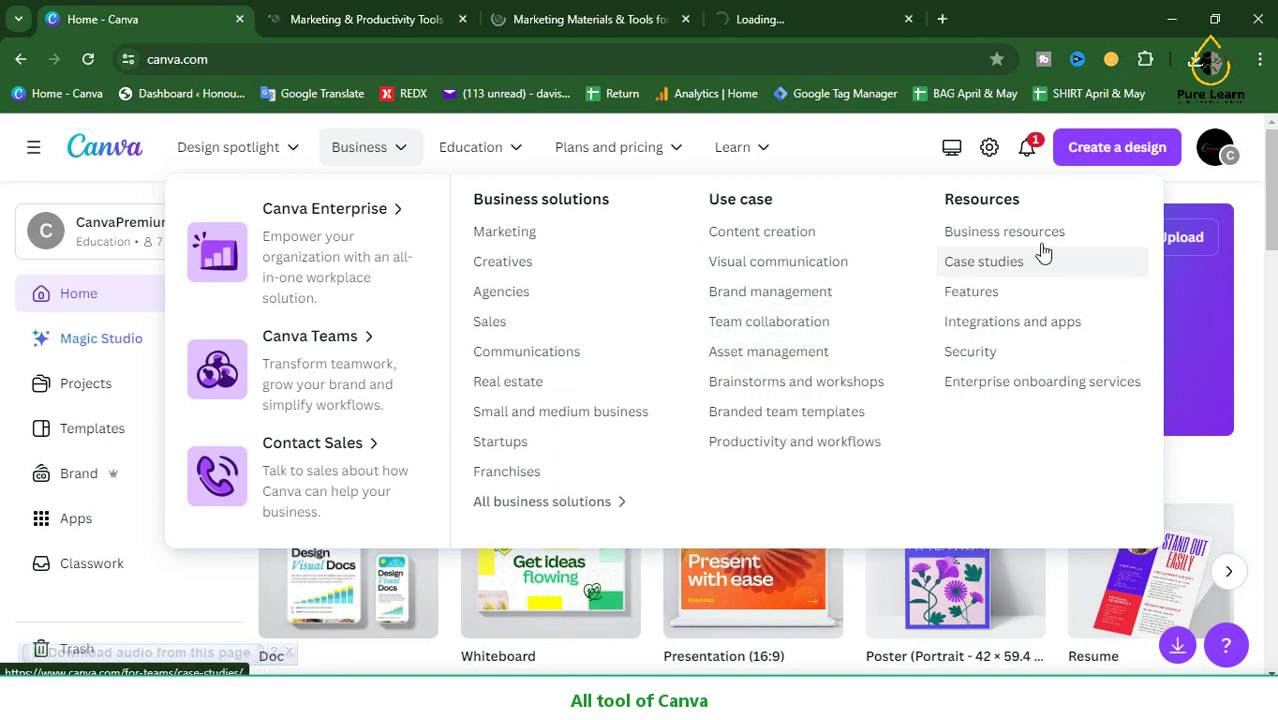
pyautogui.rightClick(993, 243)
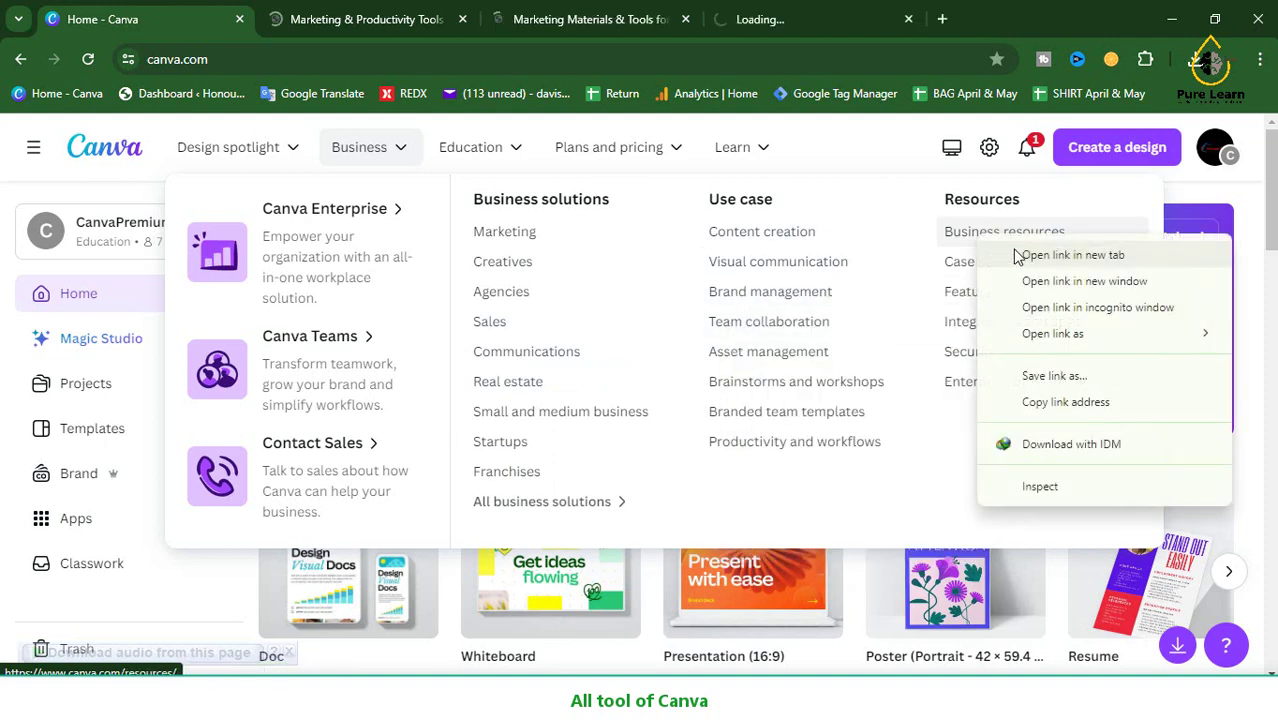
pyautogui.click(1017, 257)
pyautogui.rightClick(308, 446)
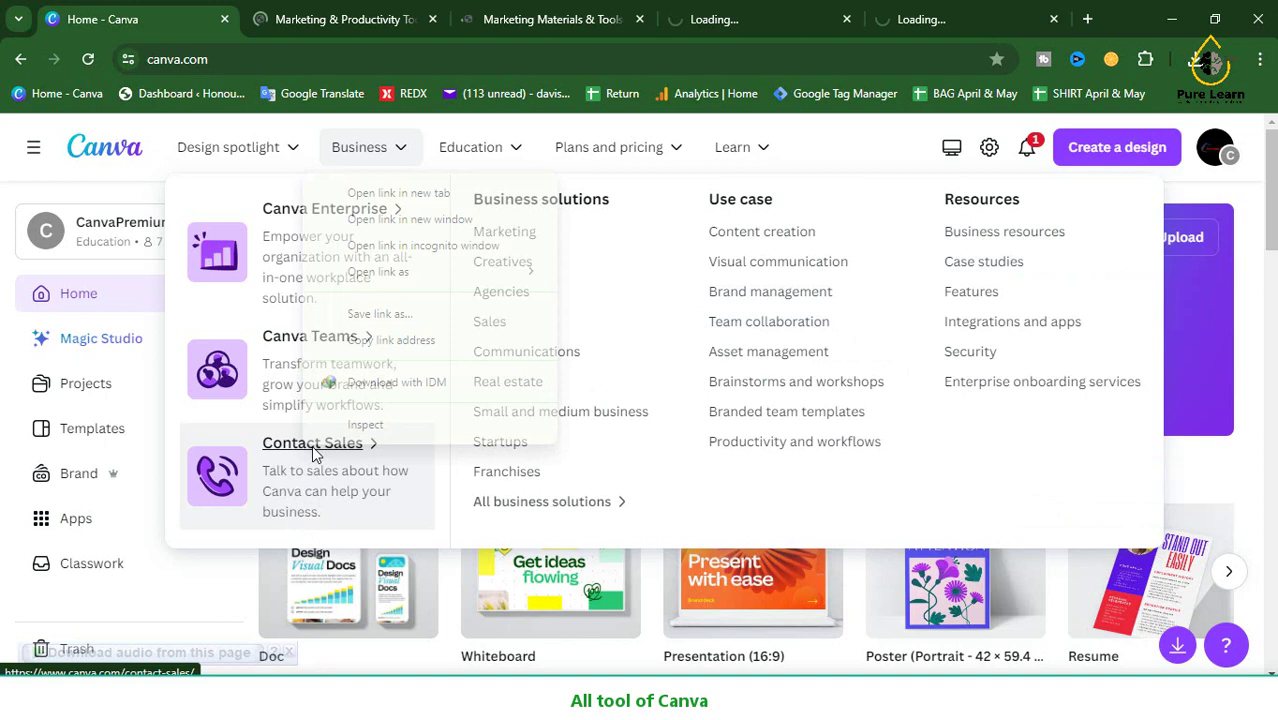
pyautogui.click(373, 193)
# - Review the Canva for sales teams page from its introduction to the sales demo videos section
pyautogui.click(276, 15)
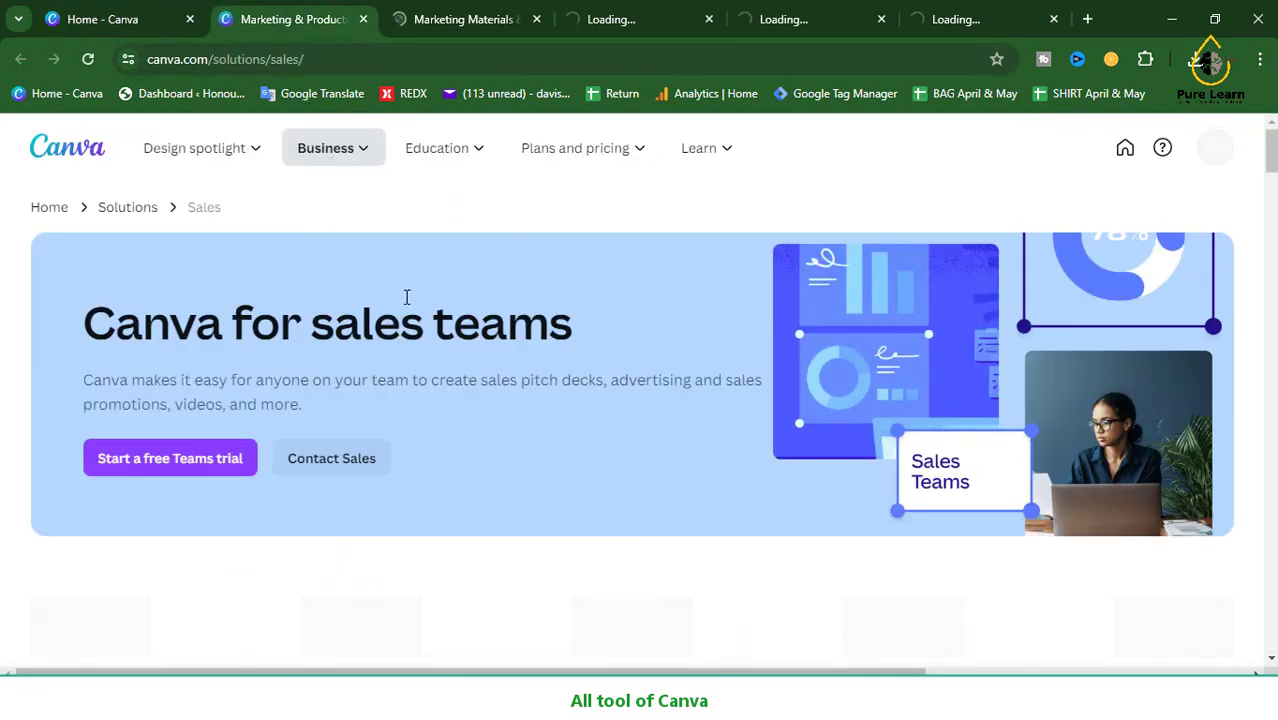
pyautogui.scroll(-10, 407, 297)
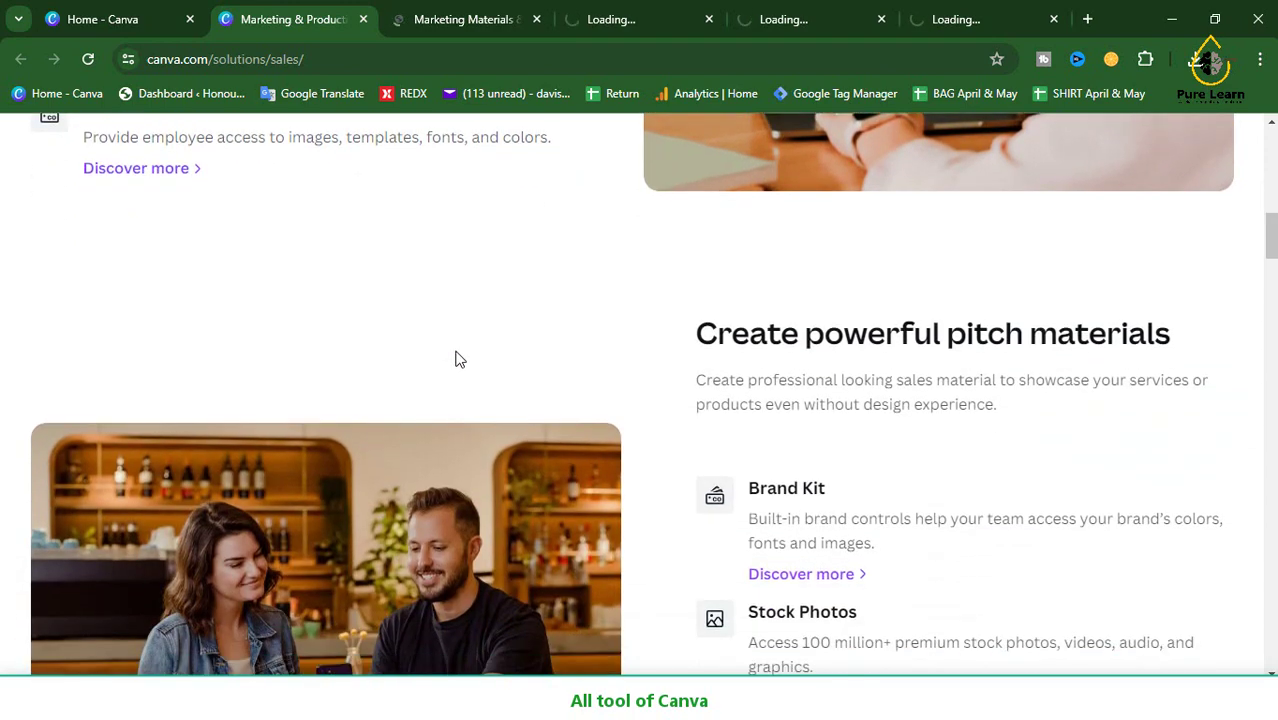
pyautogui.scroll(-3, 455, 359)
pyautogui.scroll(-7, 316, 360)
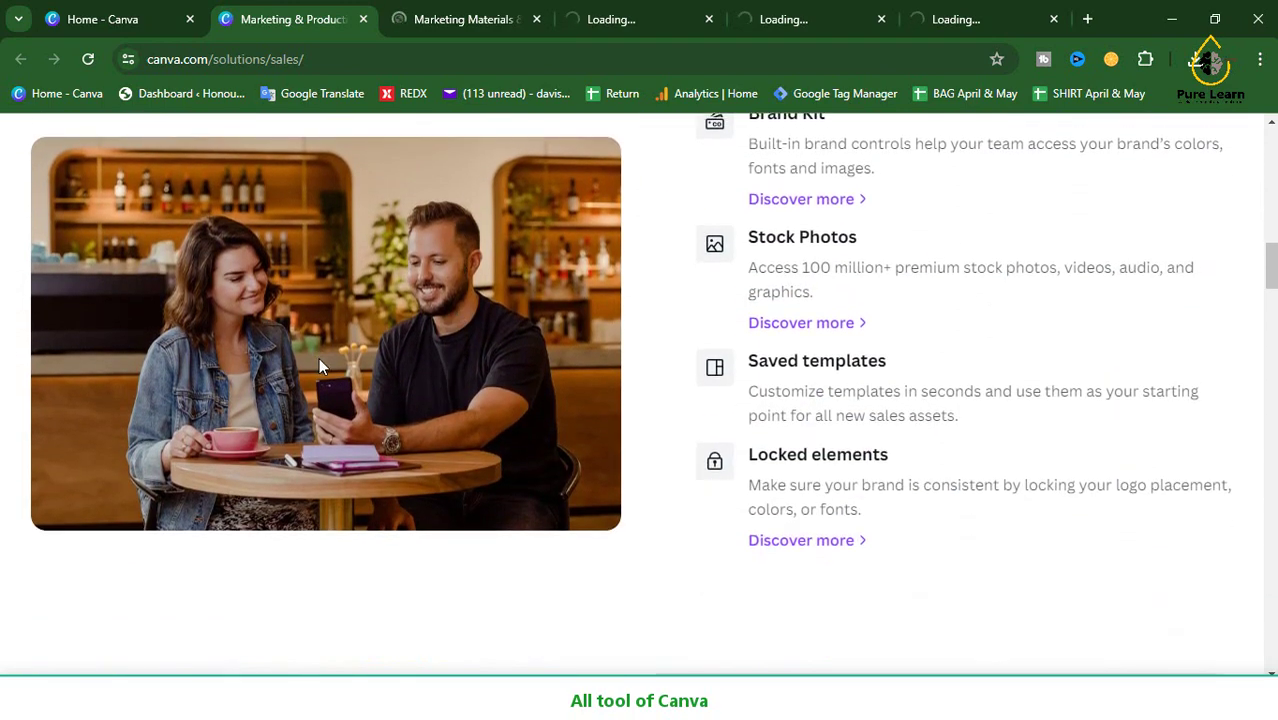
pyautogui.scroll(-4, 276, 376)
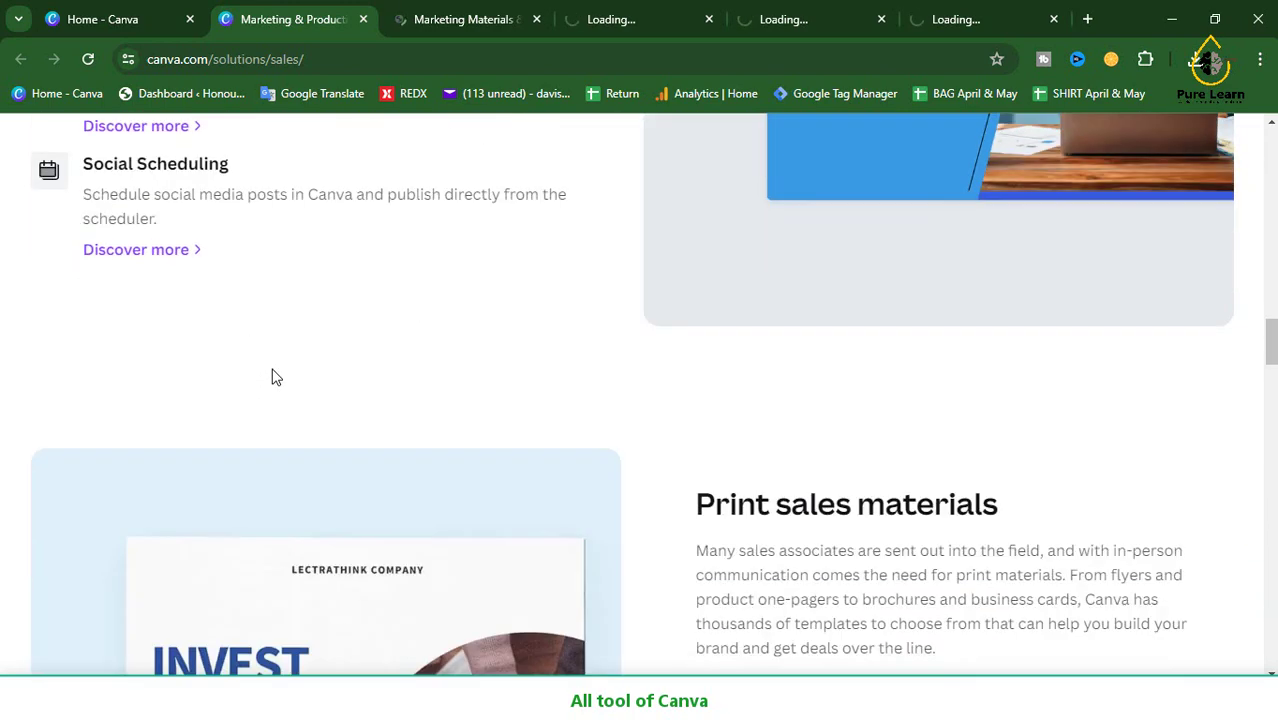
pyautogui.scroll(3, 271, 372)
pyautogui.scroll(-4, 845, 352)
pyautogui.scroll(-5, 845, 352)
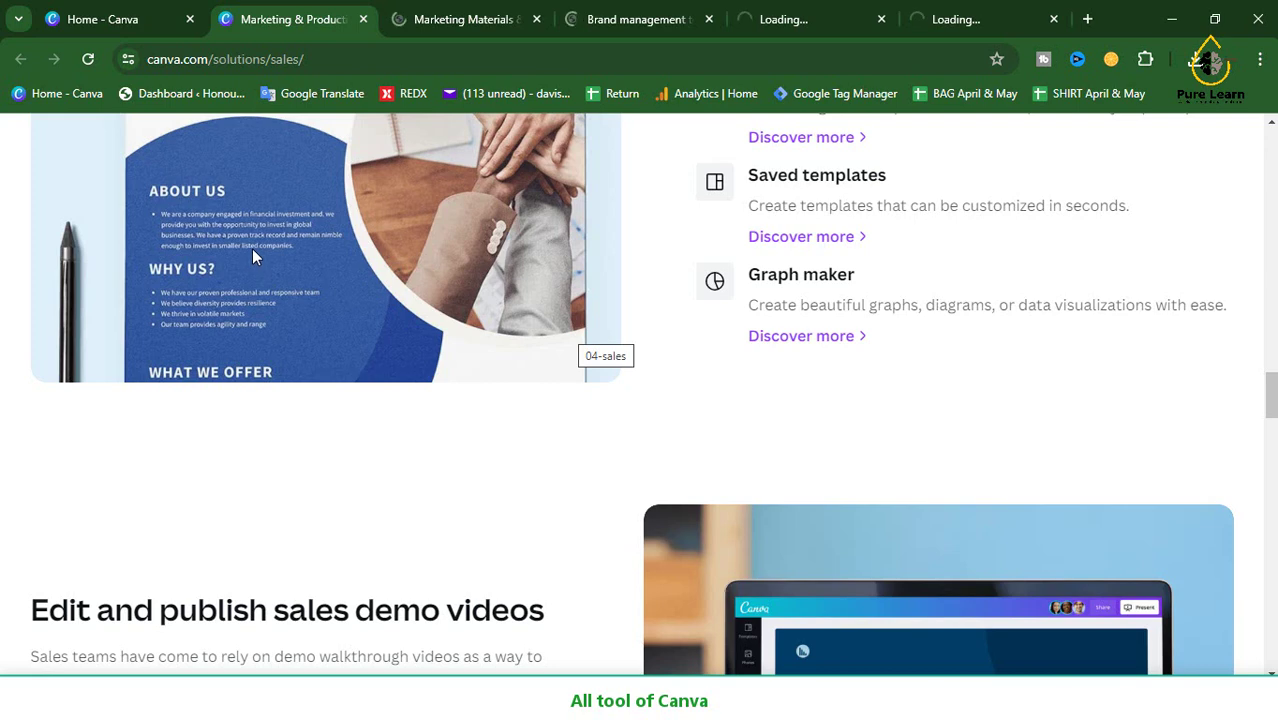
# - Open the print page from the print sales materials section, jump to the most-loved print products, and close the page
pyautogui.scroll(3, 317, 285)
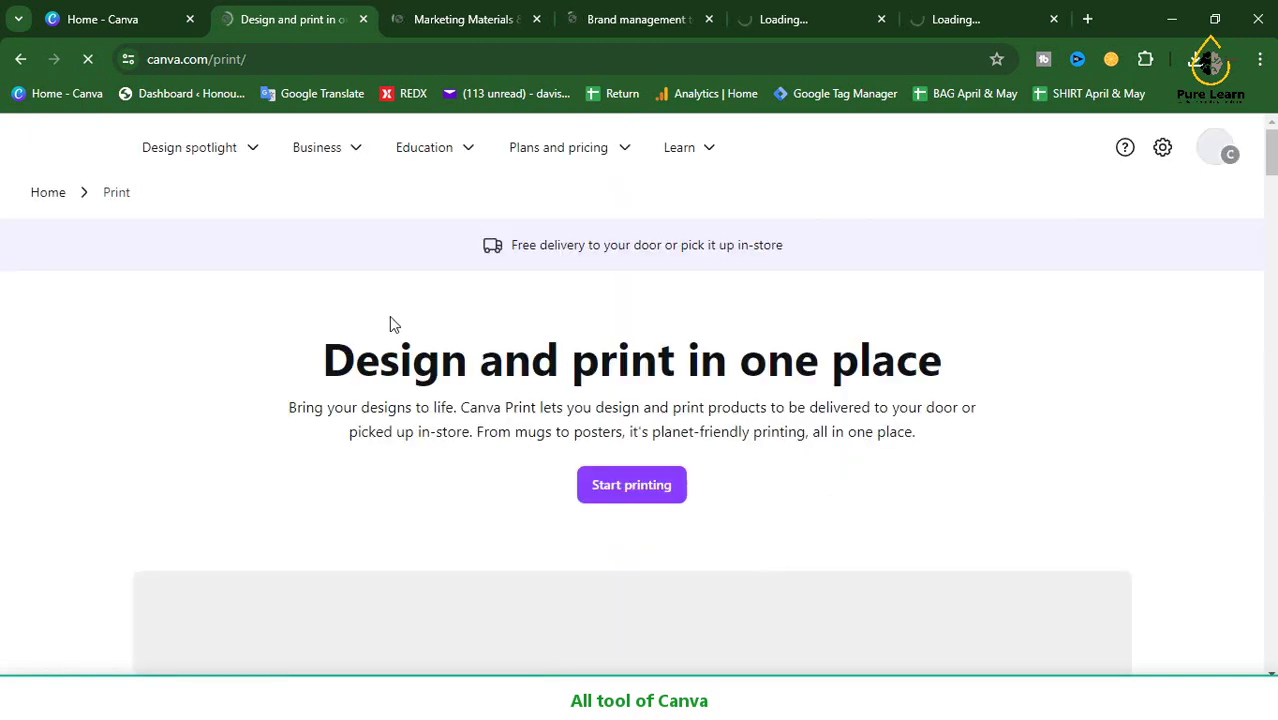
pyautogui.click(601, 477)
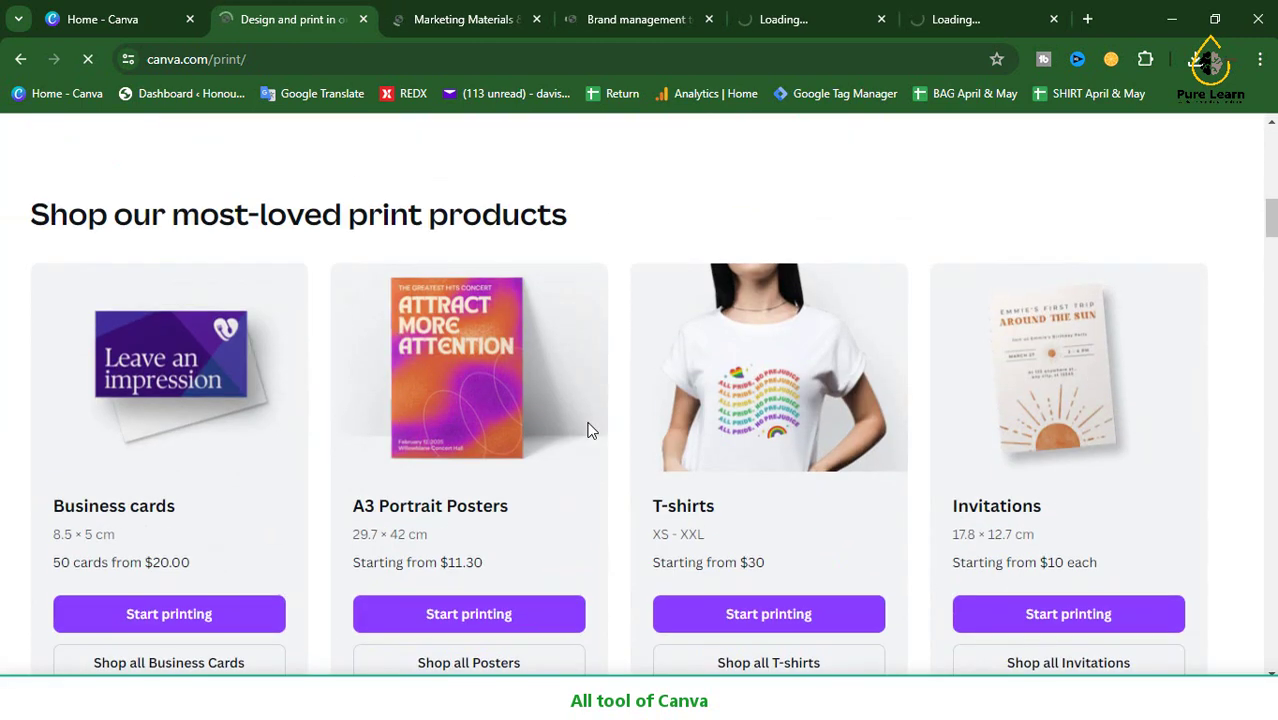
pyautogui.click(364, 19)
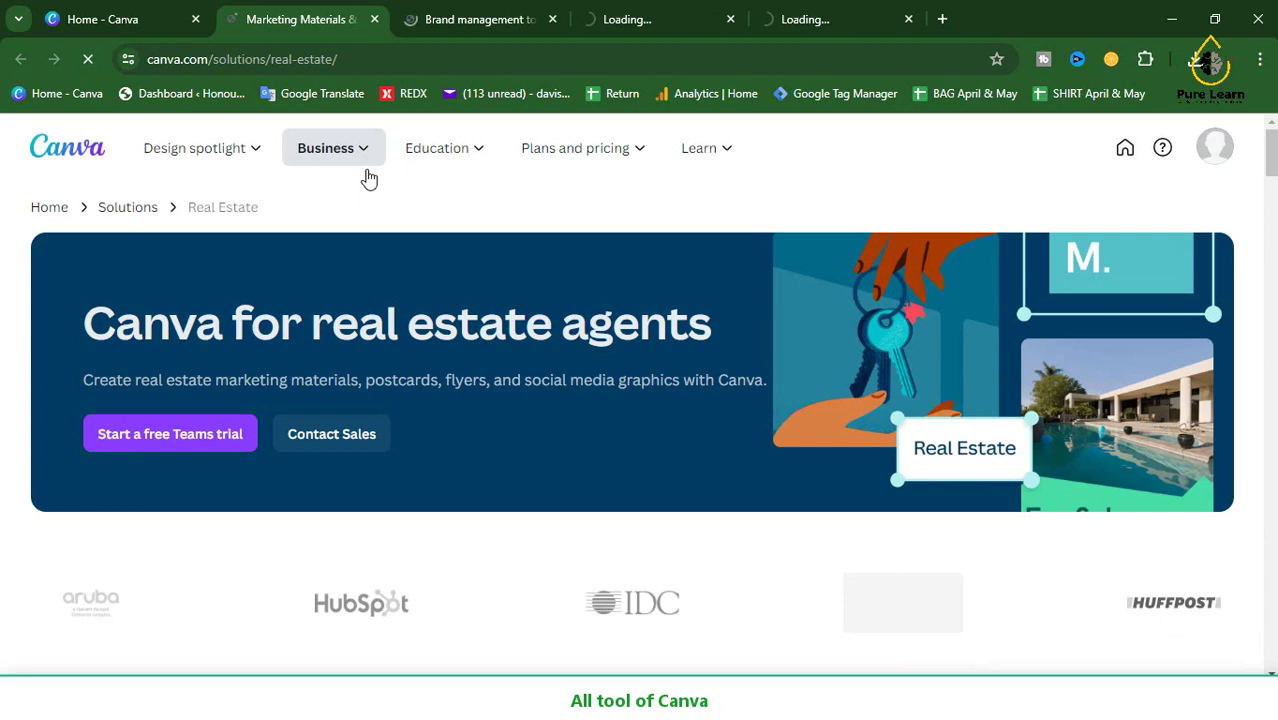
# - Review the Canva for real estate agents page, and close it along with the Brand management page
pyautogui.moveTo(365, 177)
pyautogui.scroll(-1, 380, 281)
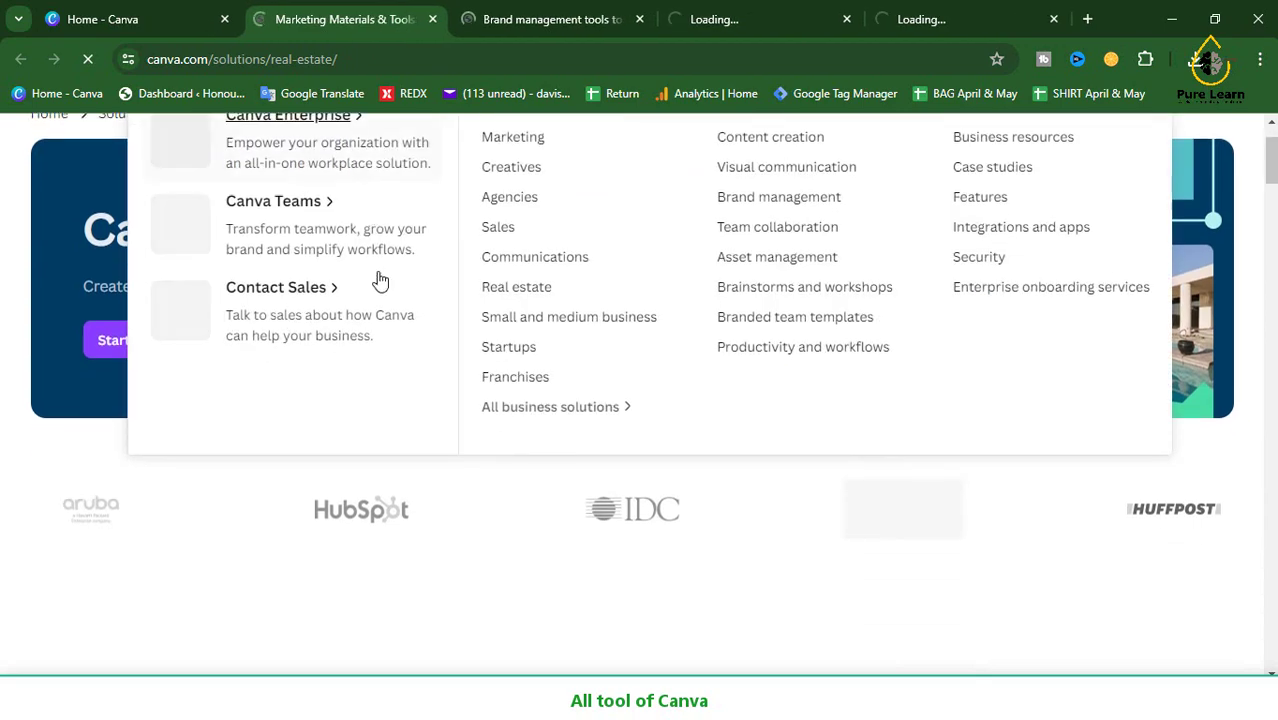
pyautogui.scroll(-4, 793, 474)
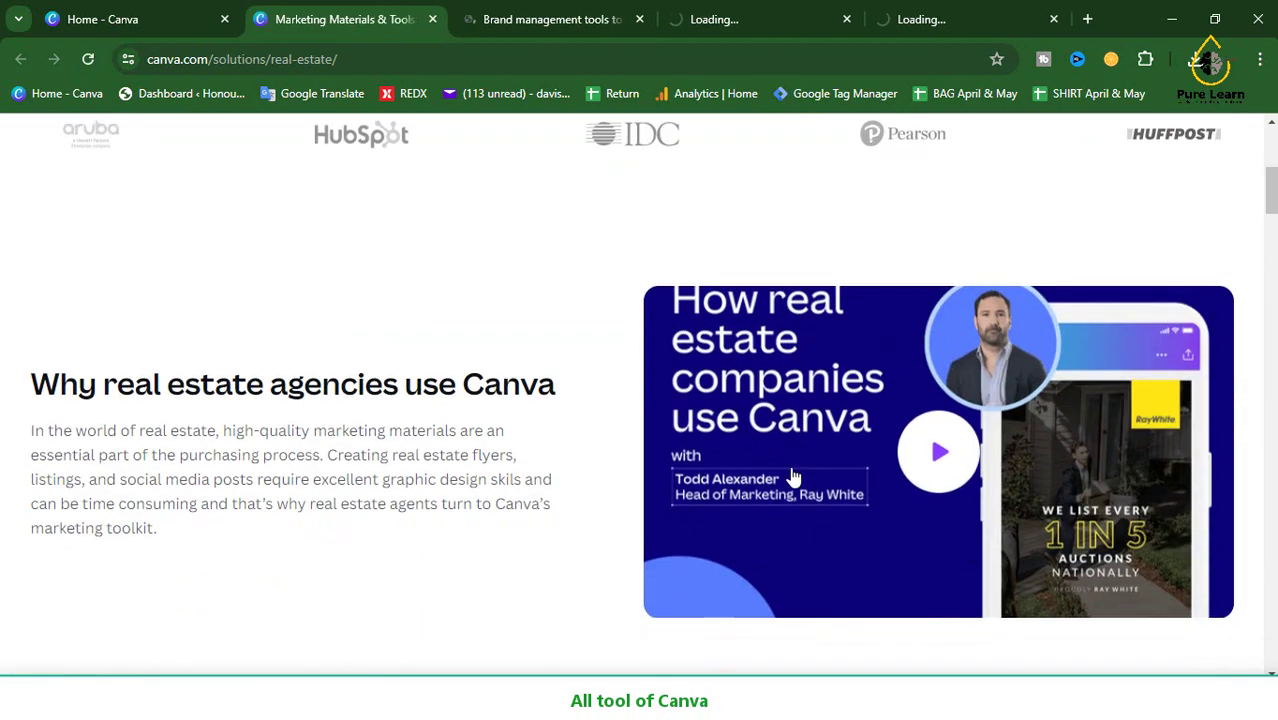
pyautogui.scroll(-15, 793, 474)
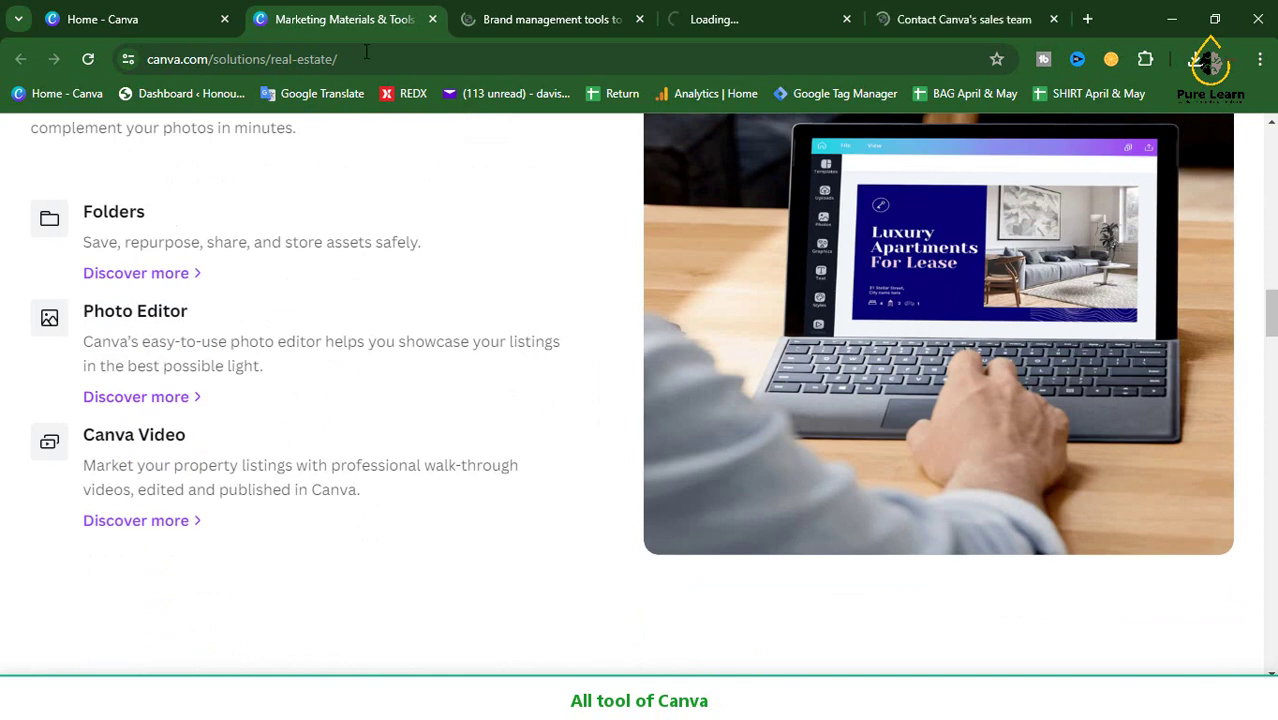
pyautogui.click(432, 20)
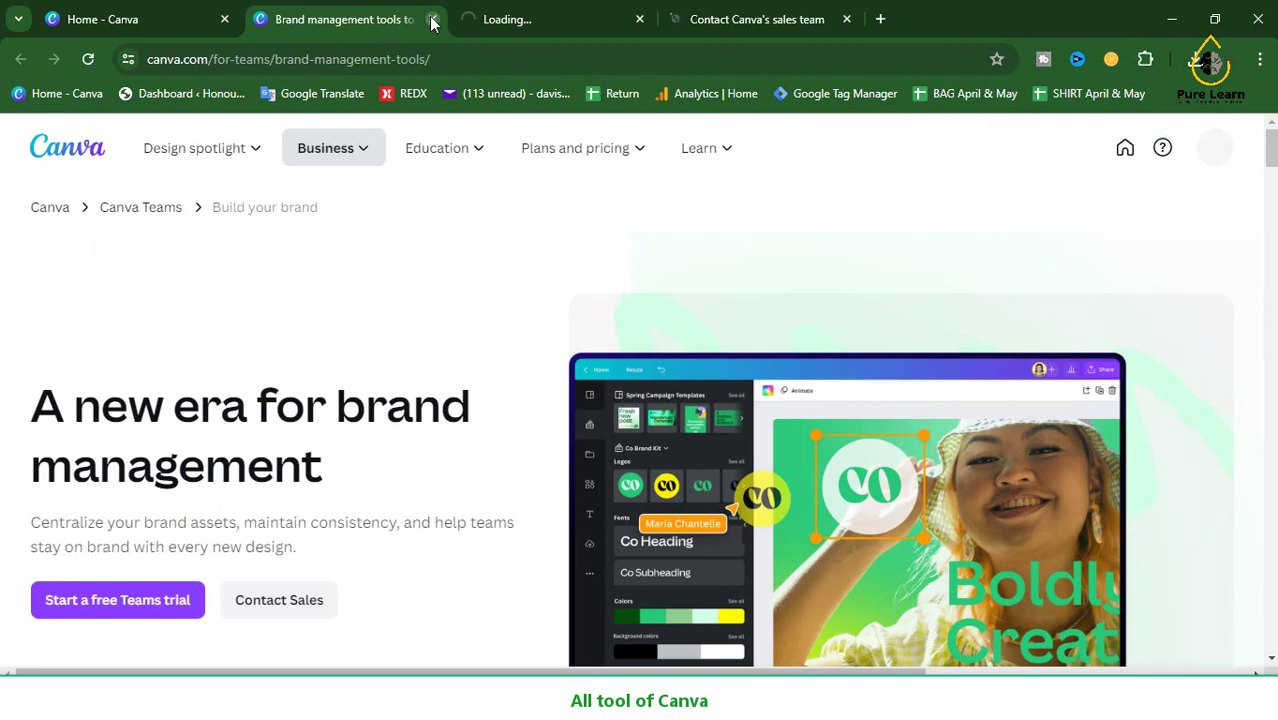
pyautogui.click(432, 20)
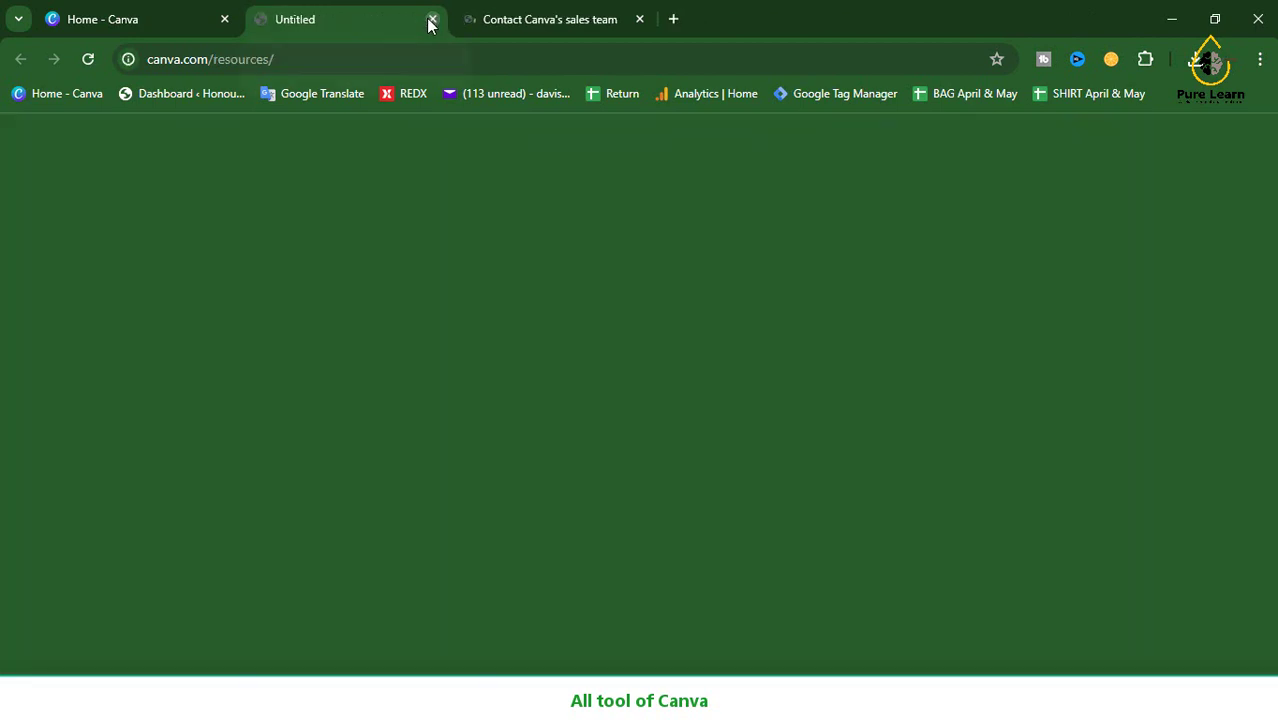
# - Return to the Canva home page and look over the Education and Plans and pricing offerings
pyautogui.click(151, 12)
pyautogui.moveTo(466, 165)
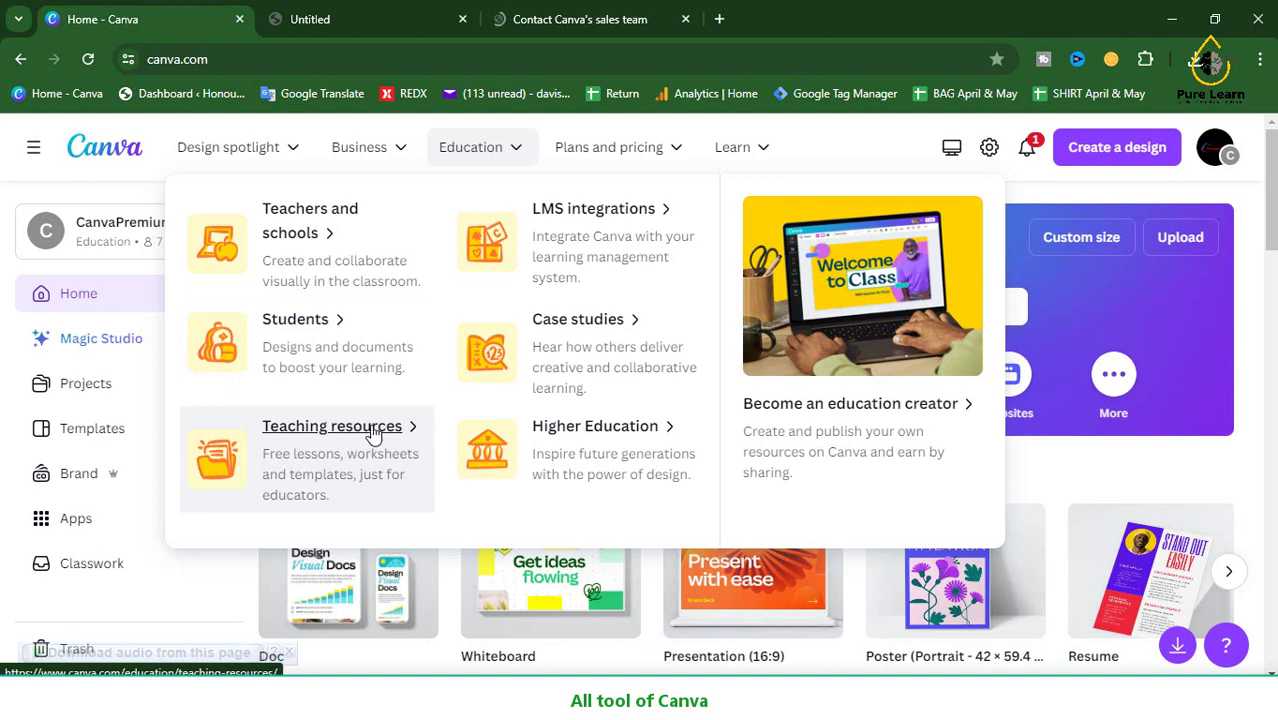
pyautogui.moveTo(600, 147)
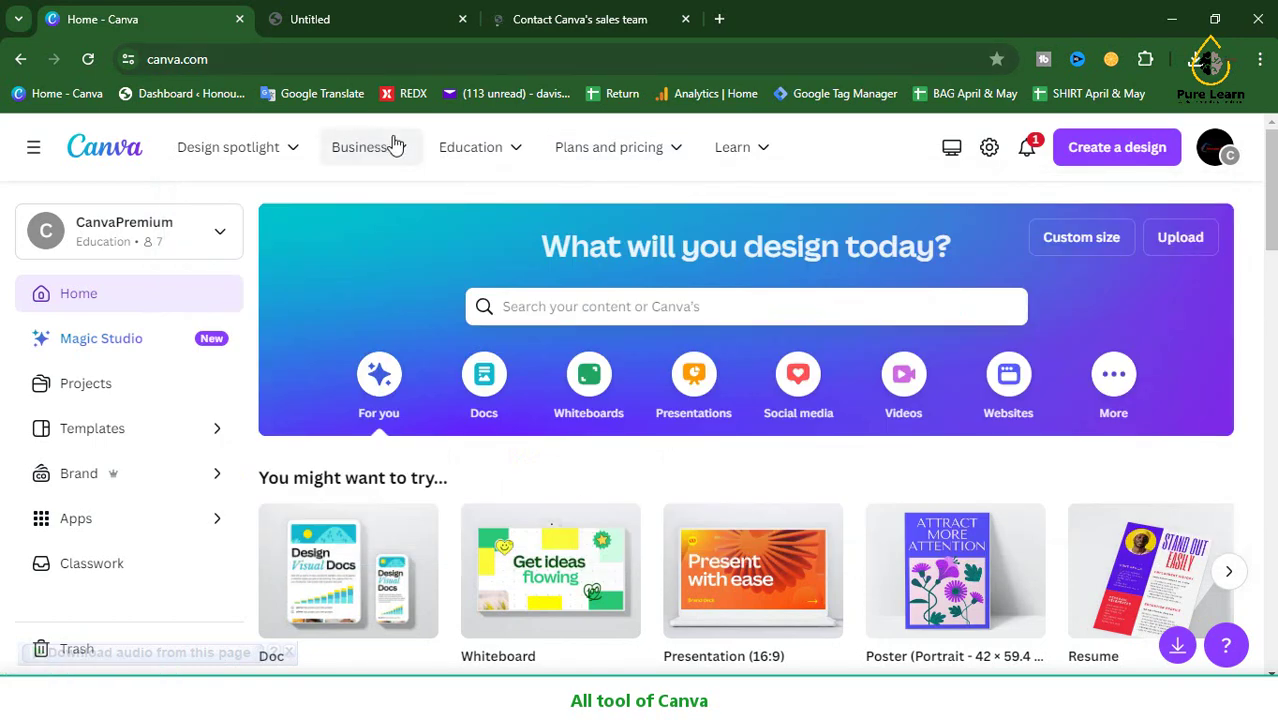
pyautogui.moveTo(488, 172)
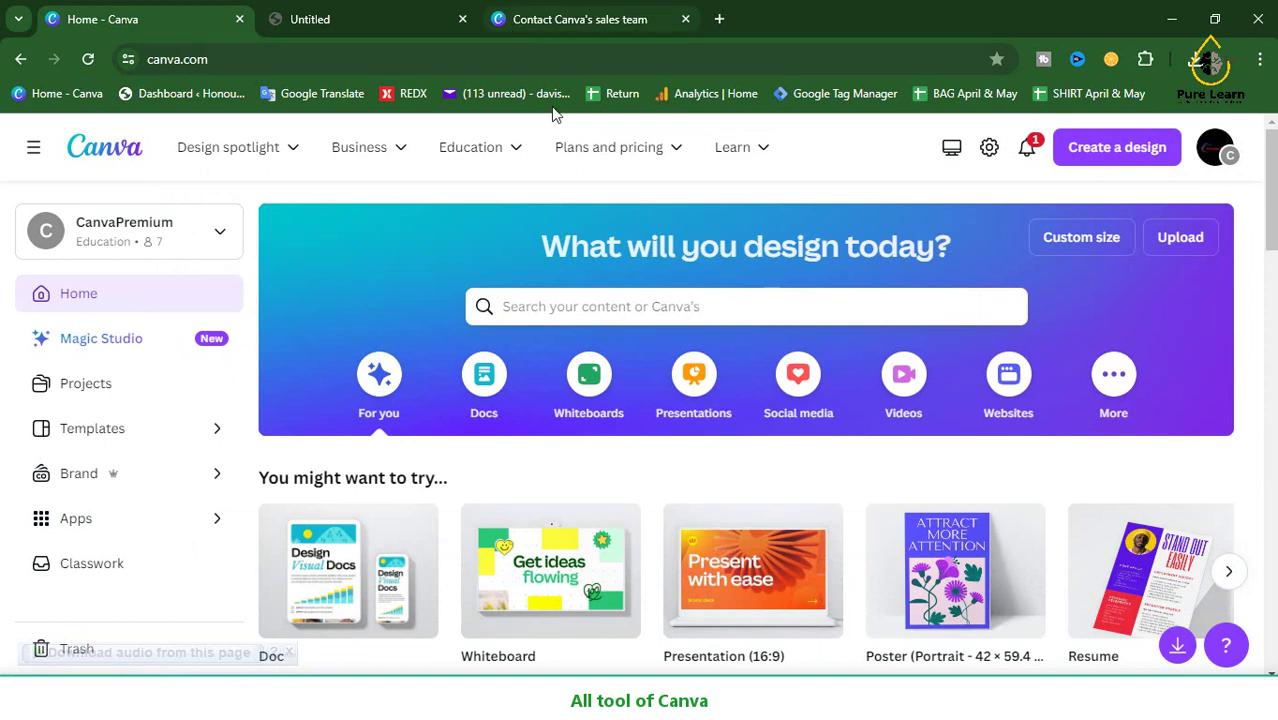
# - Open the Events page from the learning resources in a new tab and browse the upcoming events
pyautogui.moveTo(739, 162)
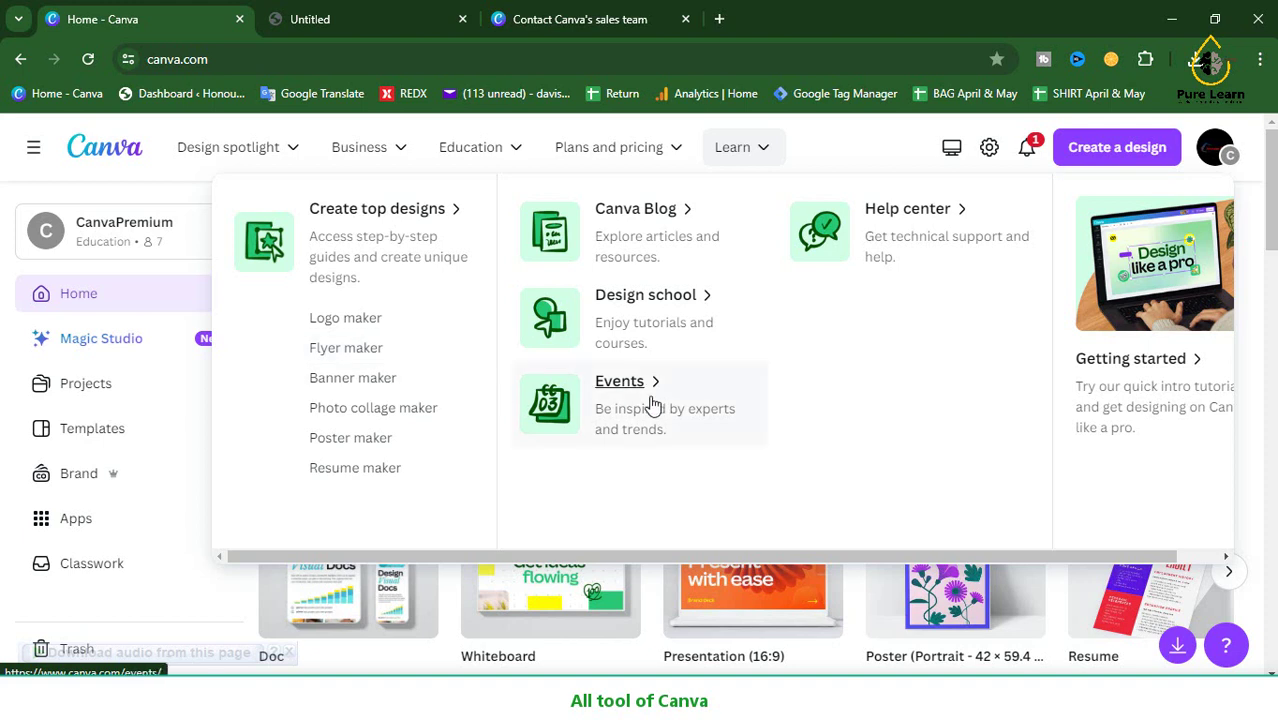
pyautogui.rightClick(620, 382)
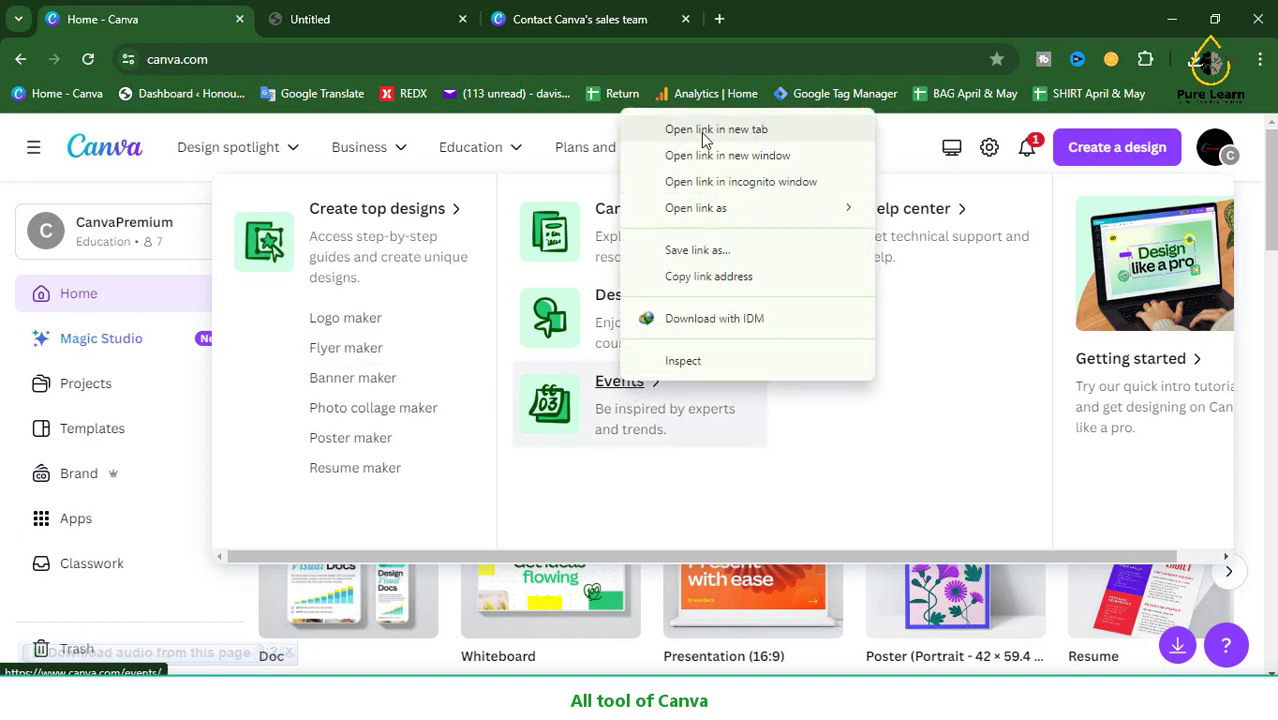
pyautogui.click(702, 133)
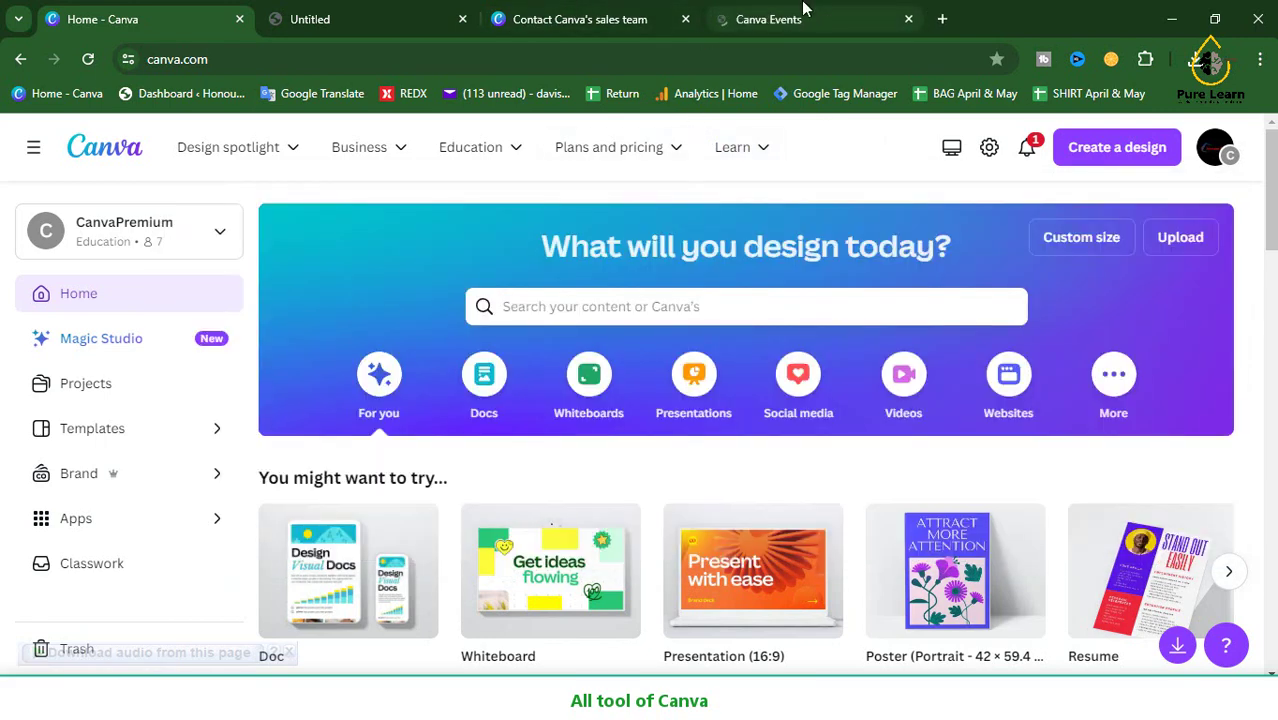
pyautogui.click(790, 19)
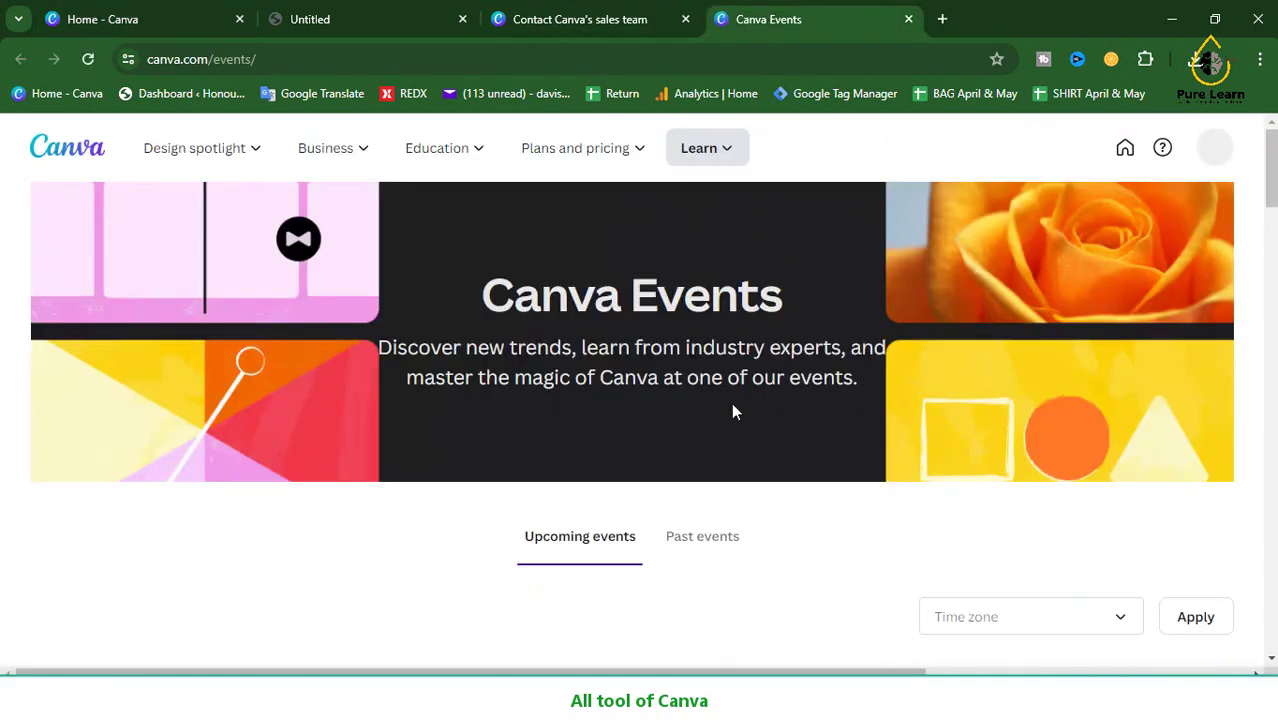
pyautogui.scroll(-5, 521, 460)
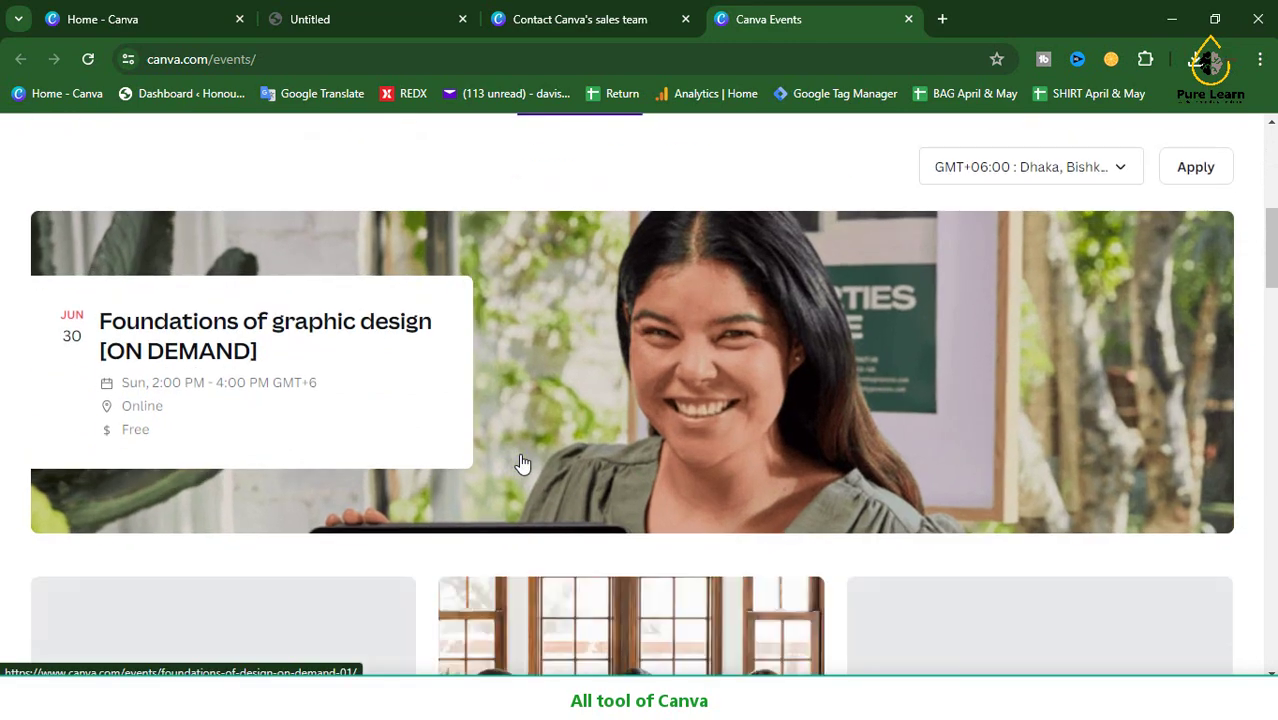
pyautogui.scroll(-5, 521, 463)
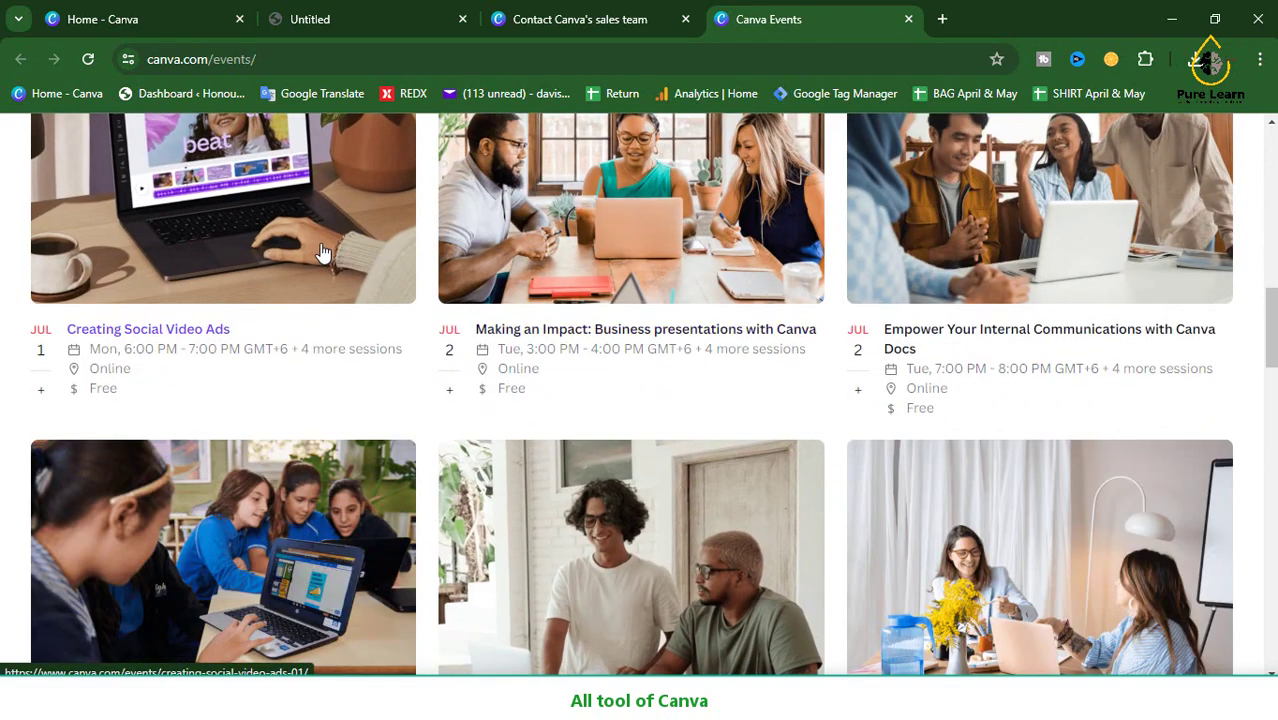
# - Open the Creating Social Video Ads event and read through its details and related series
pyautogui.click(322, 253)
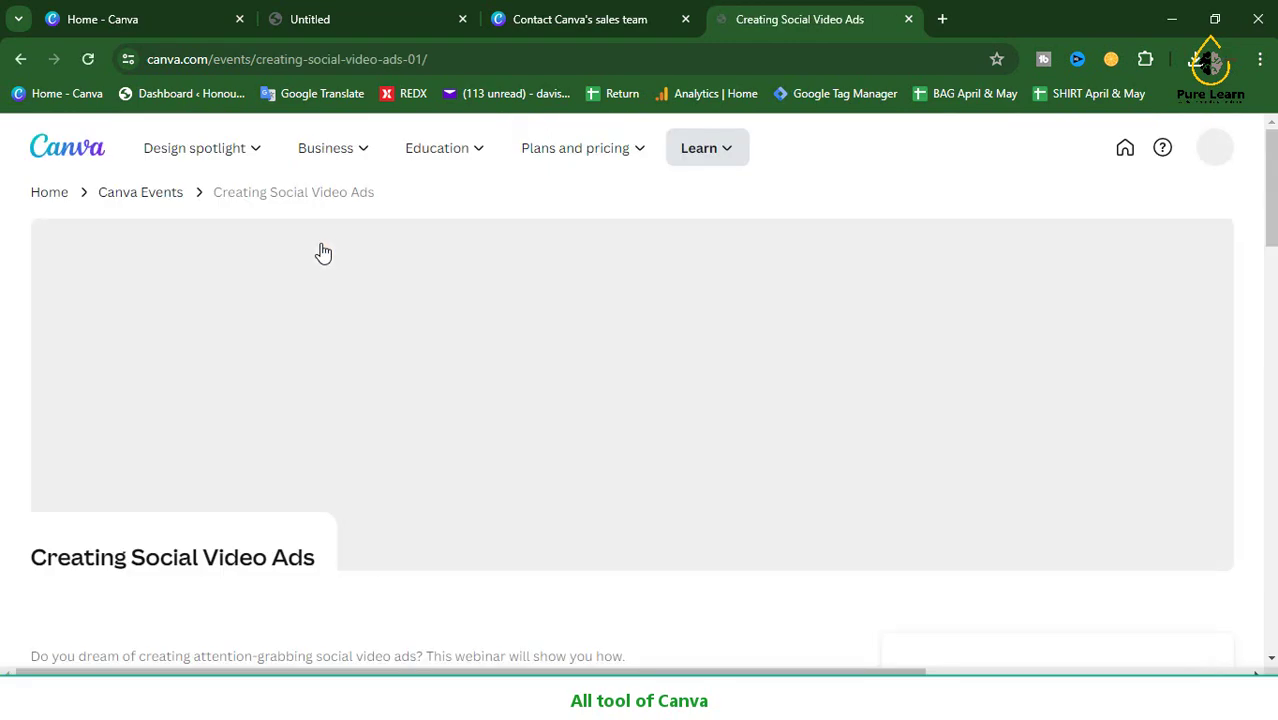
pyautogui.scroll(-5, 322, 253)
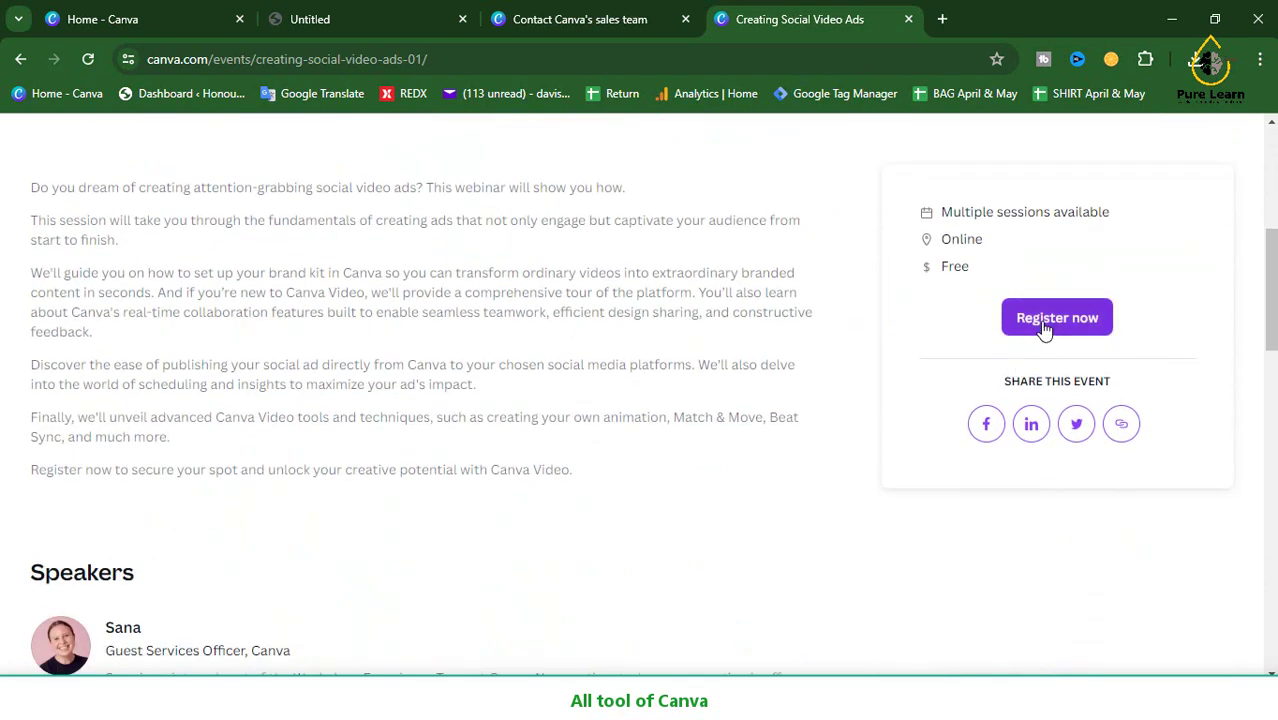
pyautogui.scroll(-7, 613, 294)
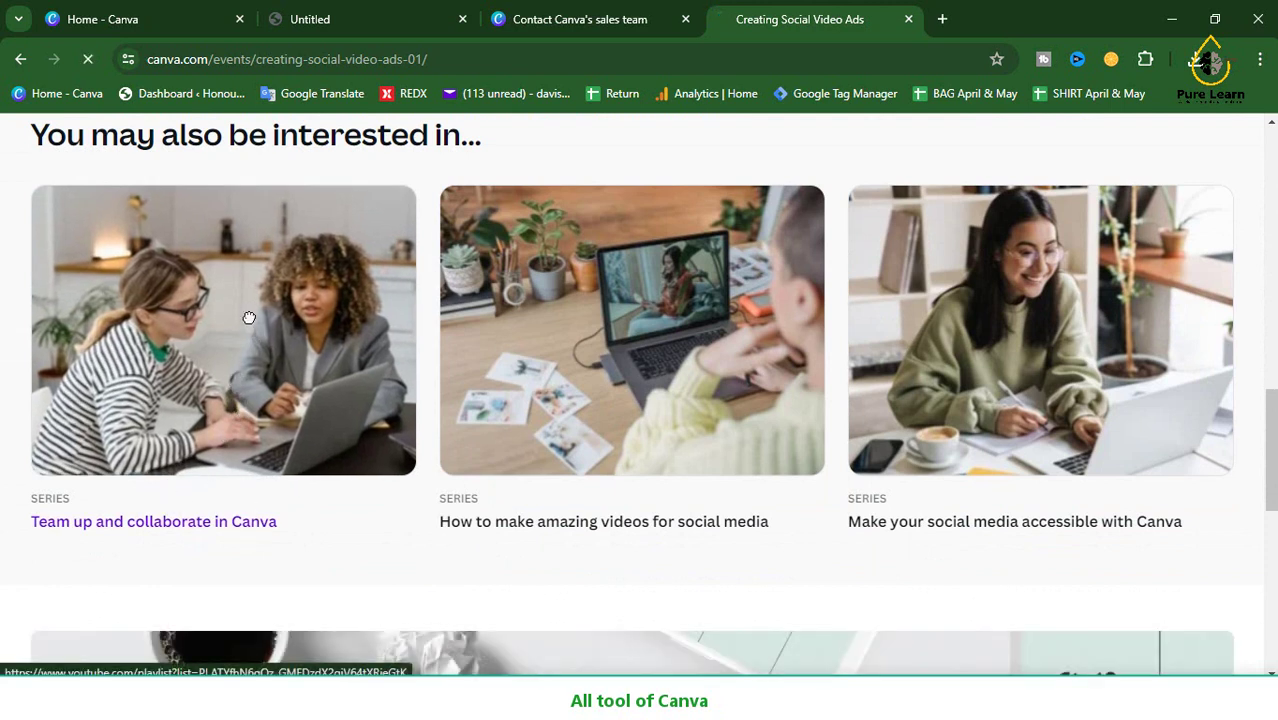
# - Open the Team up and collaborate in Canva series from the event's recommendations
pyautogui.click(249, 317)
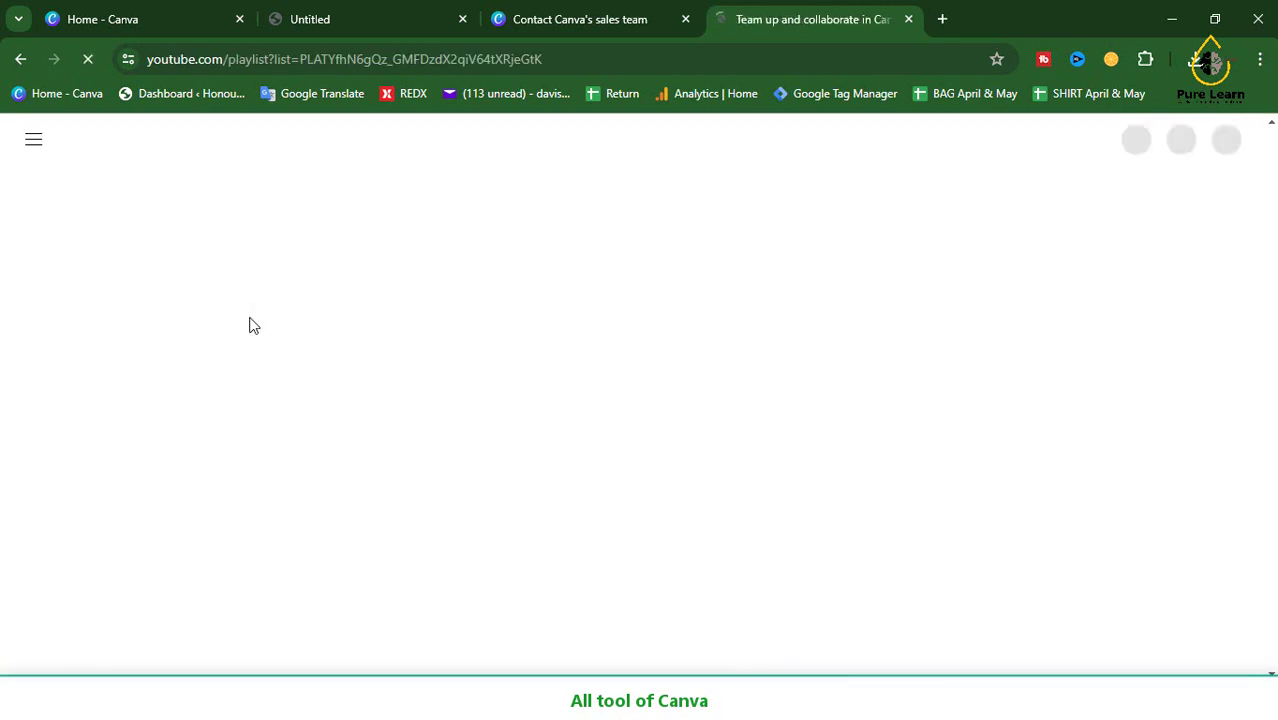
pyautogui.rightClick(250, 325)
pyautogui.press('Escape')
pyautogui.rightClick(273, 314)
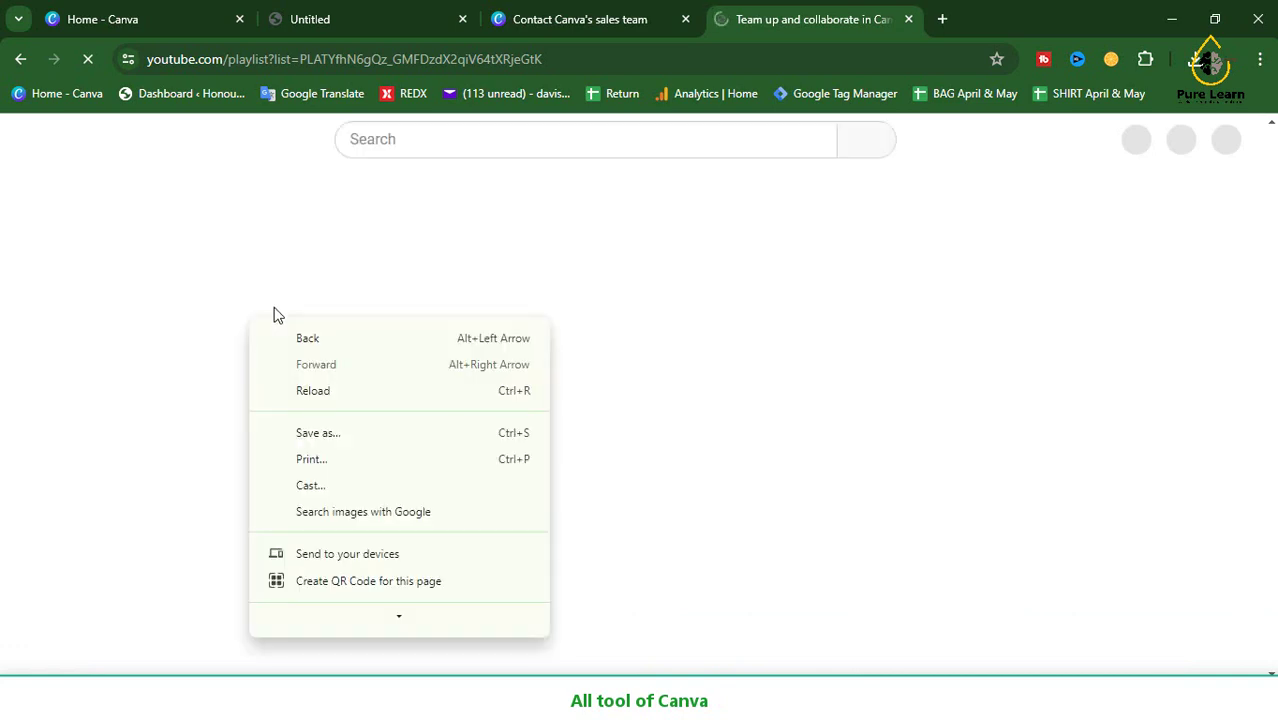
# - Close the video series, Contact Sales and Business resources pages, leaving only the Canva home page open
pyautogui.click(909, 19)
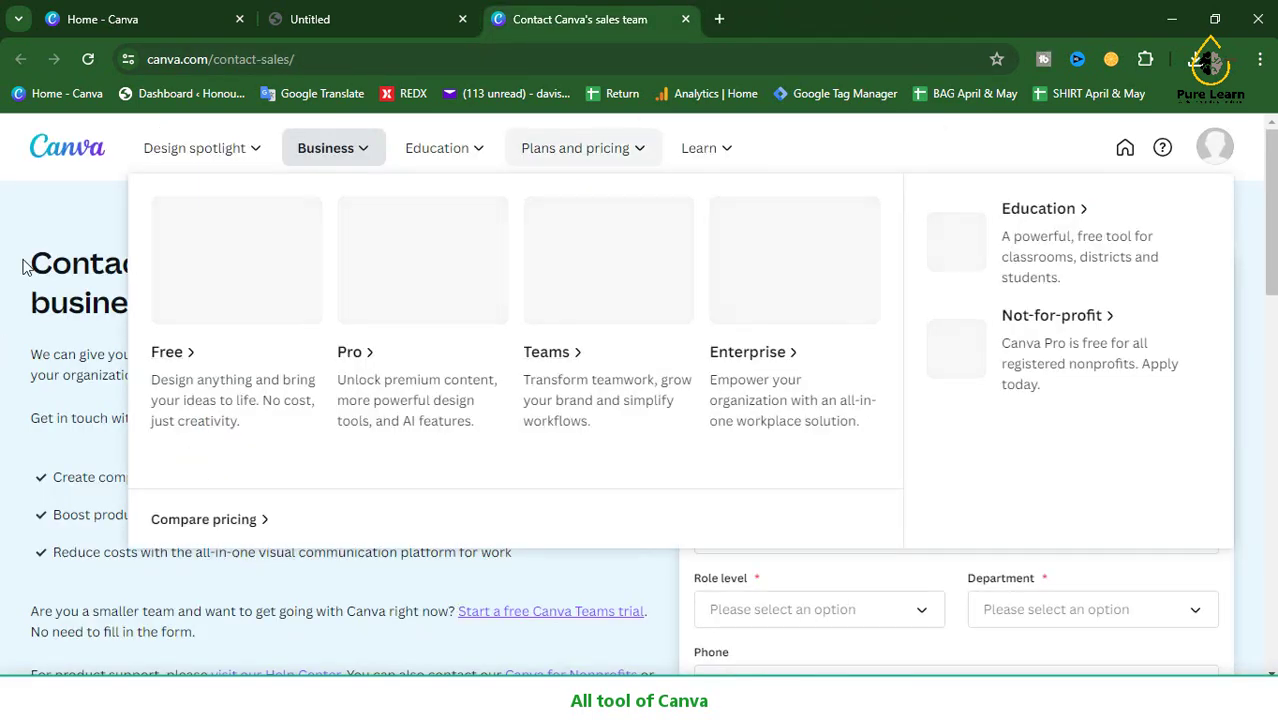
pyautogui.click(685, 19)
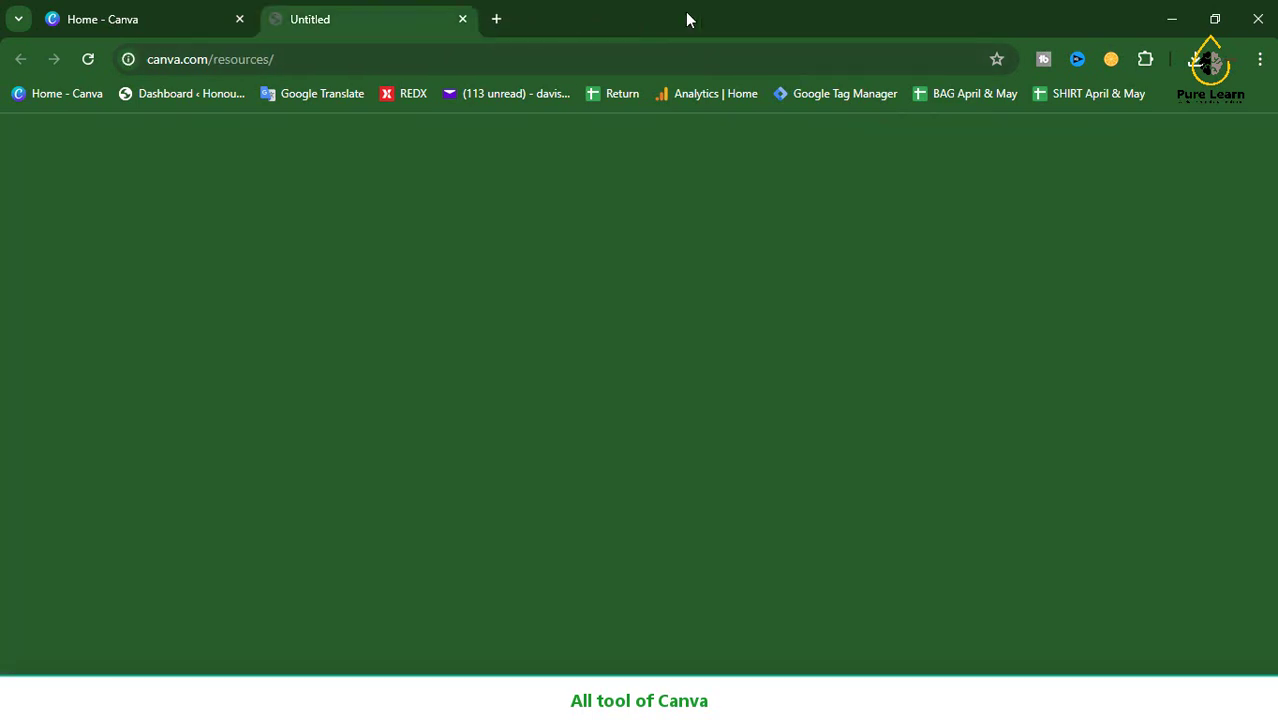
pyautogui.click(463, 19)
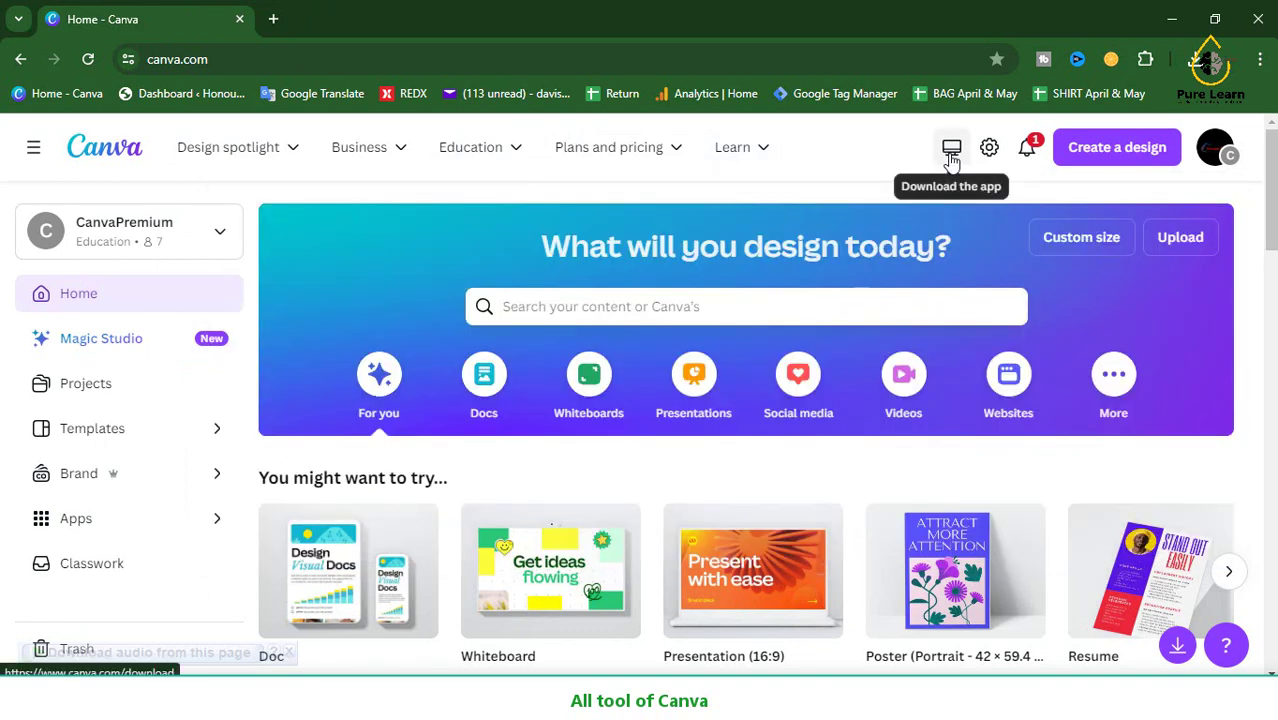
# - Download the Canva for Windows installer, Canva Setup 1.89.1.exe, into Downloads\Programs and dismiss the download manager's notices
pyautogui.click(952, 150)
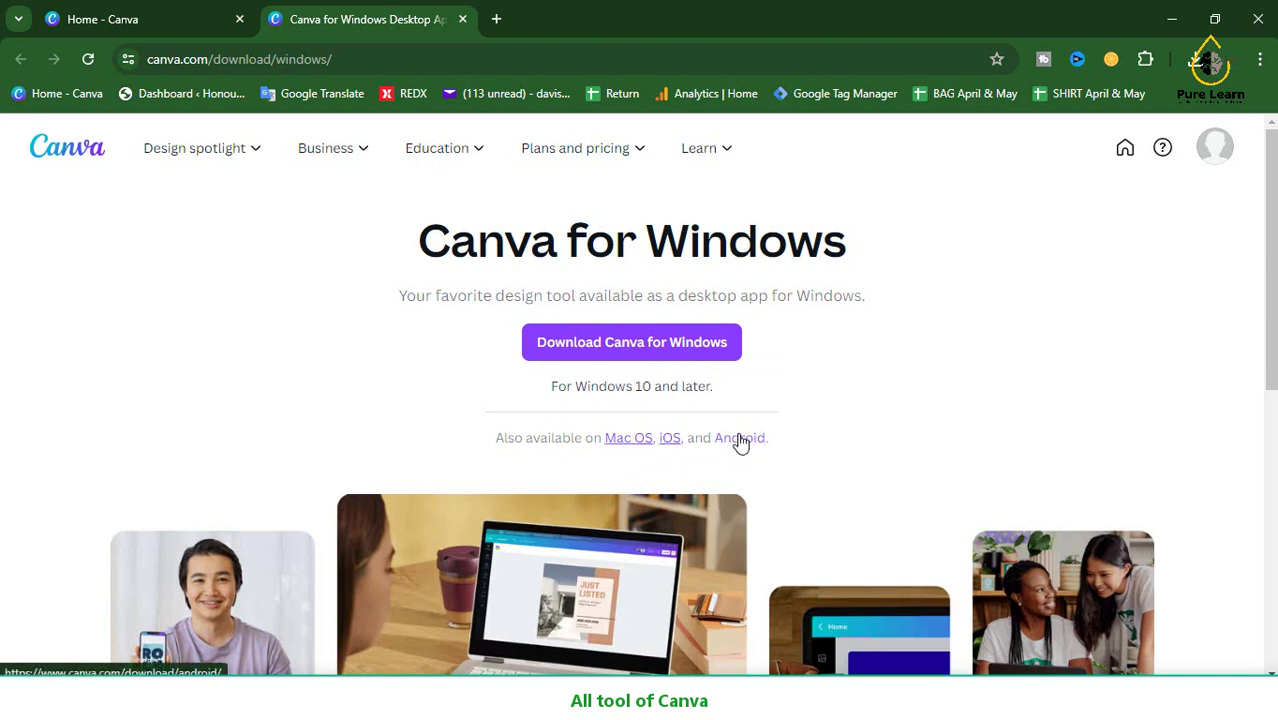
pyautogui.click(631, 345)
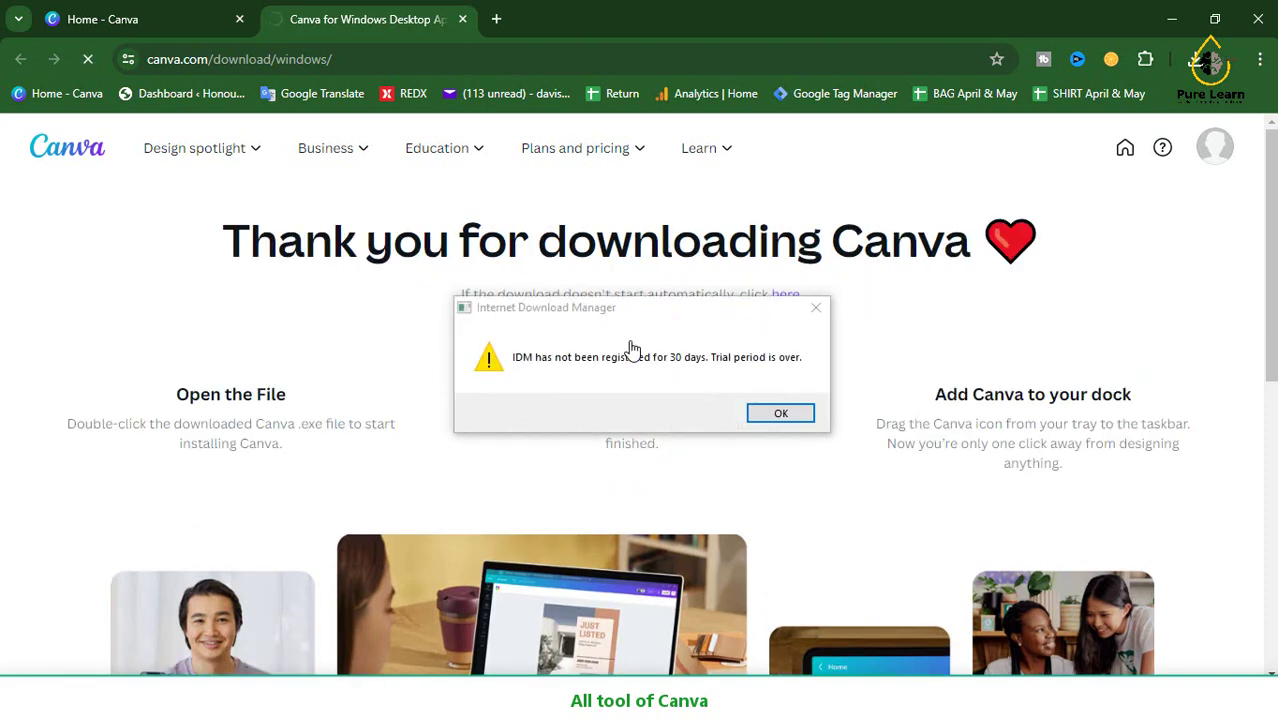
pyautogui.press('Return')
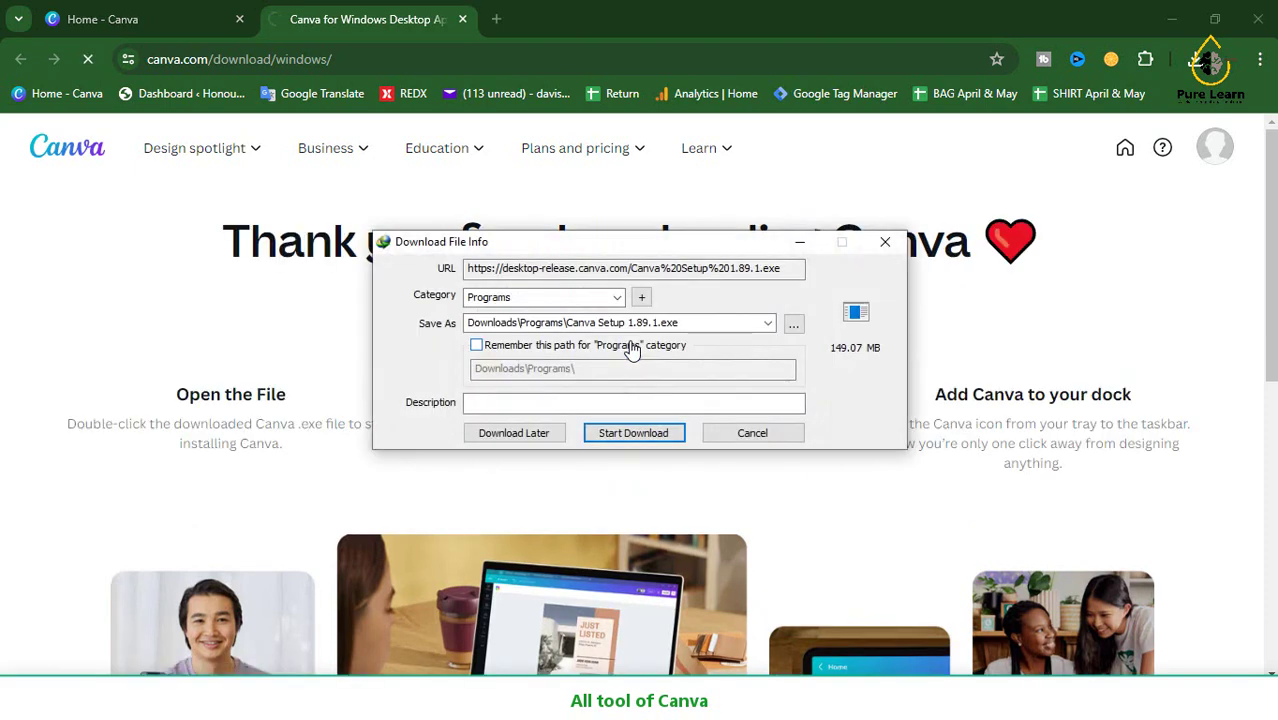
pyautogui.click(631, 433)
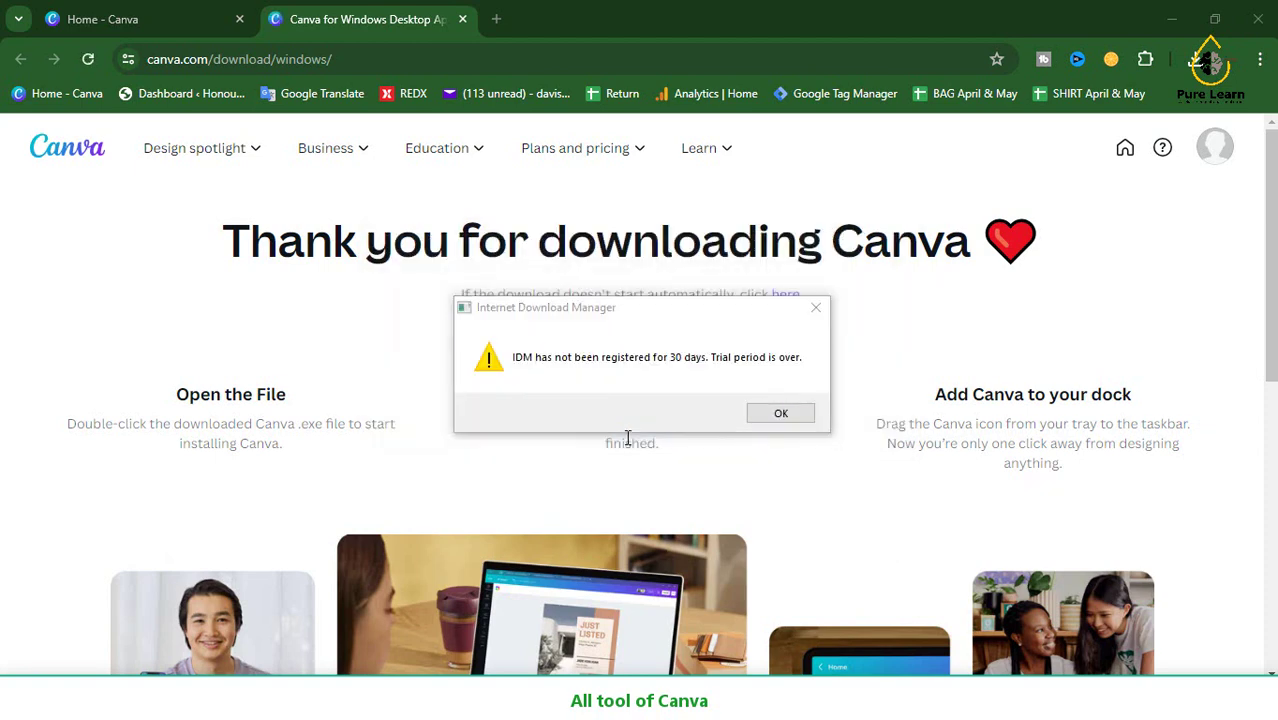
pyautogui.click(815, 310)
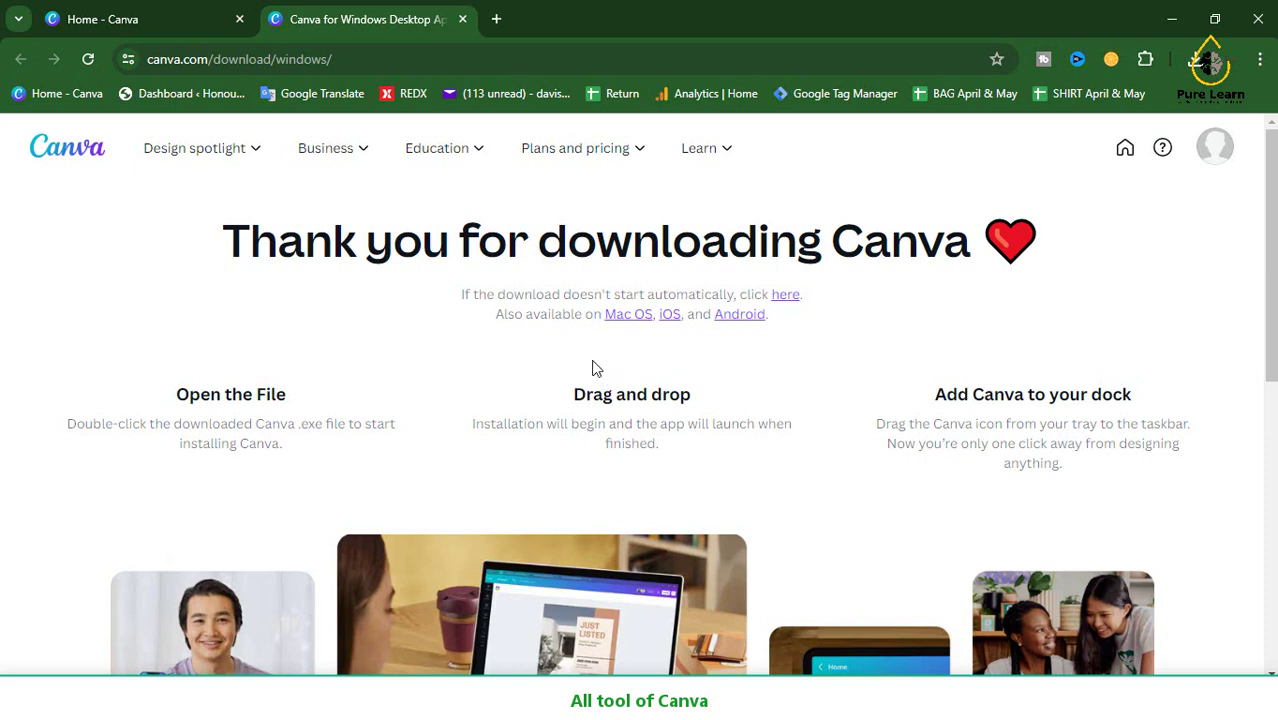
# - Close the Windows download page and the download manager's registration form, and check the notifications on the home page
pyautogui.click(462, 20)
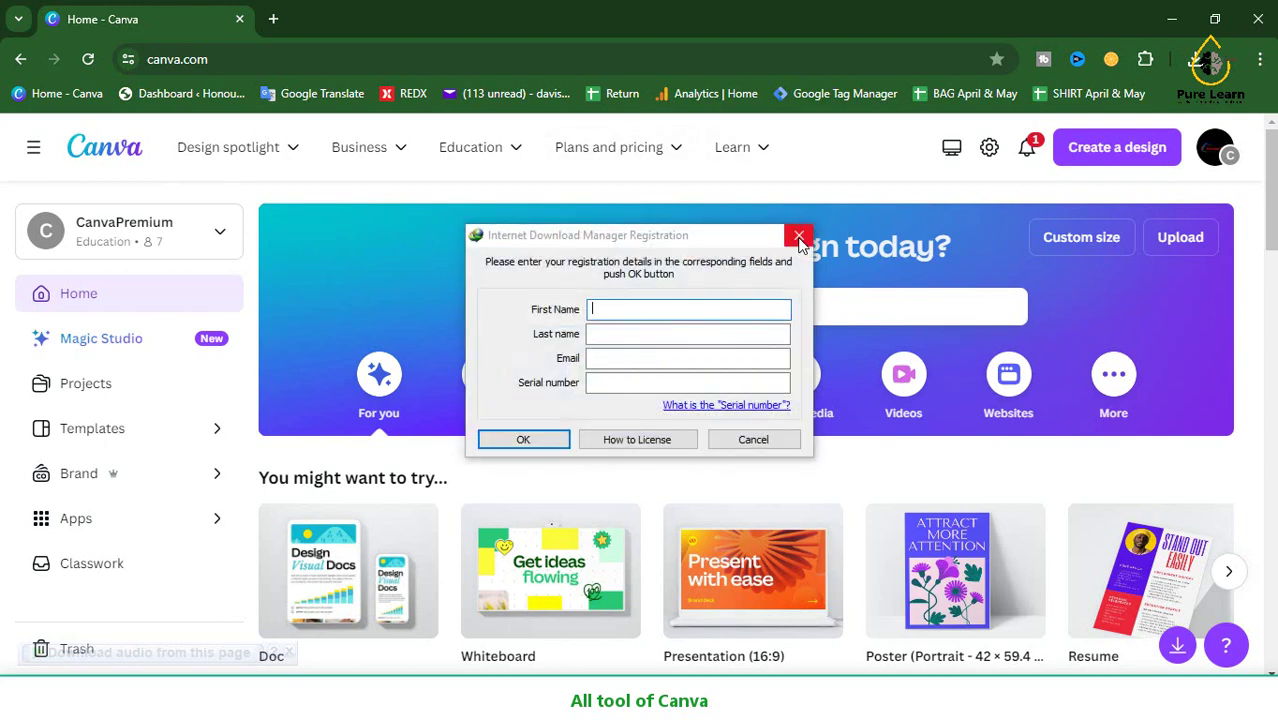
pyautogui.click(798, 235)
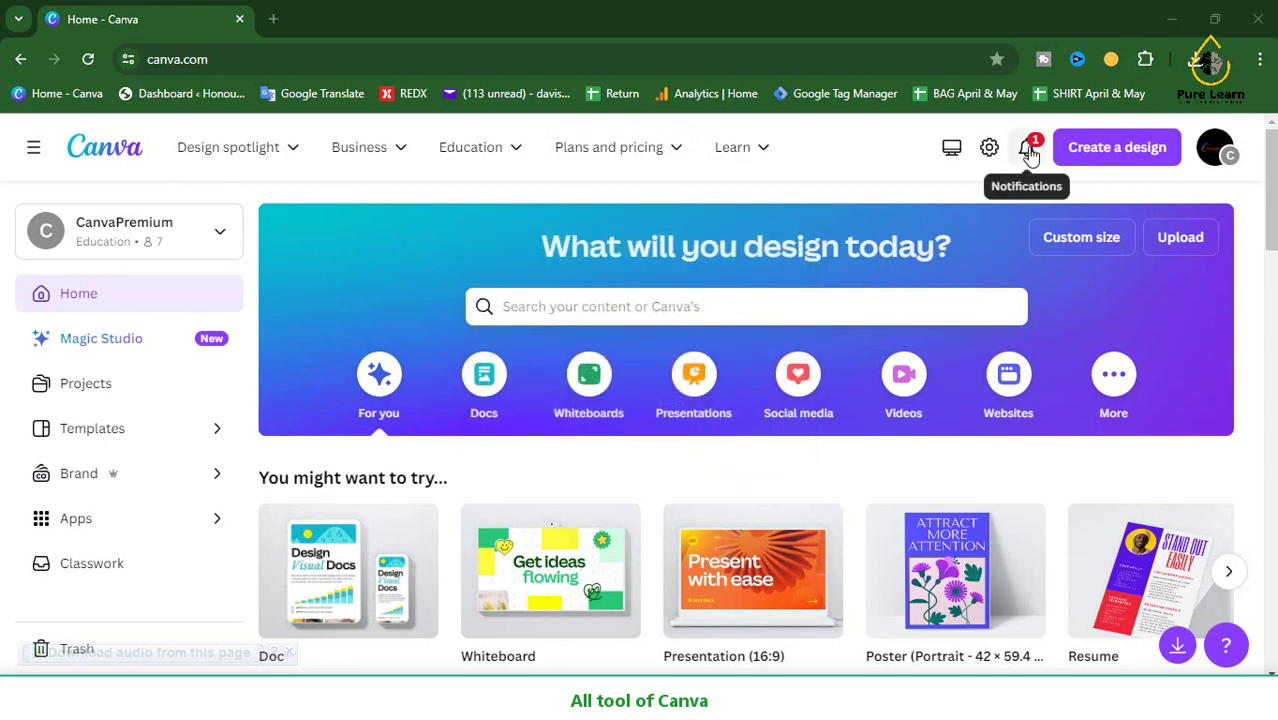
pyautogui.click(1026, 150)
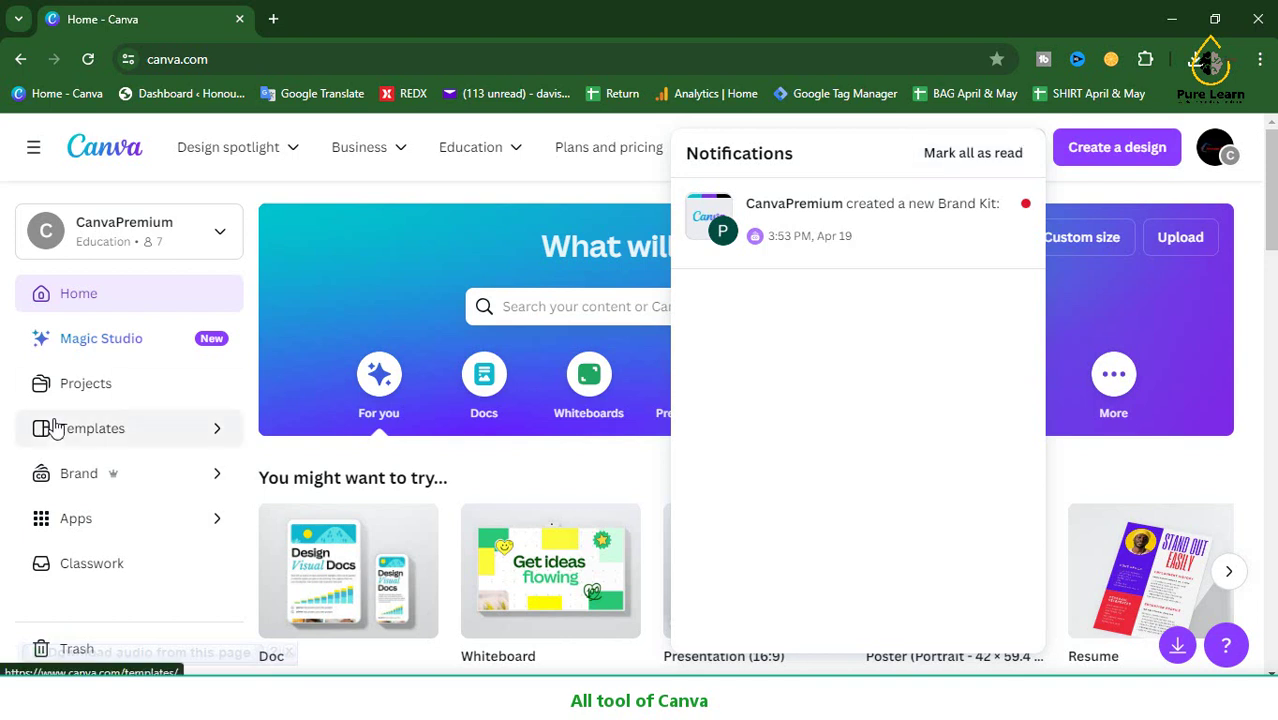
pyautogui.click(251, 256)
pyautogui.scroll(-4, 510, 500)
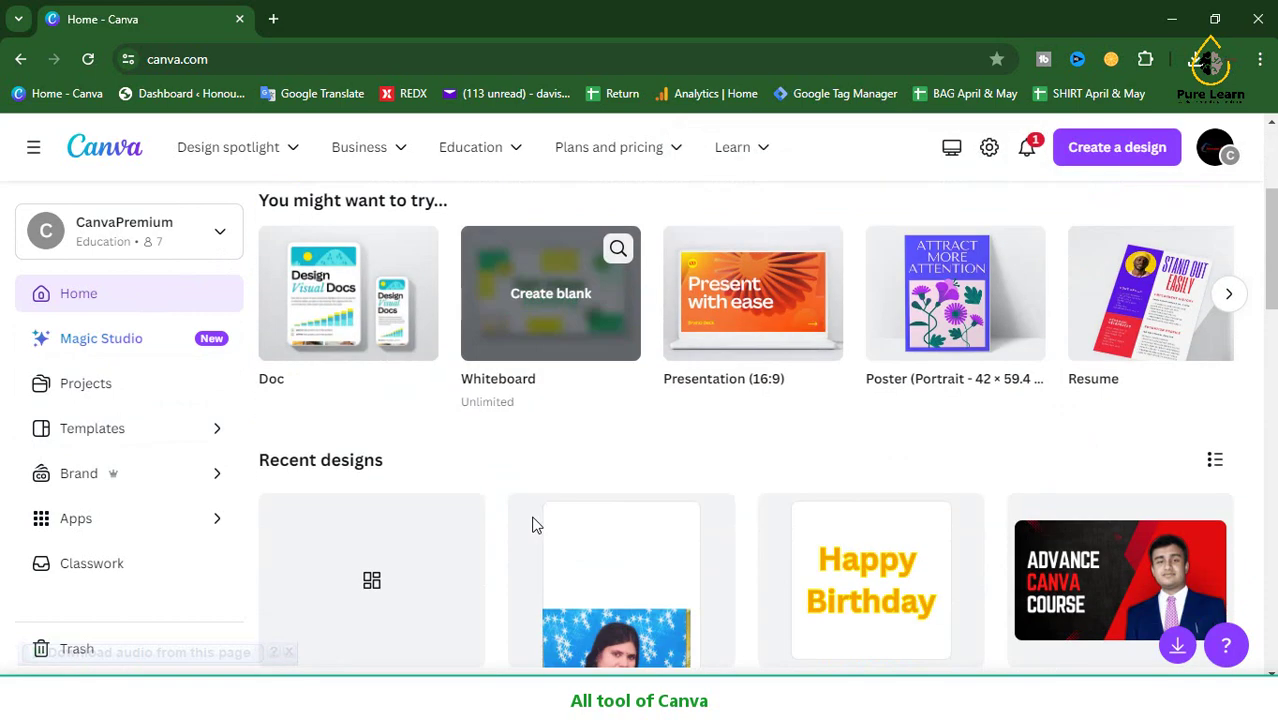
pyautogui.scroll(4, 533, 530)
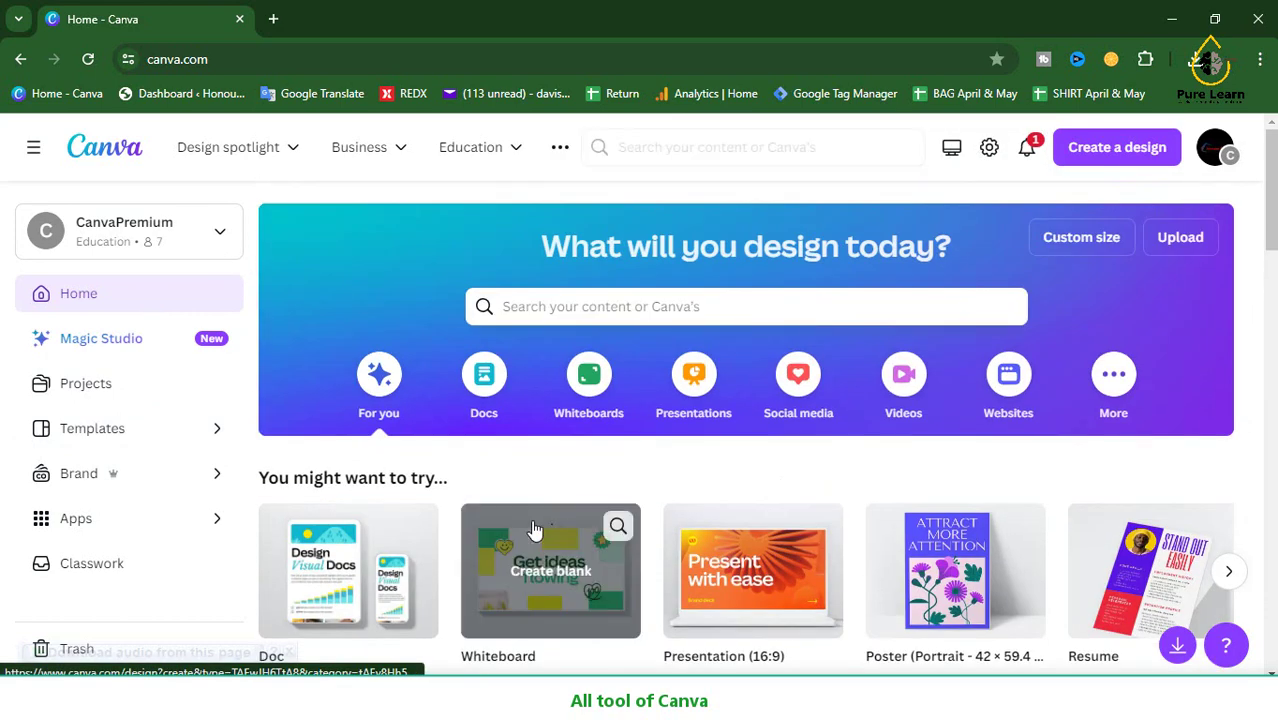
# - Open Magic Studio and play its introduction video, closing the download manager's completion window
pyautogui.click(120, 341)
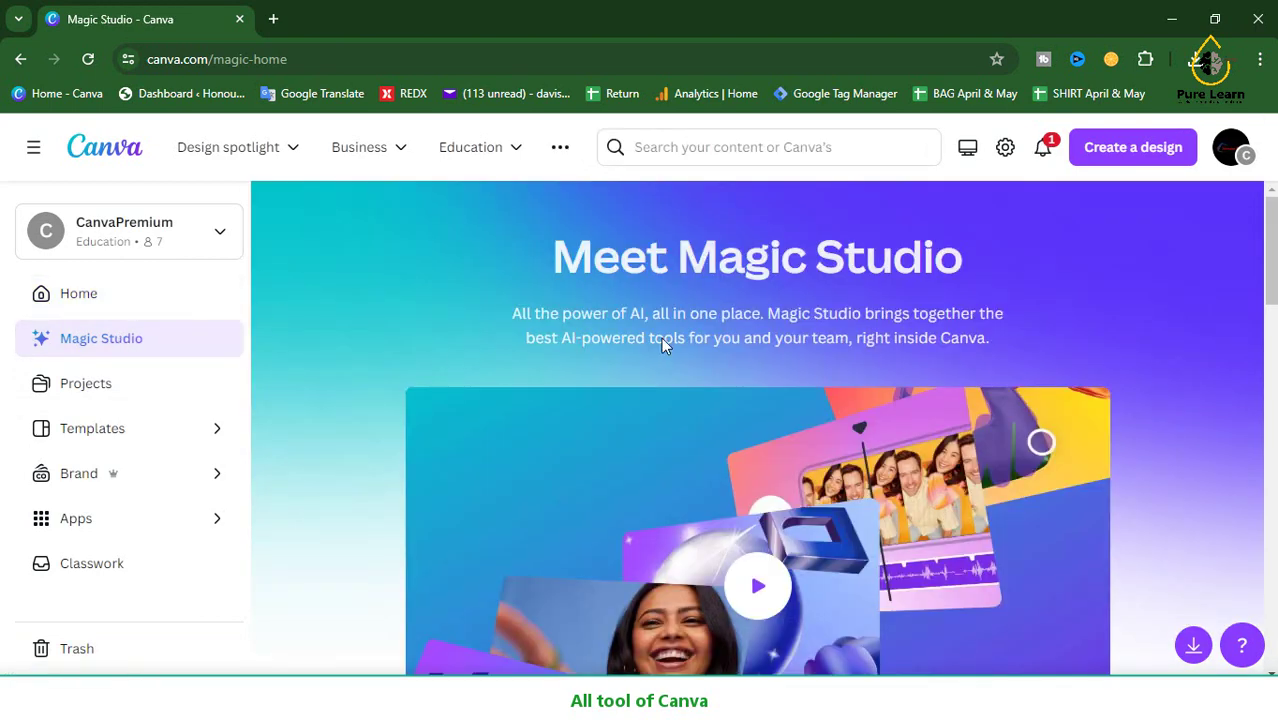
pyautogui.scroll(-4, 267, 413)
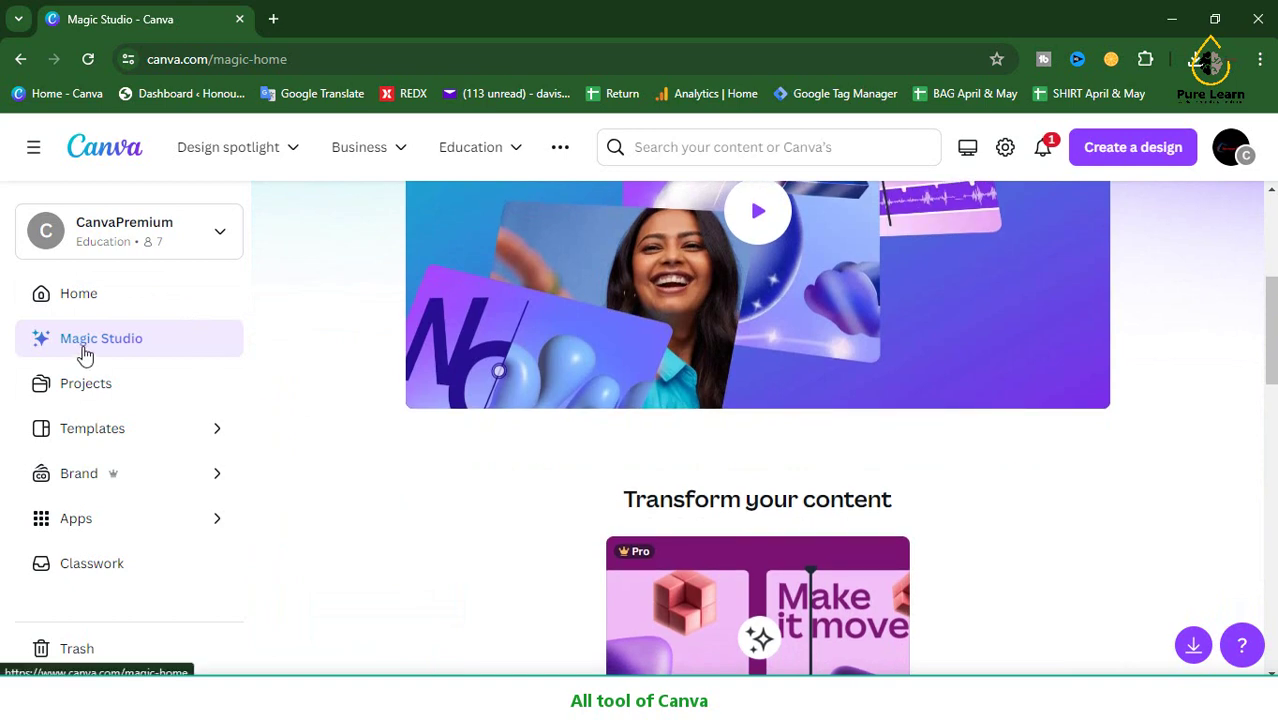
pyautogui.scroll(4, 716, 437)
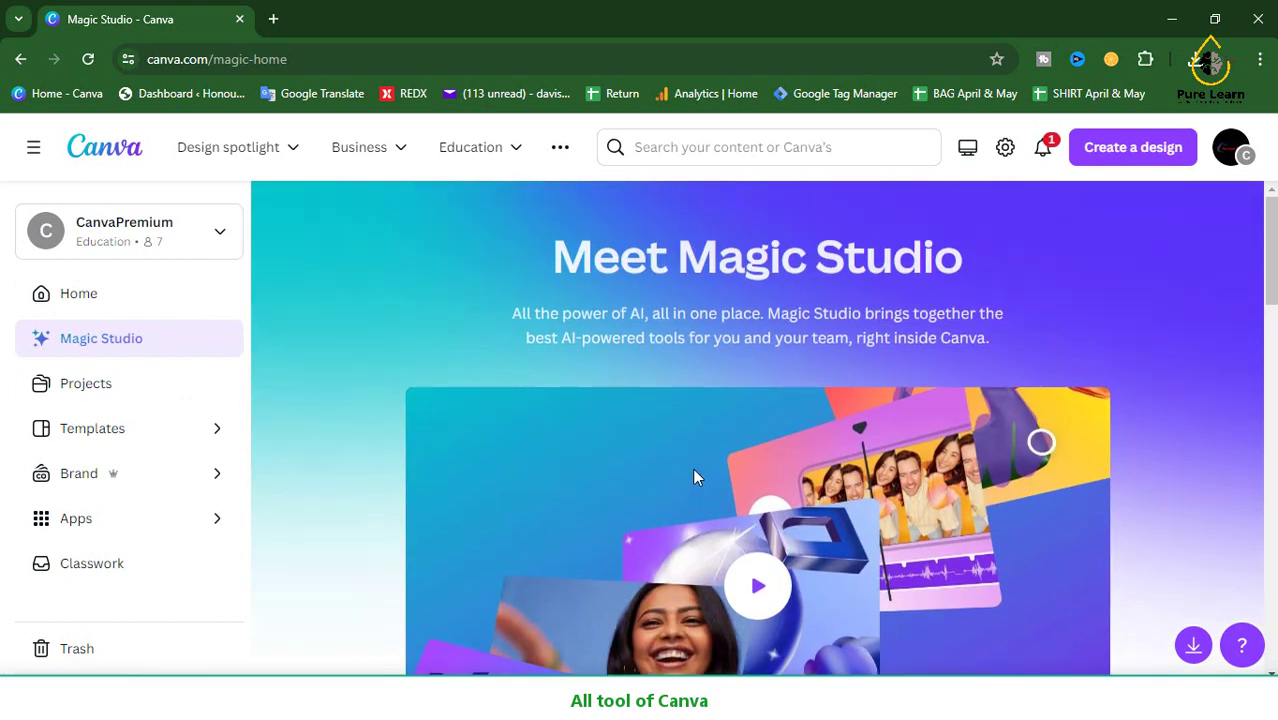
pyautogui.scroll(-4, 770, 282)
pyautogui.scroll(1, 767, 286)
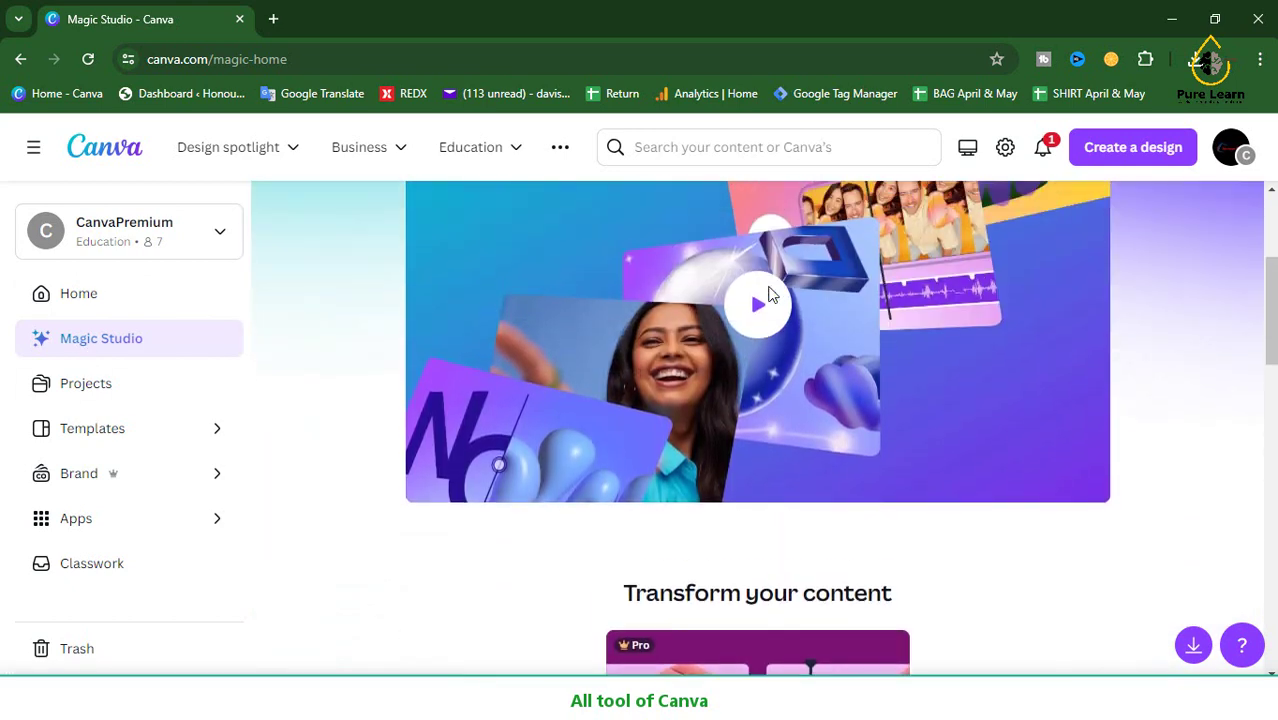
pyautogui.click(760, 310)
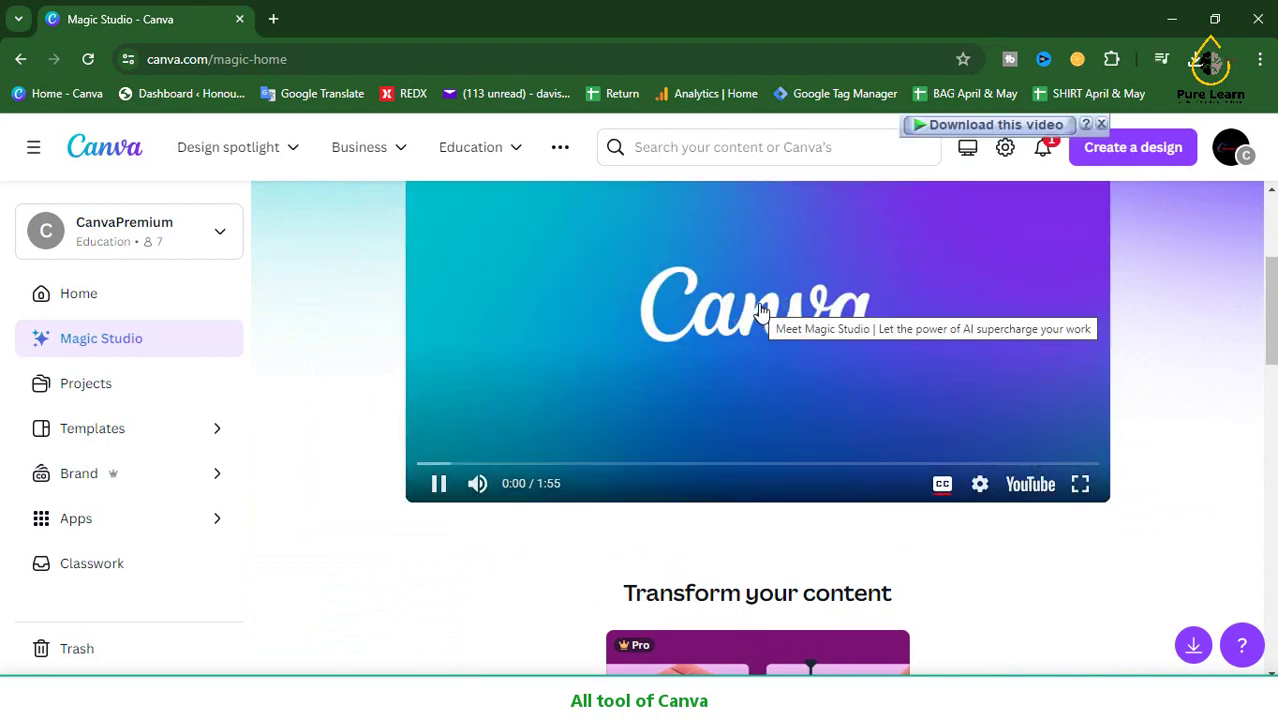
pyautogui.scroll(2, 688, 408)
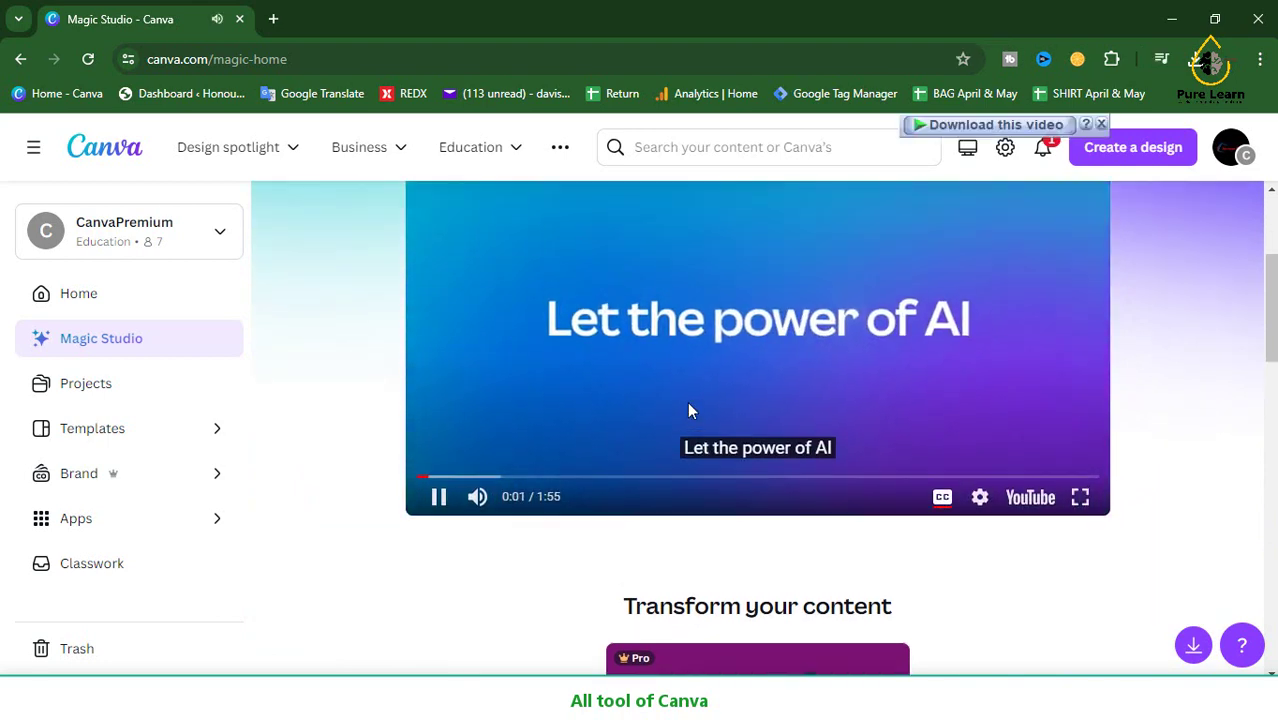
pyautogui.scroll(-1, 688, 410)
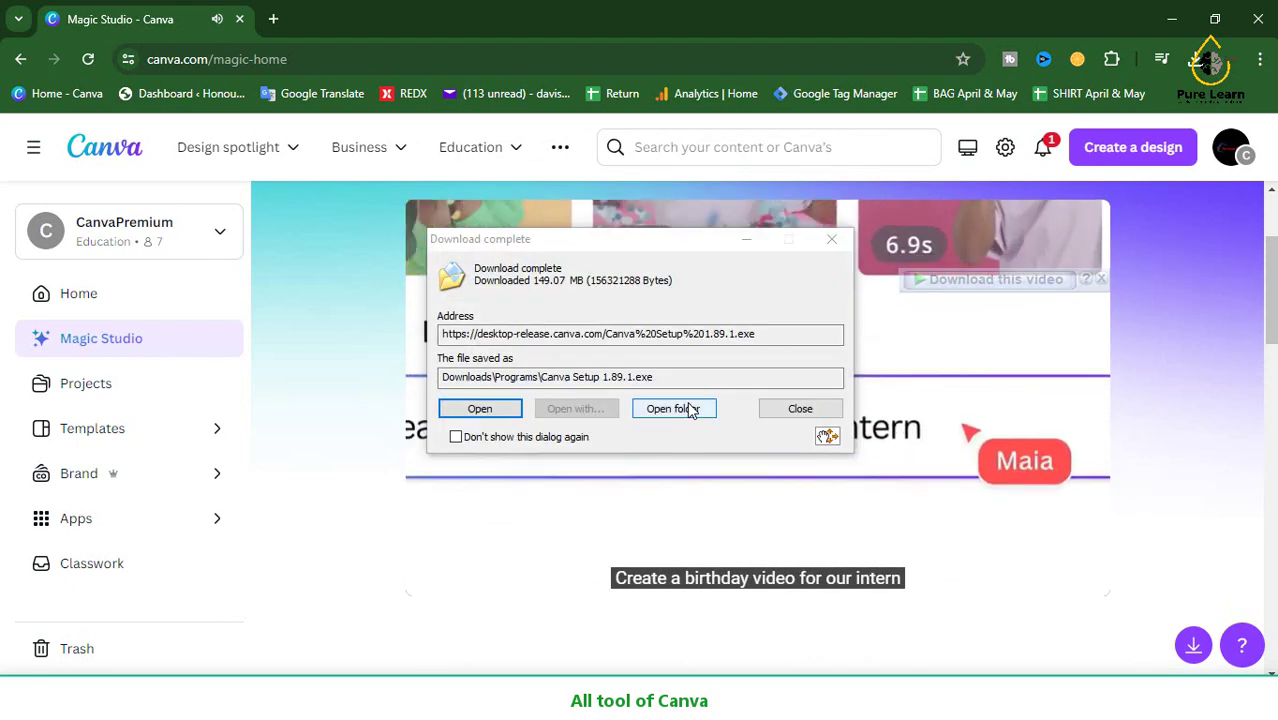
pyautogui.click(832, 240)
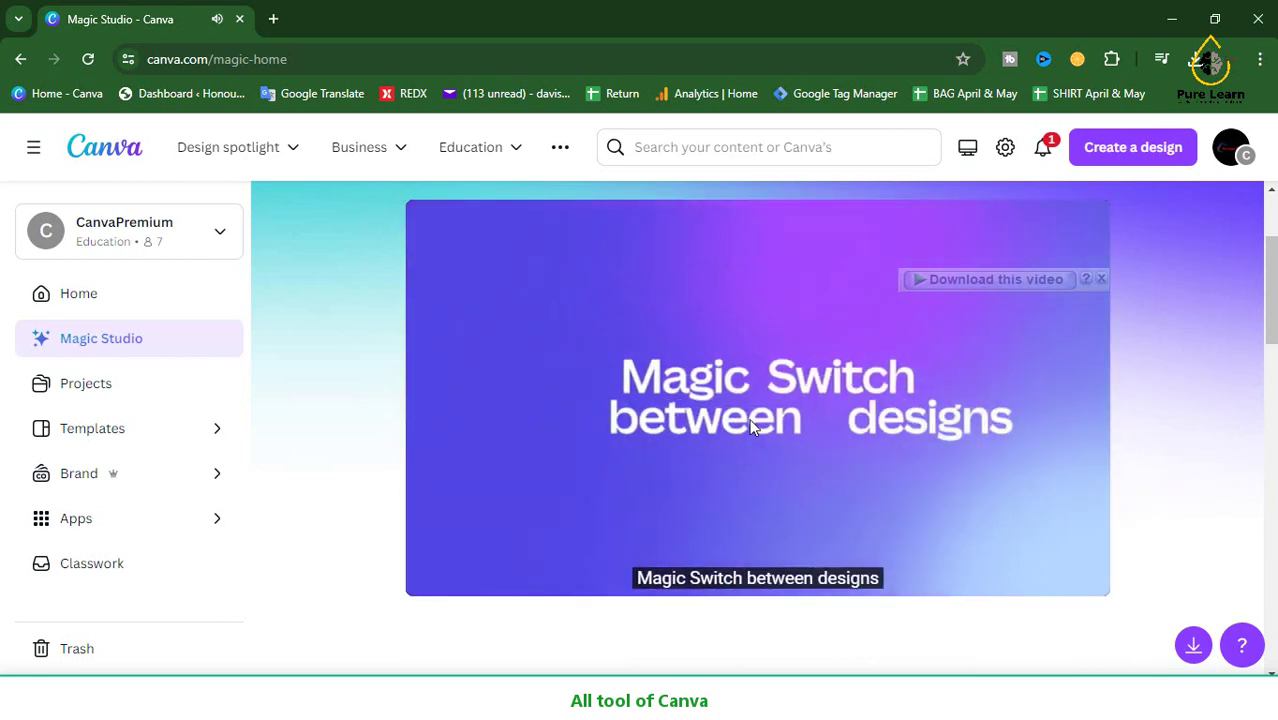
# - Look through the Magic Studio tools, including Magic Animate, Magic Grab and Magic Expand
pyautogui.scroll(-1, 679, 462)
pyautogui.scroll(-2, 677, 460)
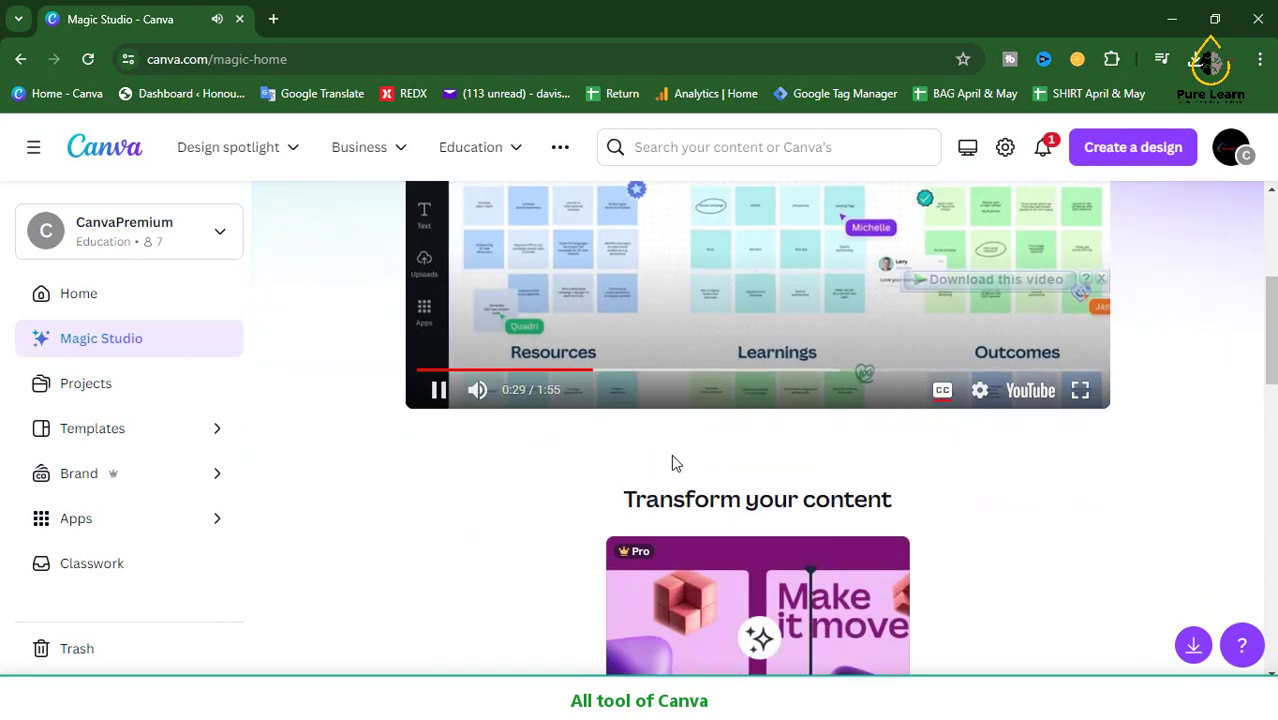
pyautogui.scroll(-1, 668, 480)
pyautogui.scroll(3, 668, 490)
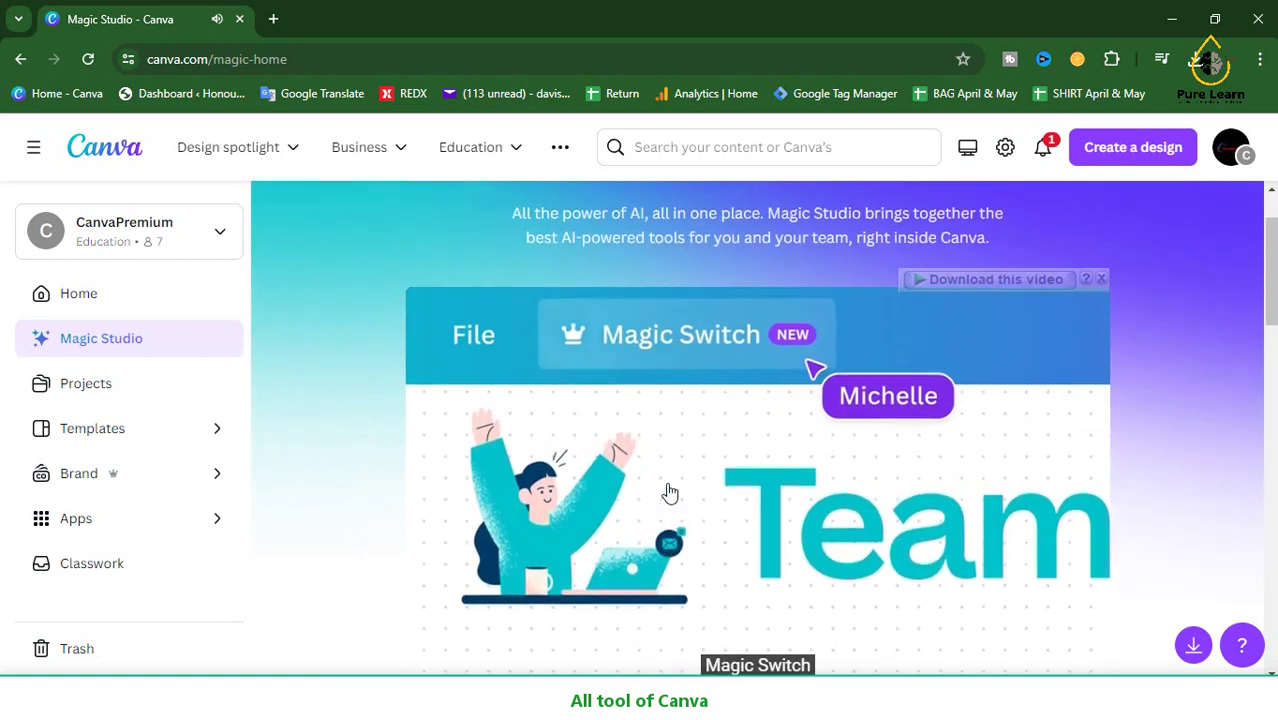
pyautogui.scroll(-4, 519, 450)
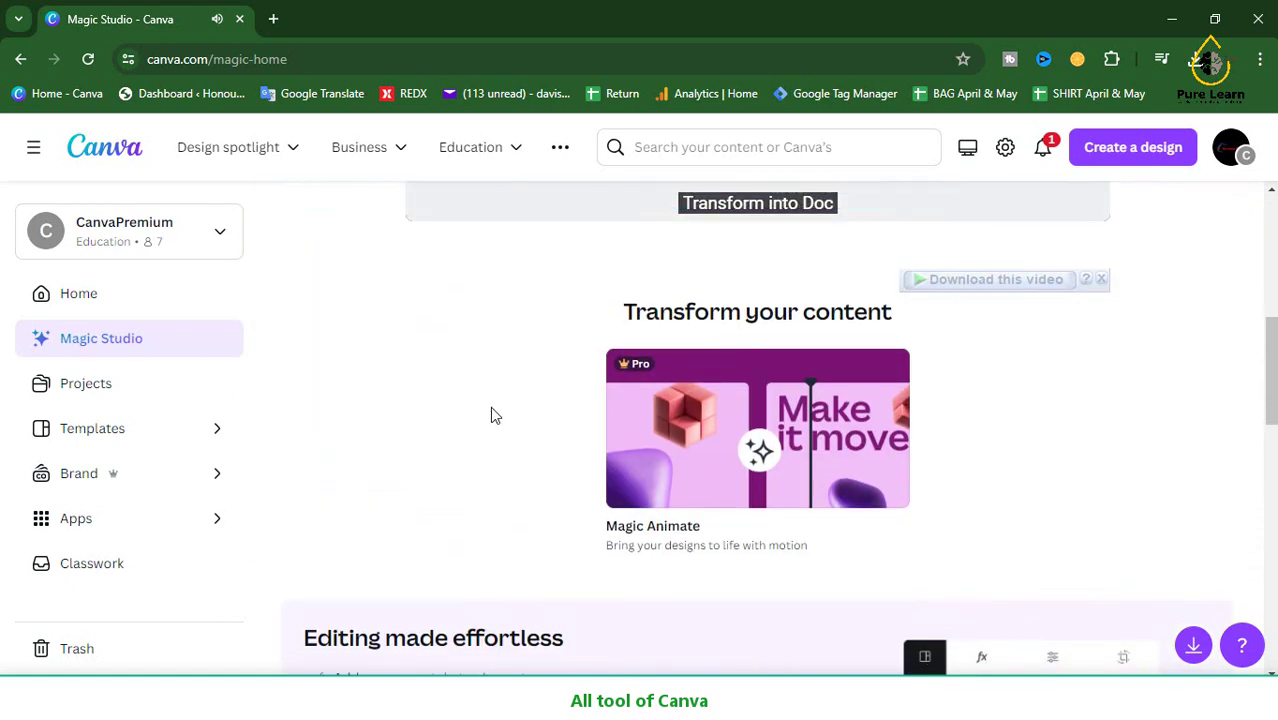
pyautogui.scroll(2, 491, 416)
pyautogui.scroll(-2, 628, 424)
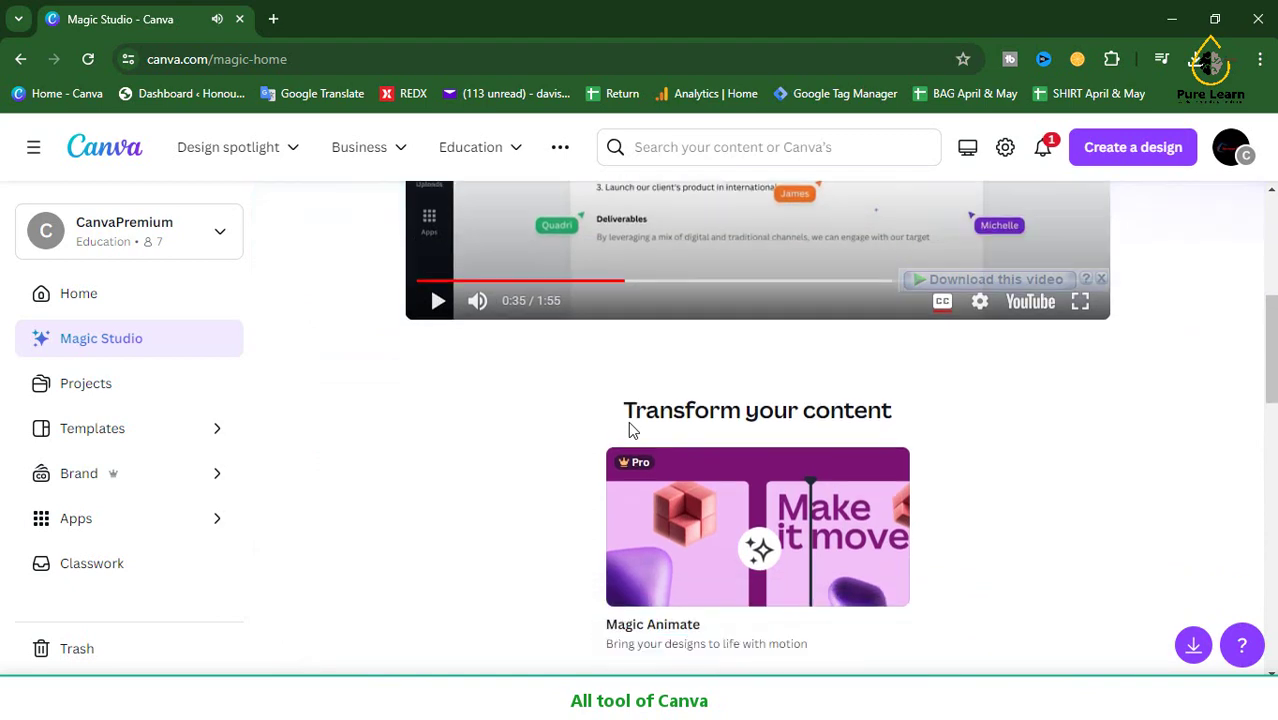
pyautogui.scroll(-4, 635, 440)
pyautogui.scroll(-2, 633, 436)
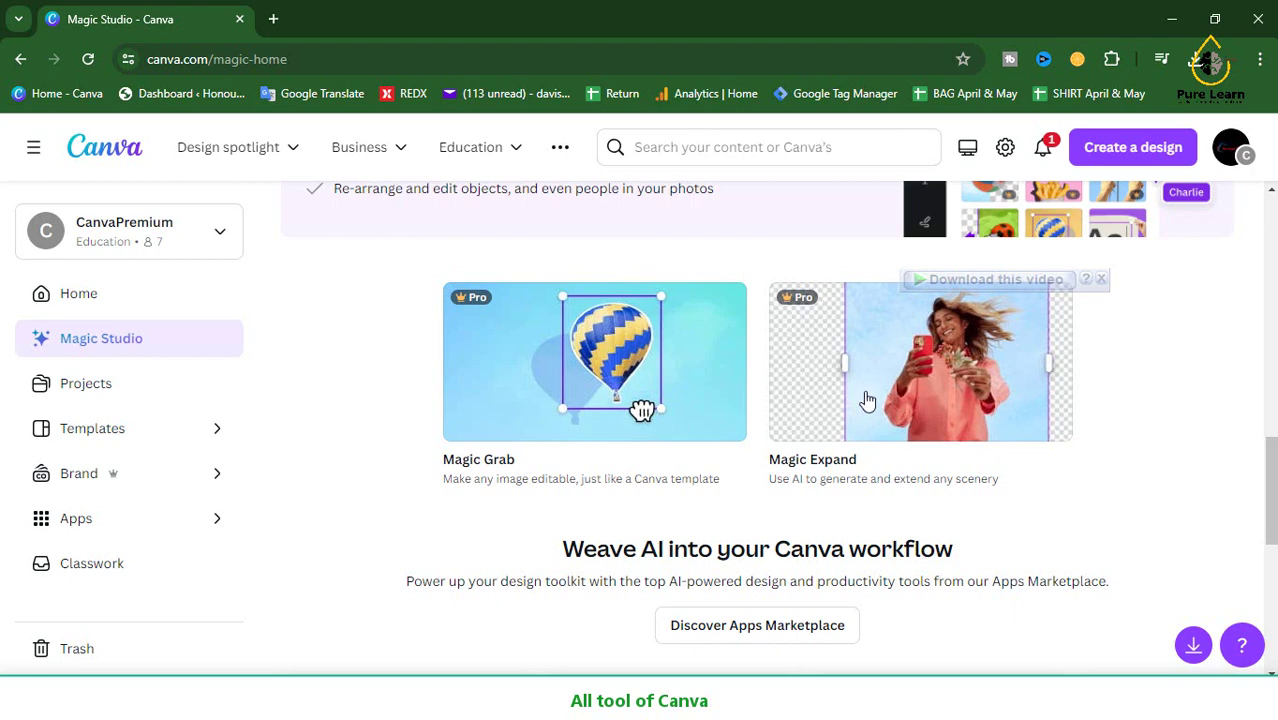
# - Browse the AI-powered apps below the Magic Studio tools through to PixelPerfect and return to DALL·E
pyautogui.scroll(-5, 868, 400)
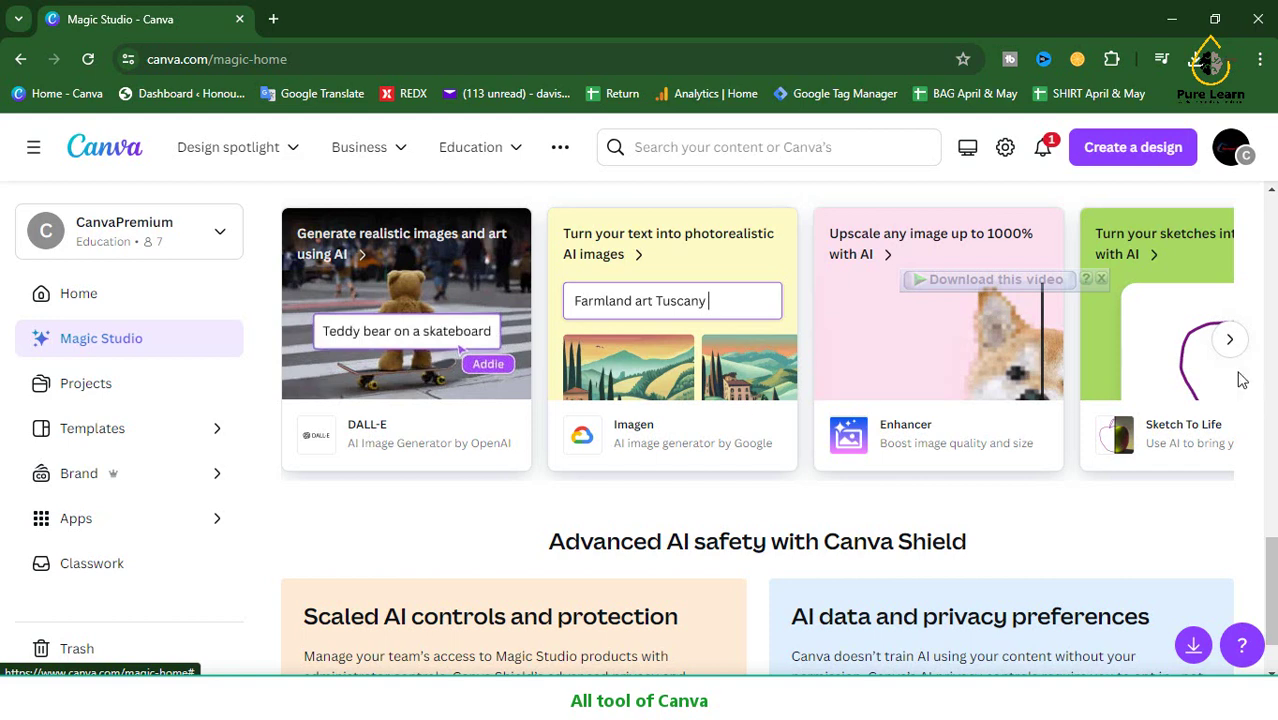
pyautogui.click(1229, 342)
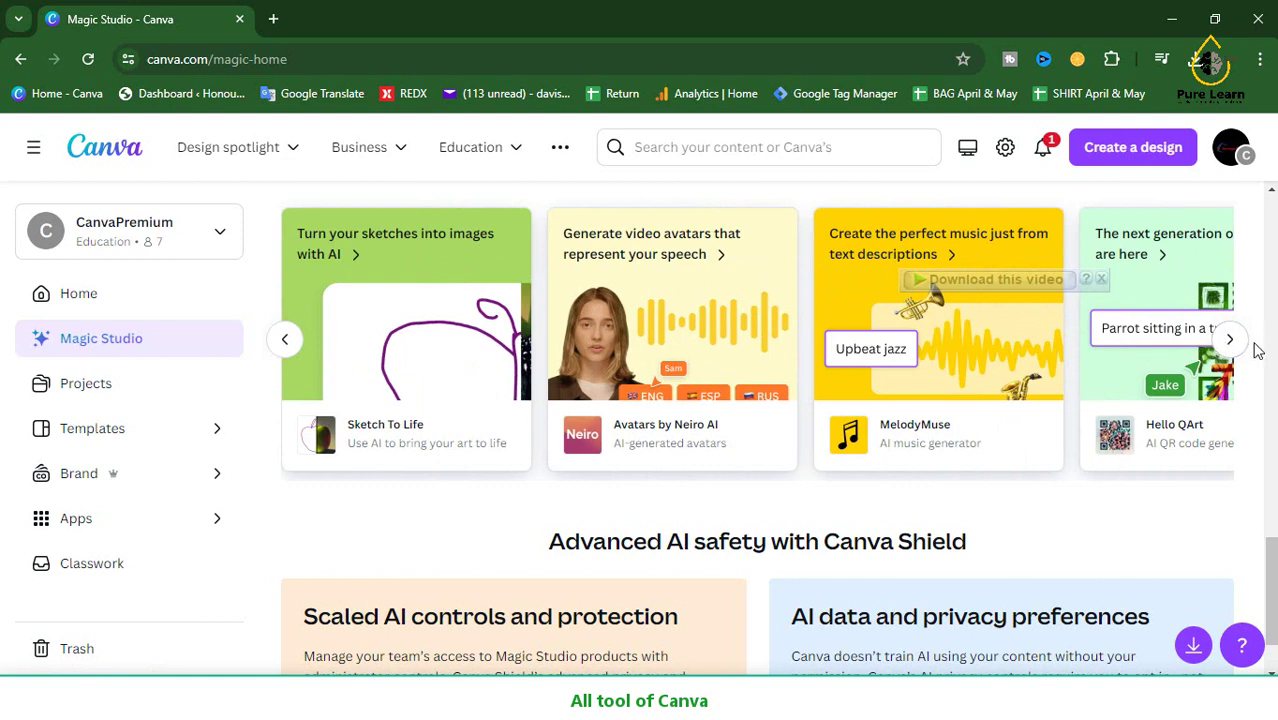
pyautogui.click(1230, 343)
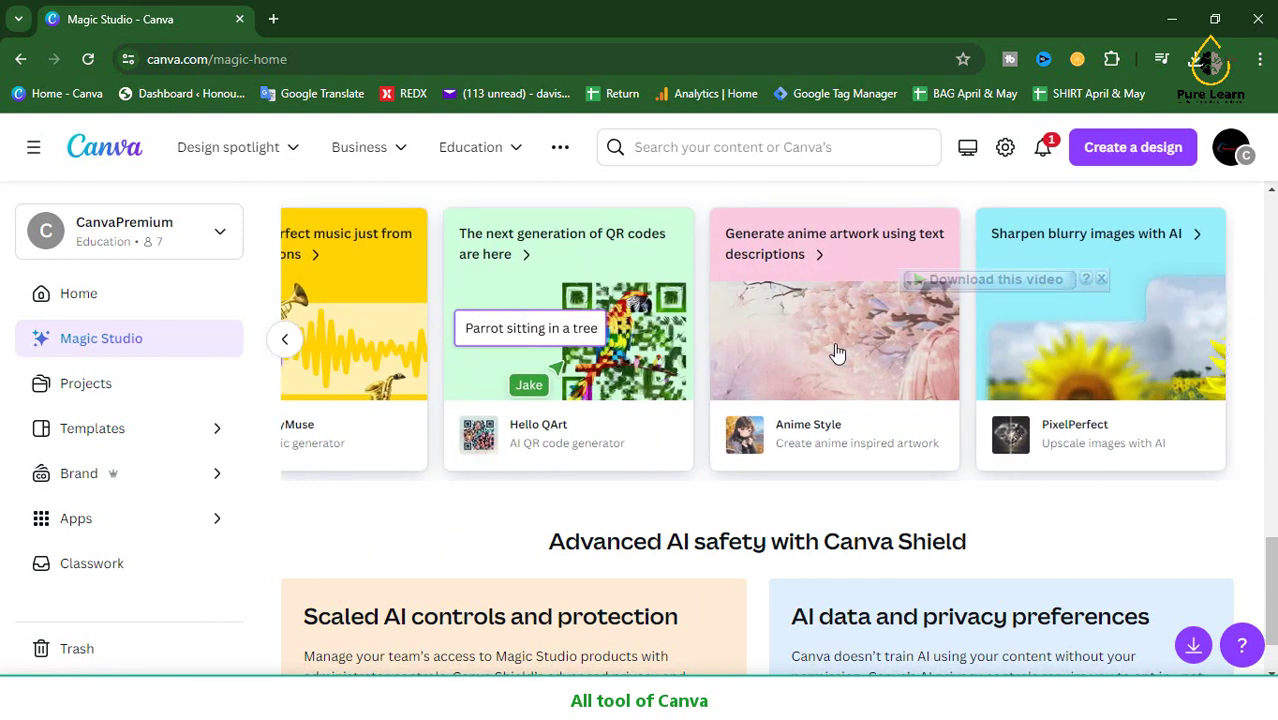
pyautogui.click(286, 340)
pyautogui.click(286, 340)
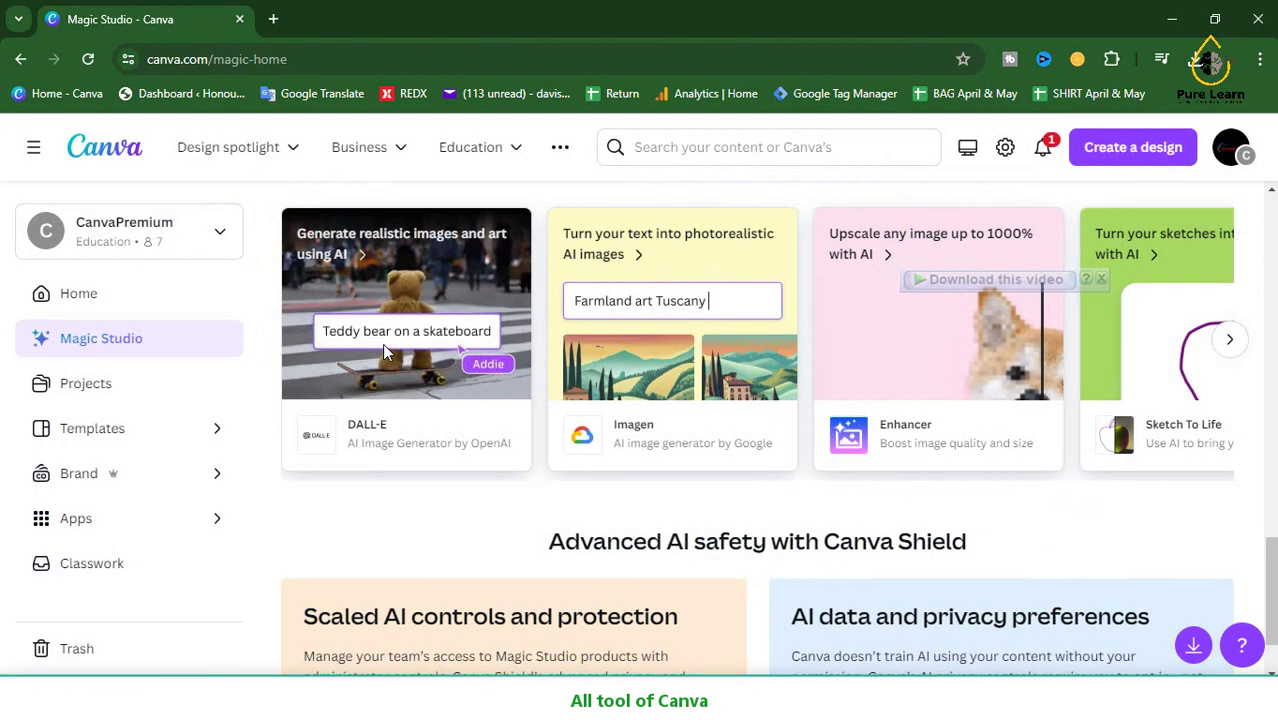
# - Open the DALL·E app in the existing 1970 x 4160 px untitled design from your projects
pyautogui.click(385, 347)
pyautogui.click(936, 480)
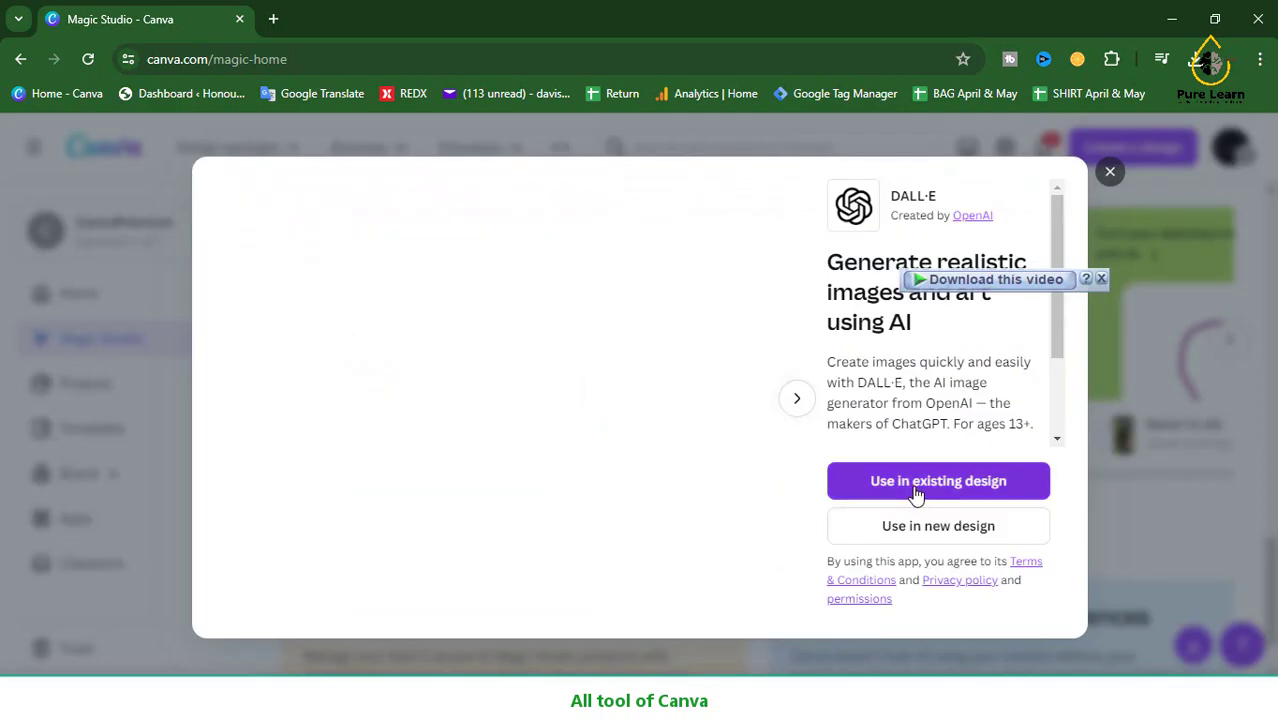
pyautogui.click(910, 486)
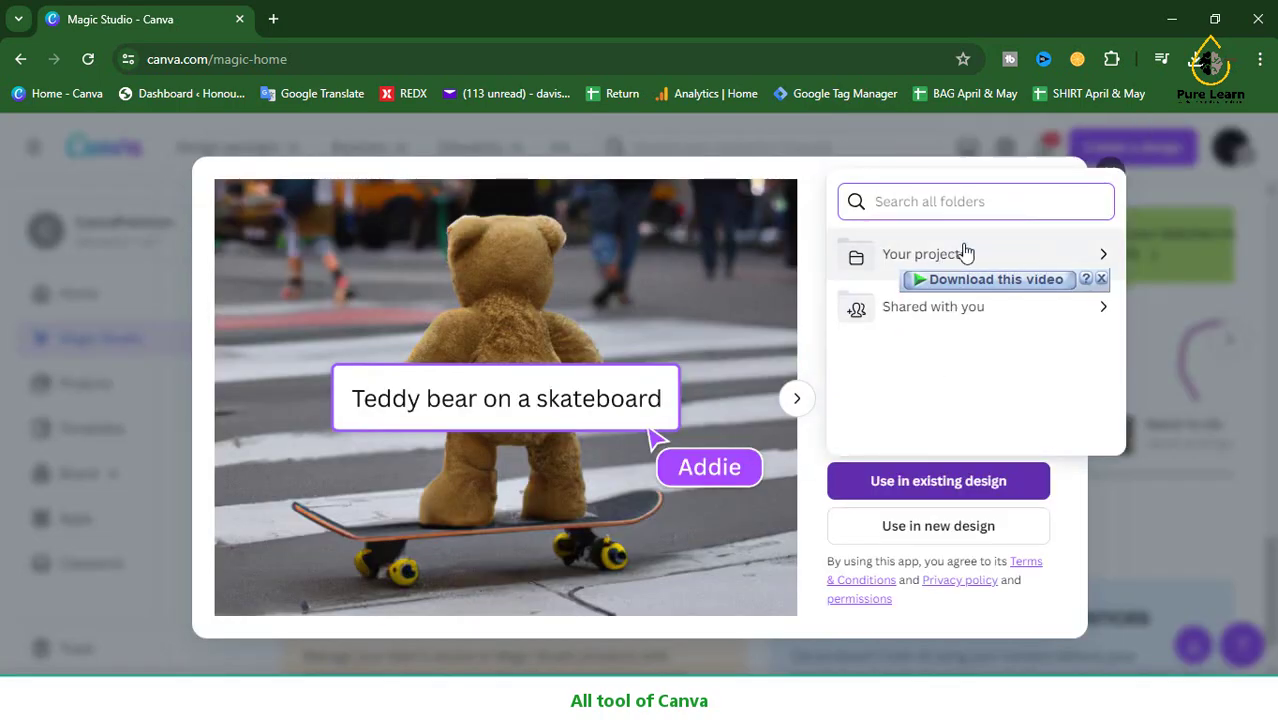
pyautogui.click(966, 253)
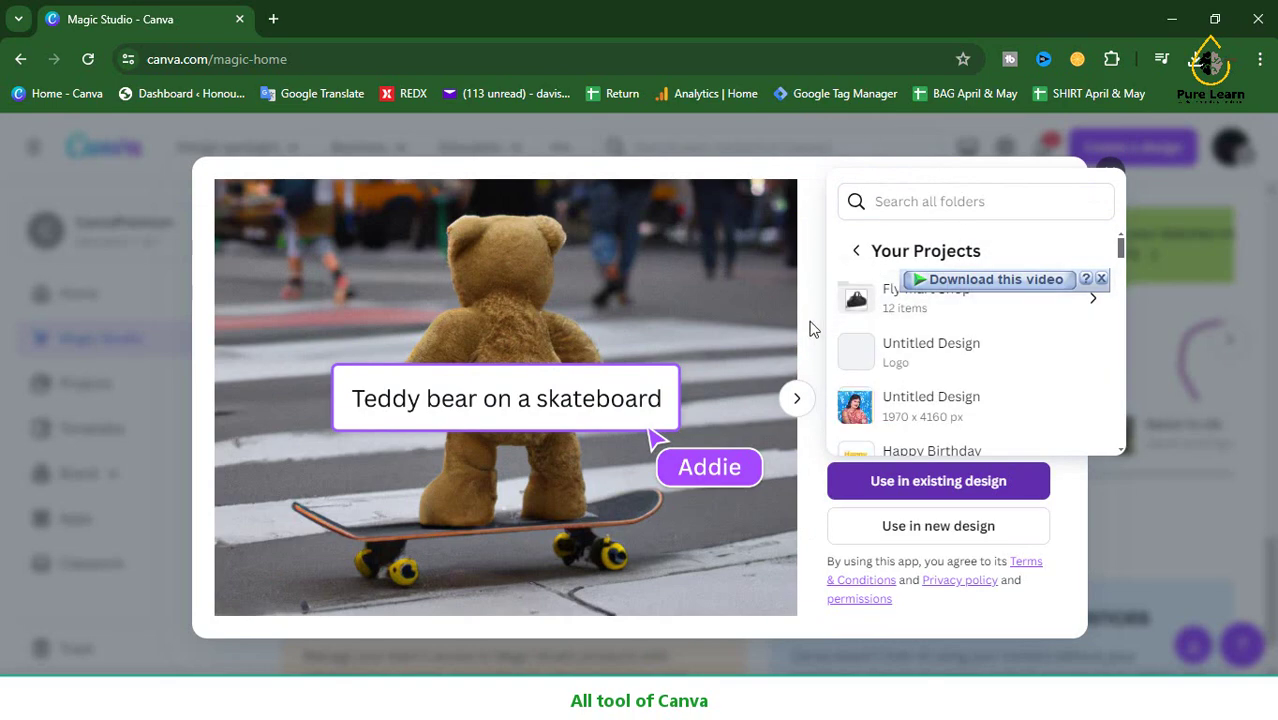
pyautogui.click(858, 410)
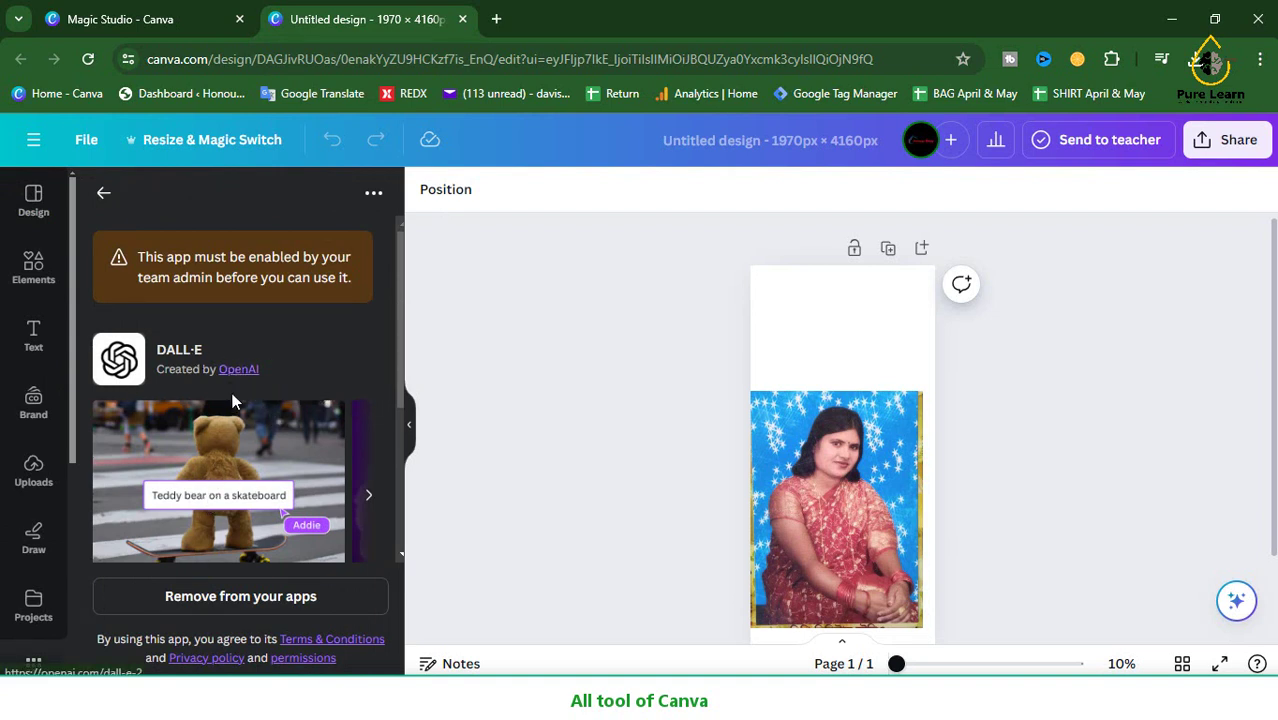
# - Read the DALL·E app's description and permissions, briefly opening its OpenAI link and closing that page
pyautogui.scroll(-3, 232, 401)
pyautogui.scroll(1, 232, 401)
pyautogui.scroll(-1, 232, 401)
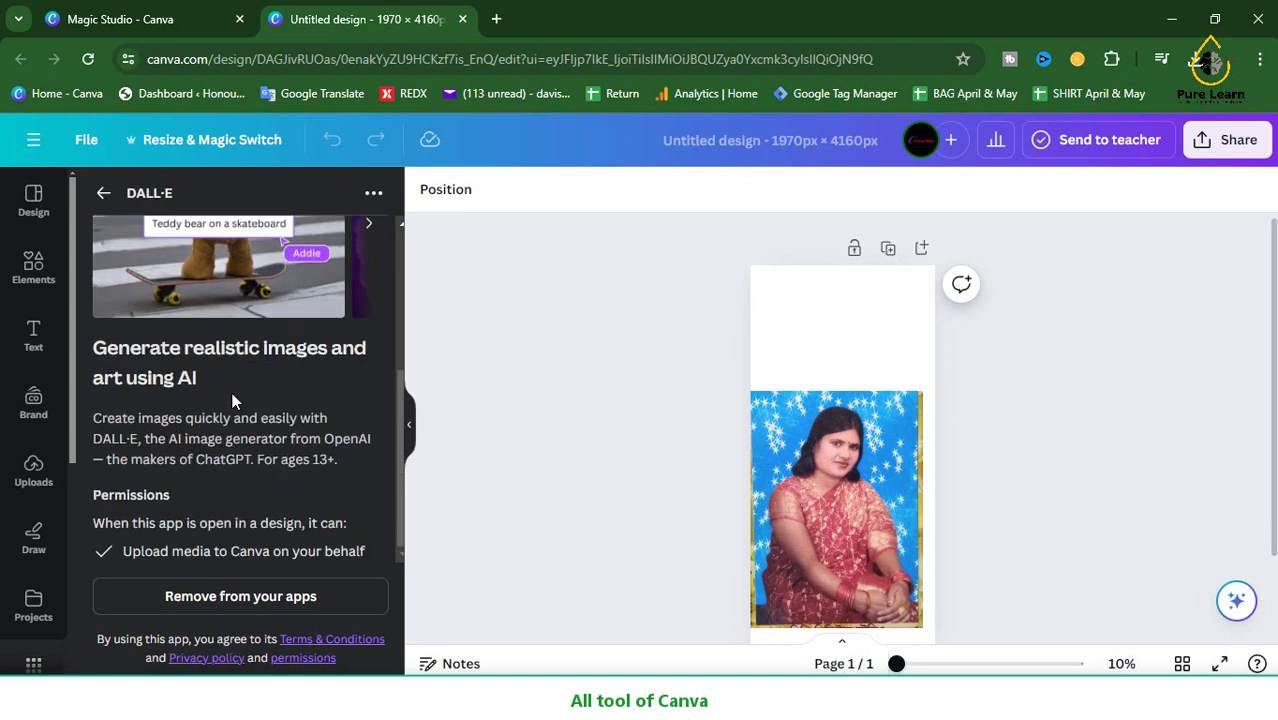
pyautogui.scroll(2, 232, 401)
pyautogui.scroll(2, 291, 423)
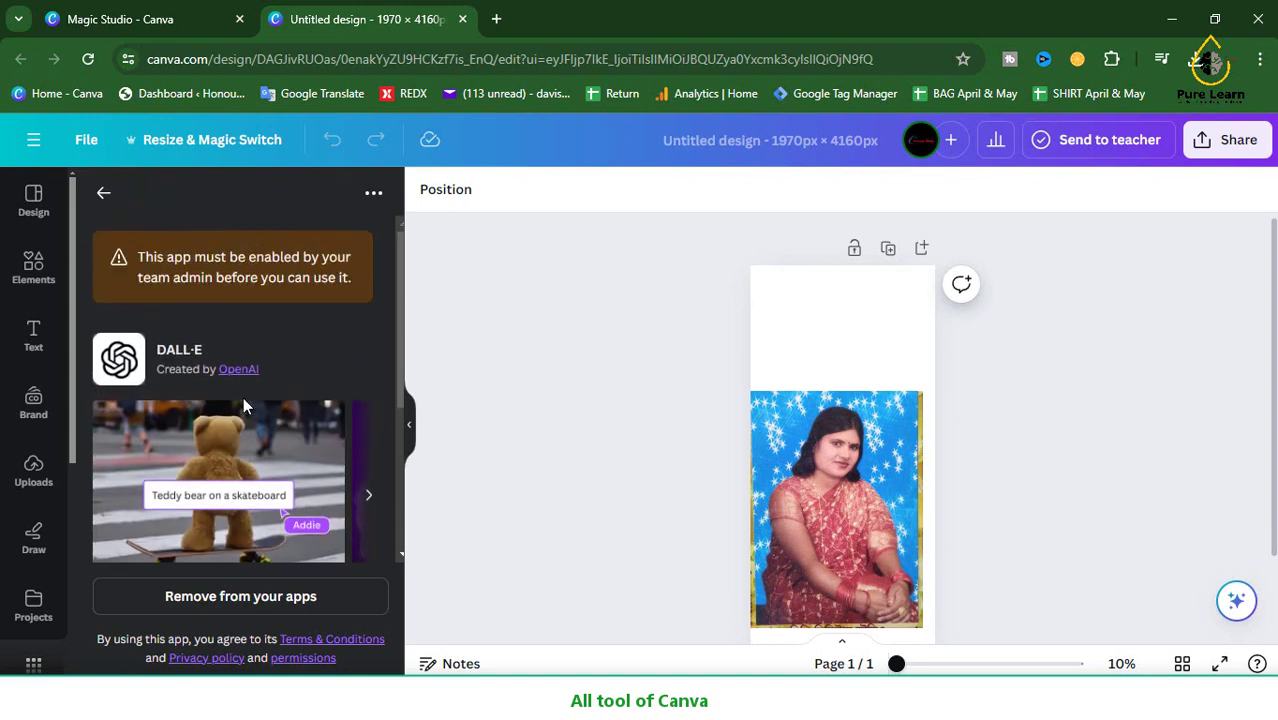
pyautogui.click(249, 377)
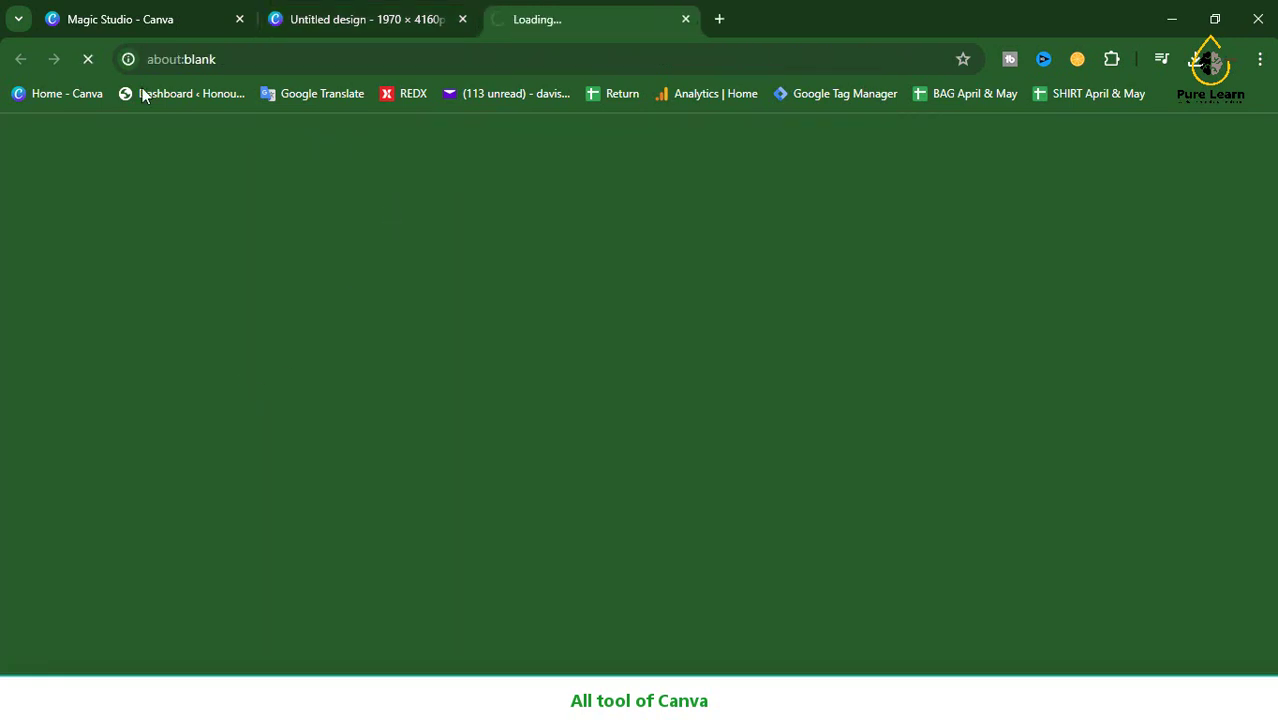
pyautogui.click(685, 20)
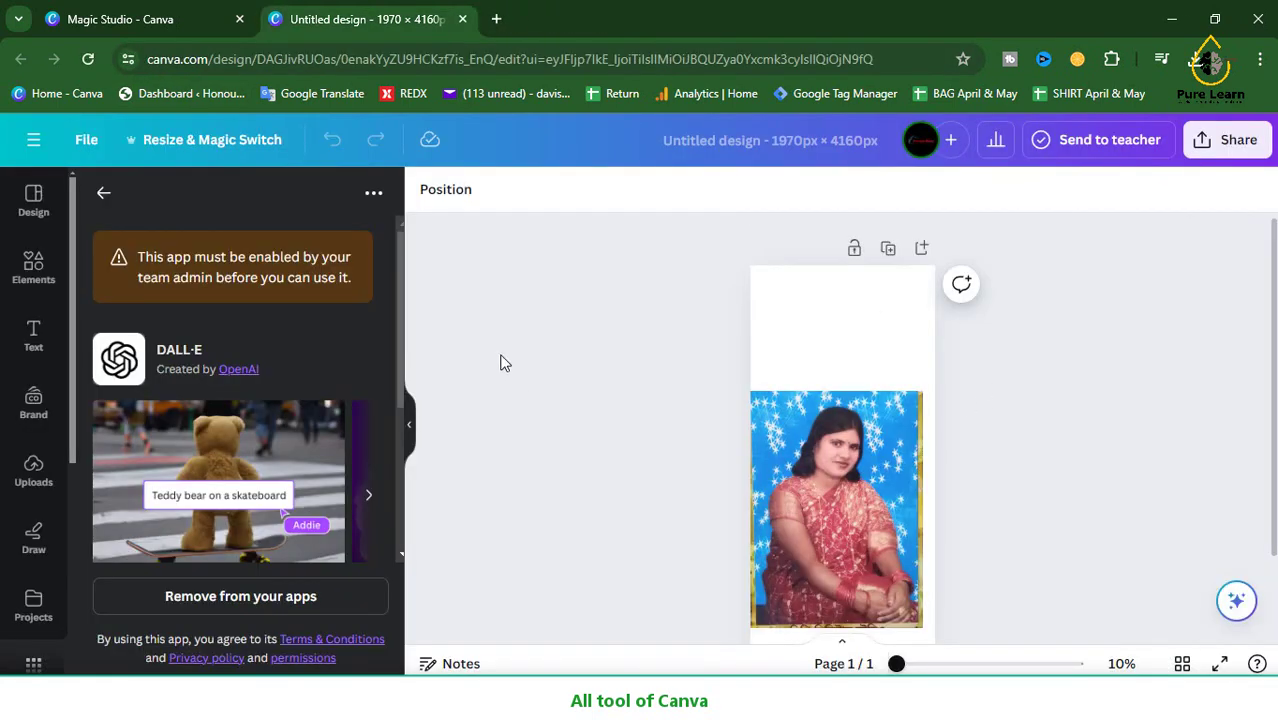
pyautogui.scroll(-3, 252, 401)
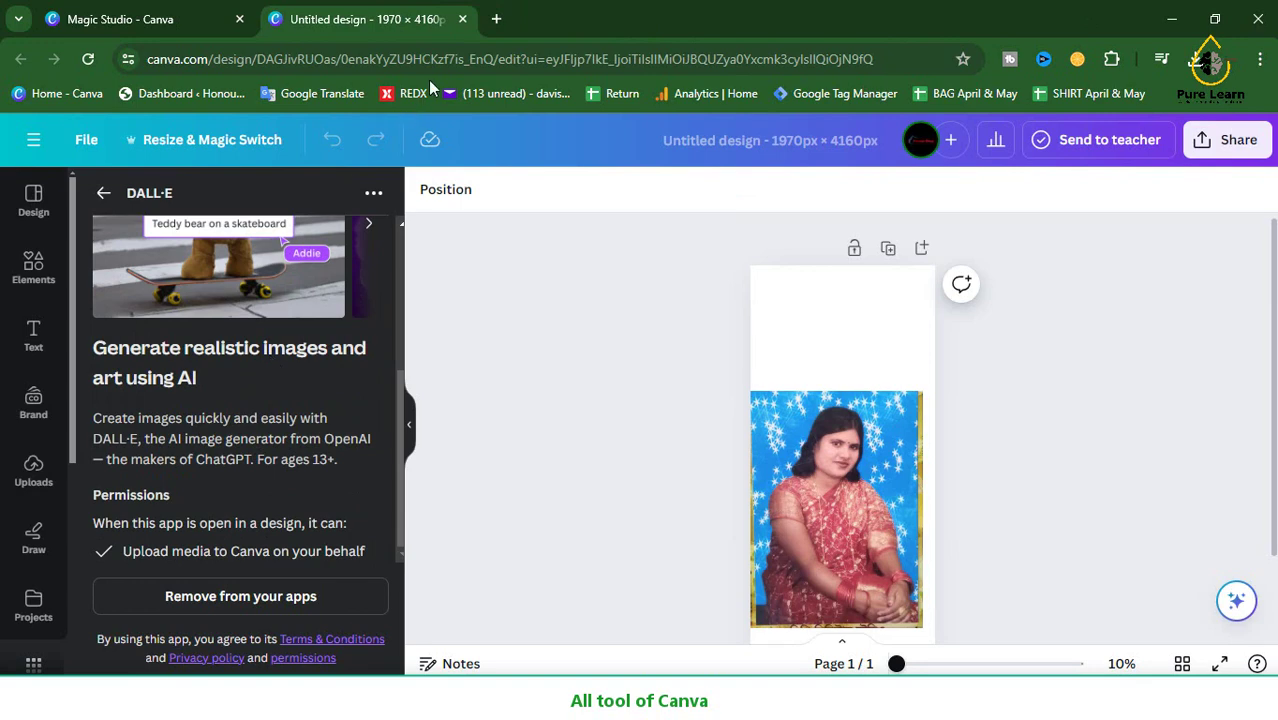
# - Close the design and the DALL·E app details, and view Magic Studio's Canva Shield AI safety section
pyautogui.click(462, 20)
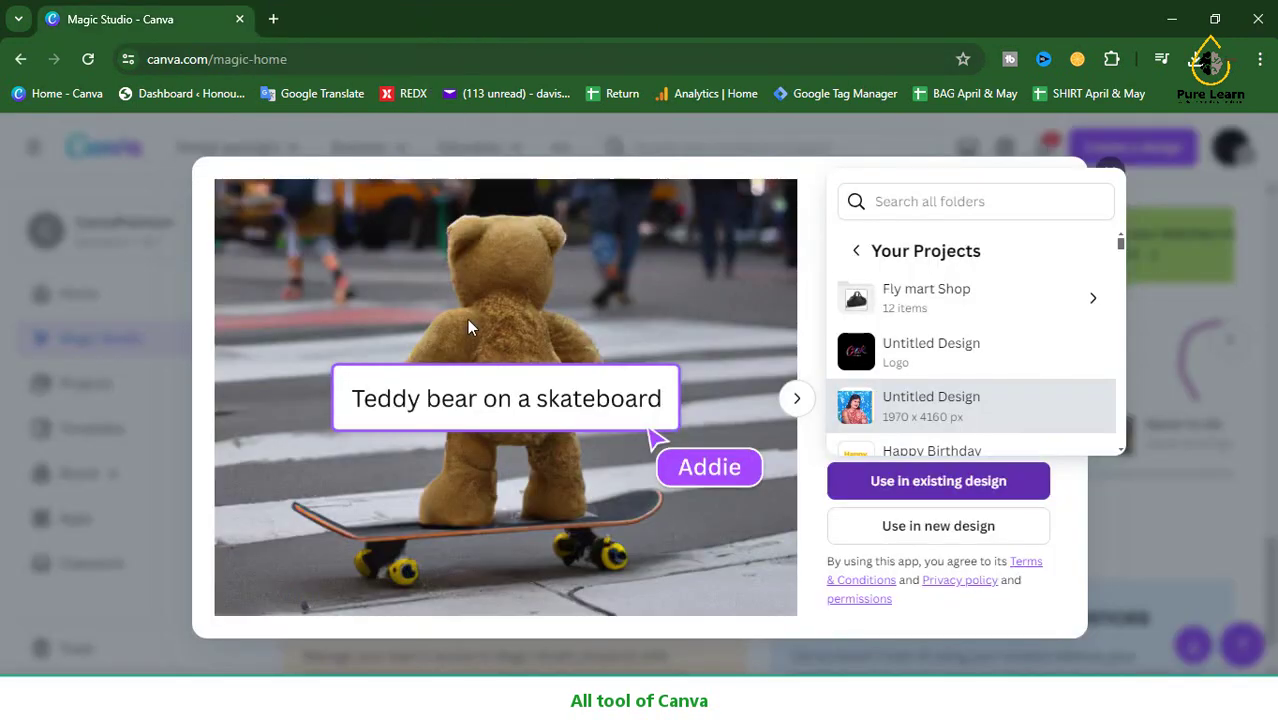
pyautogui.click(1240, 358)
pyautogui.click(1193, 379)
pyautogui.scroll(-2, 580, 340)
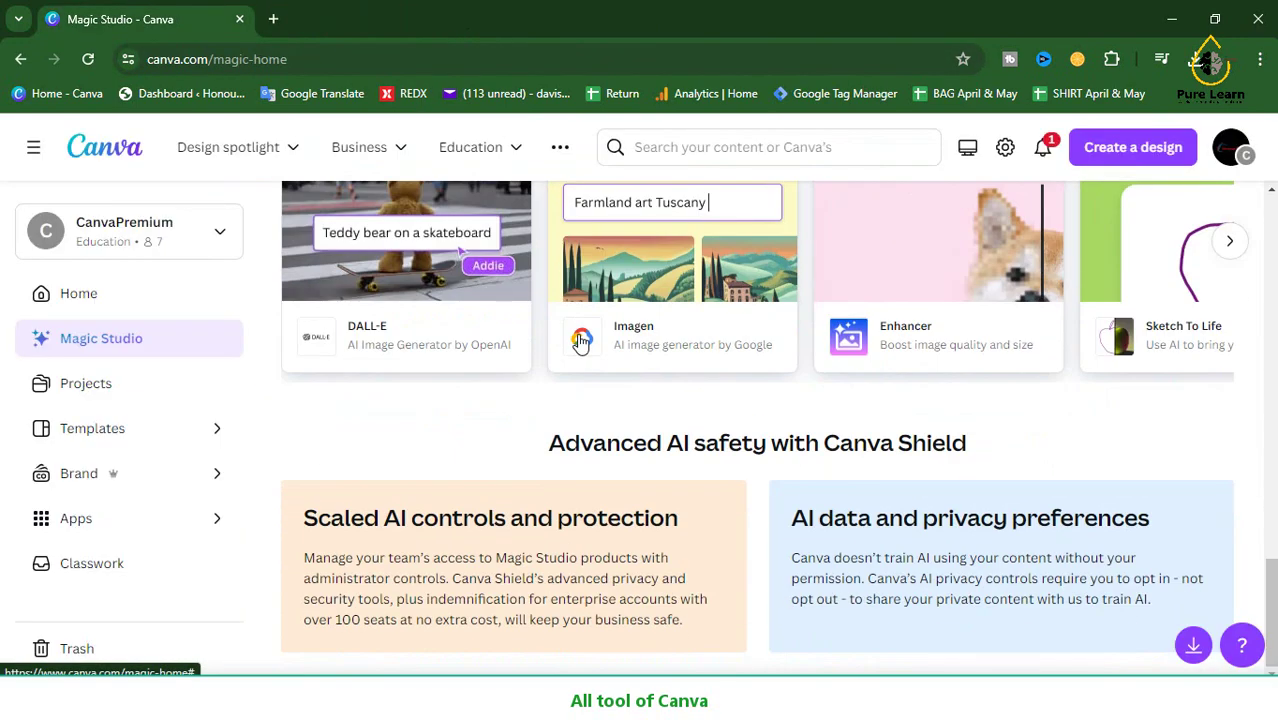
# - Open the Projects page and view the choices of the Owner filter without changing it
pyautogui.click(81, 388)
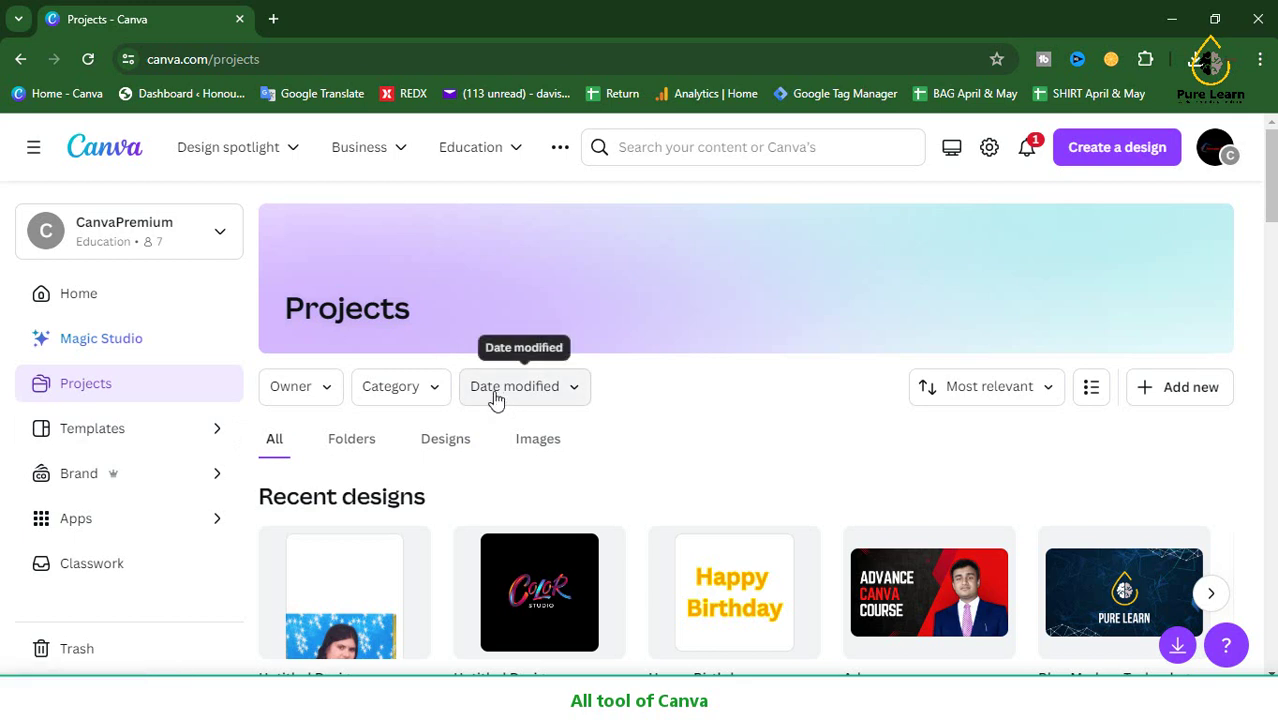
pyautogui.click(320, 390)
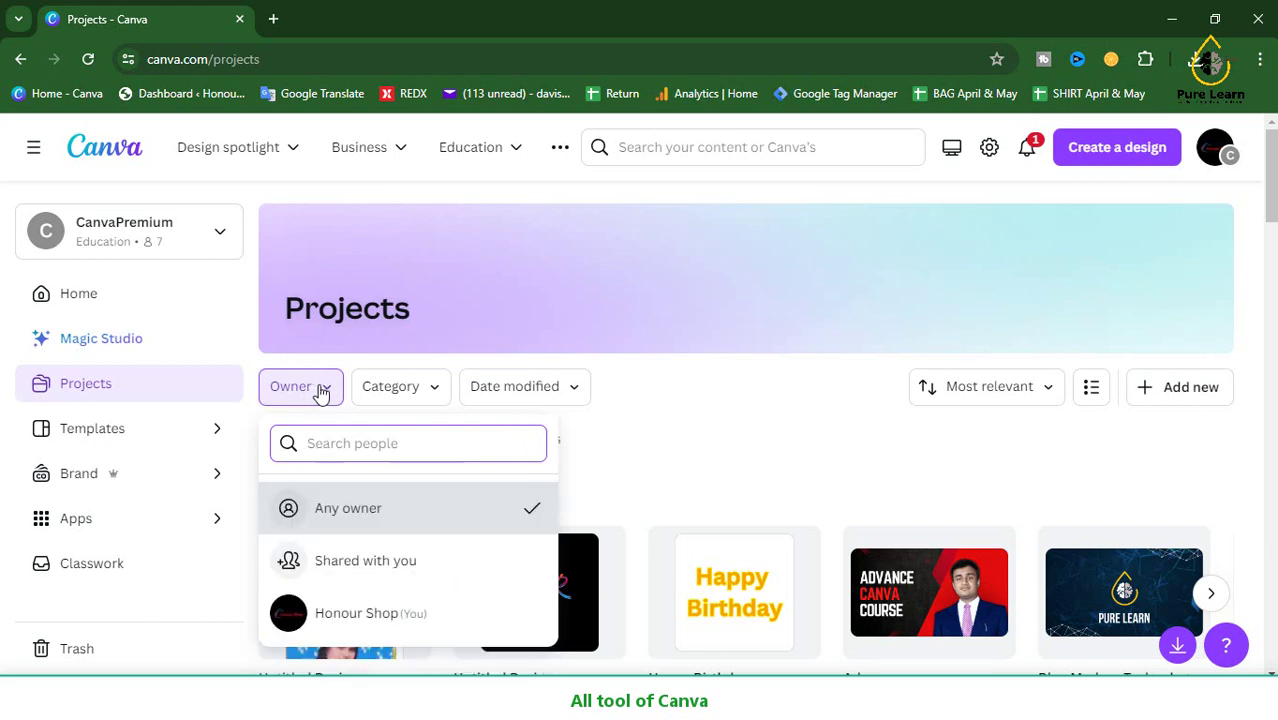
pyautogui.scroll(-1, 408, 534)
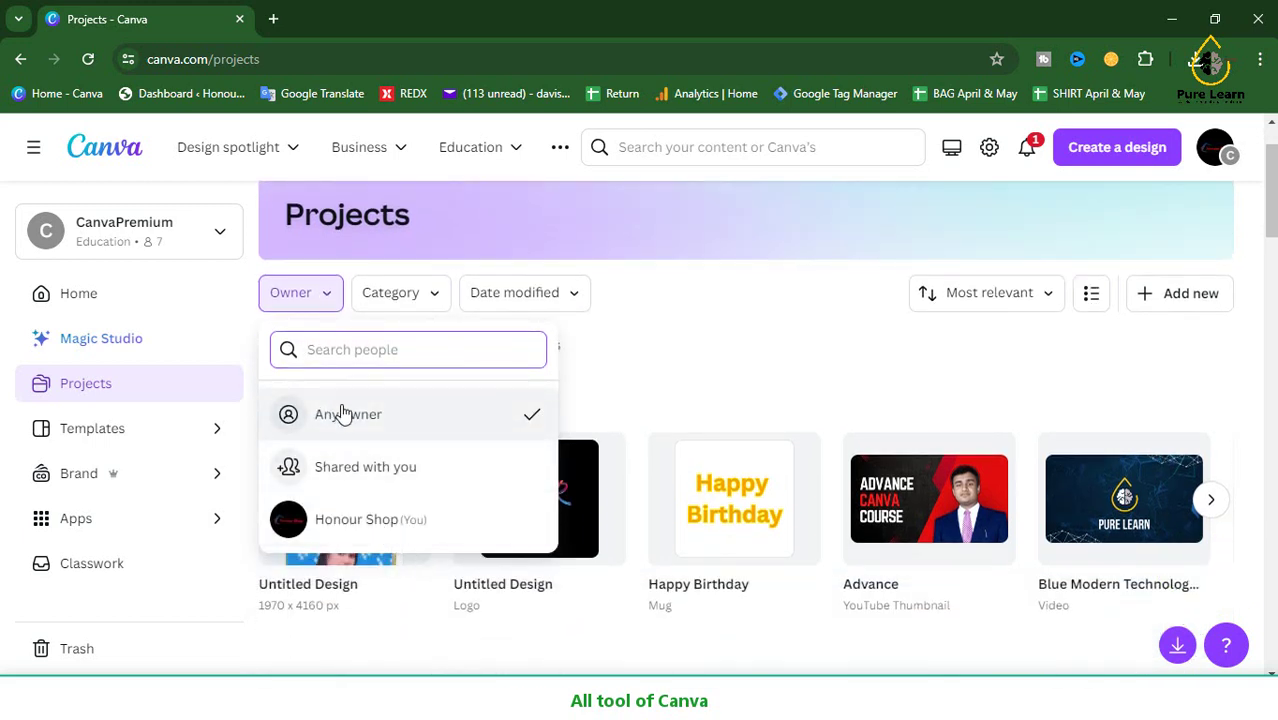
pyautogui.click(645, 363)
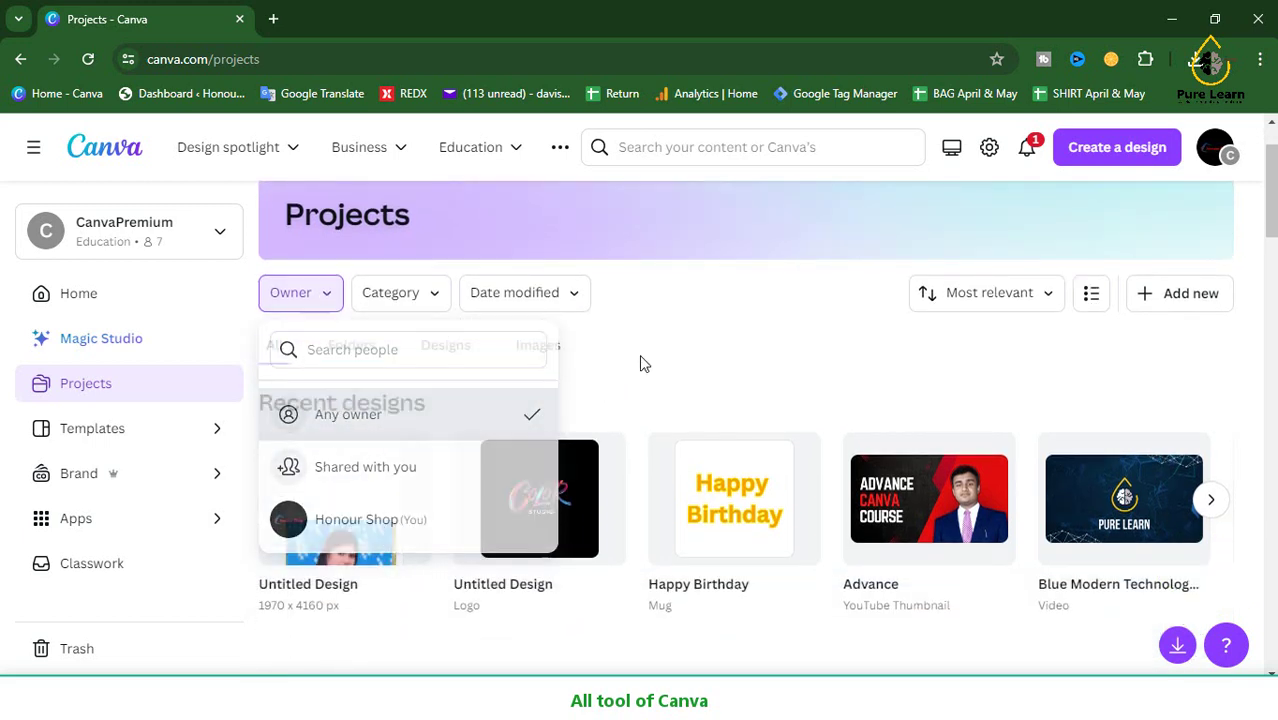
pyautogui.scroll(1, 425, 400)
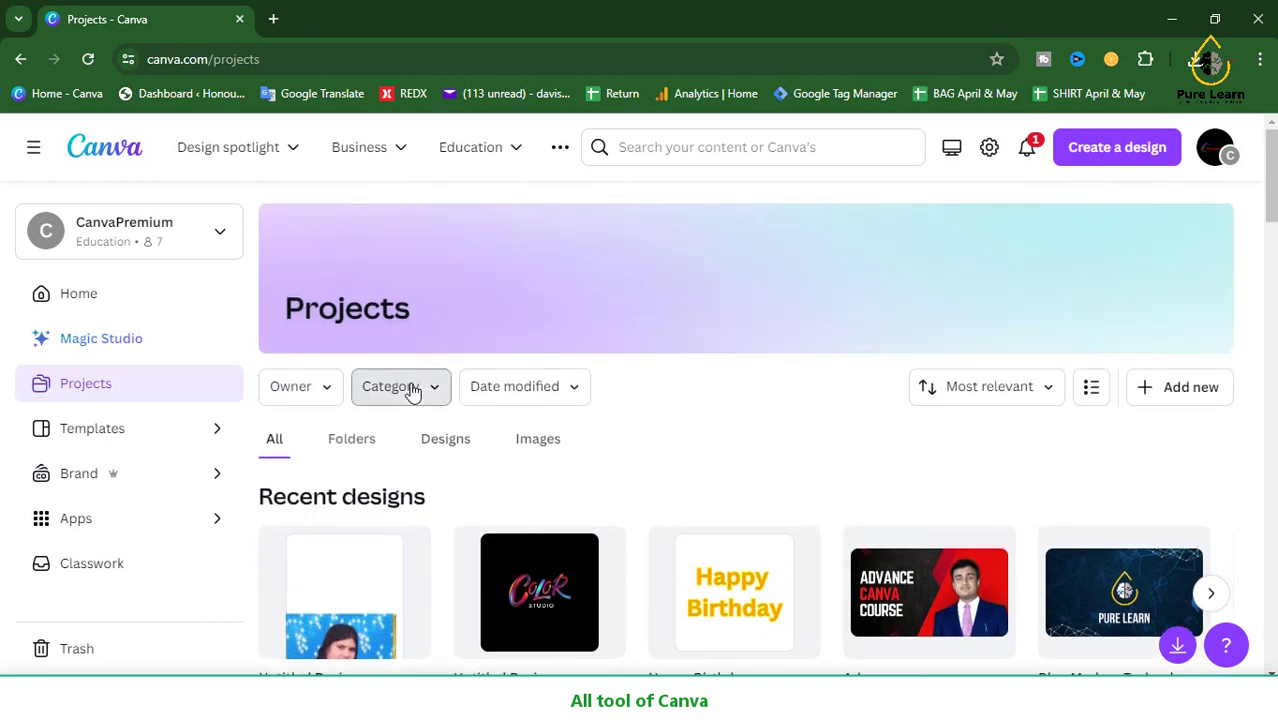
# - Look through the project categories, filter the projects by YouTube Thumbnail and view the matching designs
pyautogui.click(413, 390)
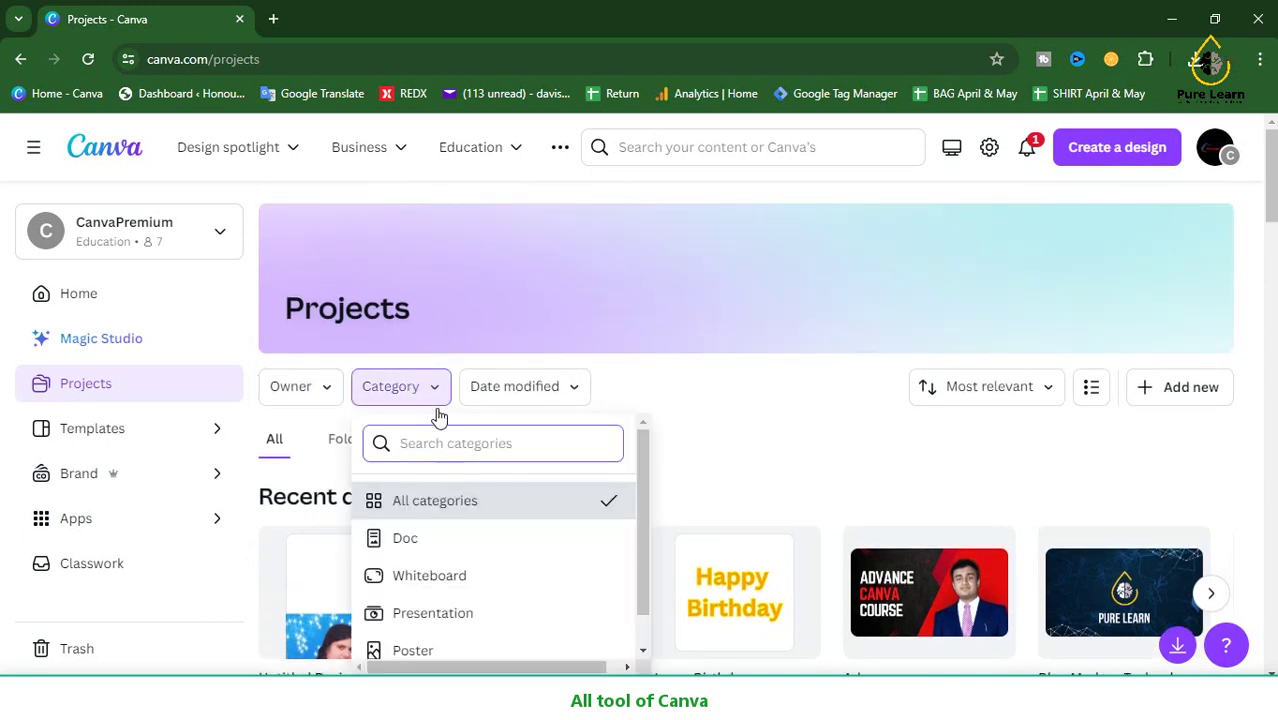
pyautogui.scroll(-3, 480, 505)
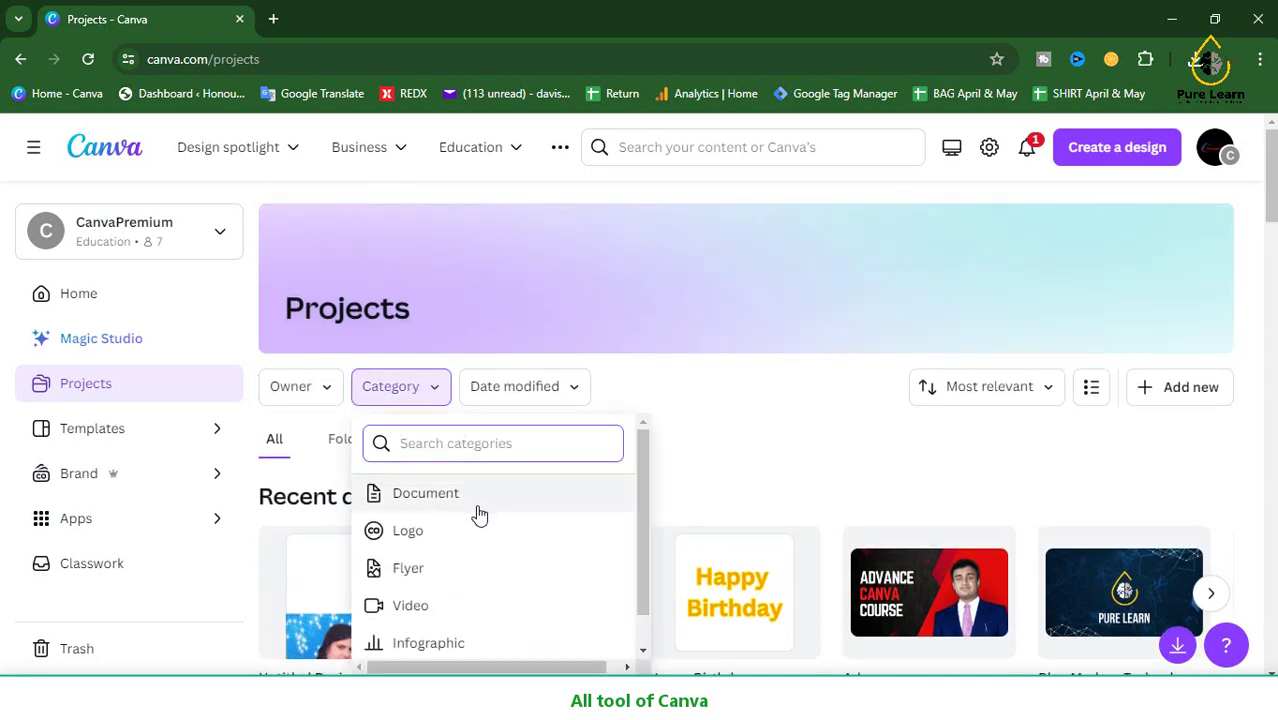
pyautogui.scroll(4, 466, 532)
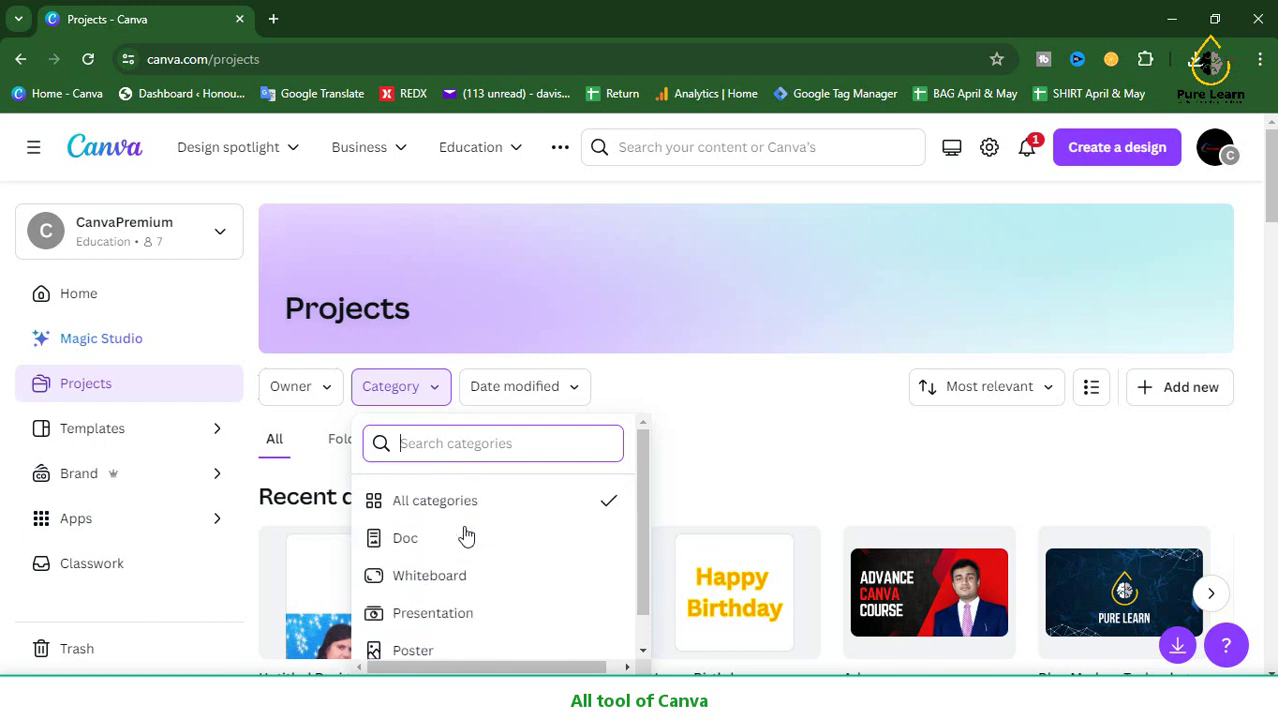
pyautogui.scroll(-5, 466, 536)
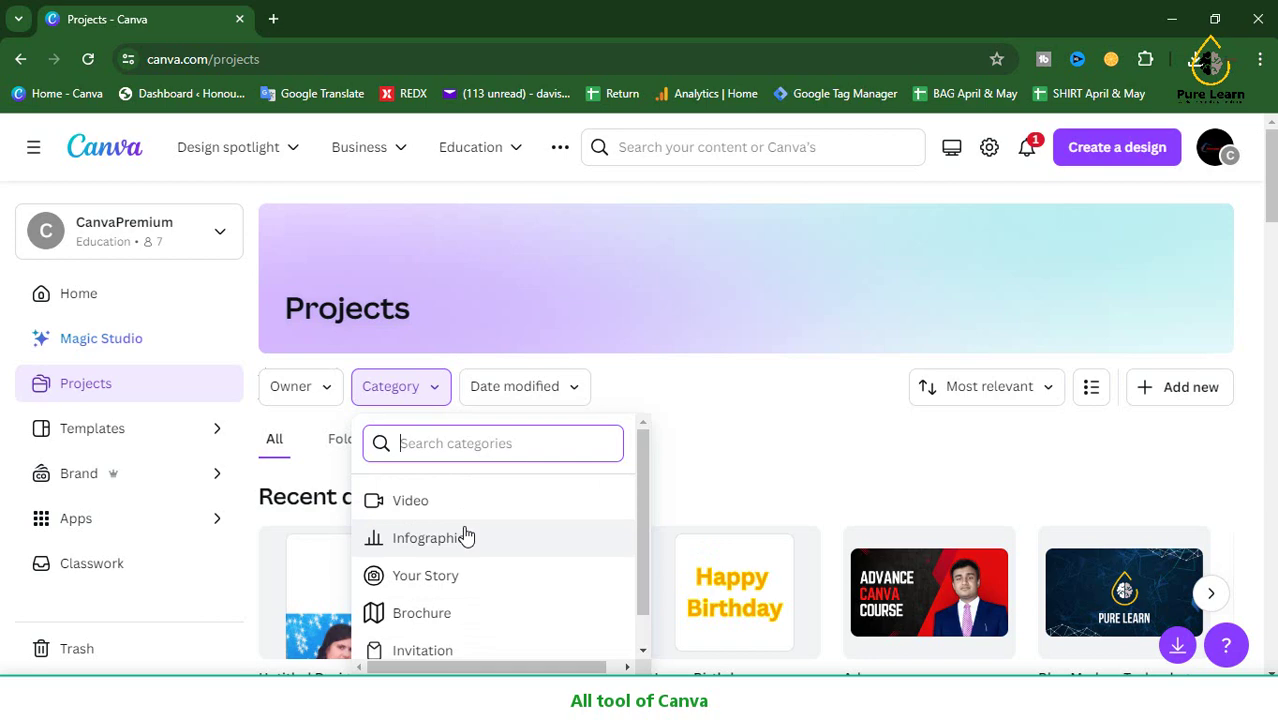
pyautogui.scroll(-3, 467, 538)
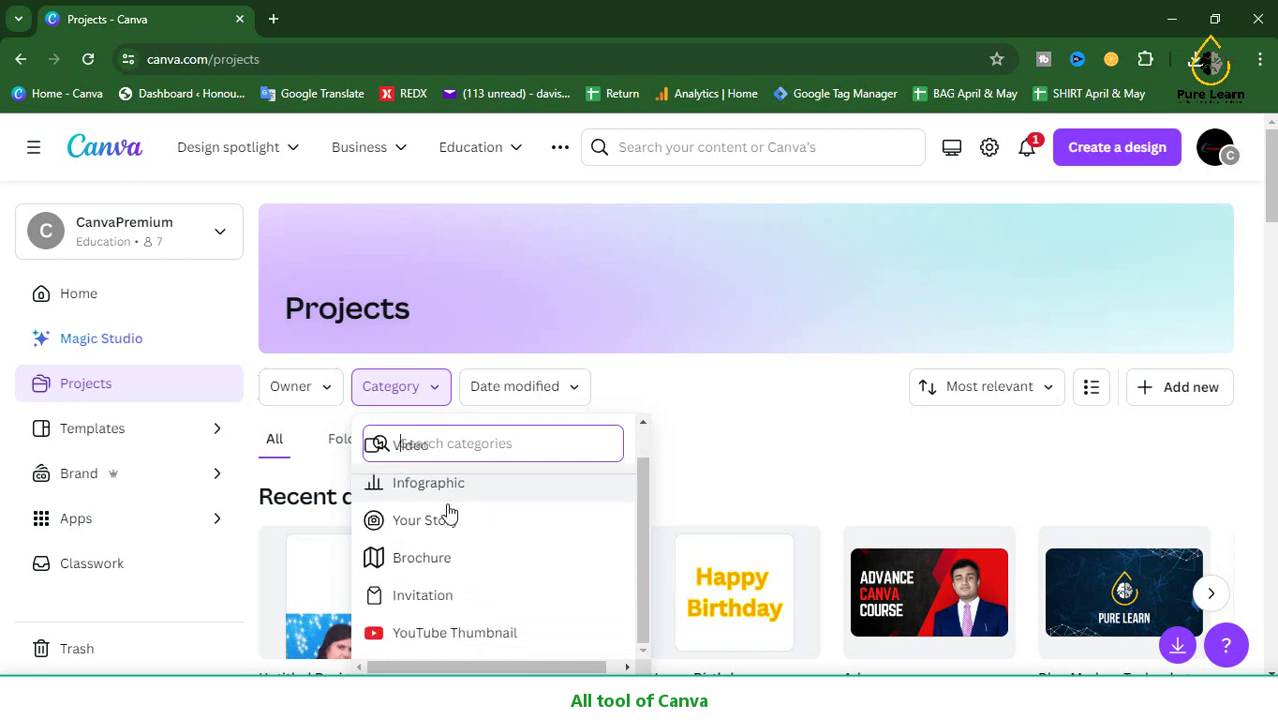
pyautogui.click(431, 634)
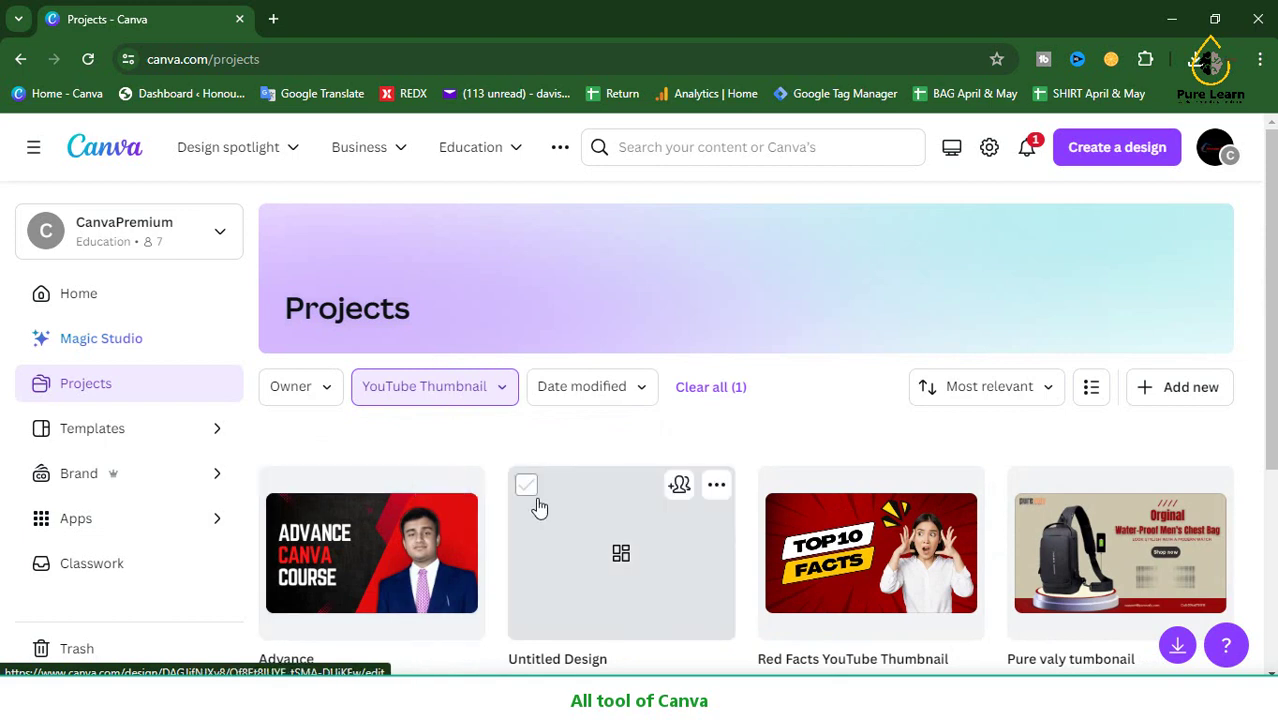
pyautogui.scroll(-3, 539, 510)
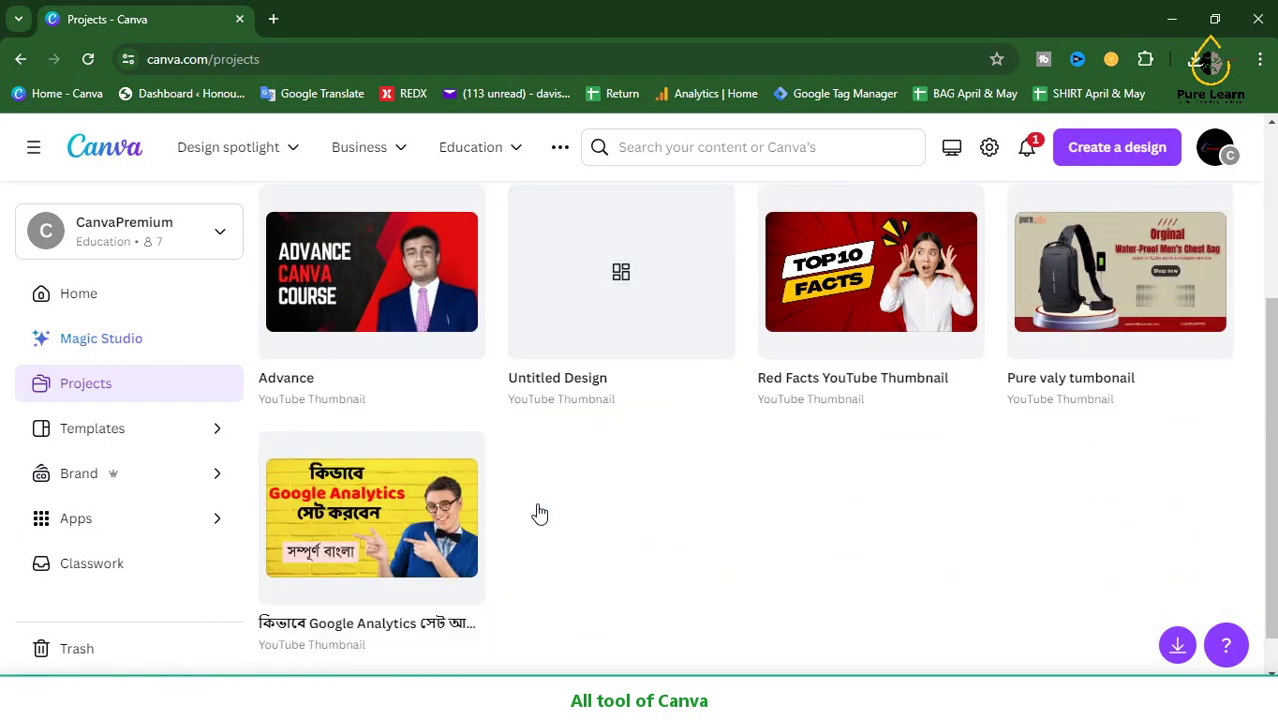
pyautogui.scroll(3, 539, 513)
# - Reset the project category filter to All categories and view the Folders and Designs listings
pyautogui.click(474, 396)
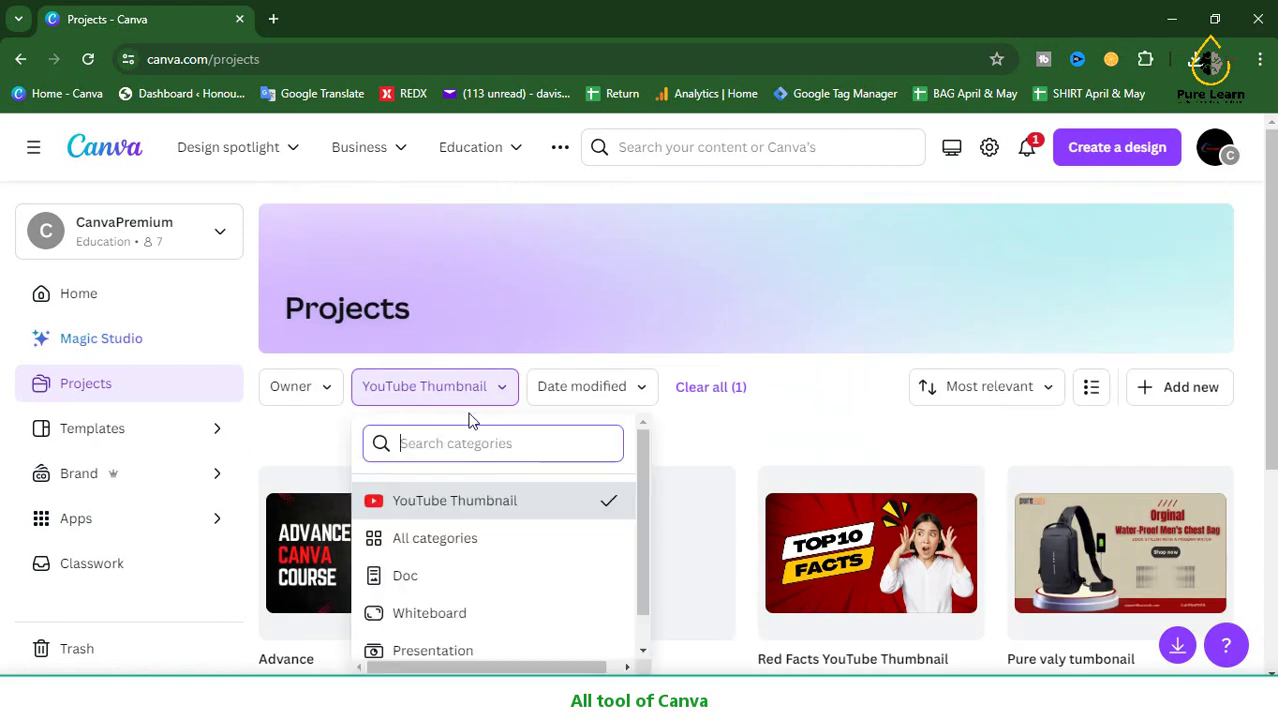
pyautogui.click(443, 538)
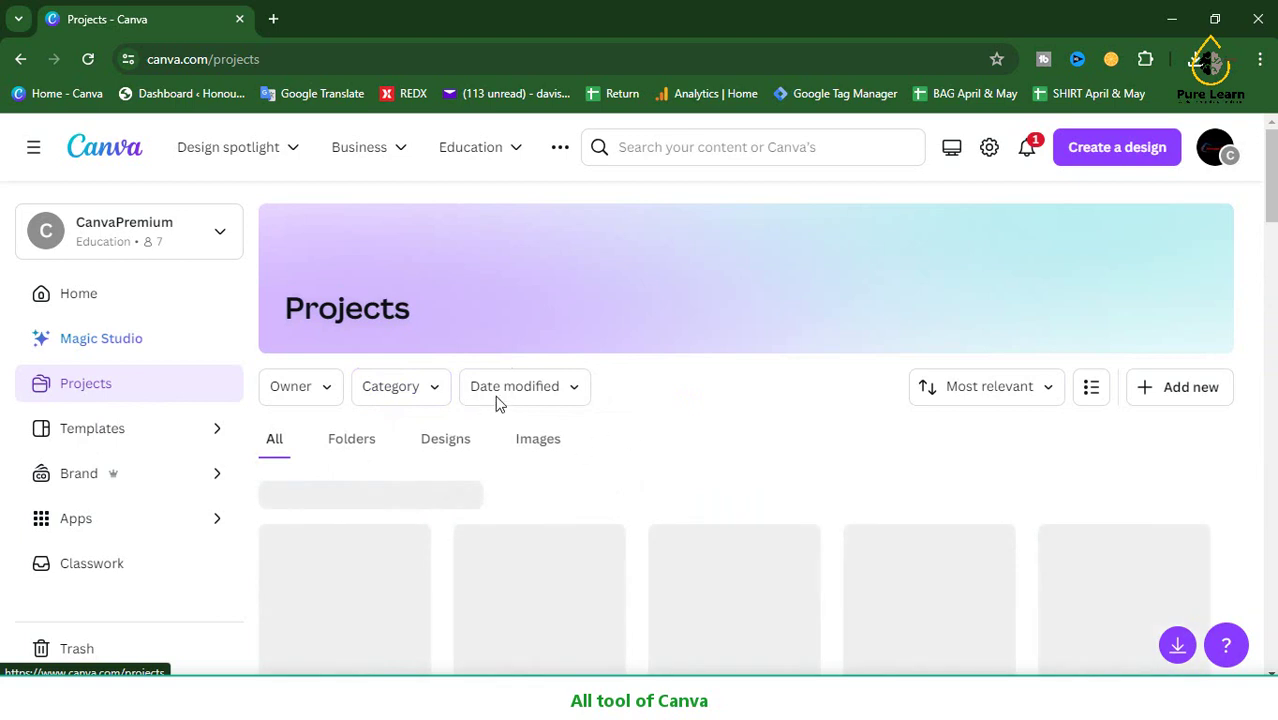
pyautogui.click(358, 443)
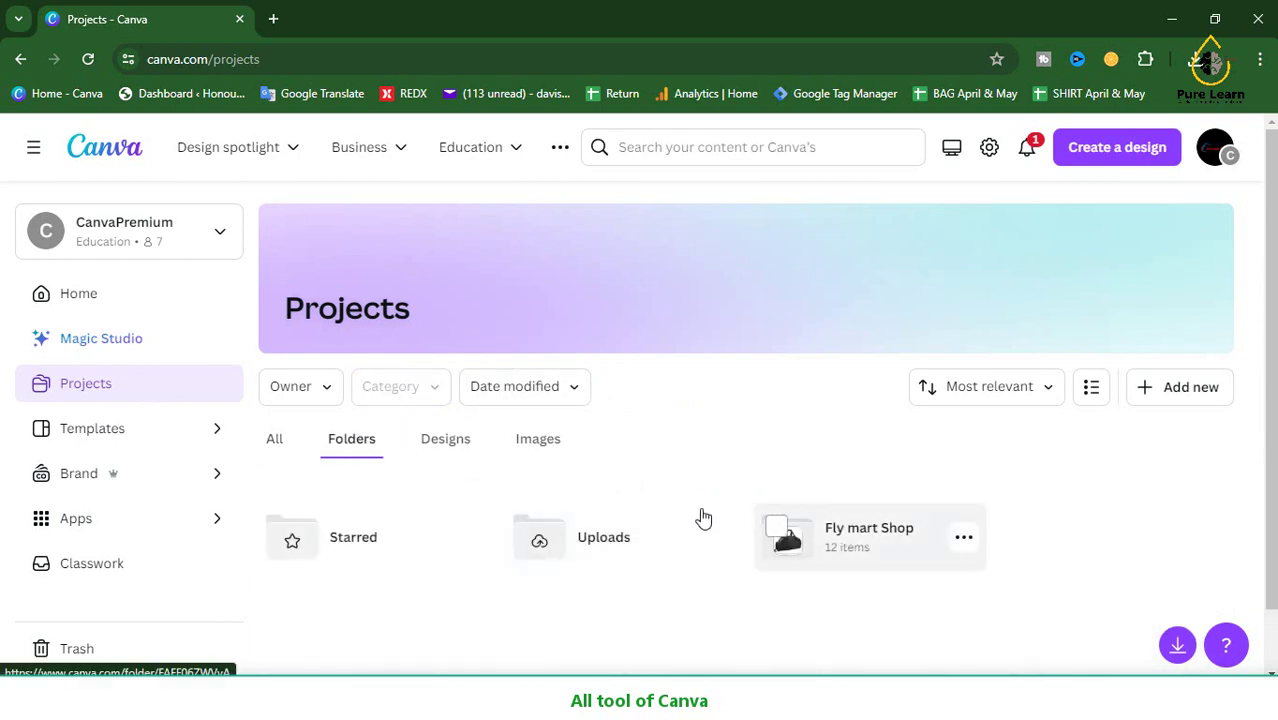
pyautogui.click(465, 446)
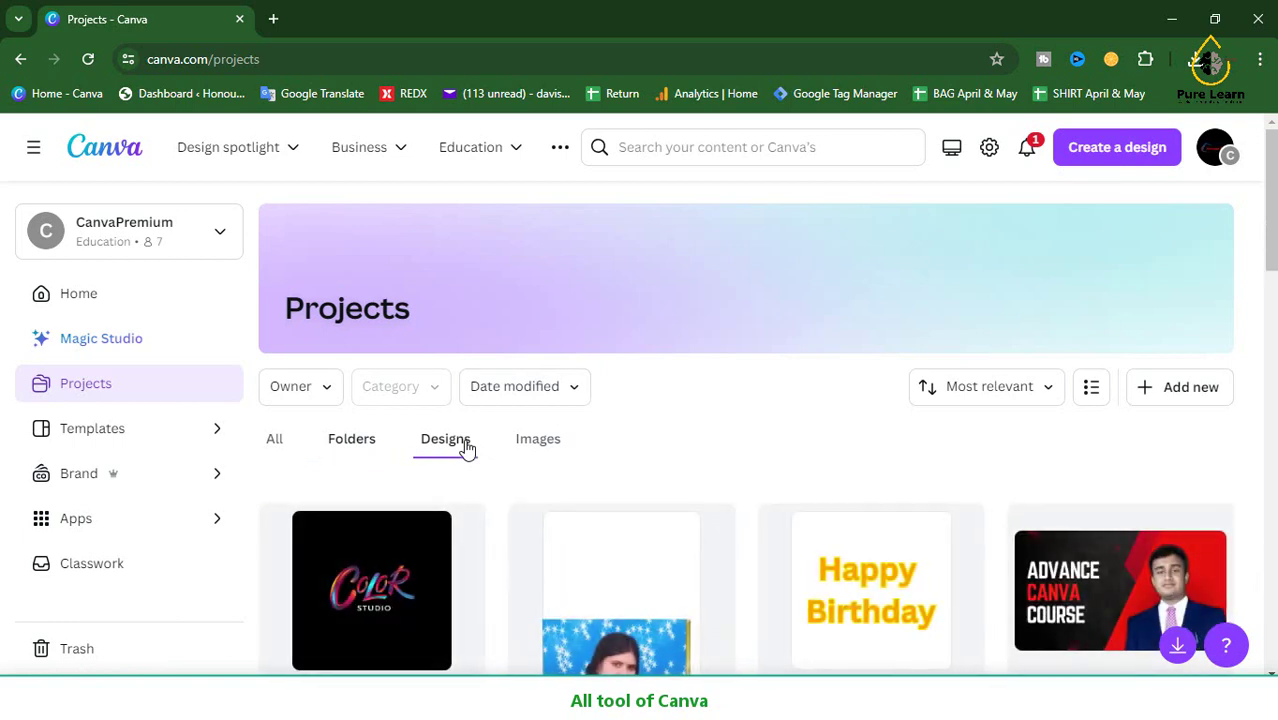
# - View the Templates page down to its ready-to-teach lessons and browse the Work Kits page through to the top Creative templates
pyautogui.click(114, 436)
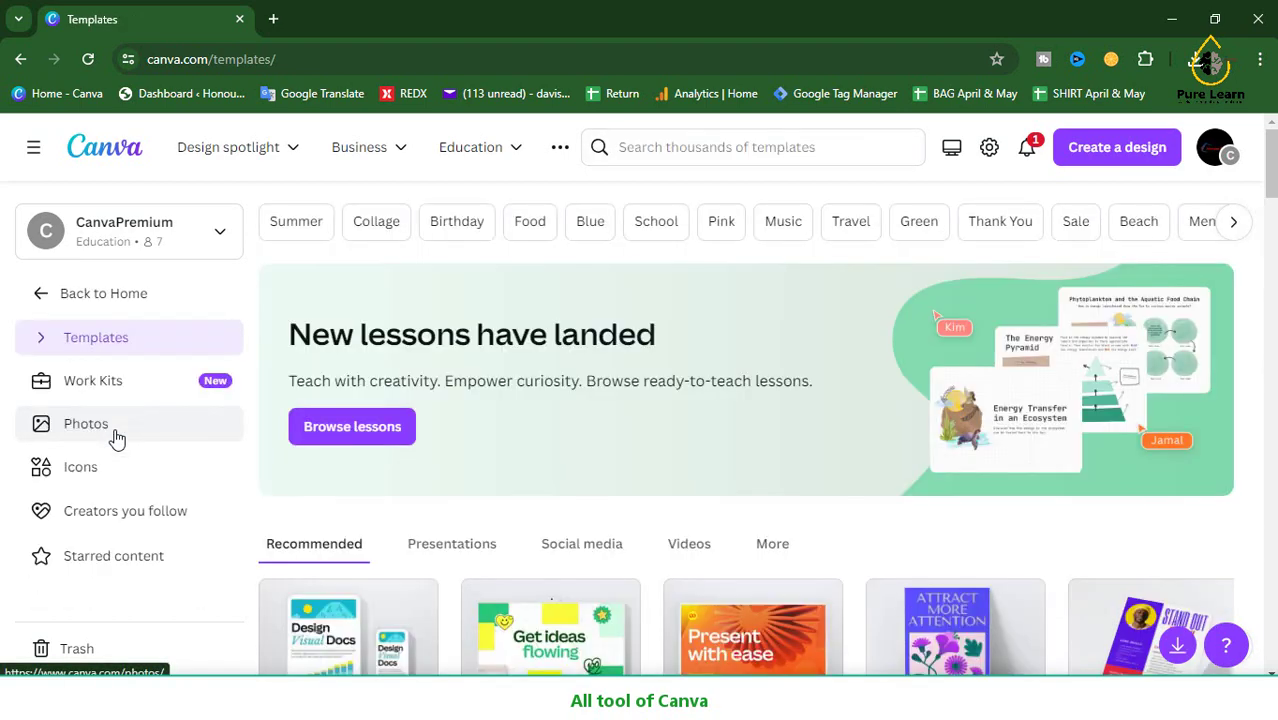
pyautogui.scroll(-4, 474, 512)
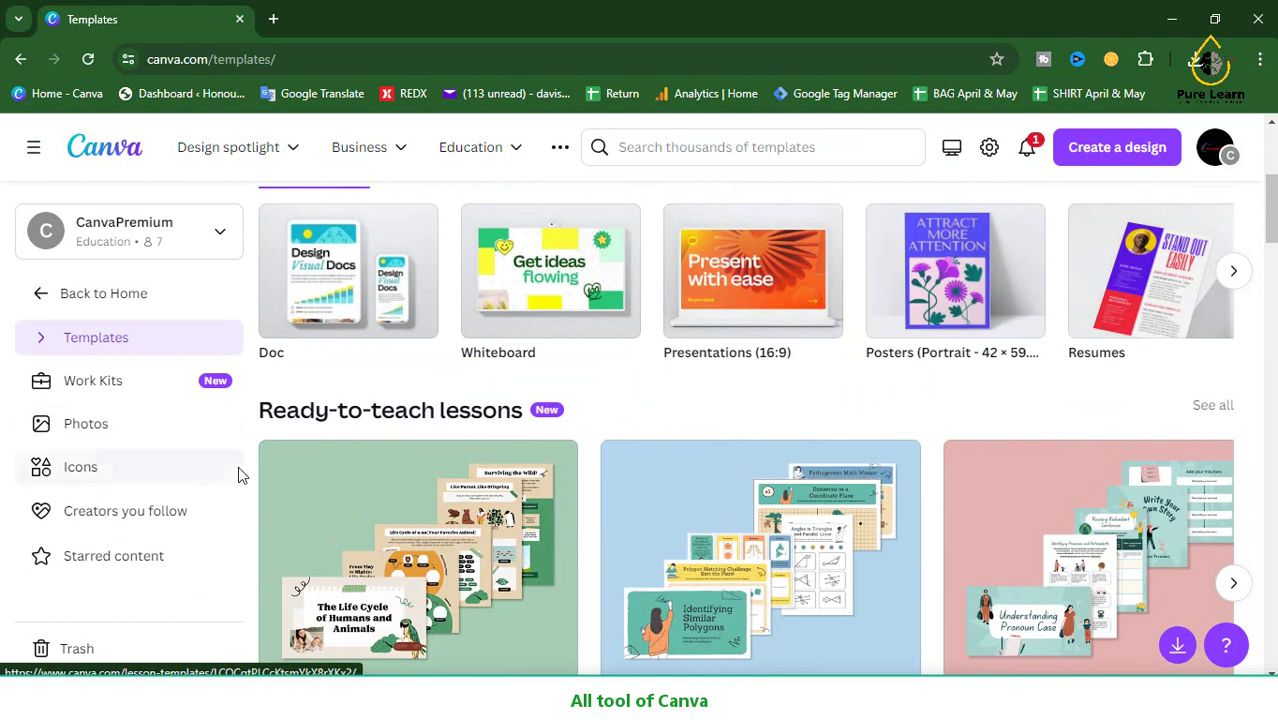
pyautogui.click(137, 392)
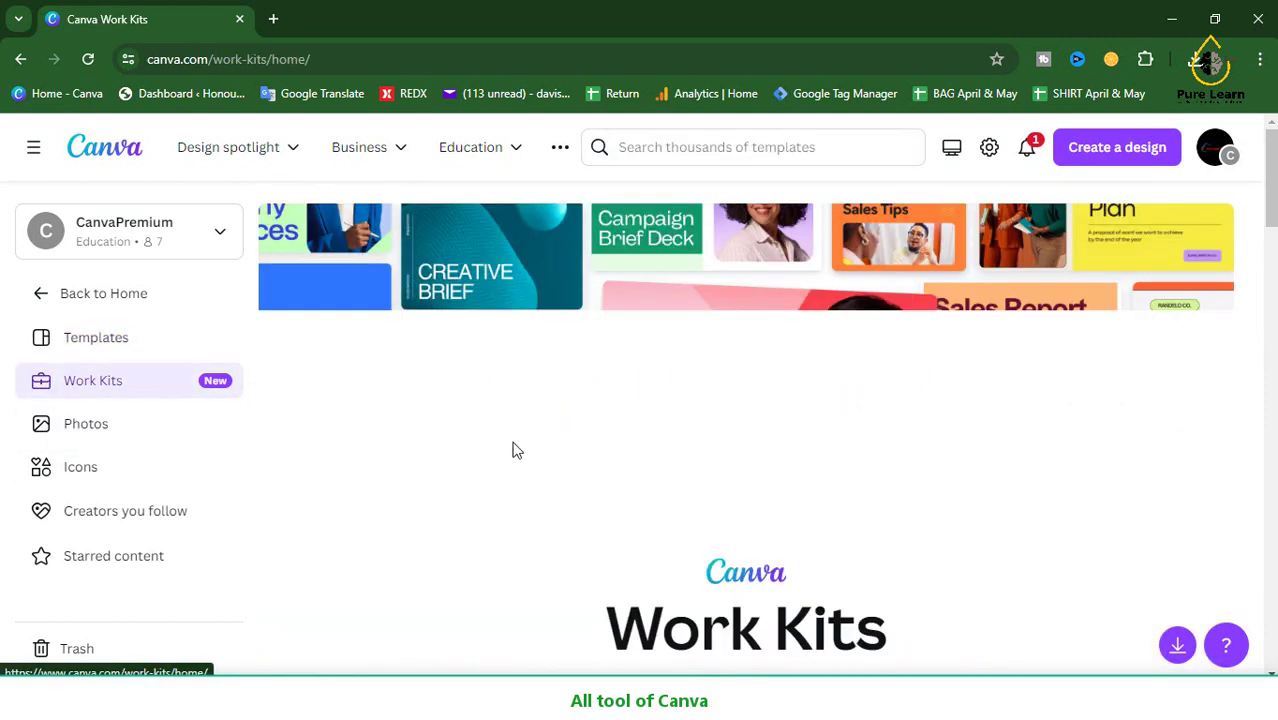
pyautogui.scroll(-5, 562, 455)
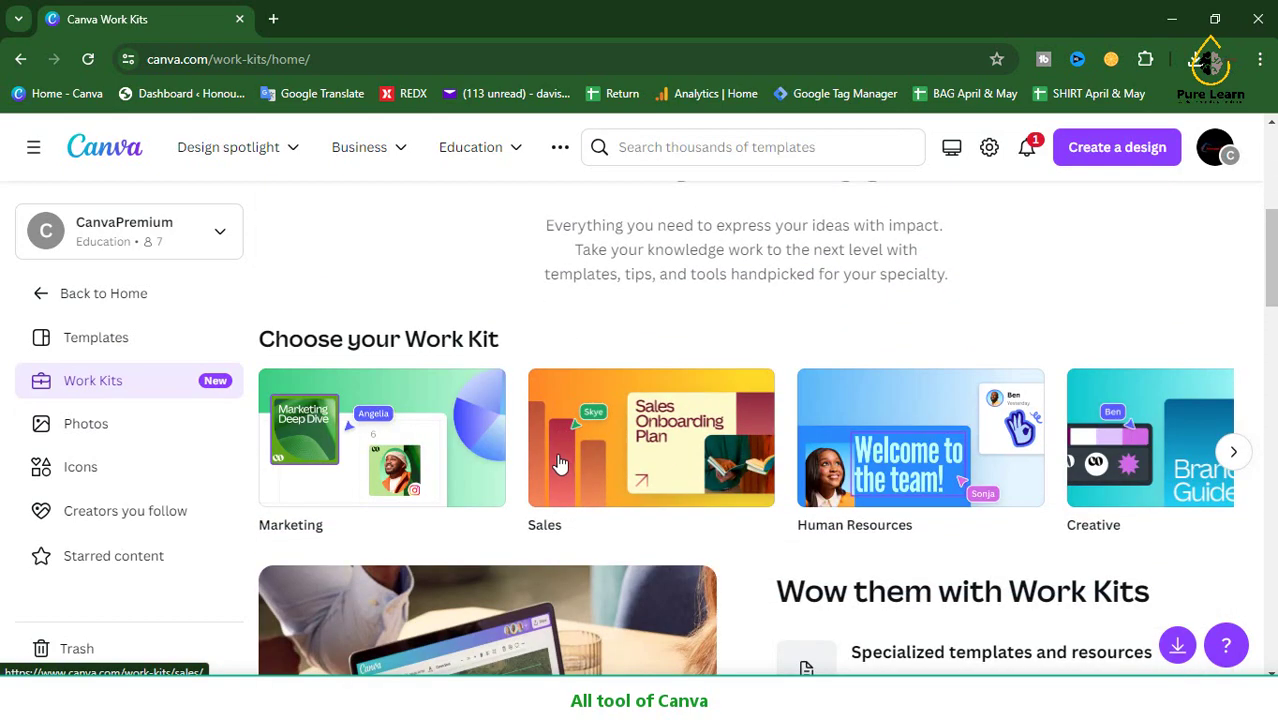
pyautogui.scroll(-4, 493, 479)
pyautogui.scroll(-5, 493, 480)
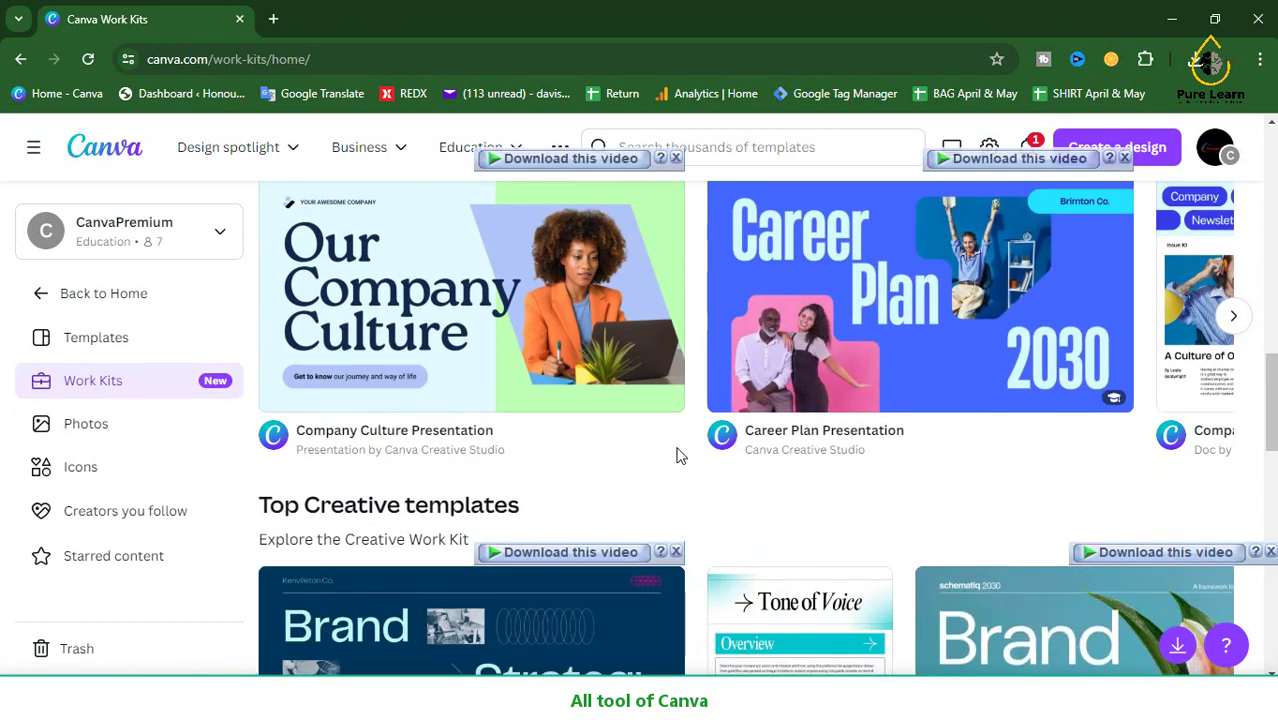
pyautogui.scroll(-3, 607, 450)
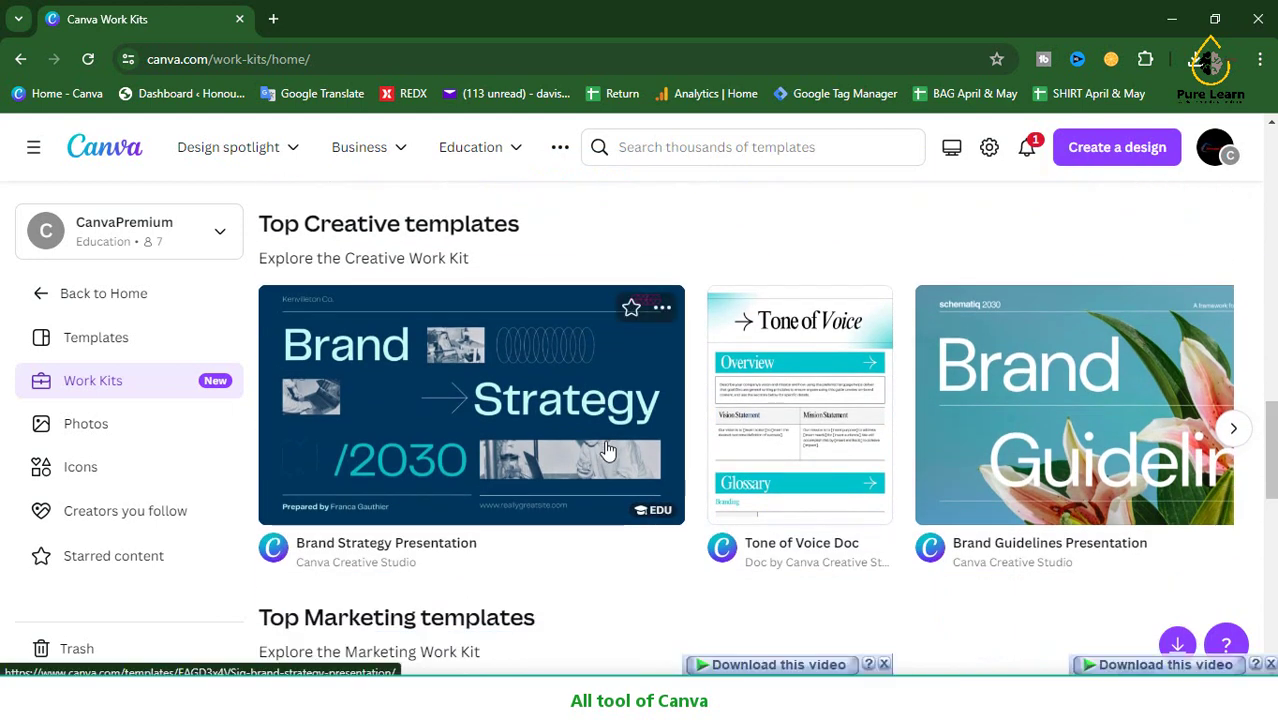
# - Open the Photos page and browse the stock images under Explore photos
pyautogui.click(91, 428)
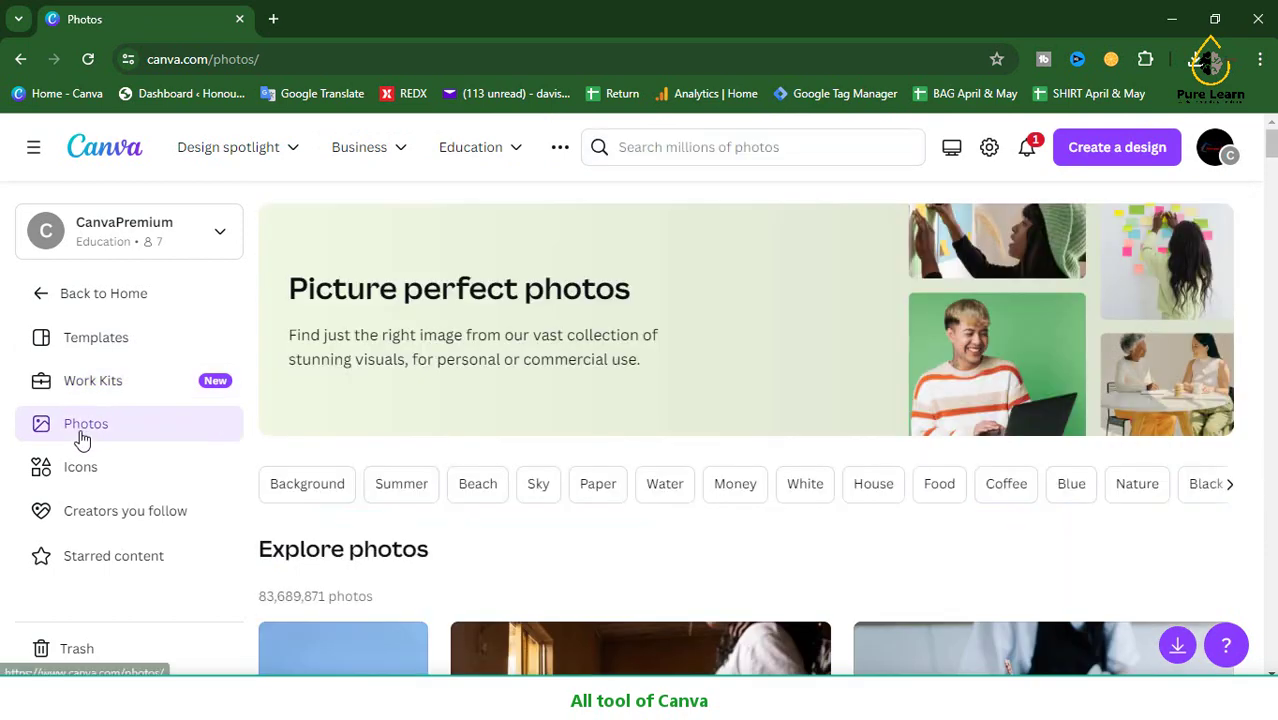
pyautogui.scroll(-4, 472, 405)
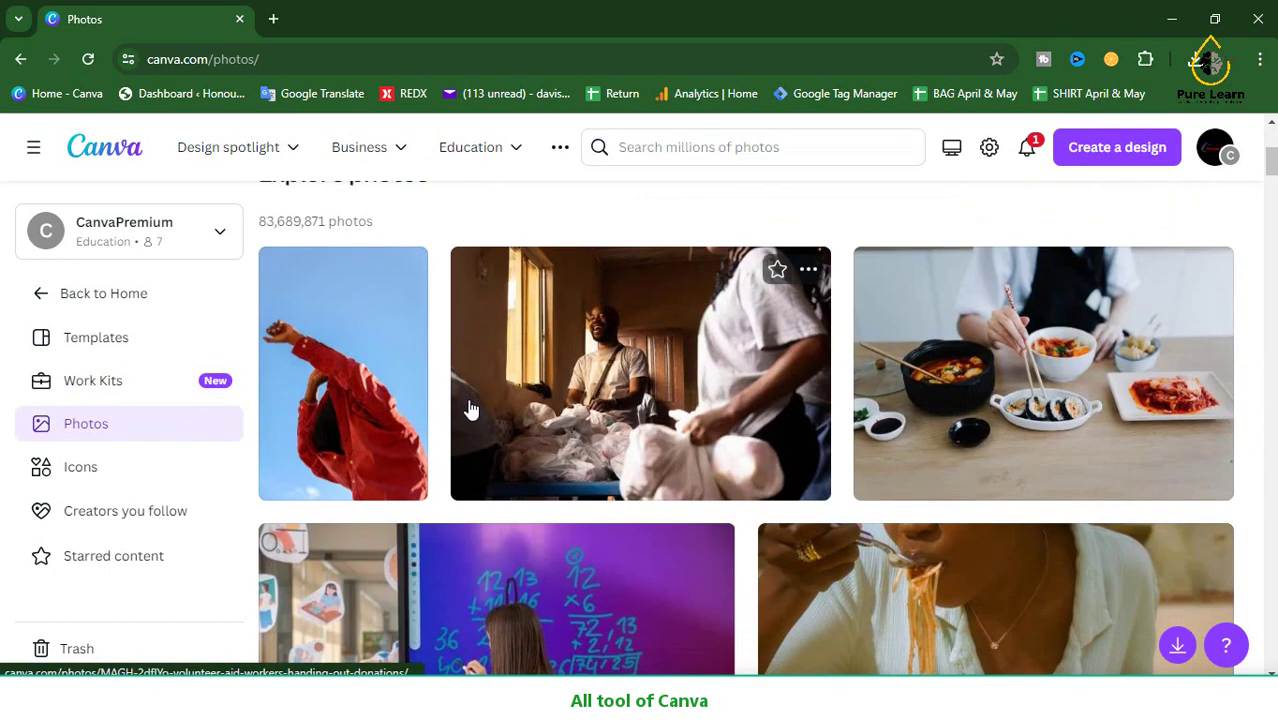
pyautogui.scroll(-4, 466, 410)
pyautogui.scroll(-3, 466, 410)
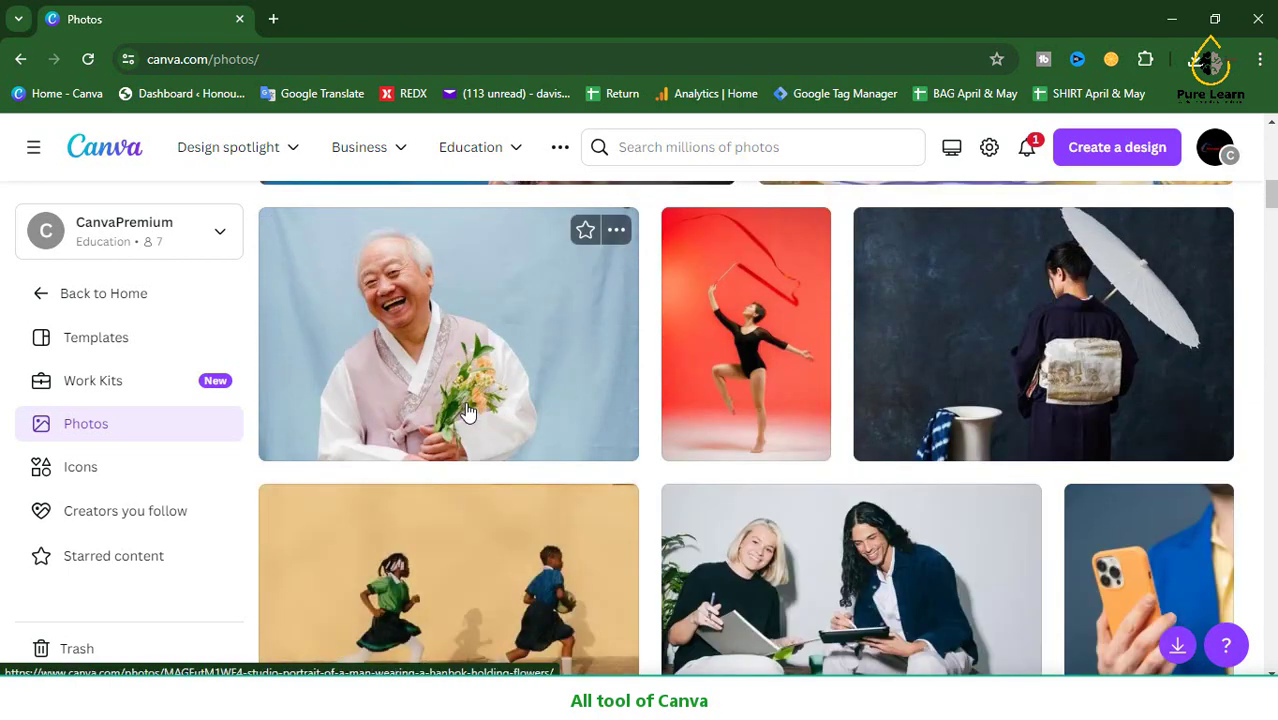
pyautogui.scroll(-10, 466, 410)
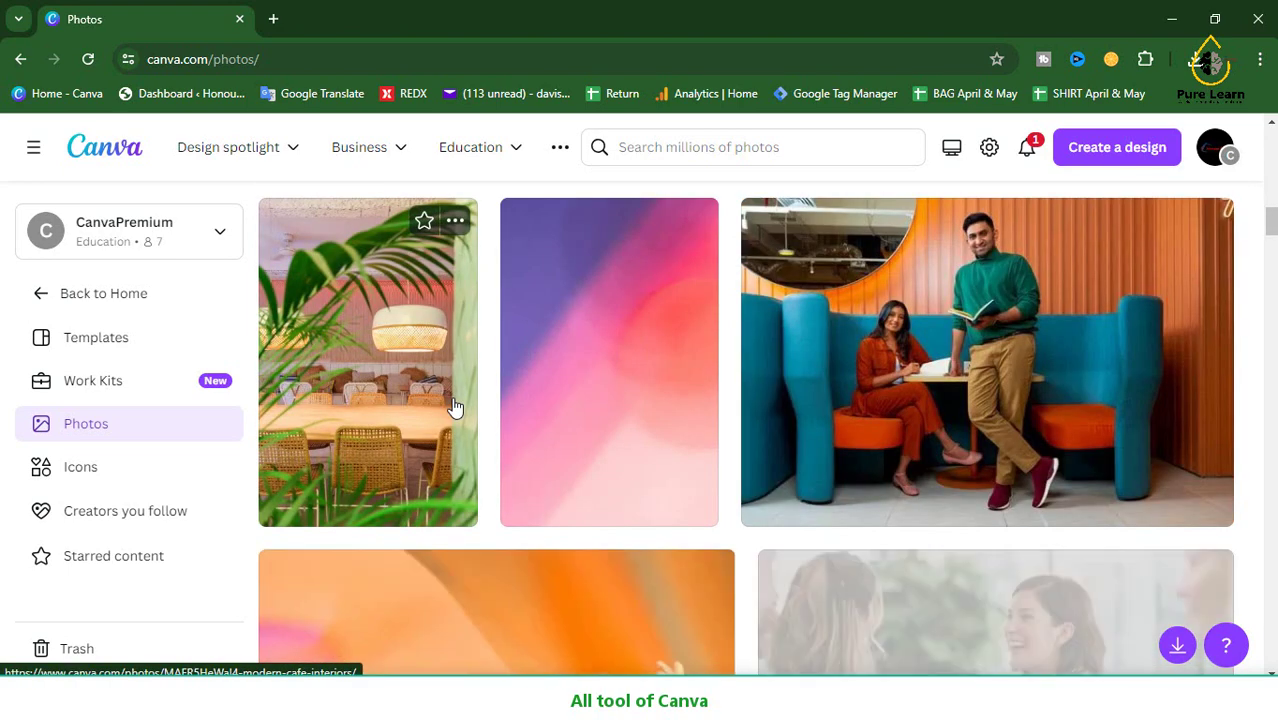
pyautogui.scroll(-4, 455, 408)
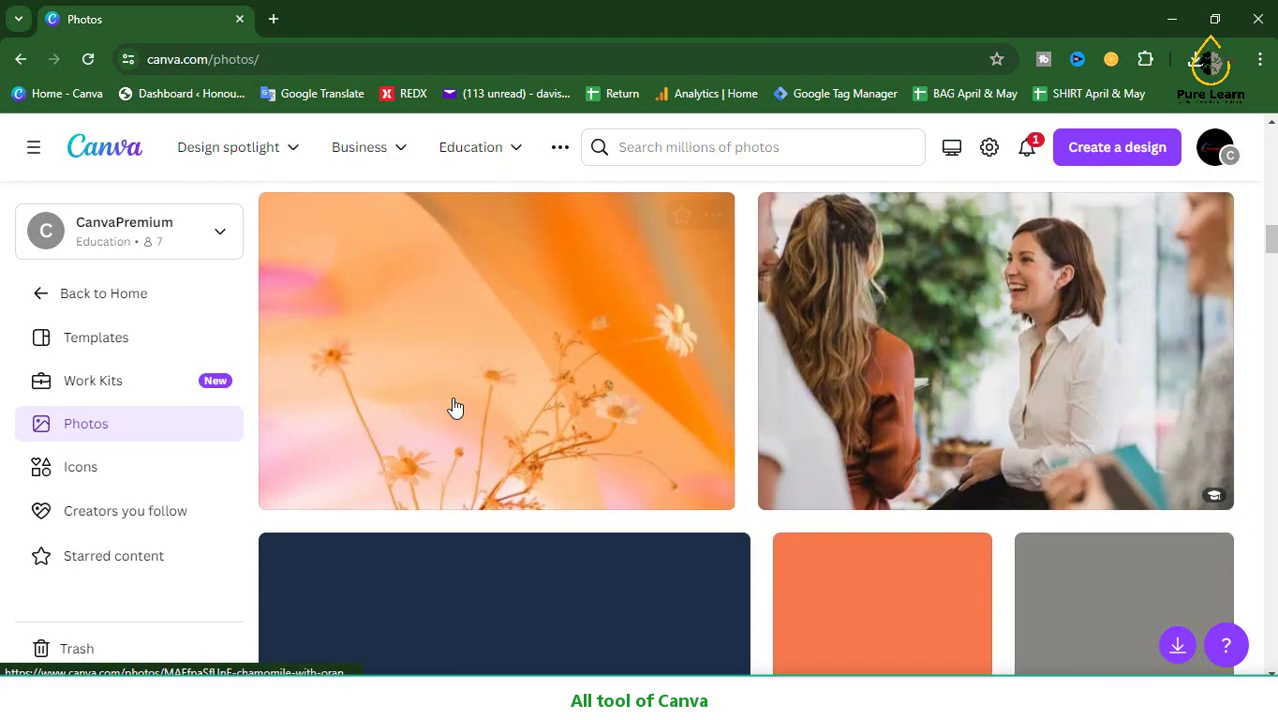
# - Open the Icons page and browse the collection under Explore icons
pyautogui.click(127, 468)
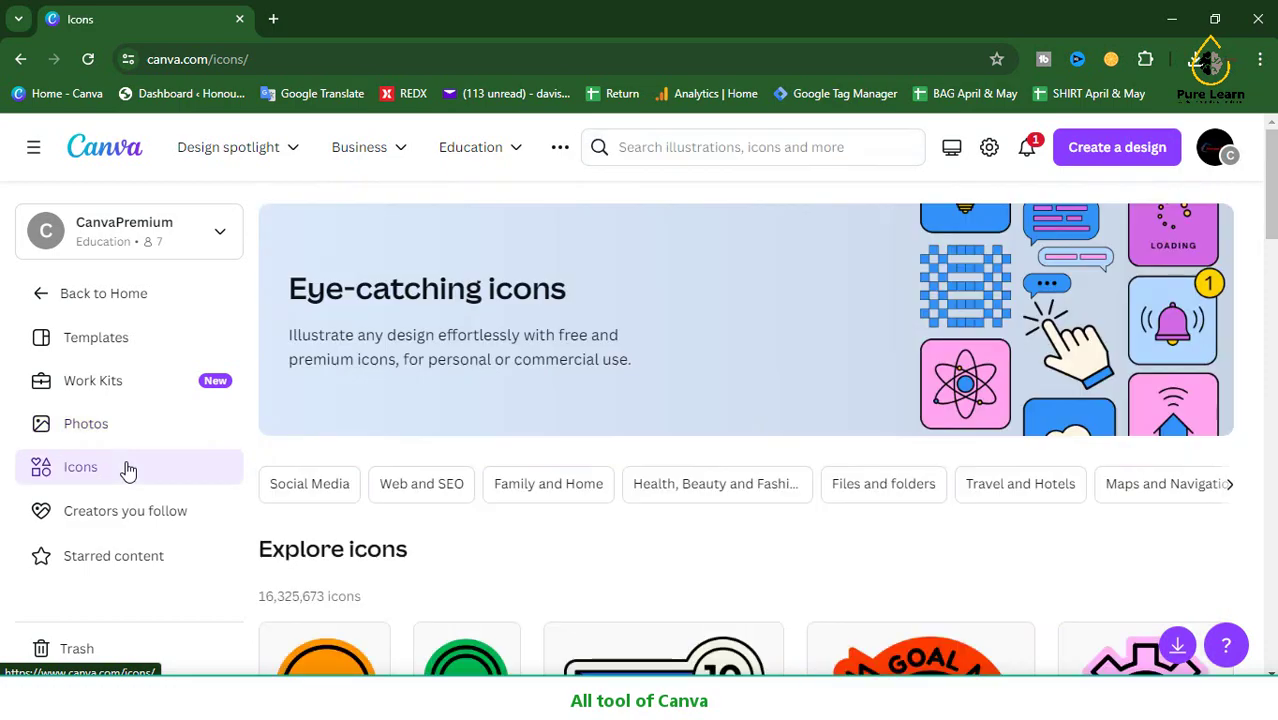
pyautogui.scroll(-4, 893, 451)
pyautogui.scroll(-5, 893, 456)
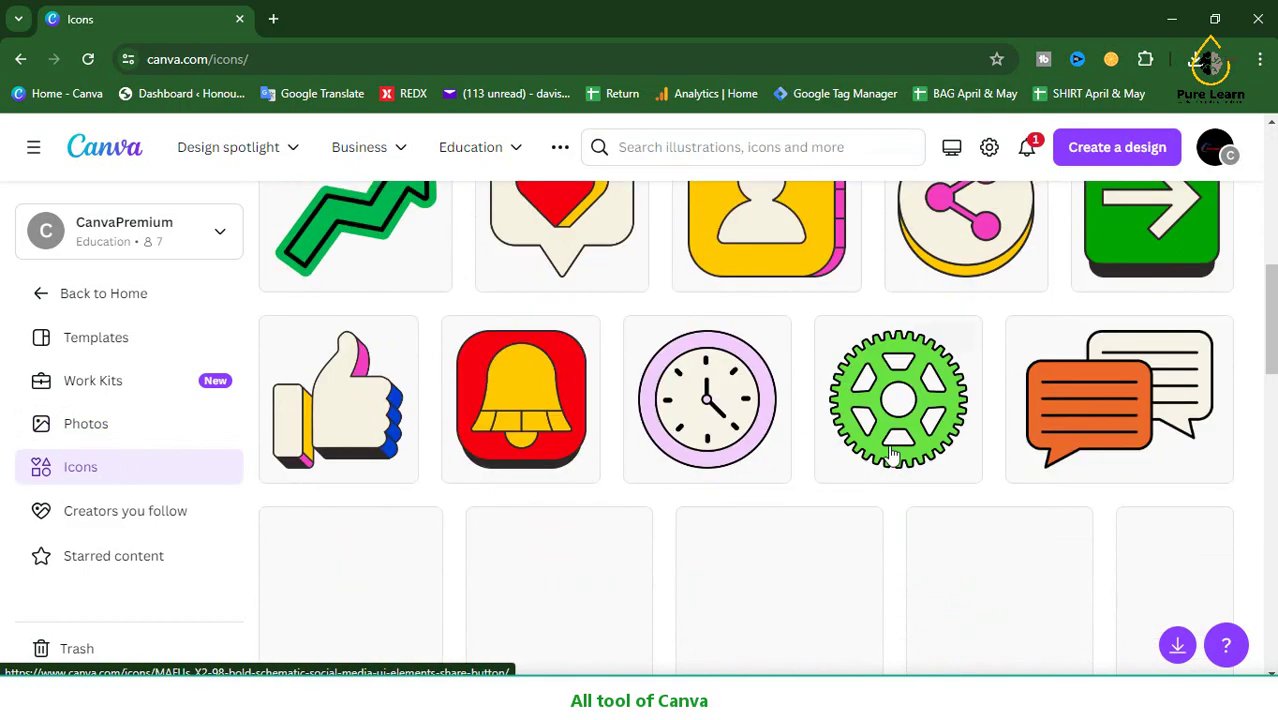
pyautogui.scroll(-6, 675, 410)
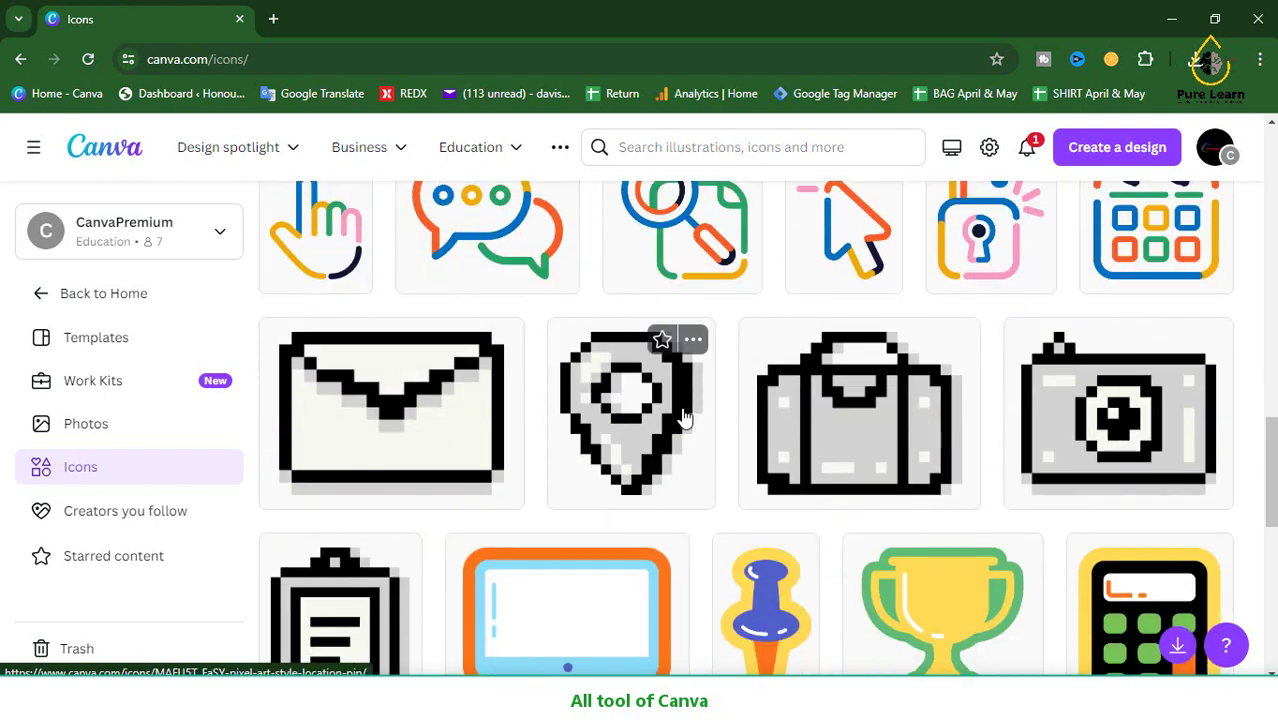
pyautogui.scroll(-5, 685, 420)
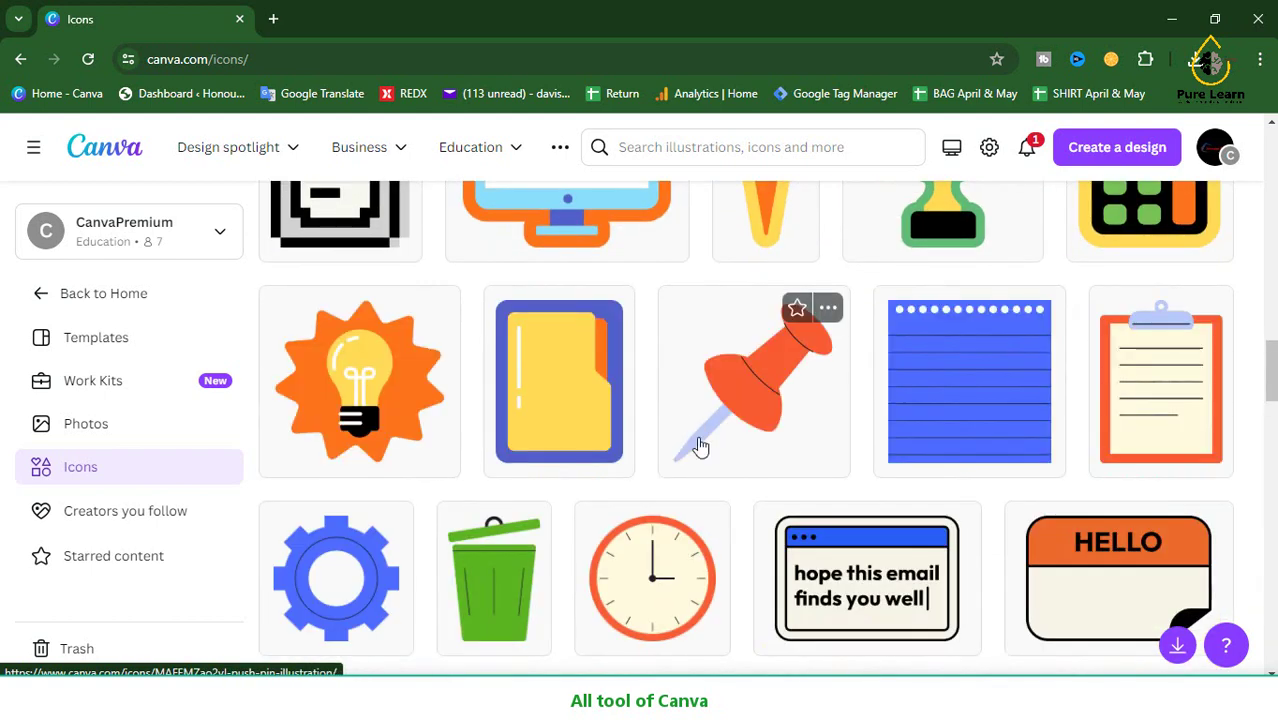
pyautogui.scroll(-5, 699, 447)
pyautogui.click(135, 522)
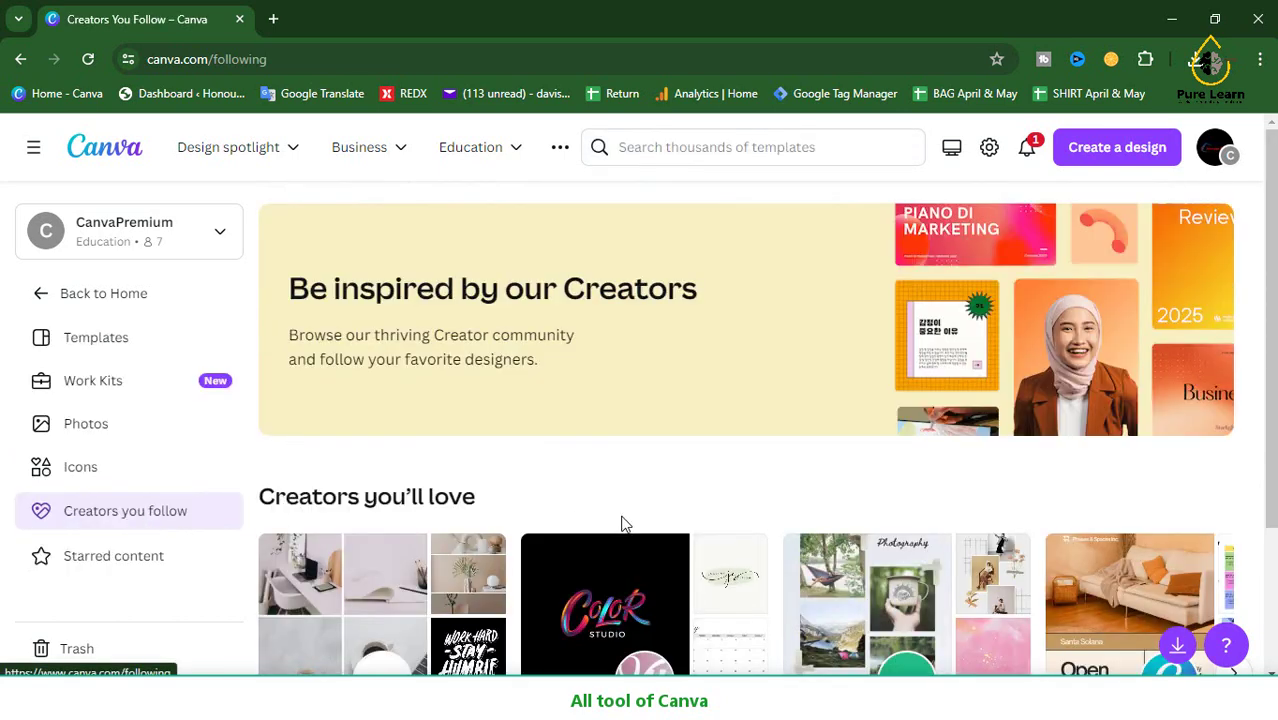
pyautogui.scroll(-1, 621, 524)
pyautogui.scroll(-1, 622, 528)
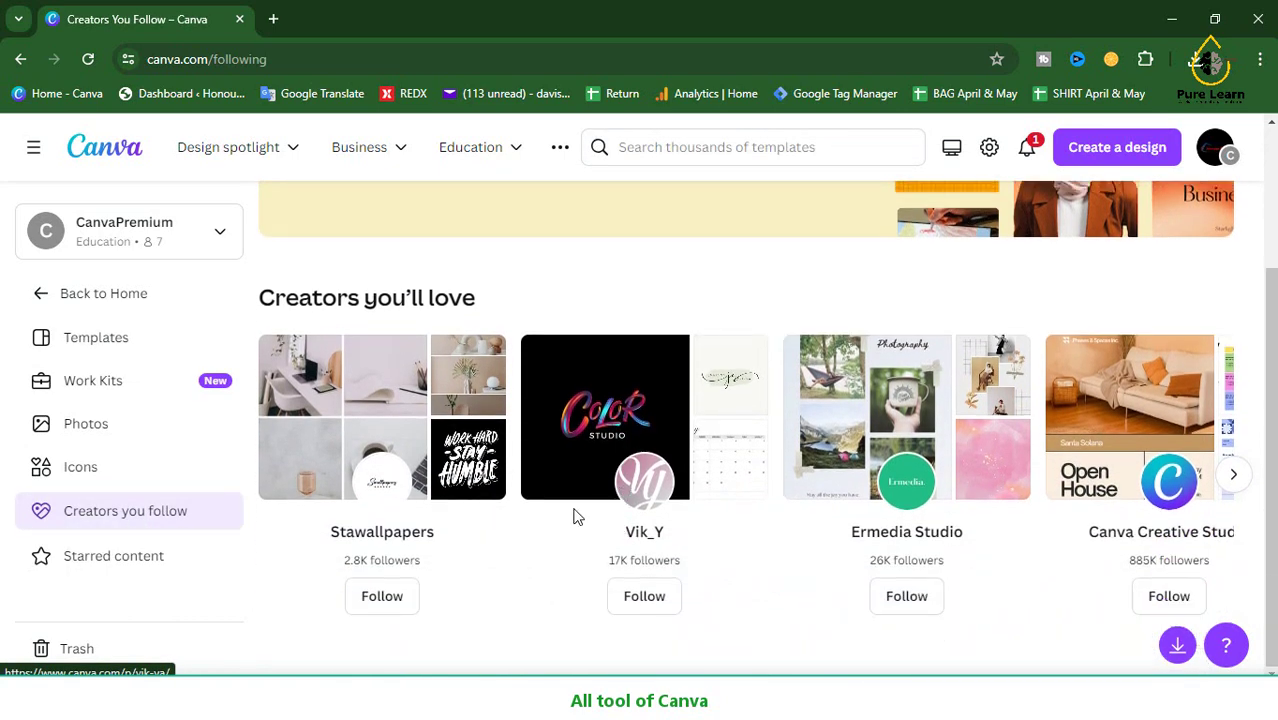
pyautogui.click(1234, 476)
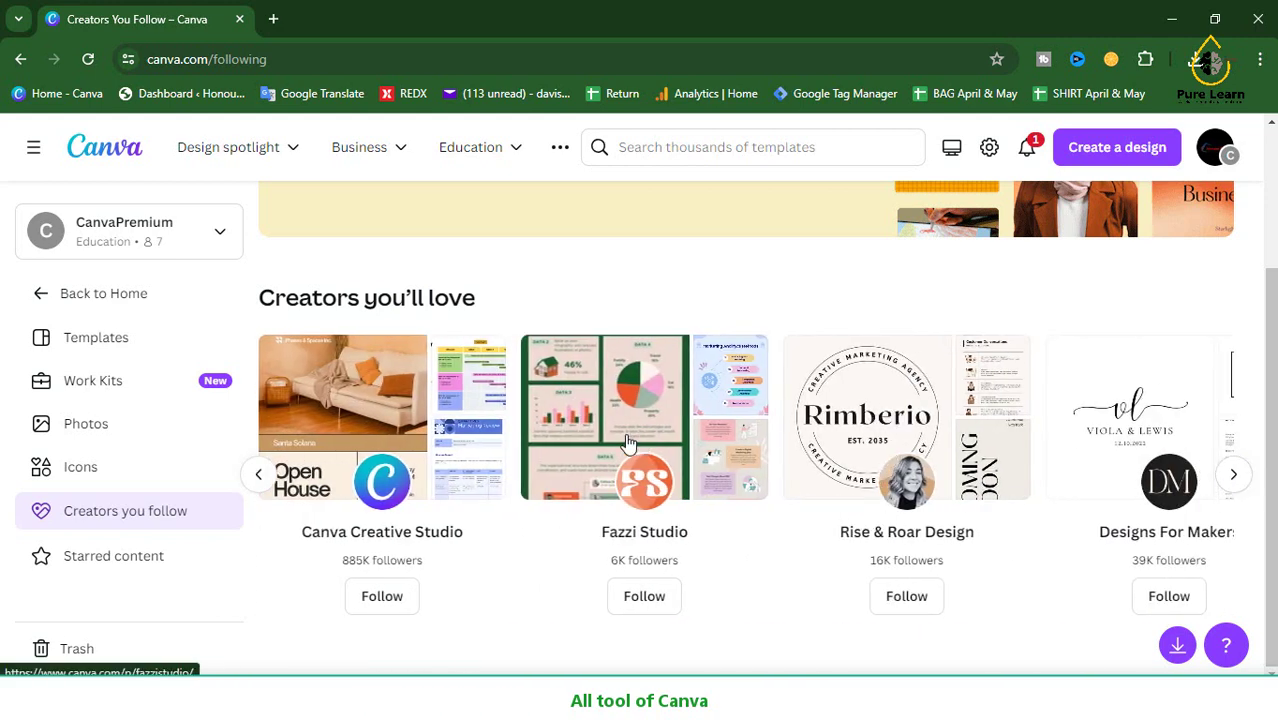
pyautogui.click(544, 451)
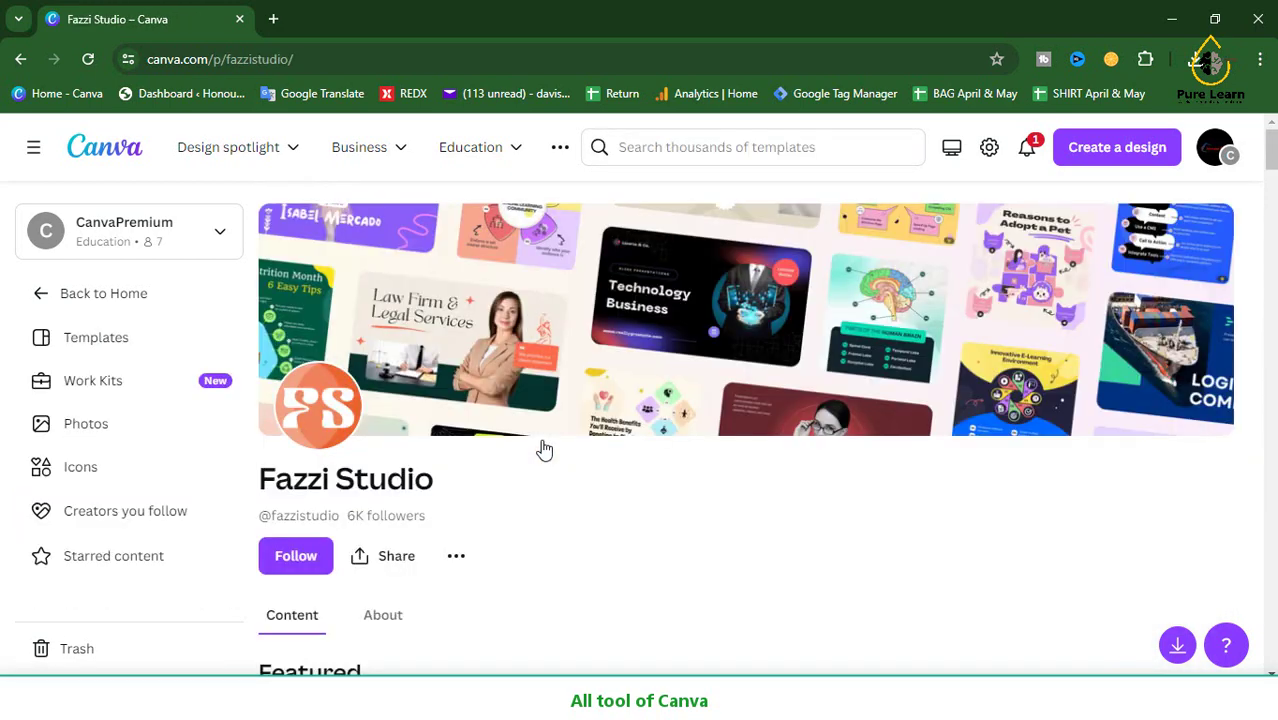
pyautogui.scroll(-10, 544, 448)
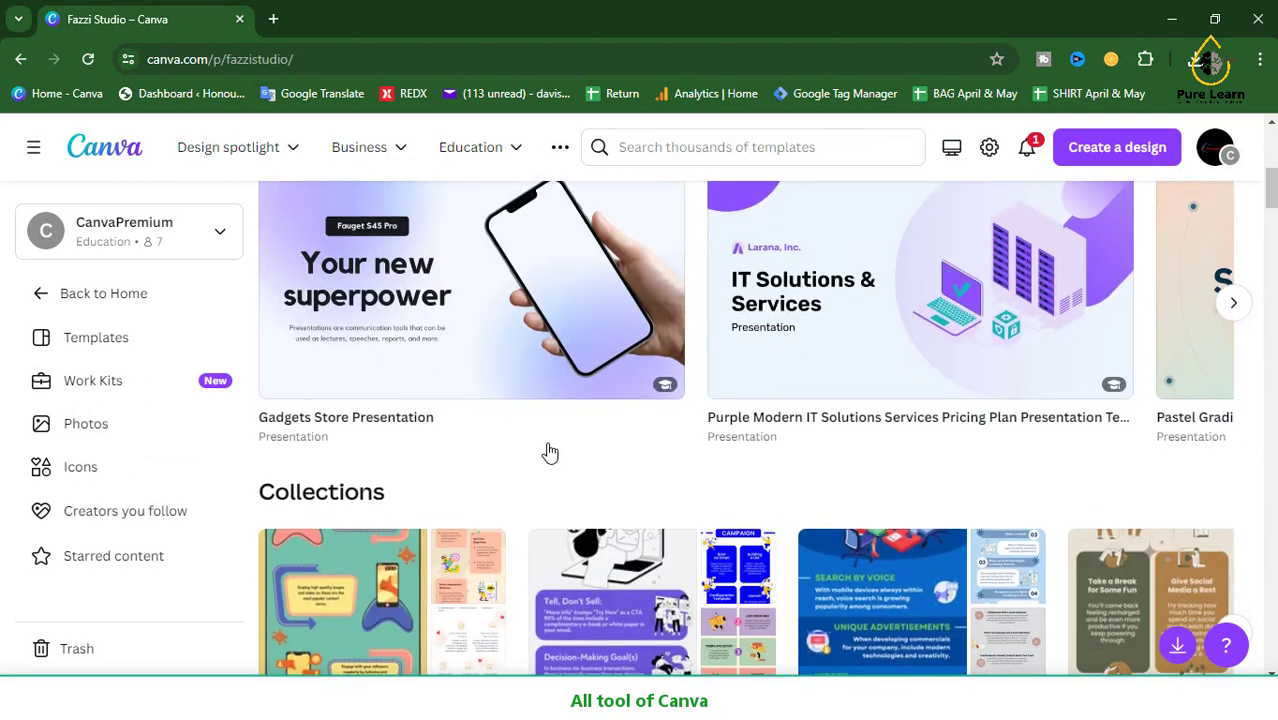
pyautogui.scroll(-5, 554, 448)
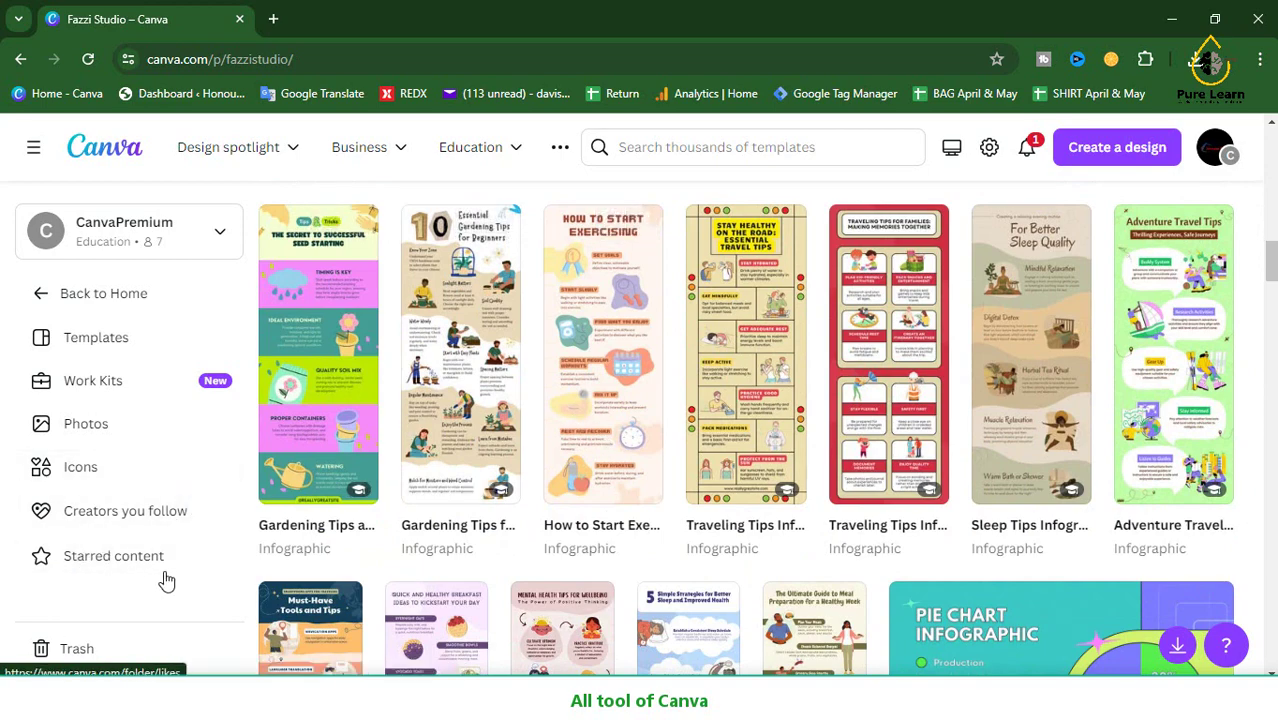
pyautogui.scroll(10, 145, 528)
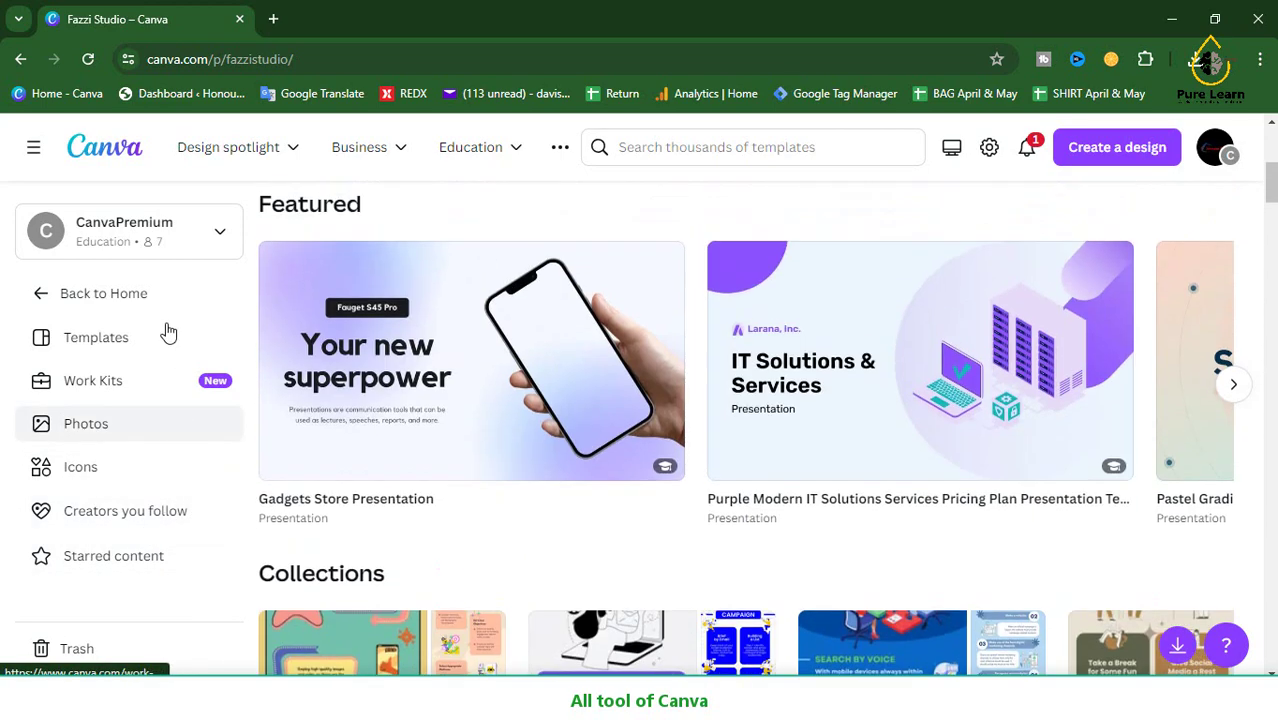
# - Return to the home page, open the Apps page and browse it through the New and noteworthy apps
pyautogui.click(93, 292)
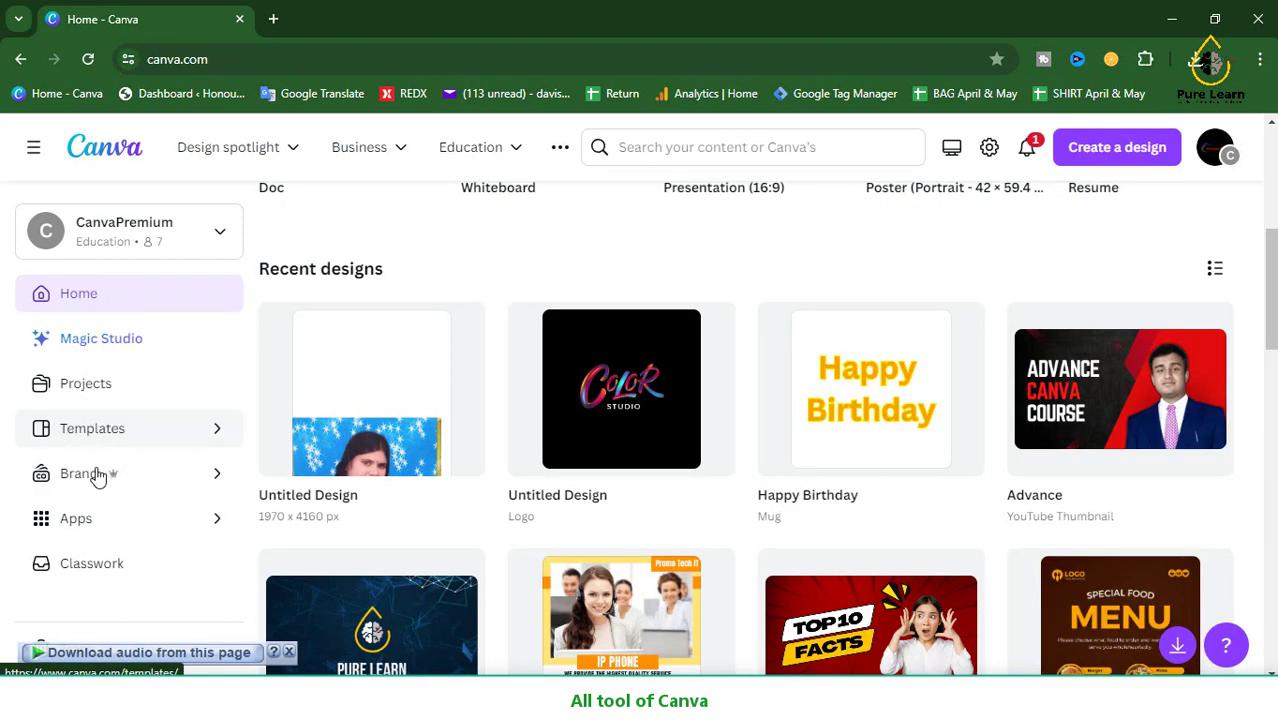
pyautogui.click(119, 520)
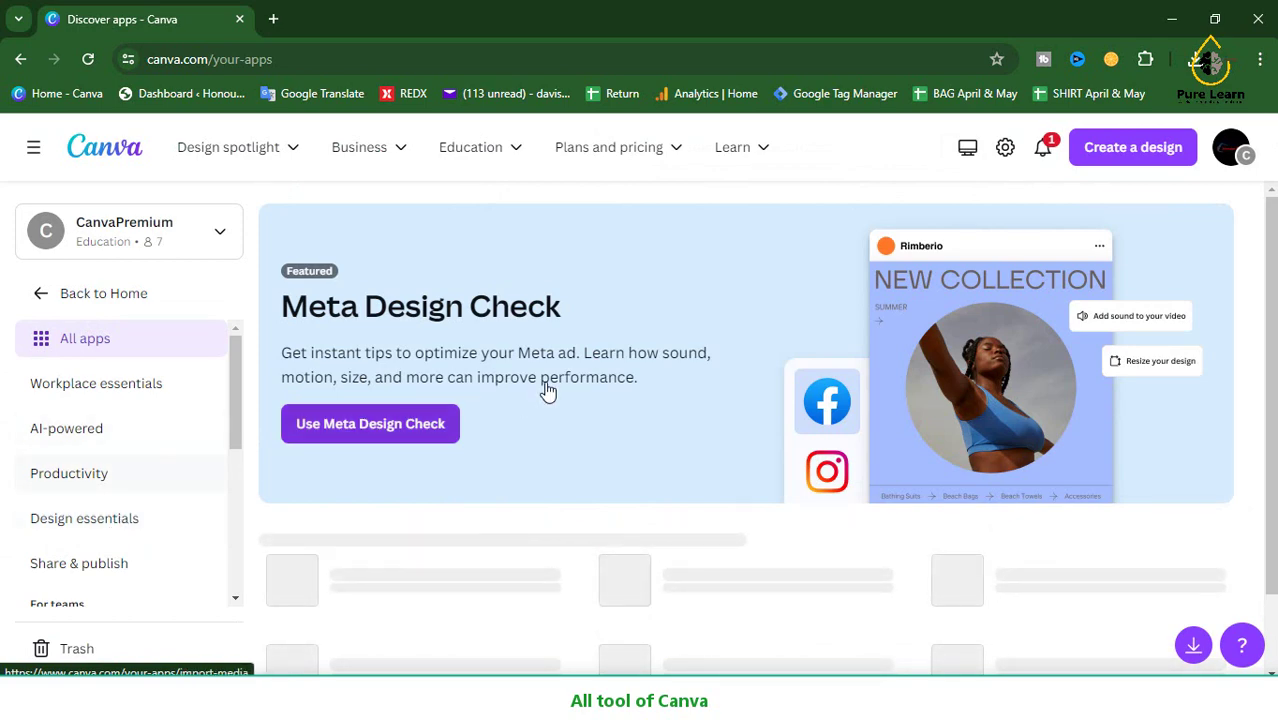
pyautogui.scroll(-2, 549, 417)
pyautogui.scroll(-1, 549, 417)
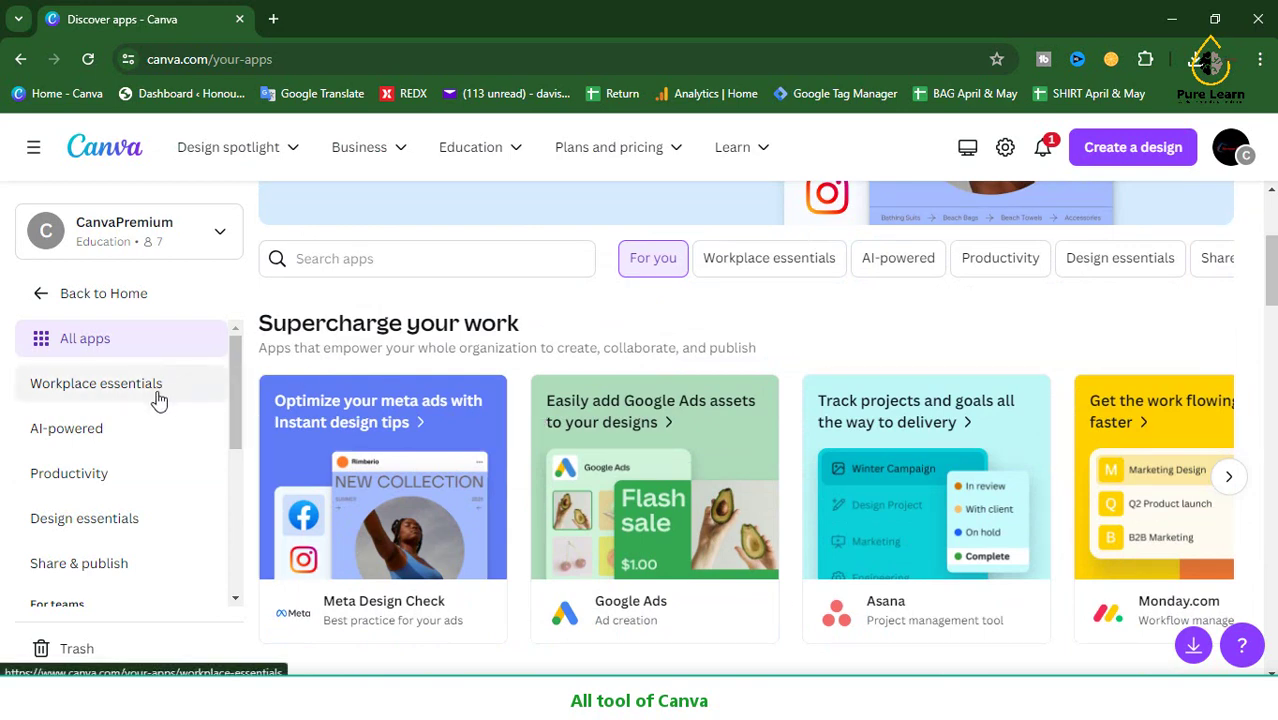
pyautogui.scroll(-3, 807, 532)
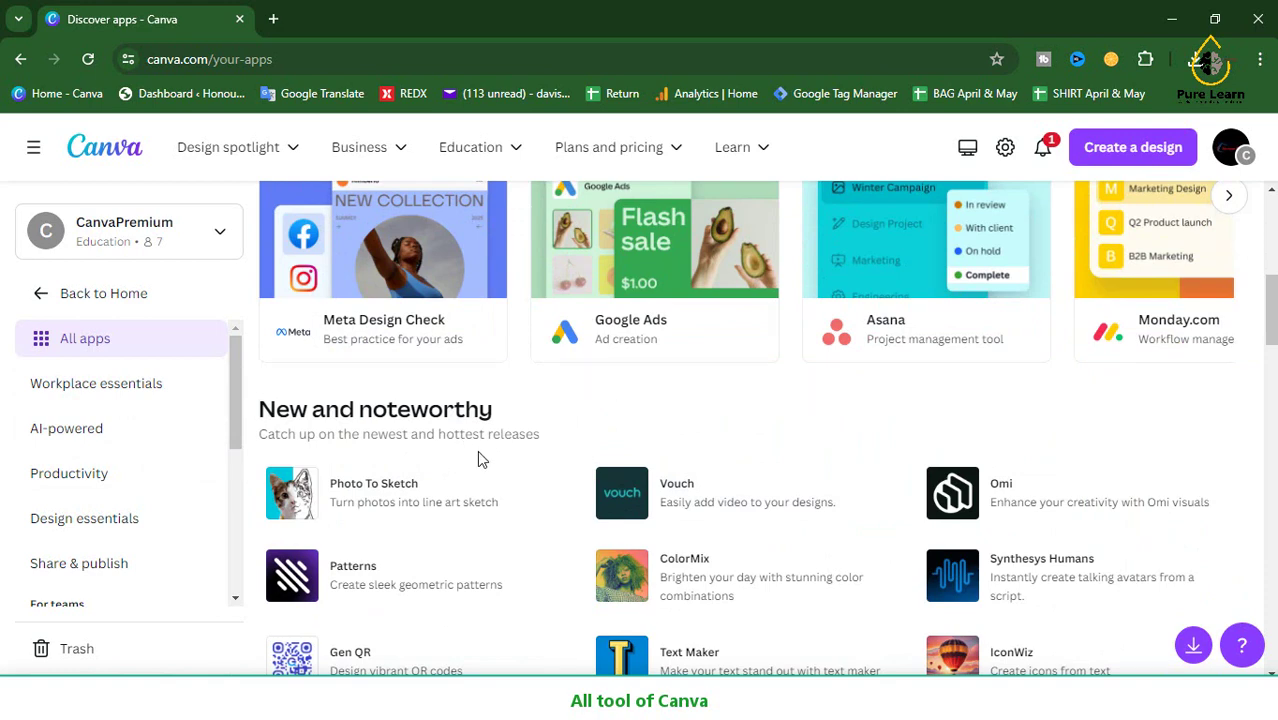
pyautogui.scroll(-2, 336, 407)
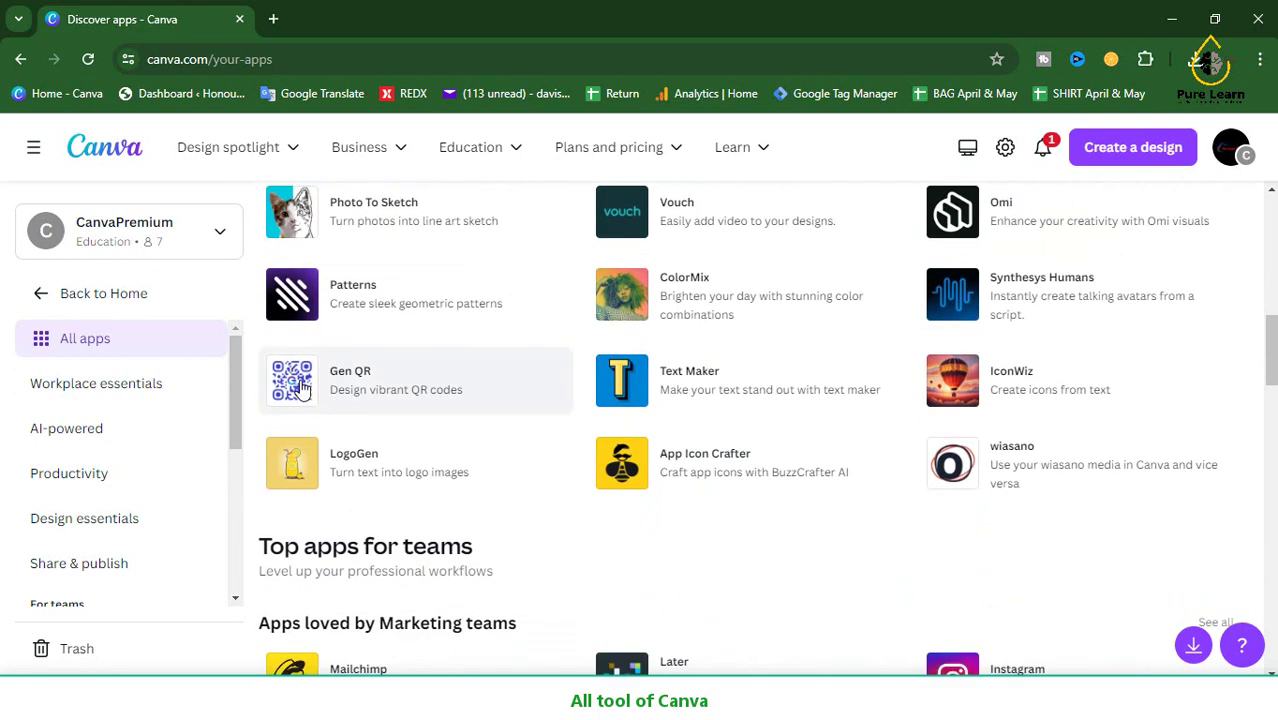
# - View the details of the Gen QR app and of the LinkedIn app with its preview images, closing each one
pyautogui.click(303, 389)
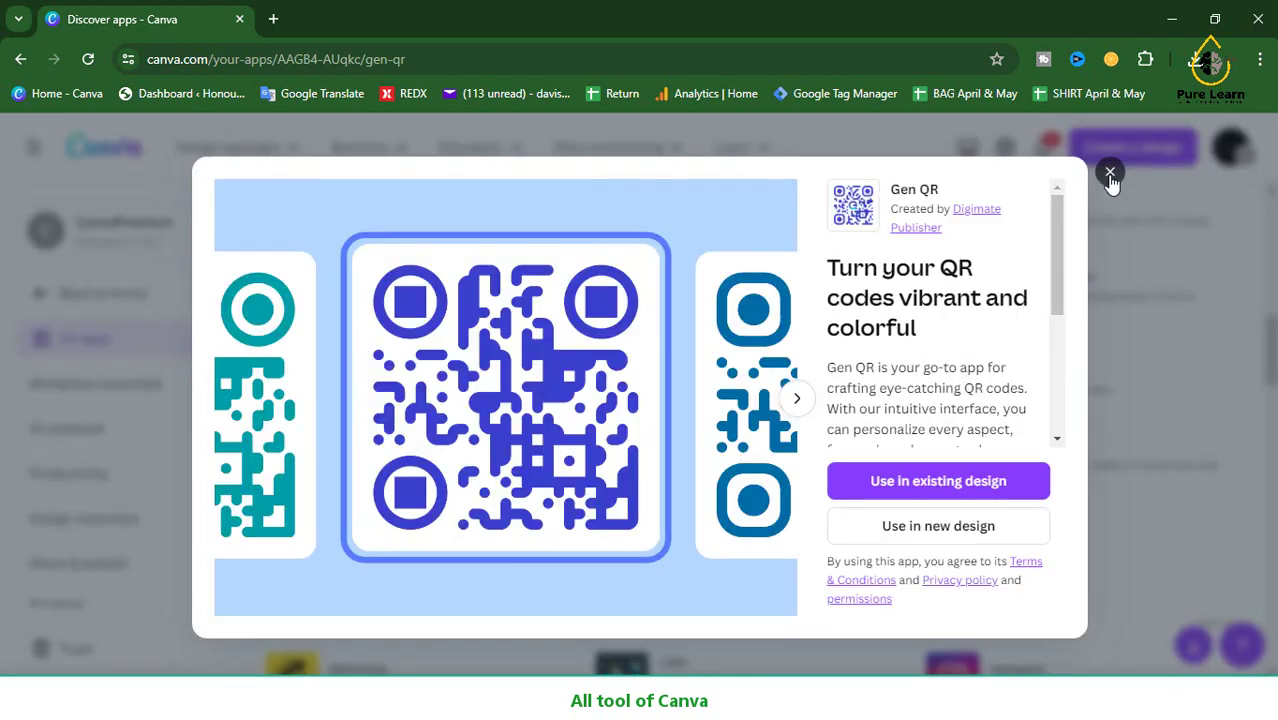
pyautogui.click(1110, 172)
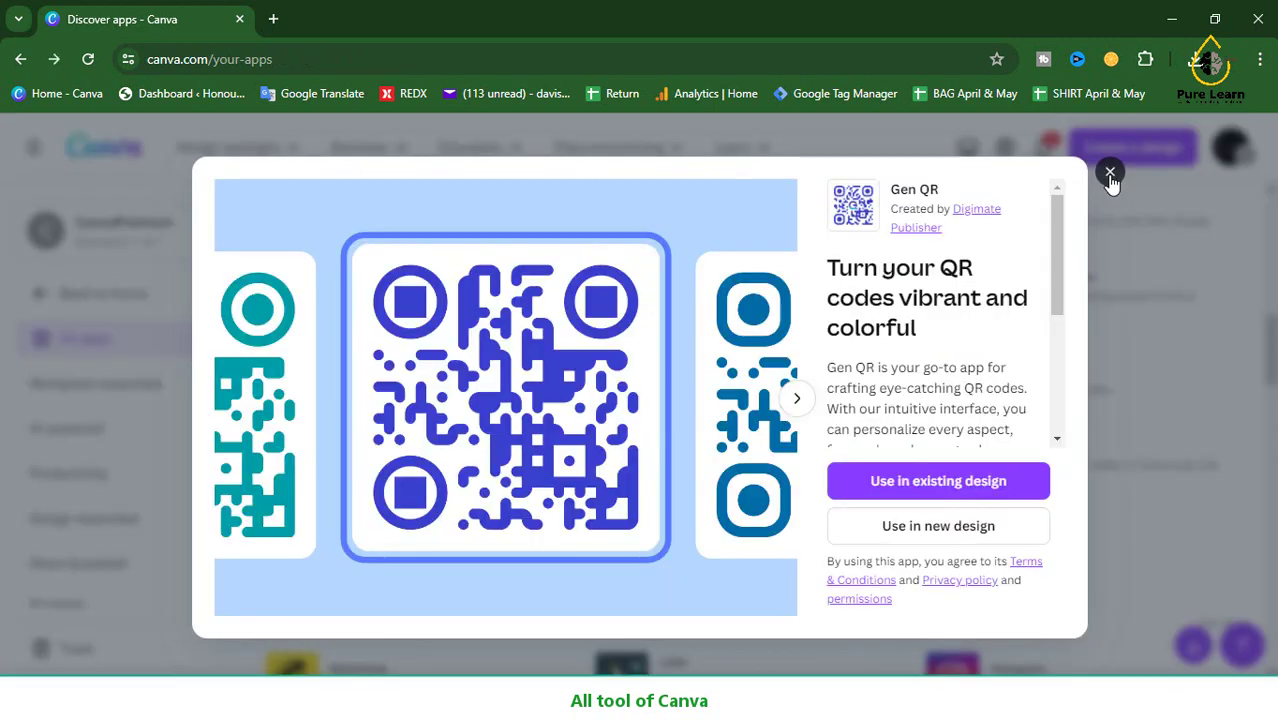
pyautogui.scroll(-3, 380, 424)
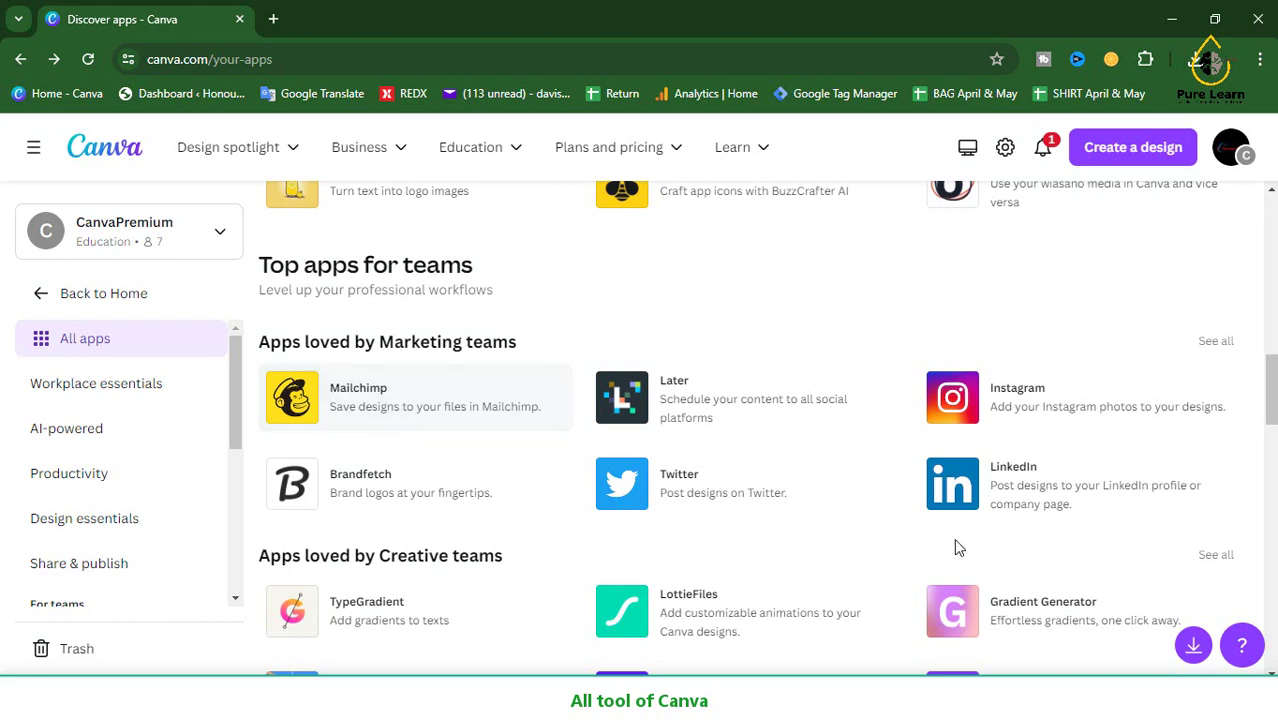
pyautogui.click(1033, 481)
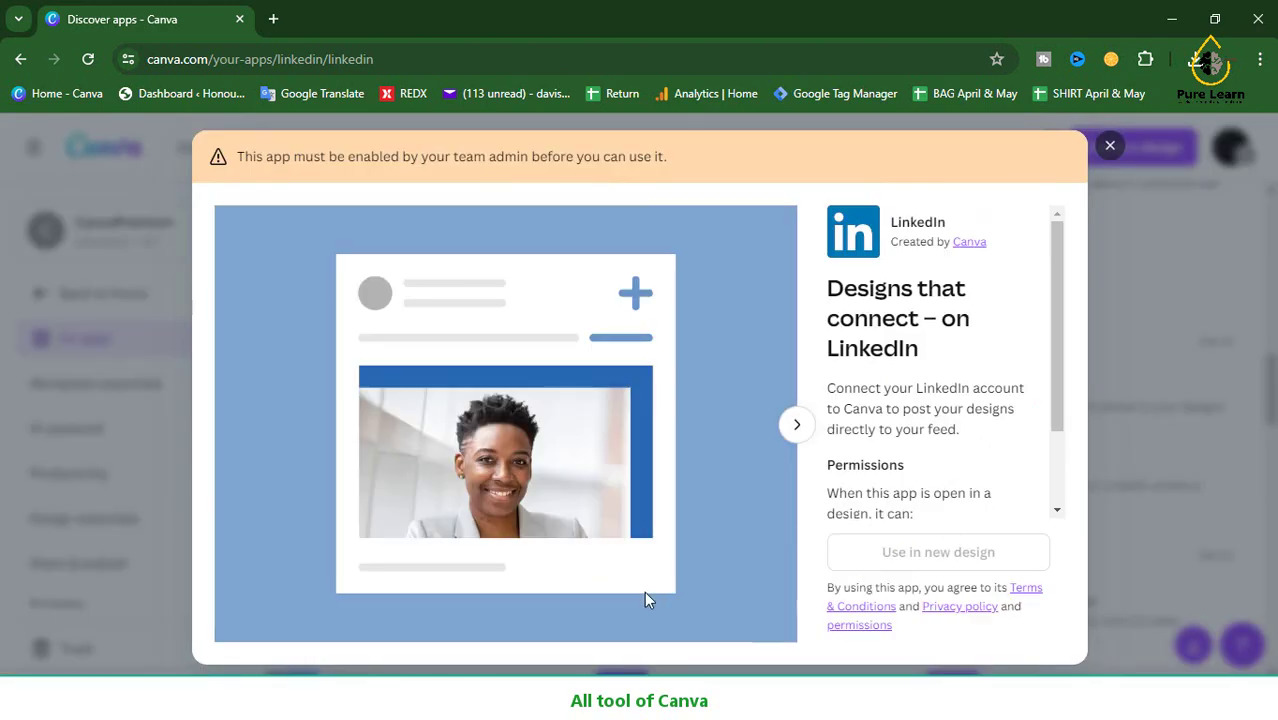
pyautogui.click(797, 425)
pyautogui.click(797, 425)
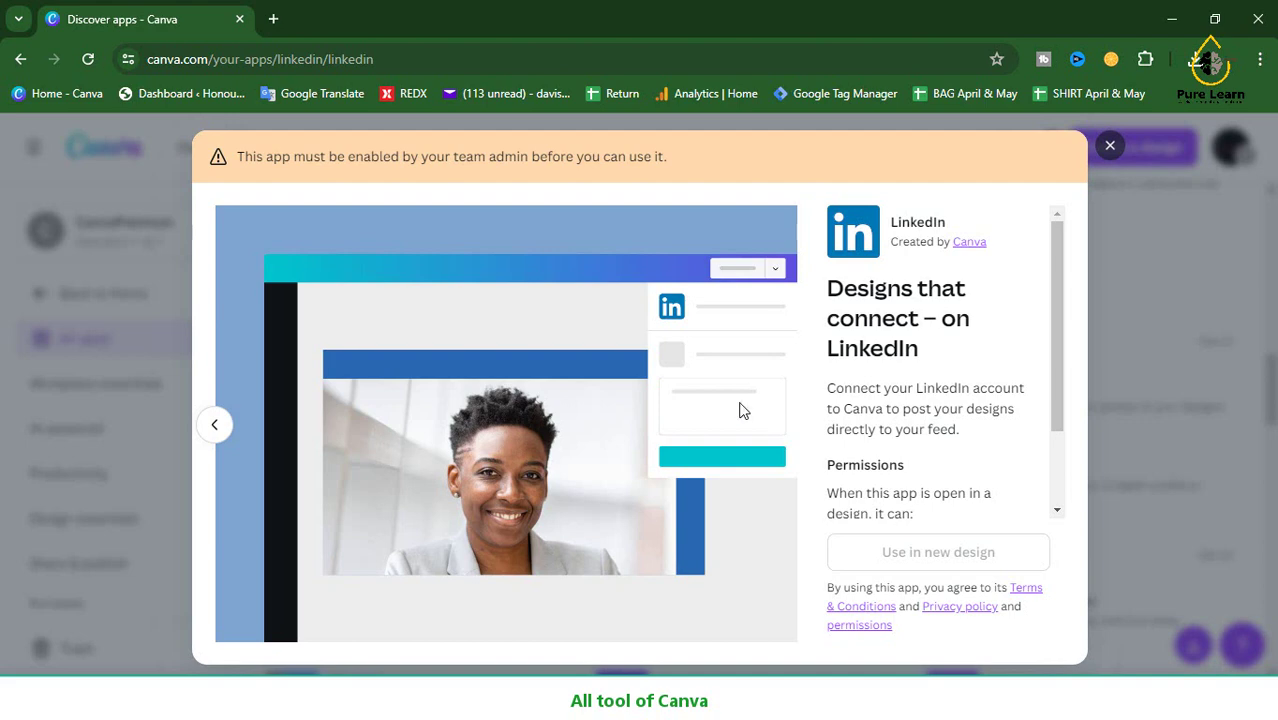
pyautogui.click(1110, 145)
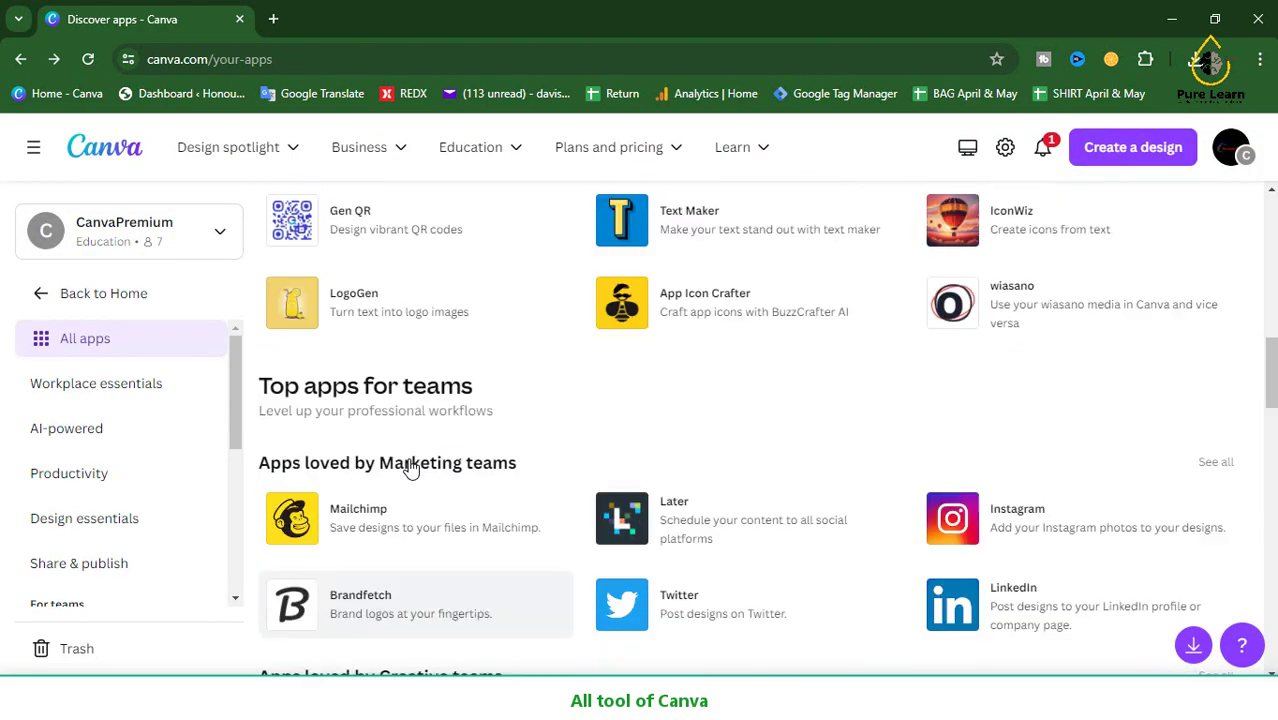
# - Open the Microsoft Powerpoint app and check its existing-design choices in Your projects and the Fly mart Shop folder
pyautogui.scroll(-6, 410, 468)
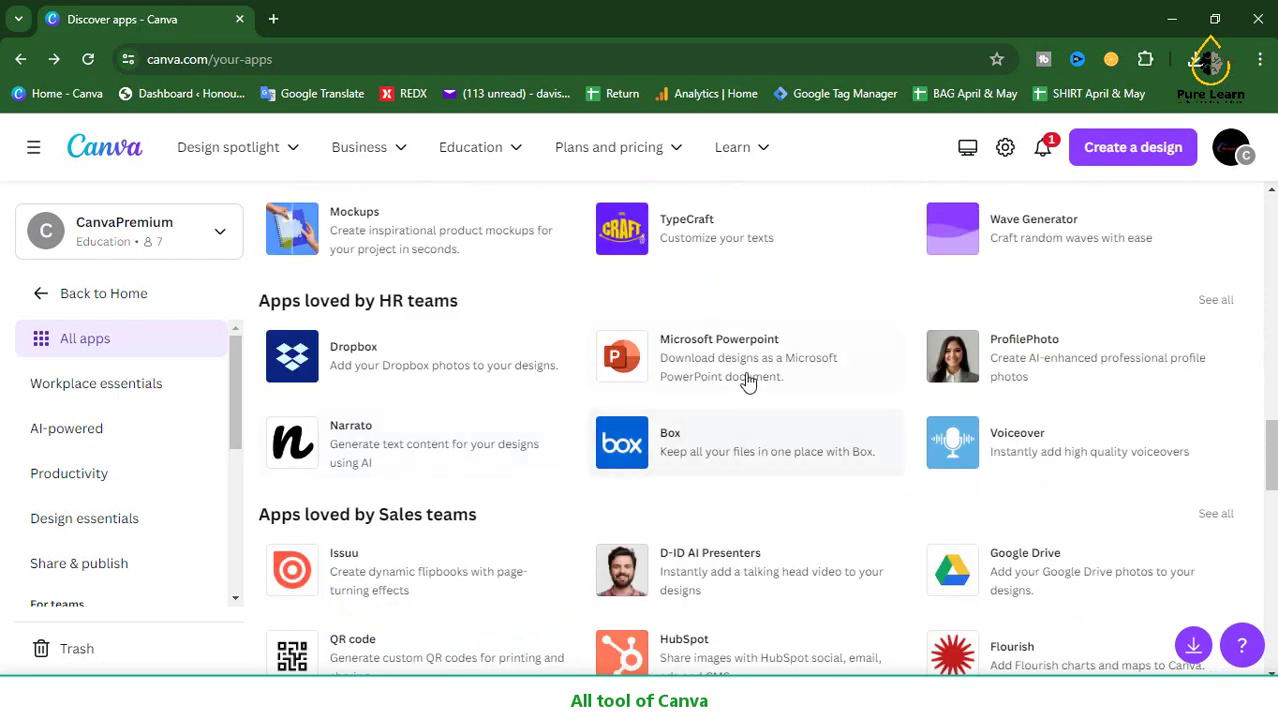
pyautogui.click(725, 352)
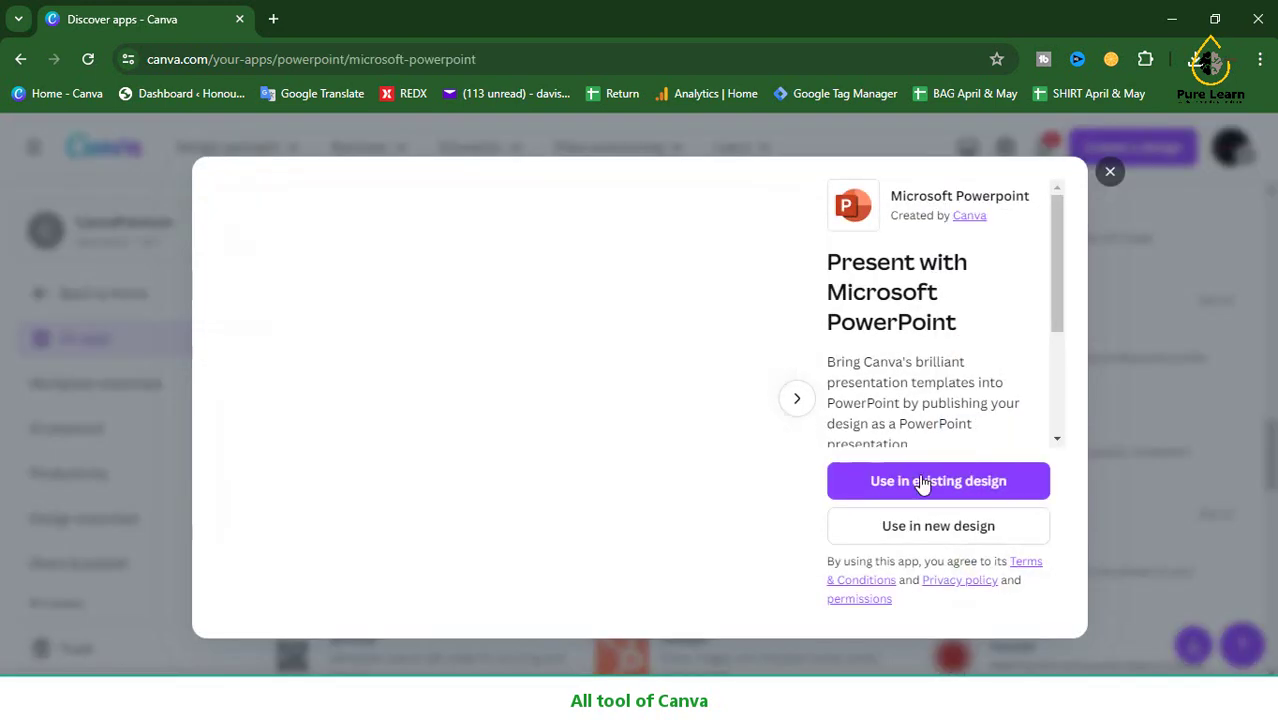
pyautogui.click(873, 484)
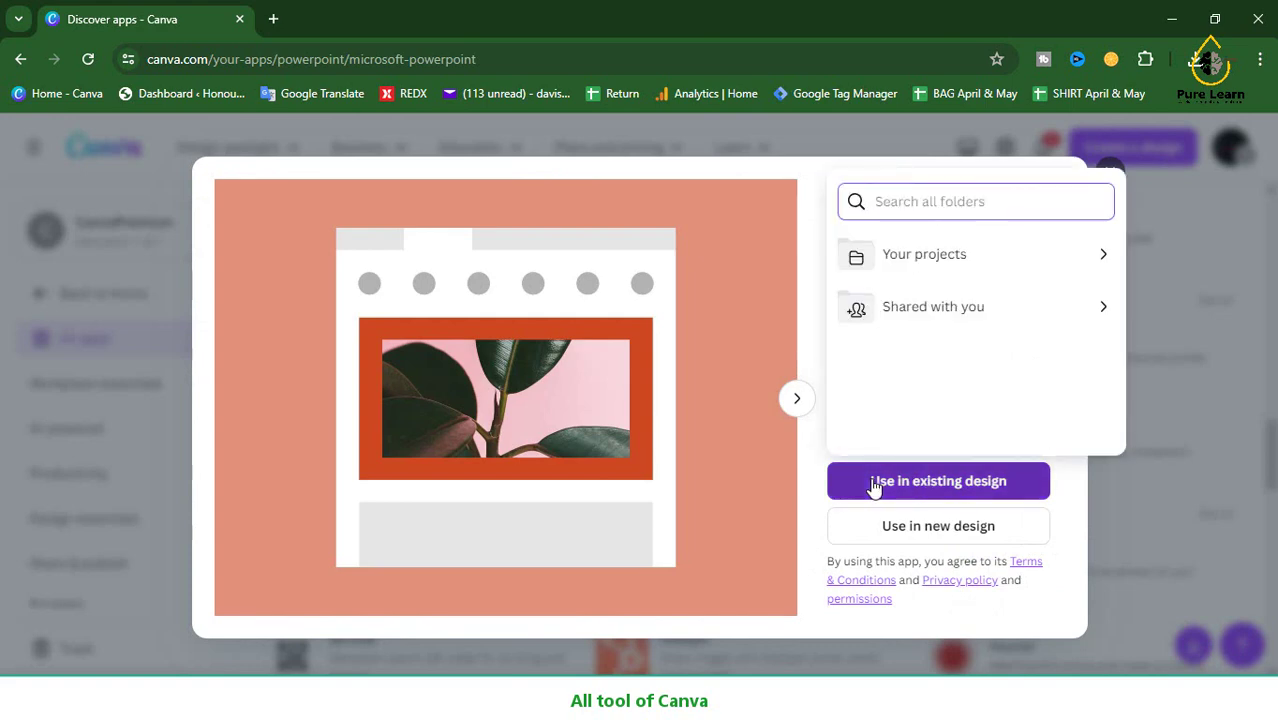
pyautogui.click(920, 260)
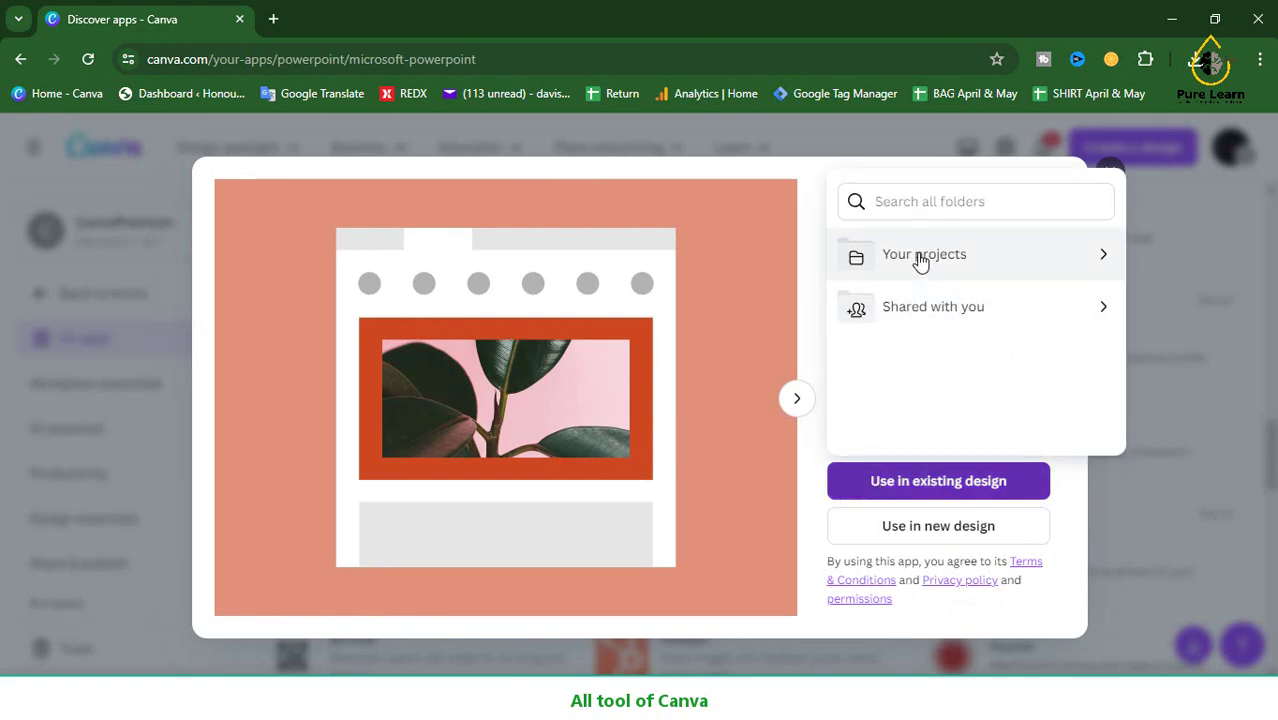
pyautogui.click(921, 300)
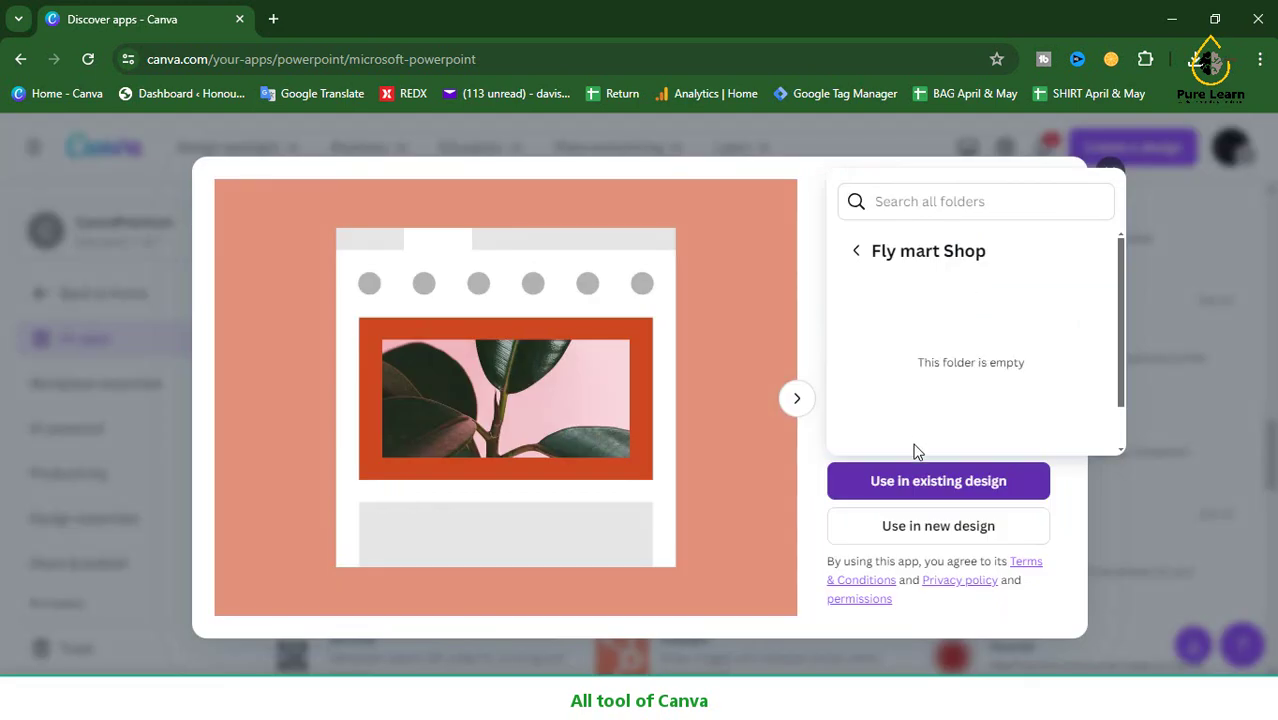
pyautogui.click(856, 252)
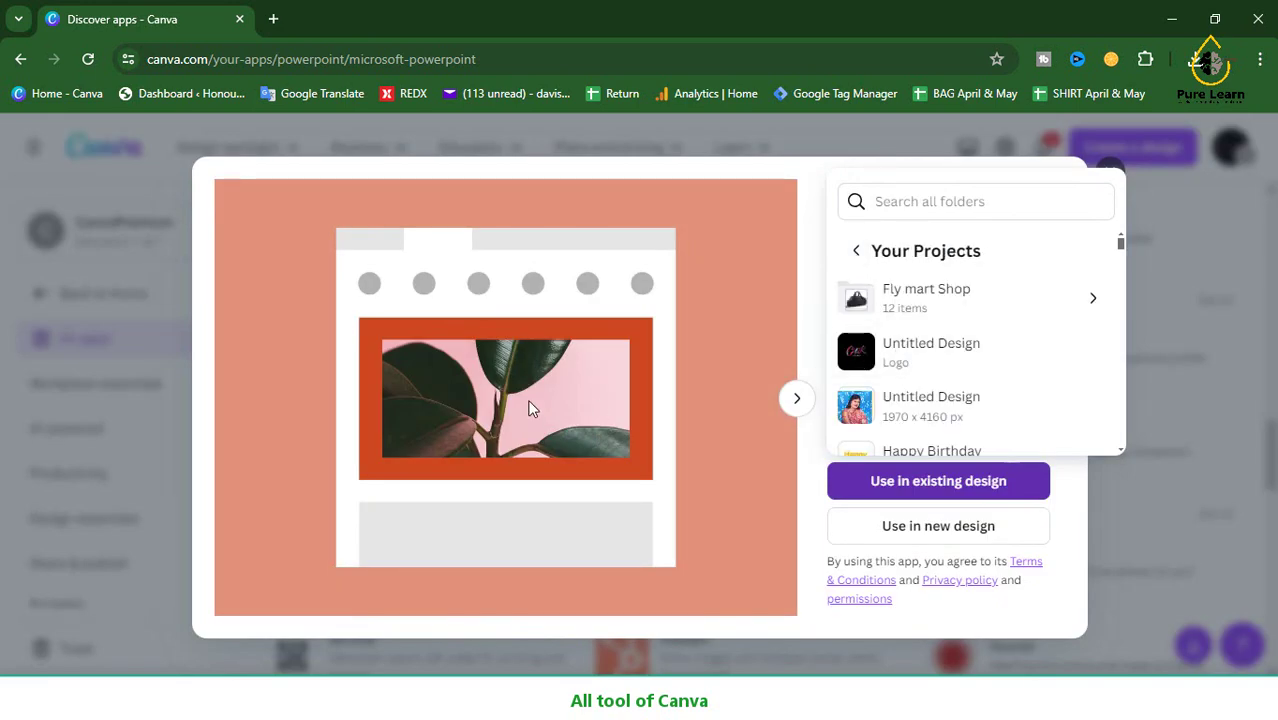
pyautogui.click(784, 518)
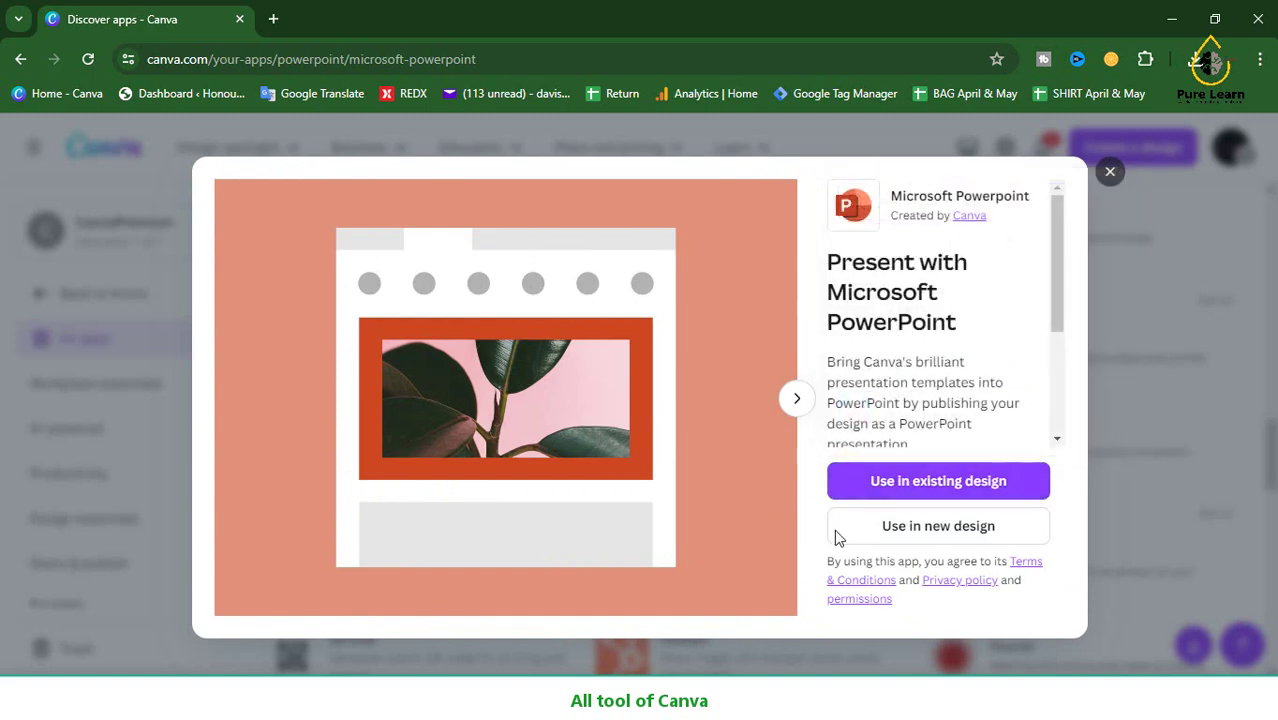
# - Start a new Video design with the Microsoft Powerpoint app, and close both the design and the app's details
pyautogui.click(893, 529)
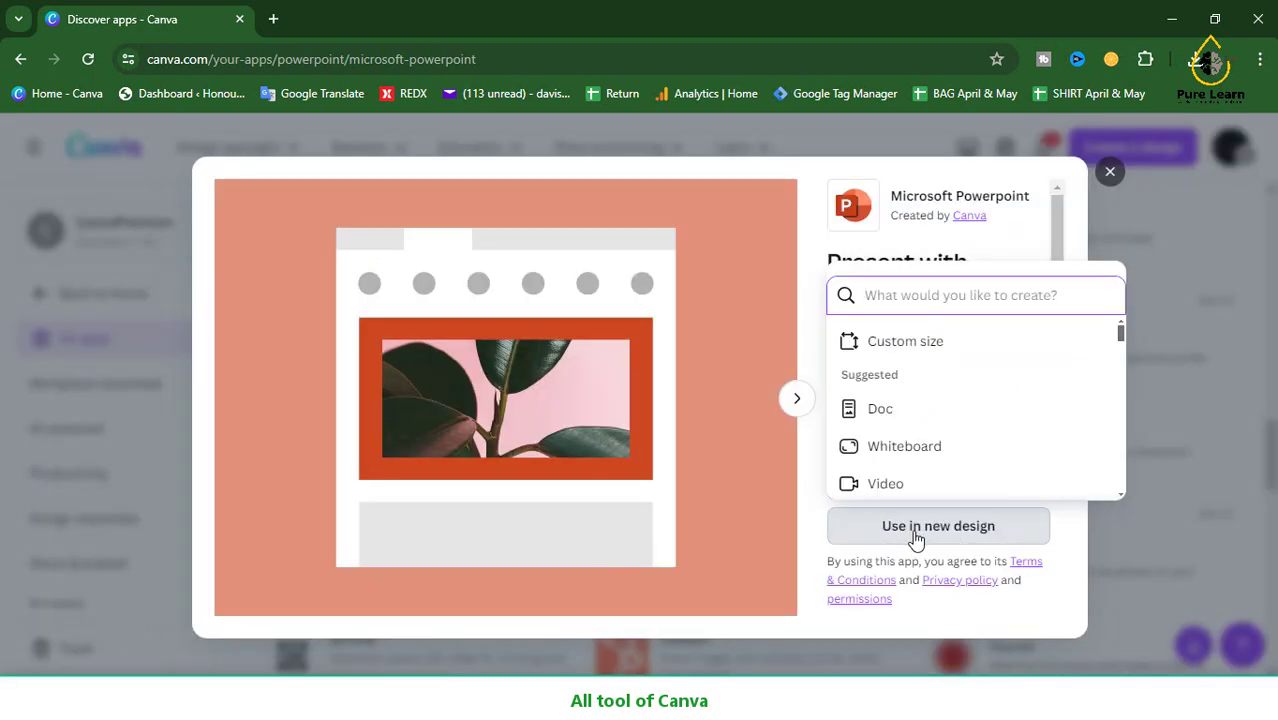
pyautogui.click(906, 492)
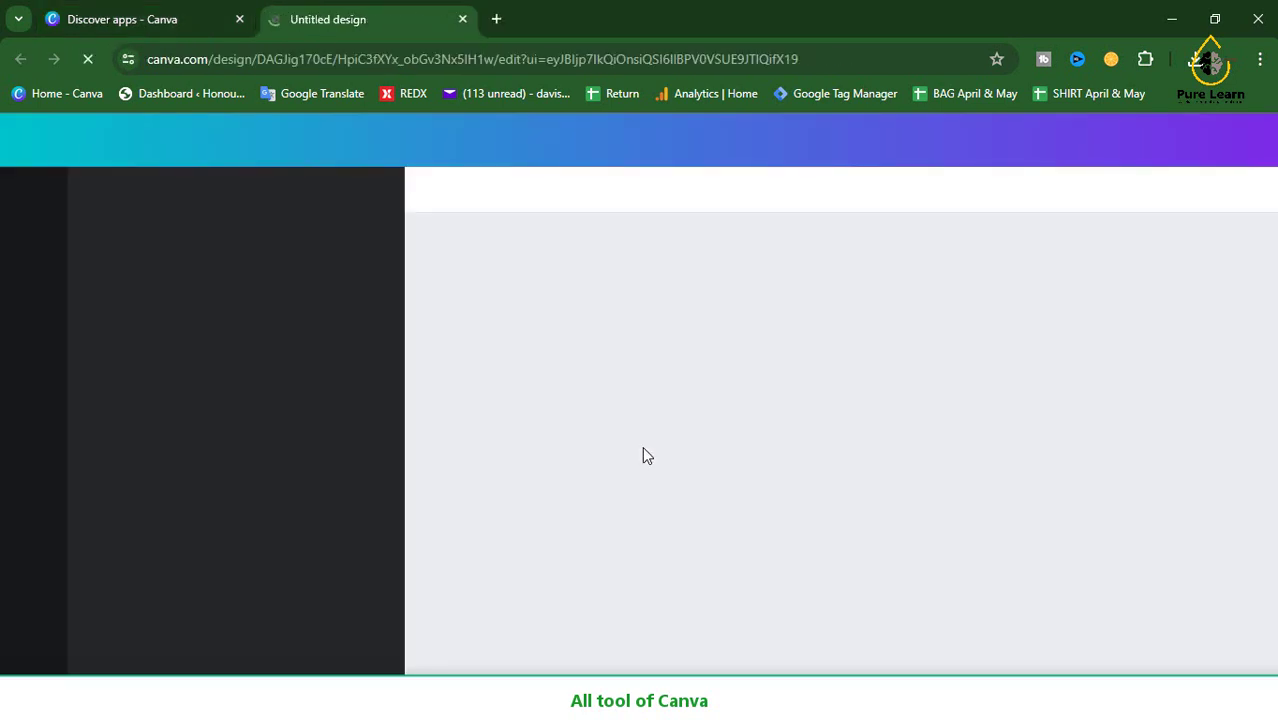
pyautogui.click(462, 19)
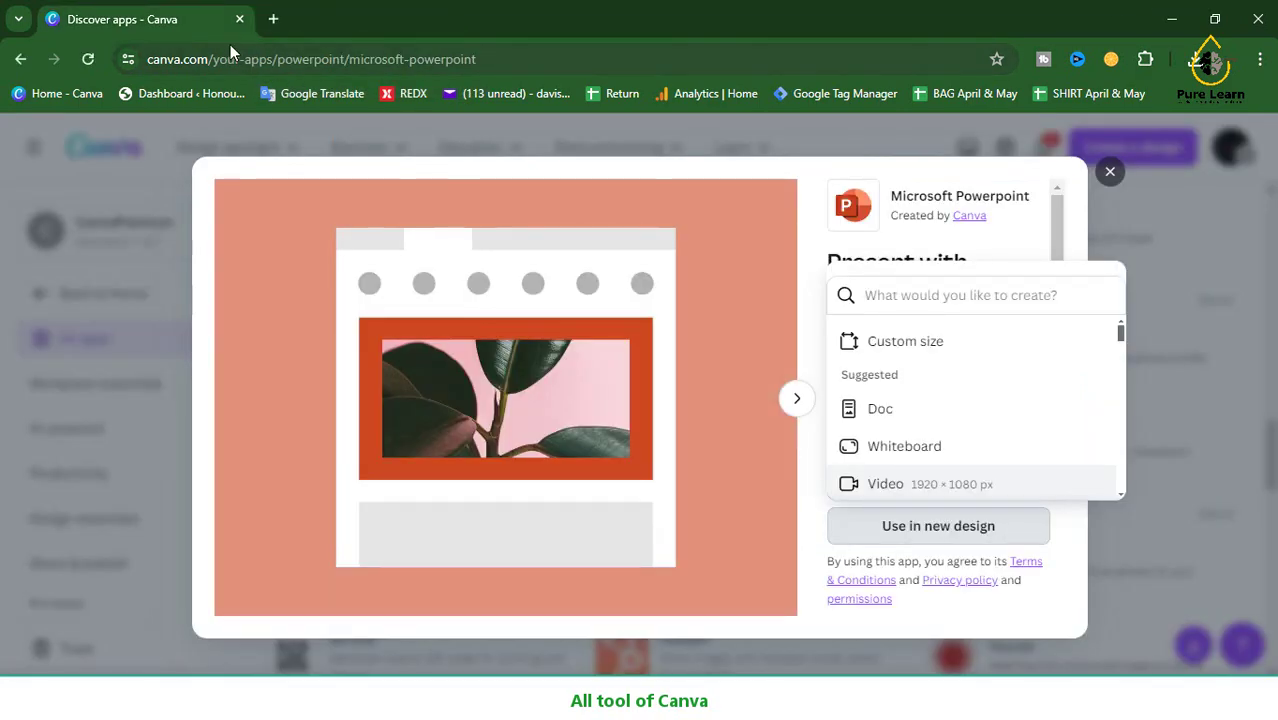
pyautogui.click(130, 157)
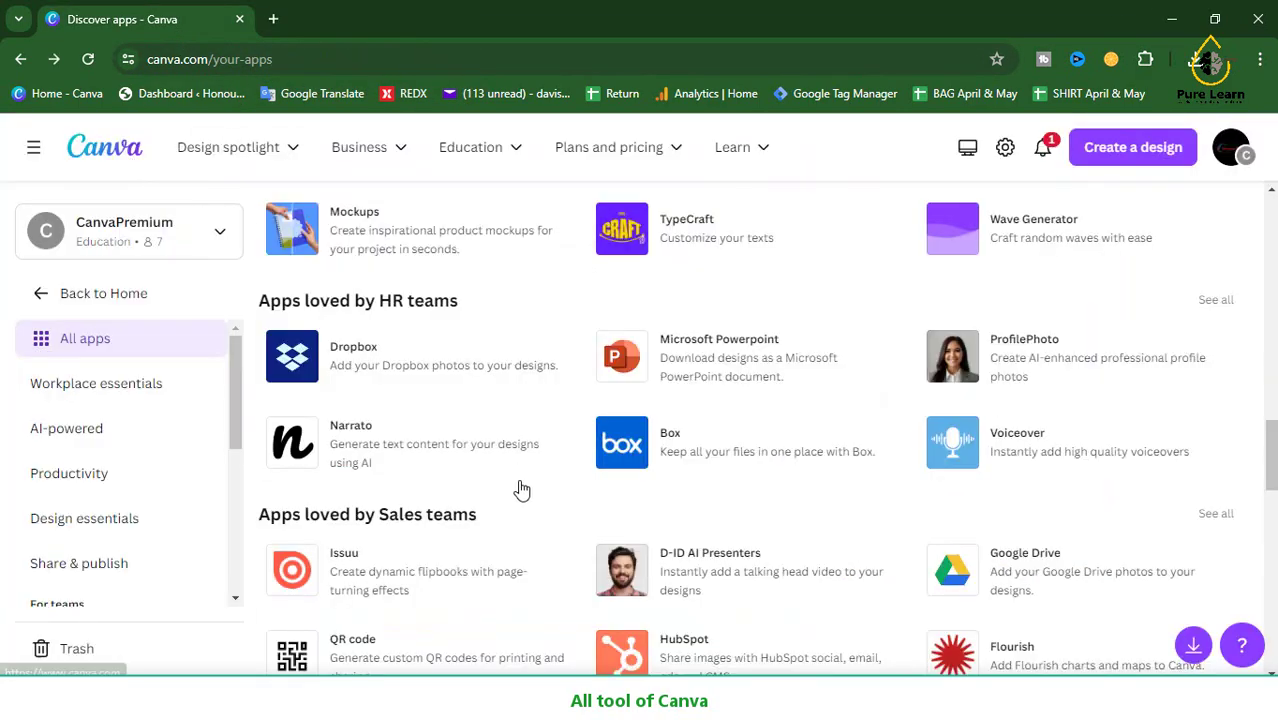
# - Open the Image Animate app from the AI-powered section and use it in a new Video design
pyautogui.scroll(-4, 518, 486)
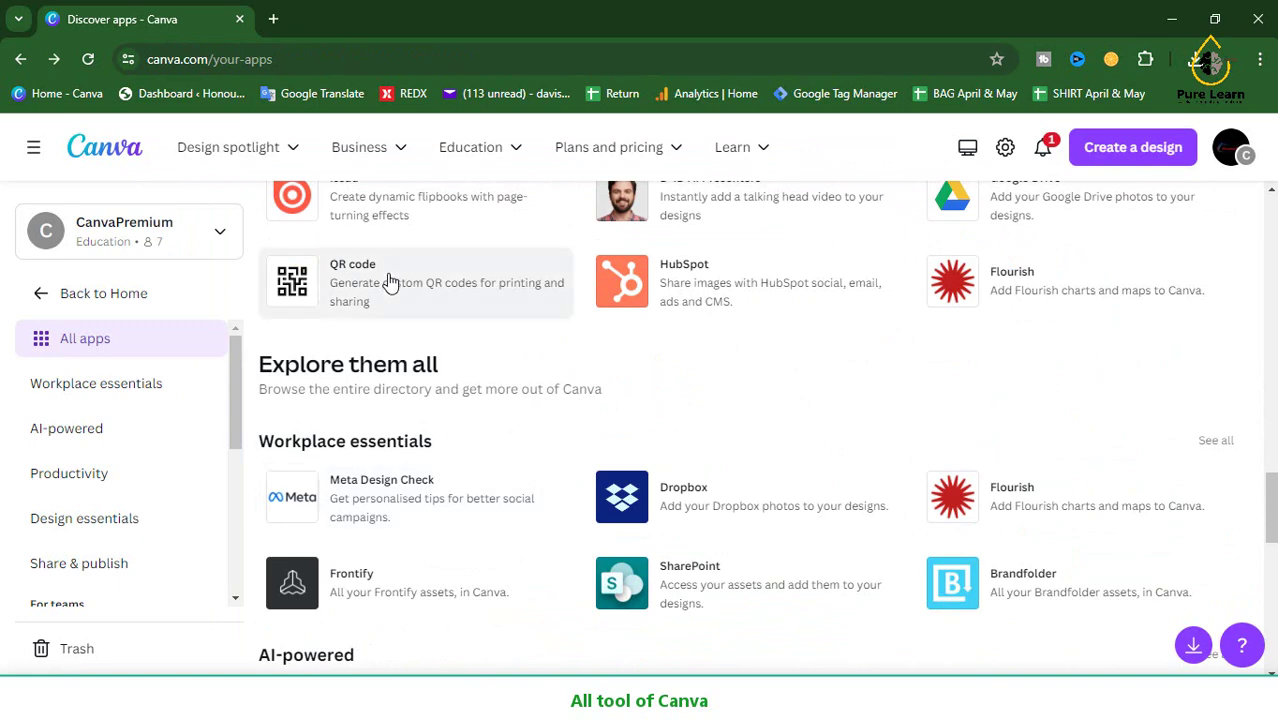
pyautogui.scroll(-5, 700, 480)
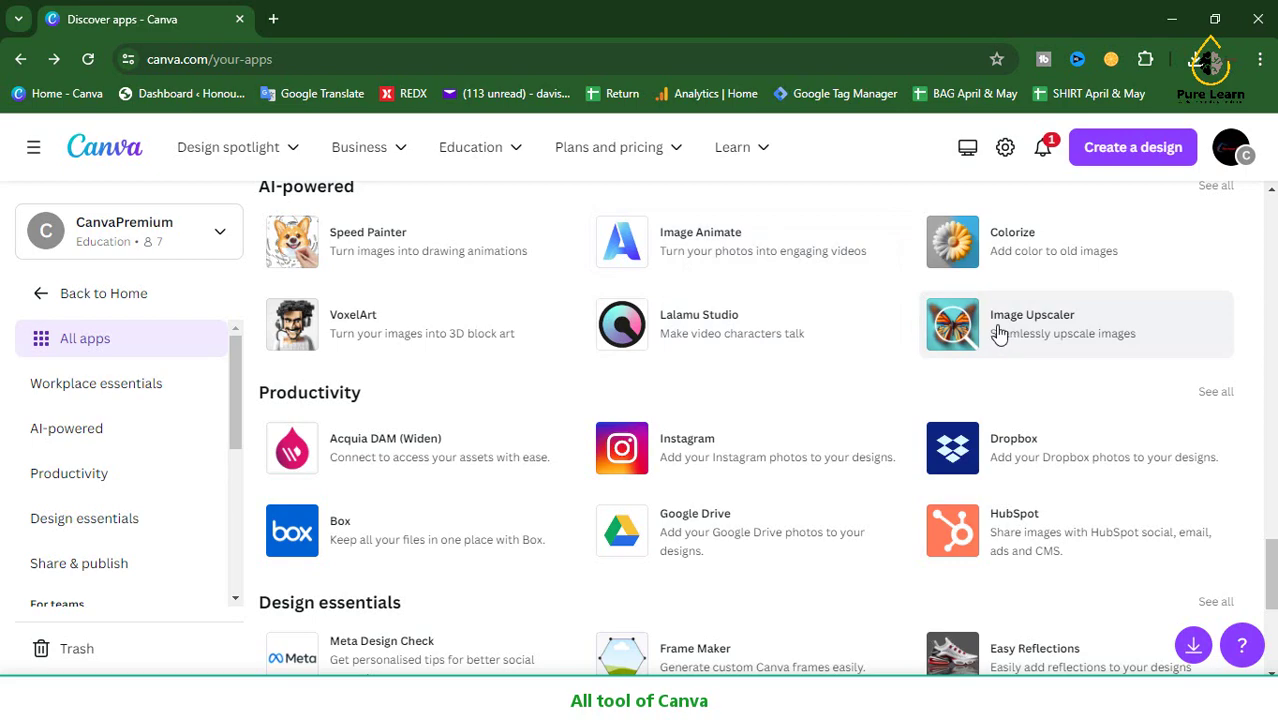
pyautogui.click(705, 241)
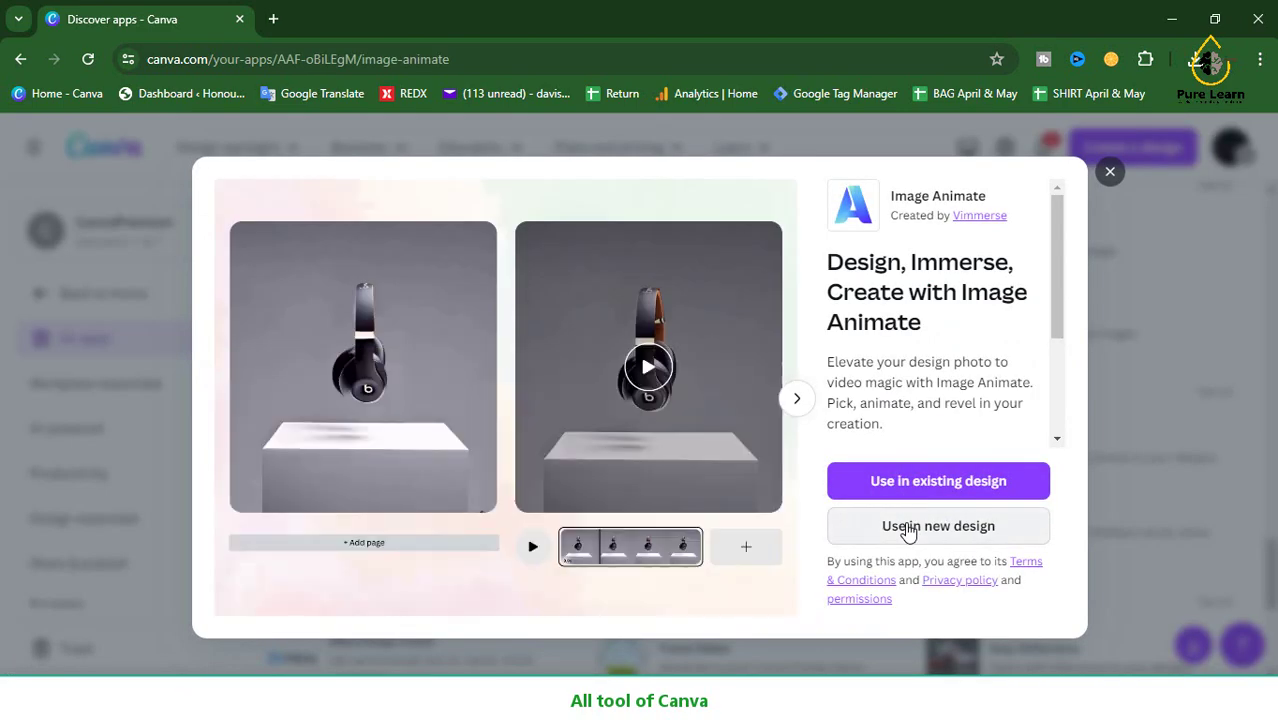
pyautogui.click(909, 527)
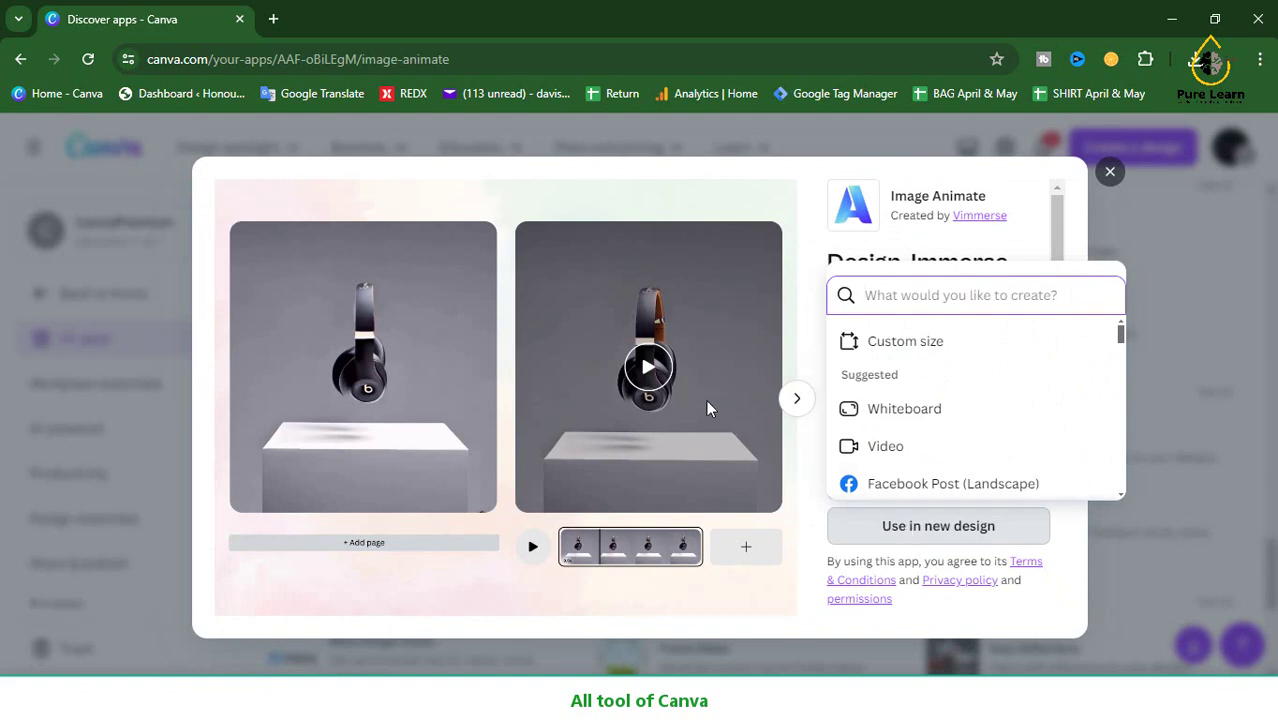
pyautogui.click(646, 370)
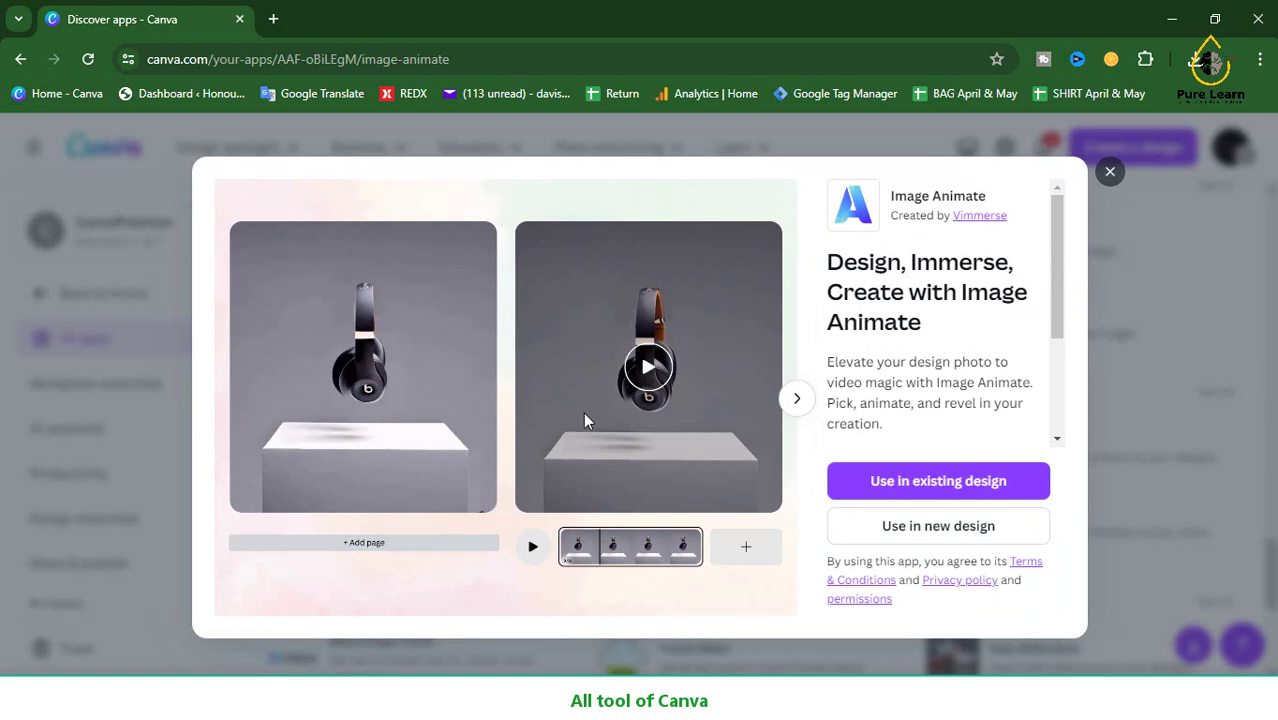
pyautogui.click(893, 527)
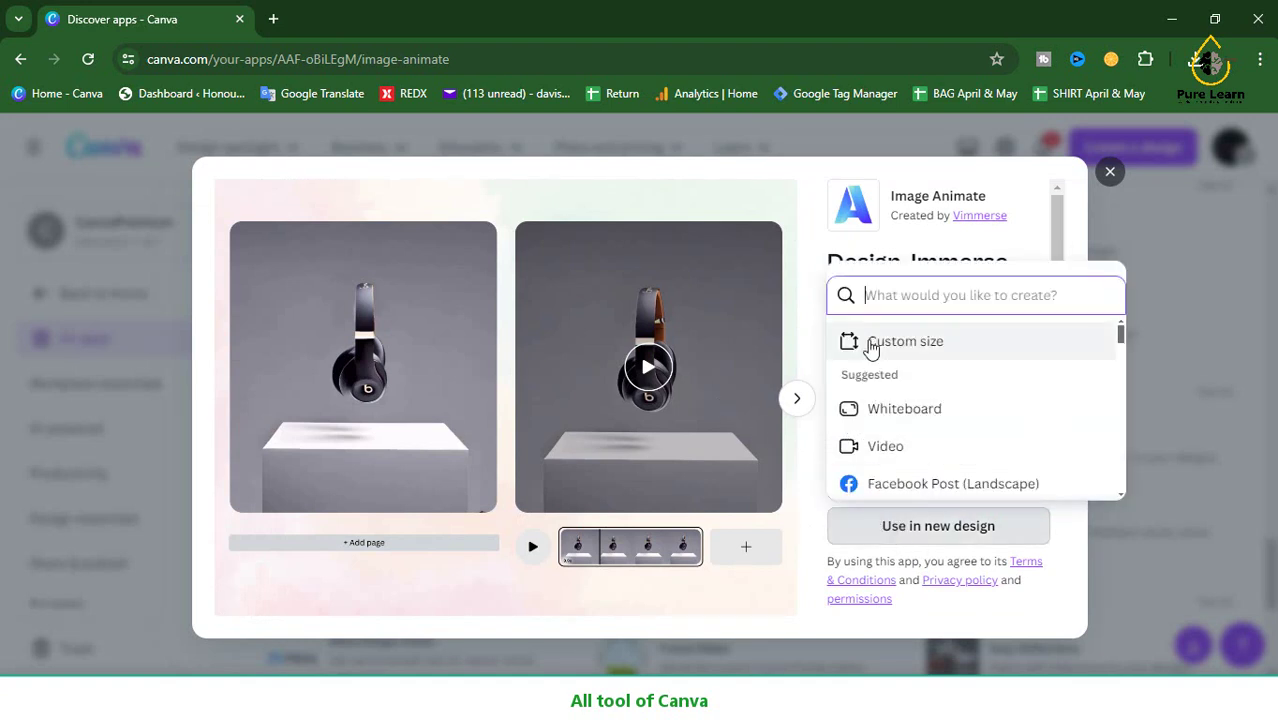
pyautogui.click(880, 447)
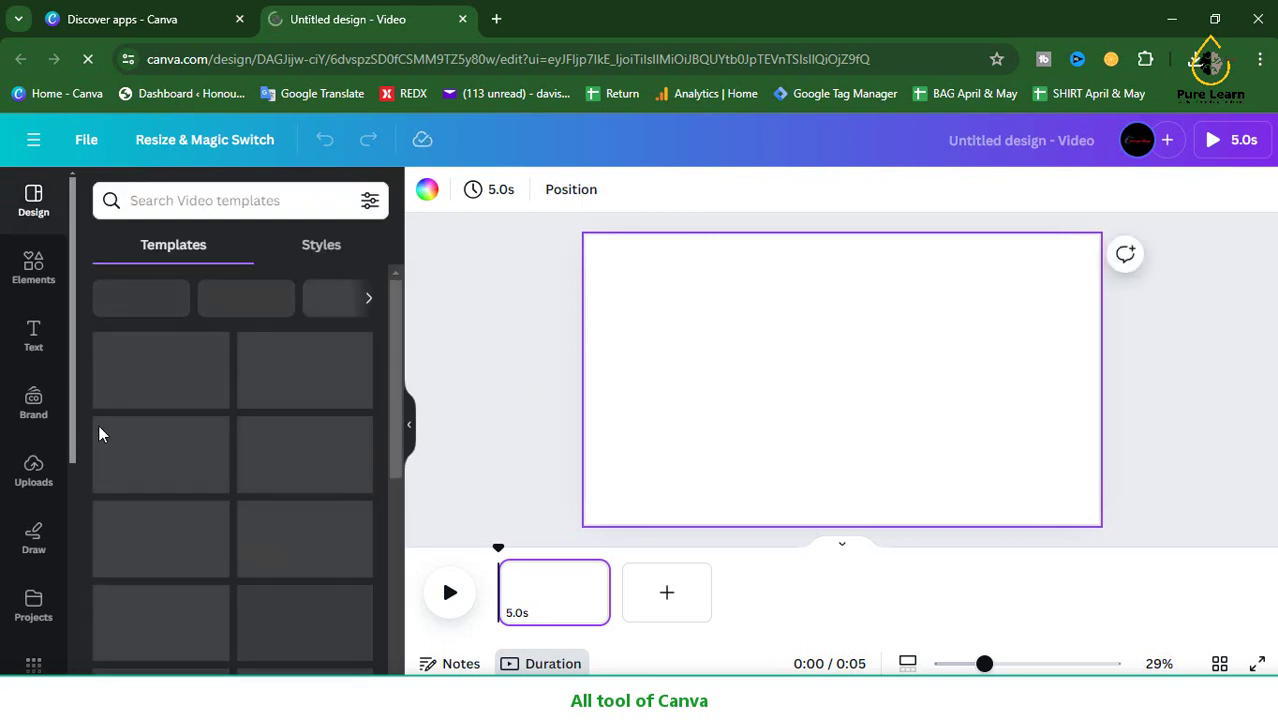
# - View the new video design's uploaded images, return to the Discover apps page and close the Image Animate details
pyautogui.click(33, 470)
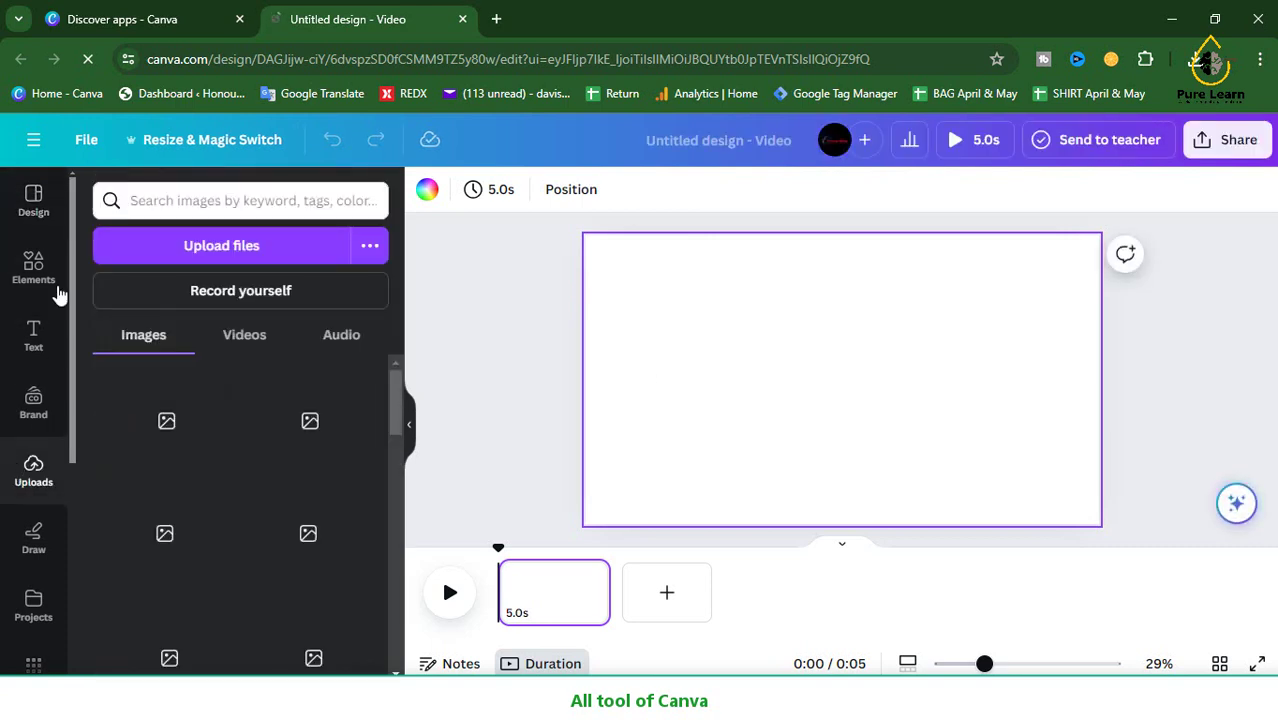
pyautogui.click(33, 200)
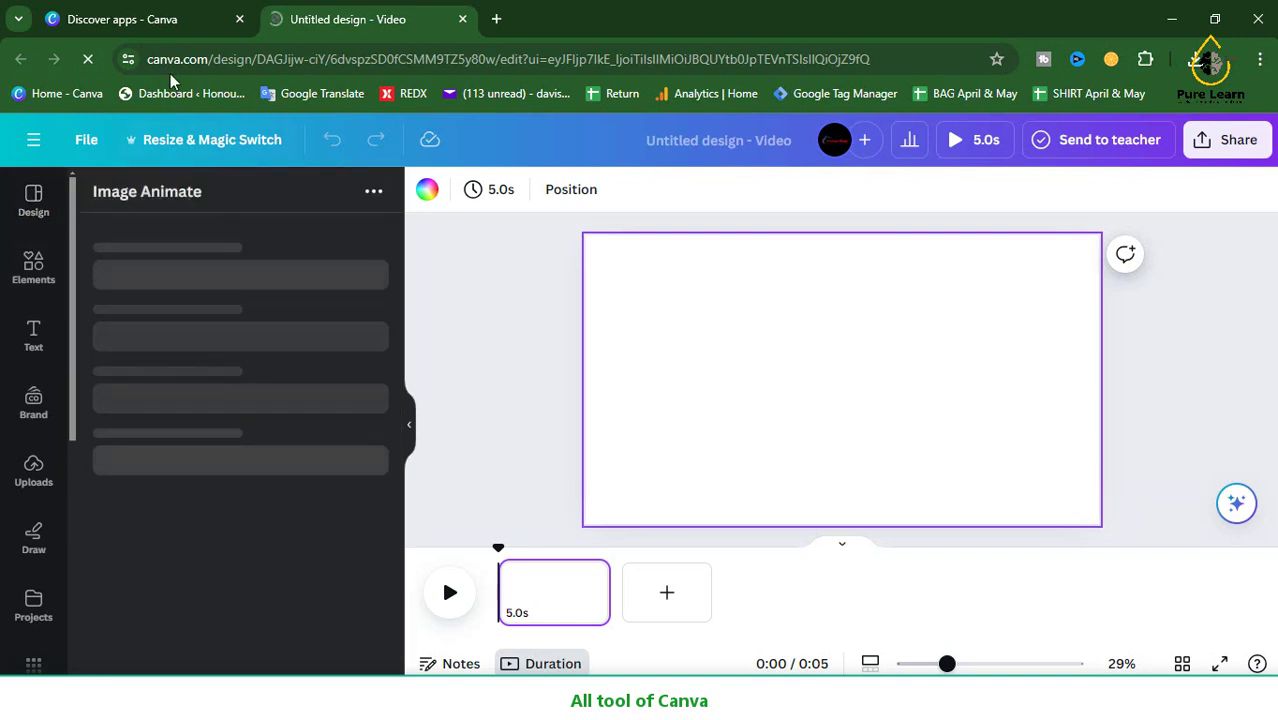
pyautogui.click(125, 20)
pyautogui.press('Escape')
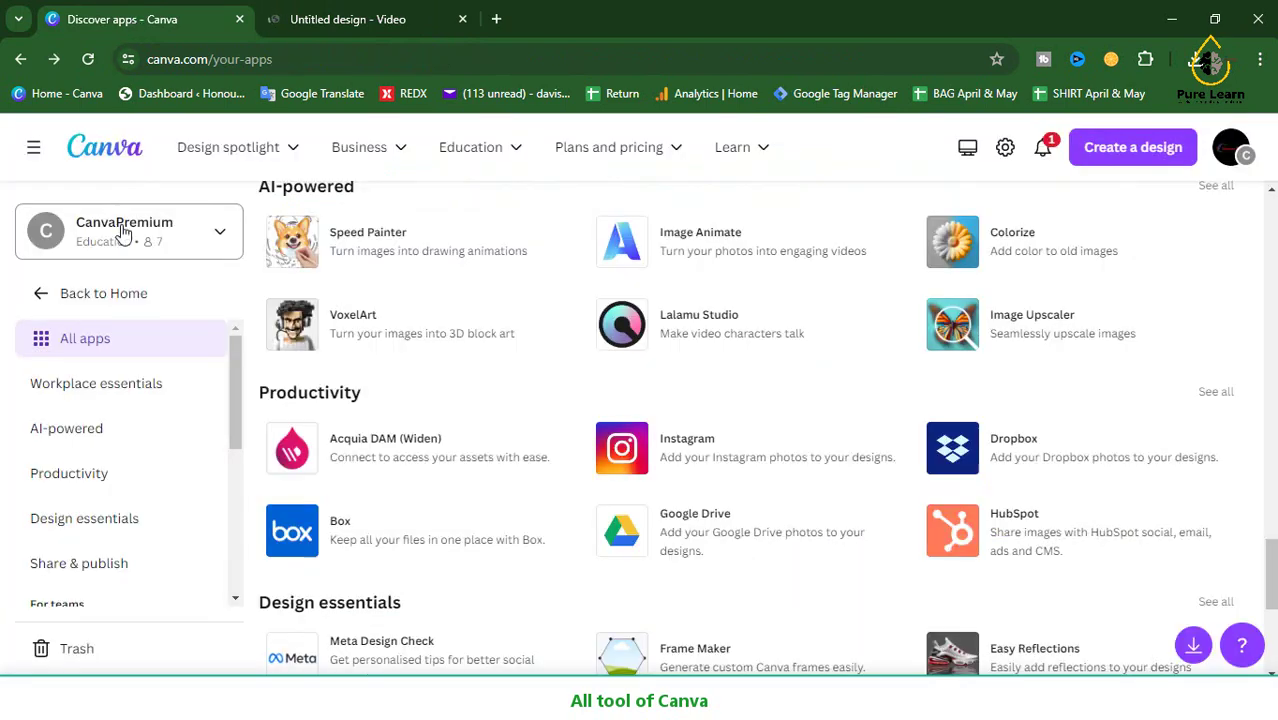
# - Browse the apps in the Workplace essentials and AI-powered categories
pyautogui.click(108, 388)
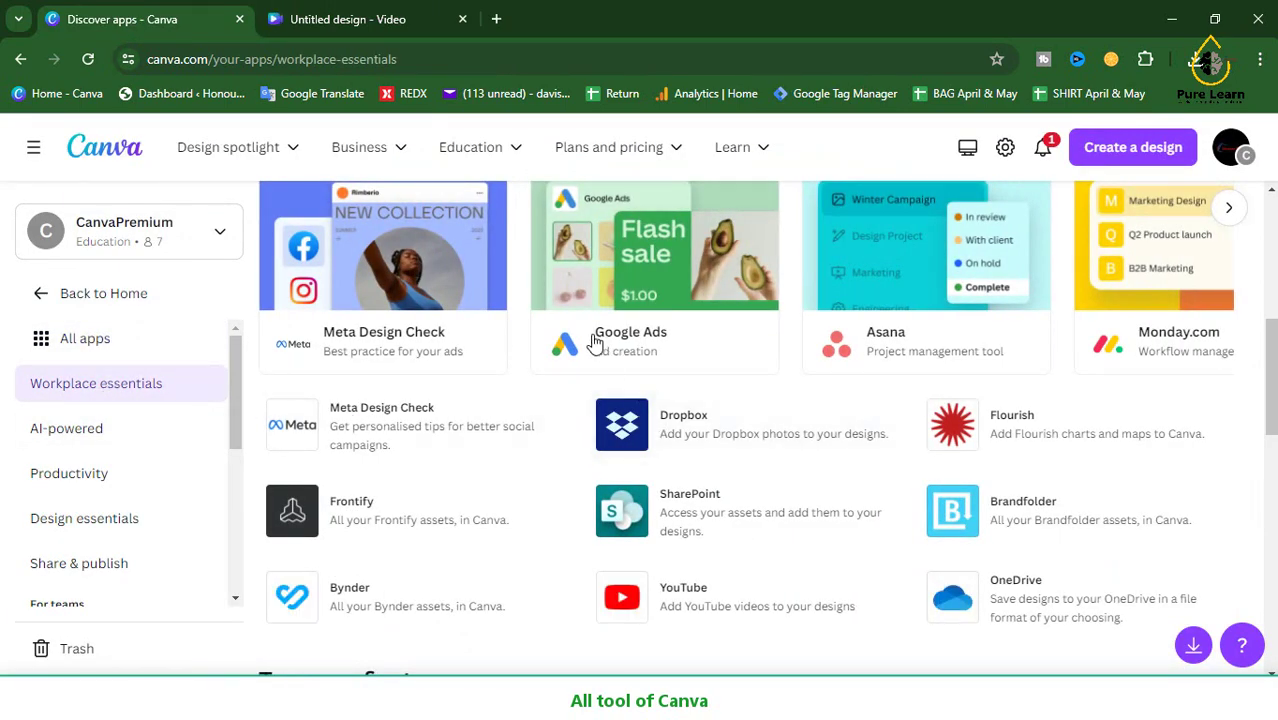
pyautogui.scroll(-3, 450, 332)
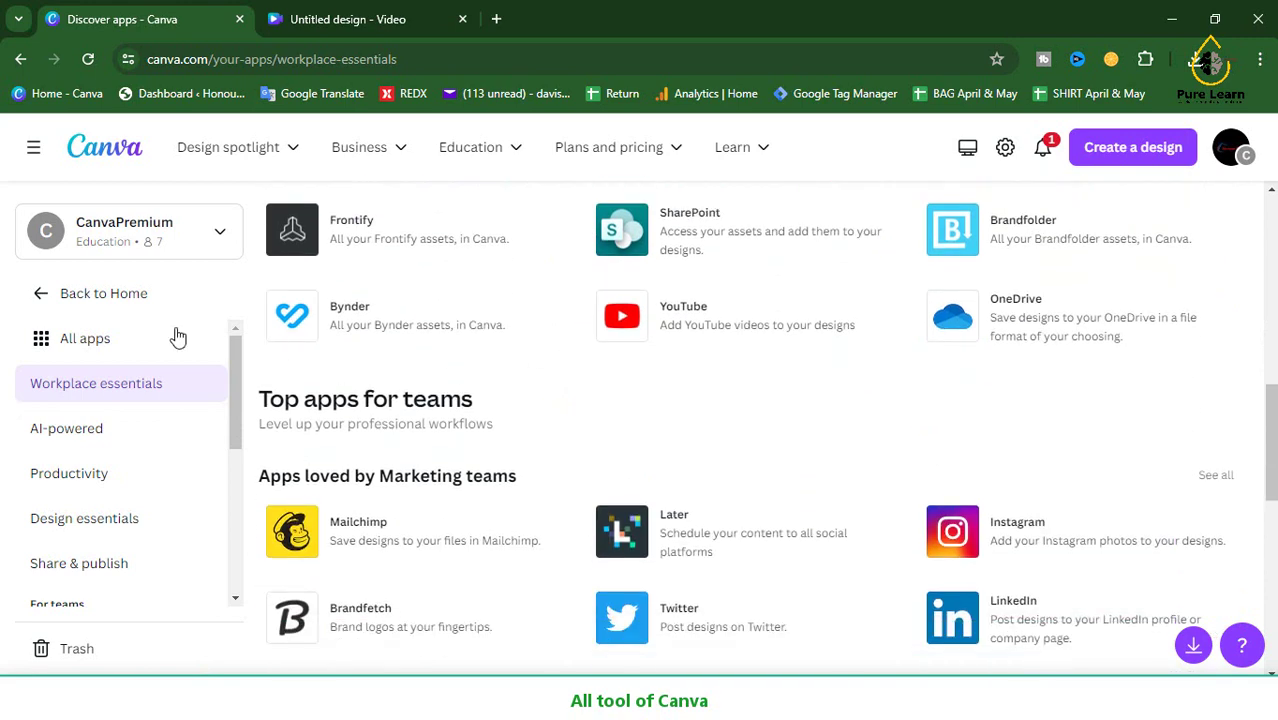
pyautogui.click(95, 438)
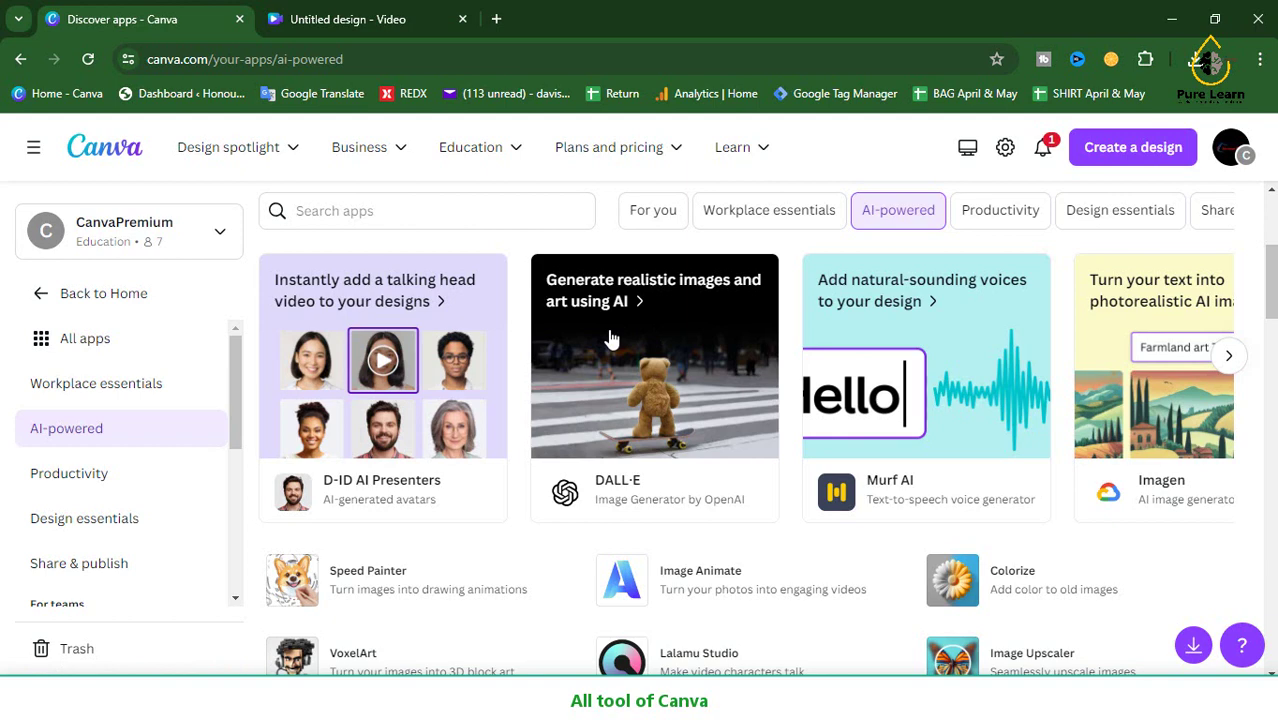
pyautogui.scroll(-3, 955, 373)
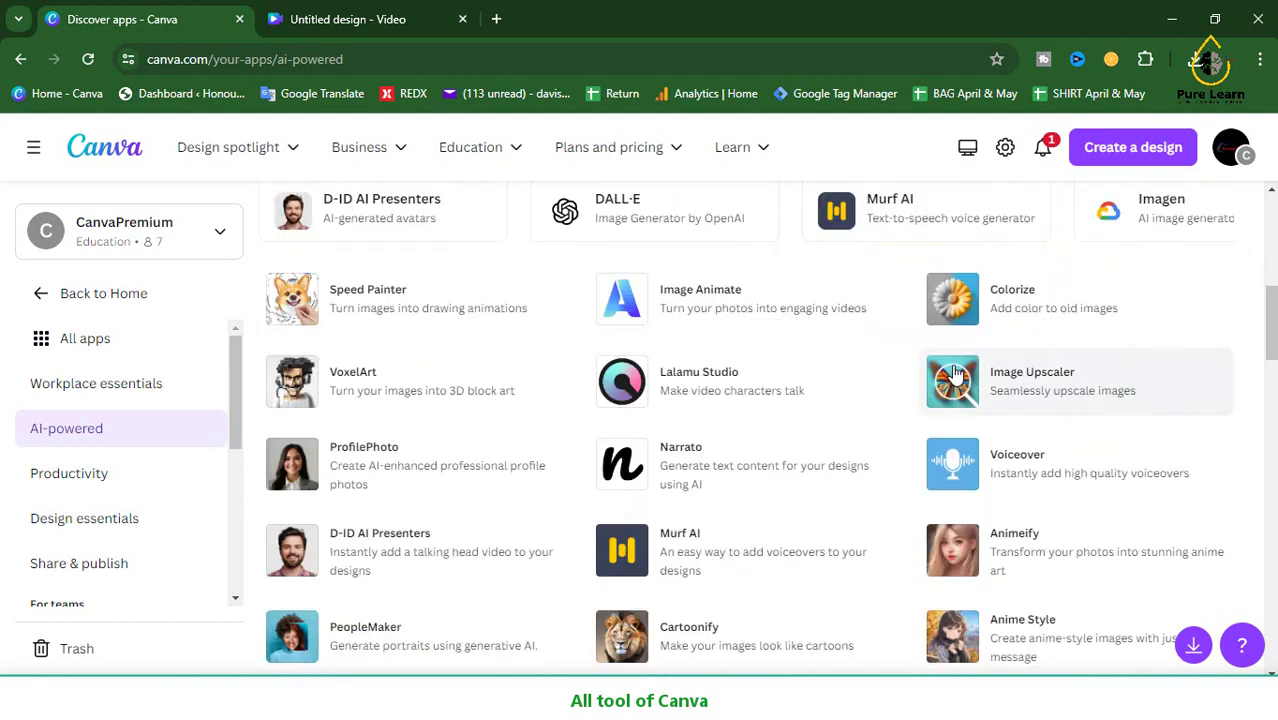
pyautogui.scroll(-4, 955, 373)
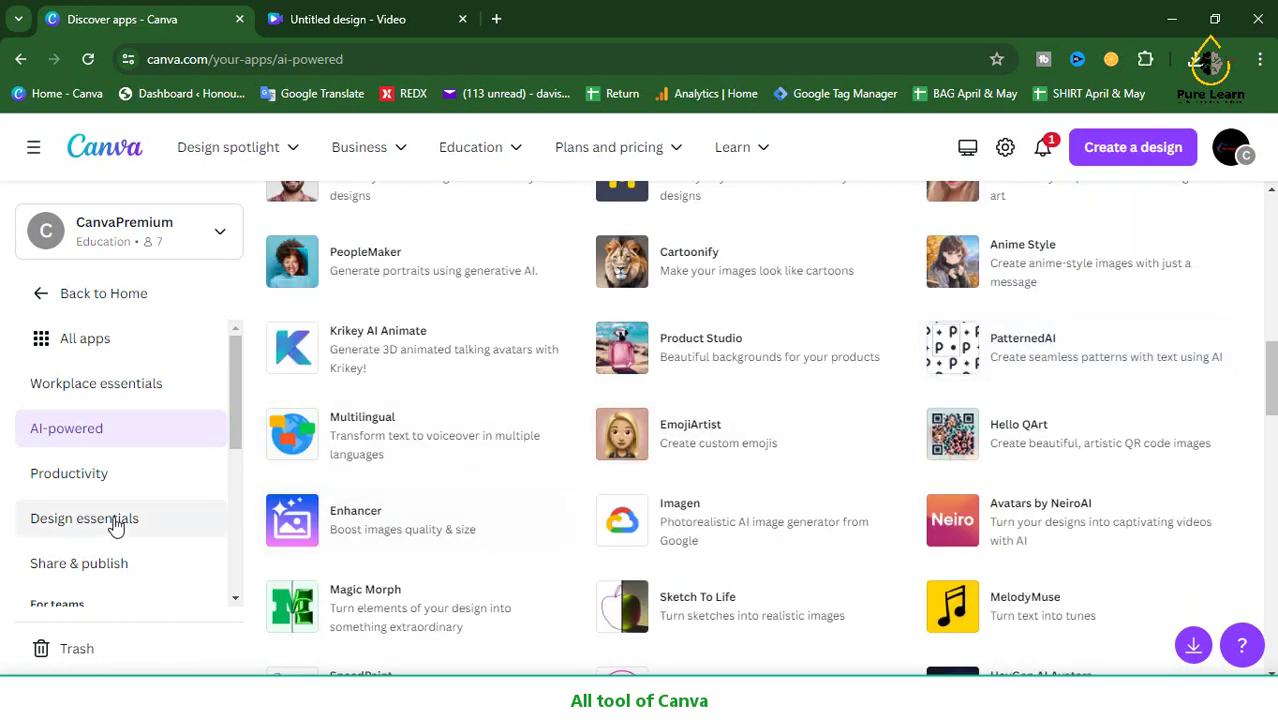
# - Look through the apps in the Productivity category
pyautogui.click(68, 473)
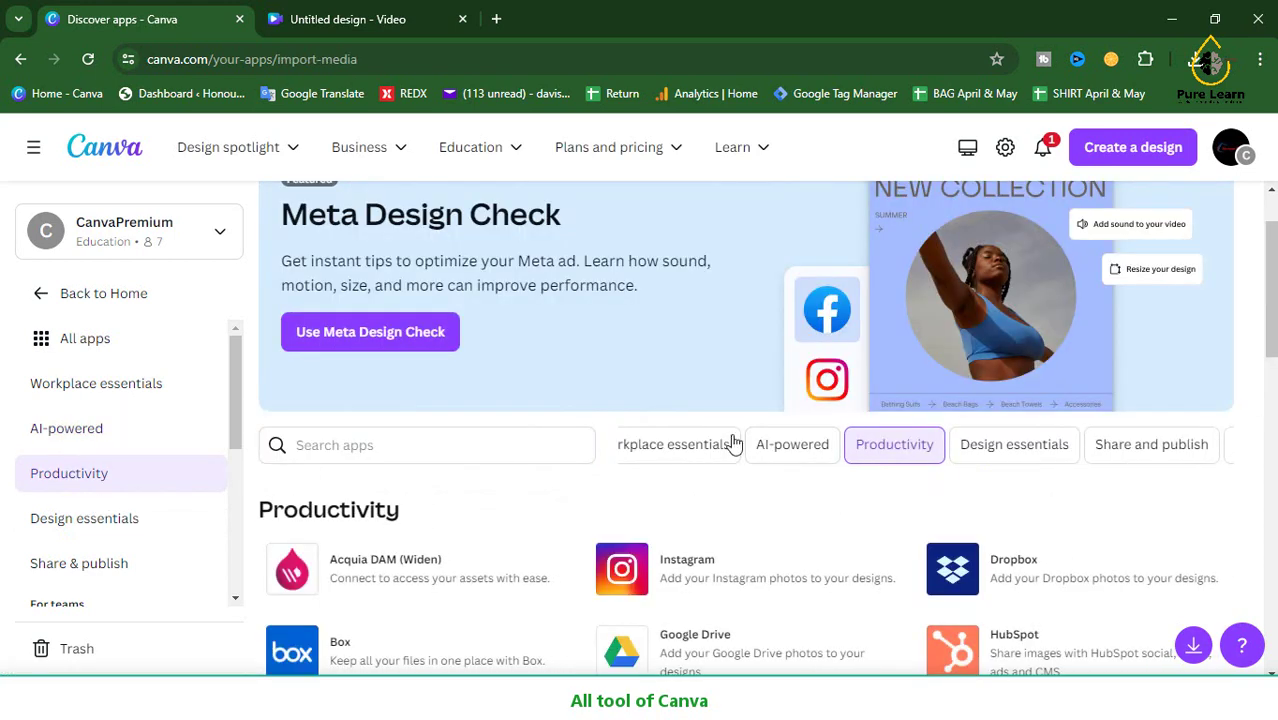
pyautogui.scroll(-4, 733, 444)
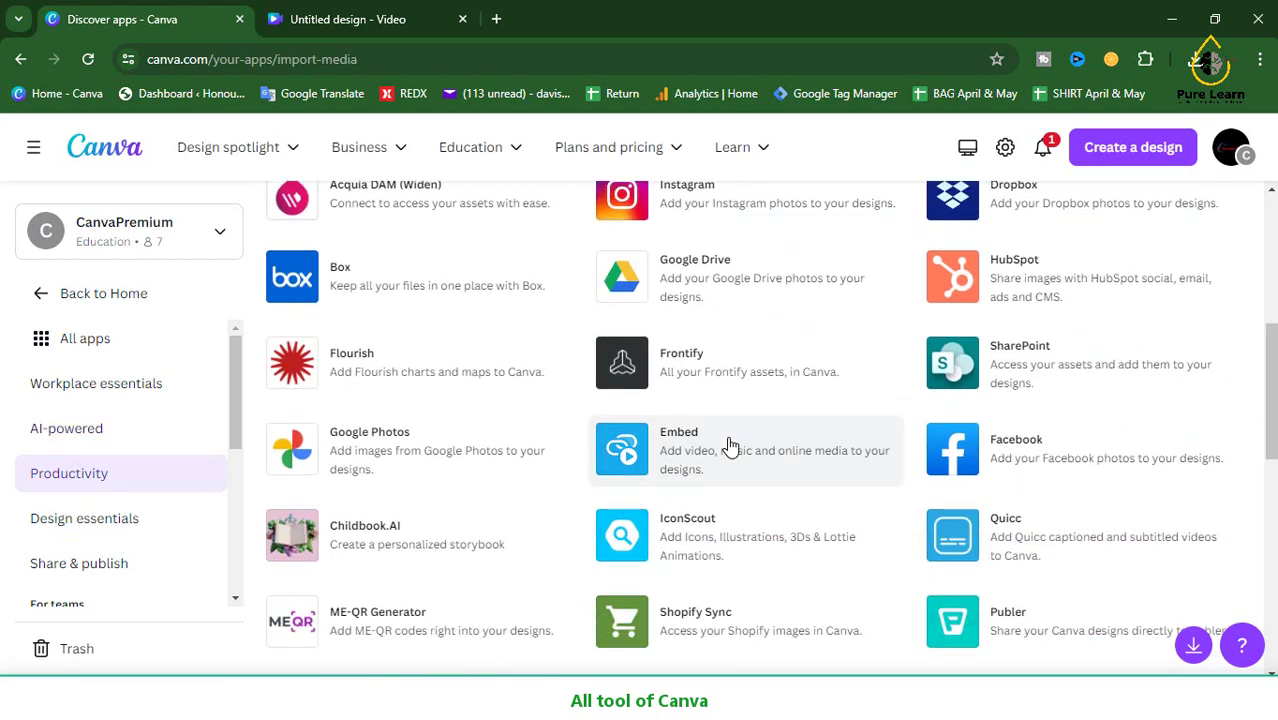
pyautogui.scroll(-1, 729, 446)
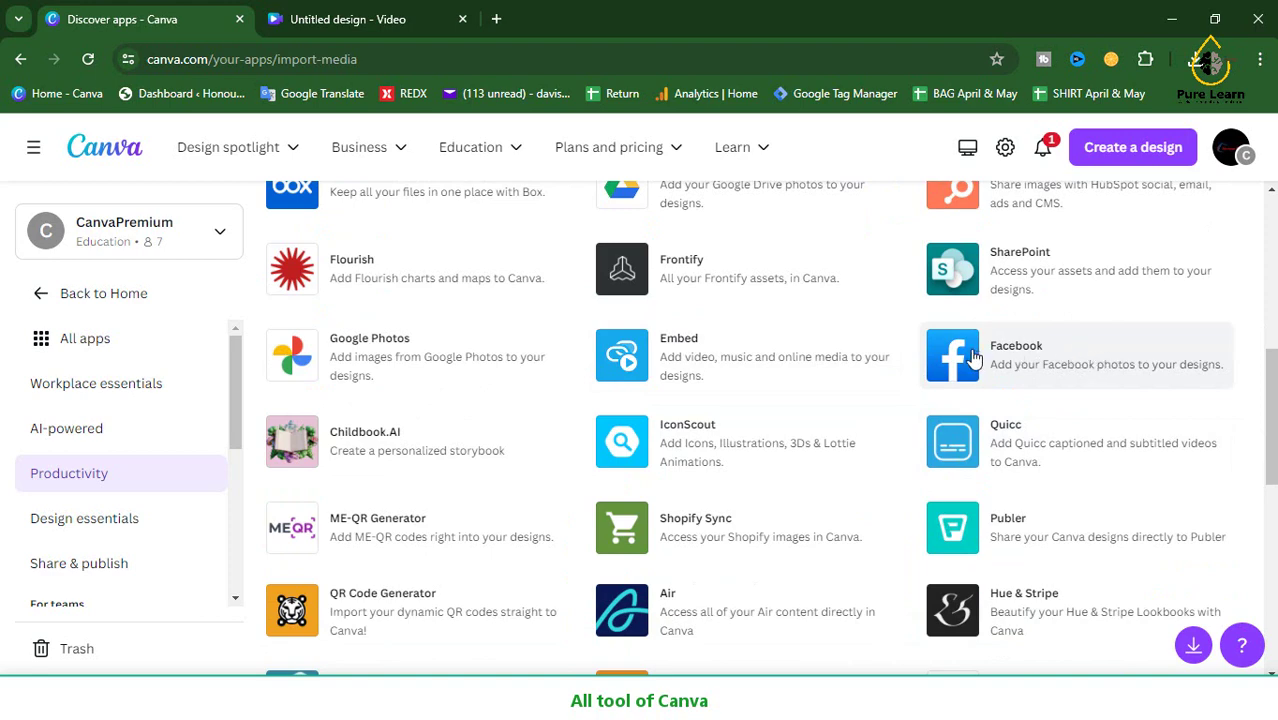
pyautogui.scroll(-4, 972, 357)
# - Open the Mockups page and look over its Technology, Trending and New mockups
pyautogui.scroll(-3, 160, 500)
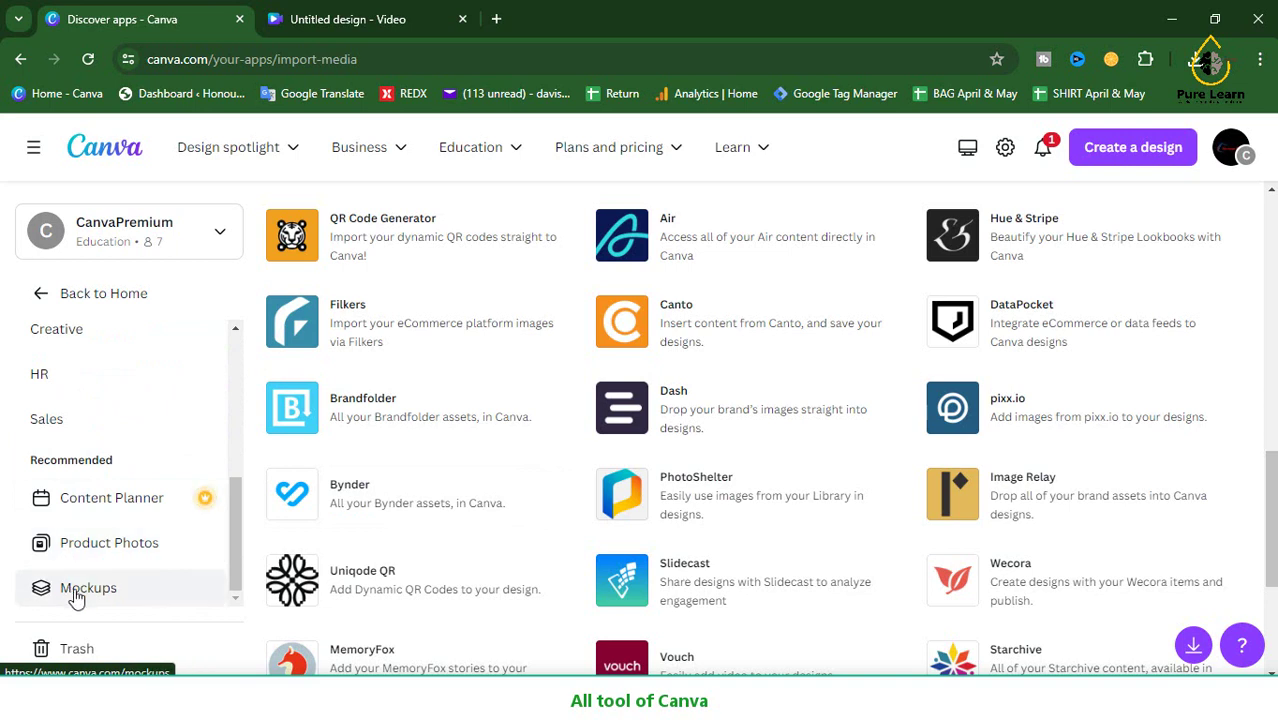
pyautogui.click(76, 595)
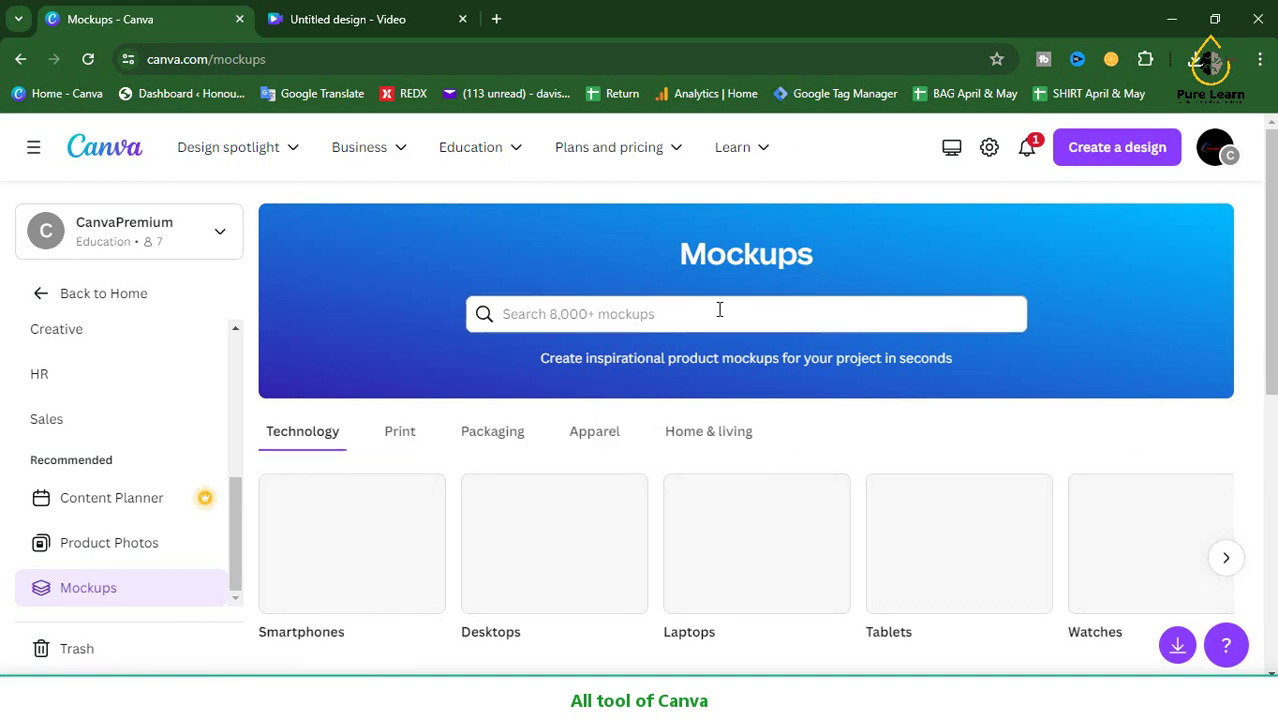
pyautogui.scroll(-1, 710, 378)
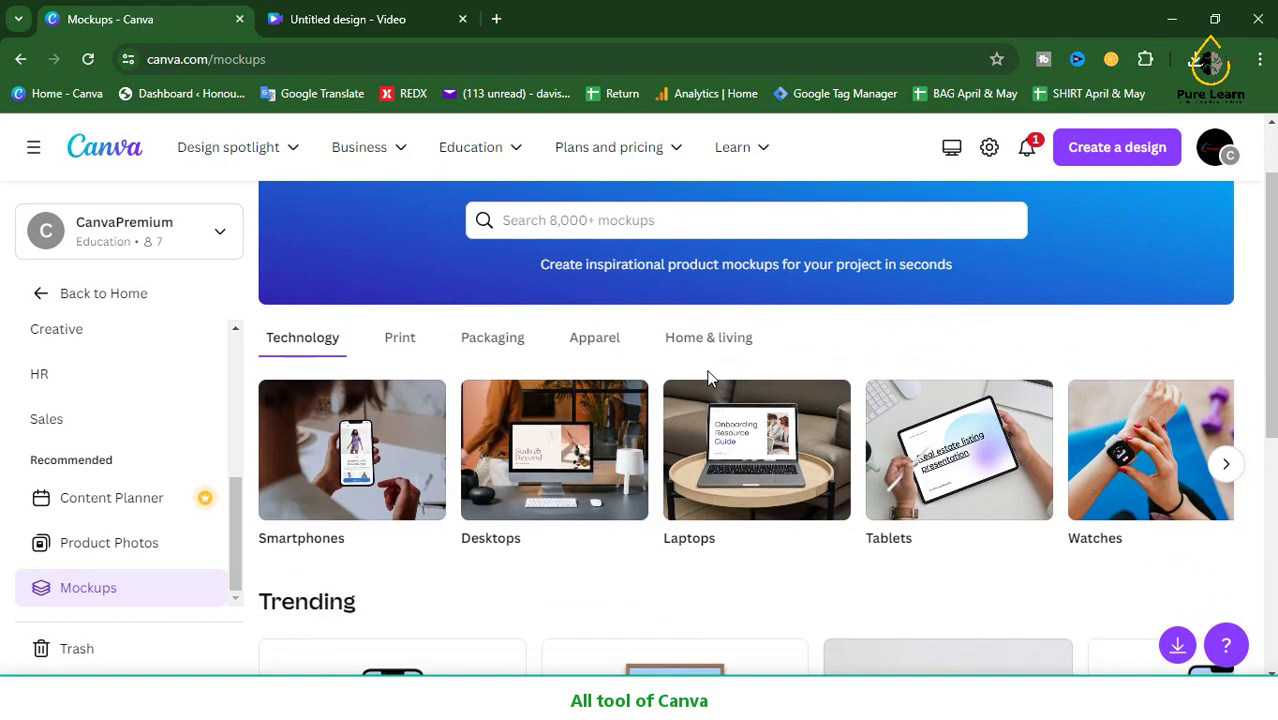
pyautogui.scroll(-5, 705, 379)
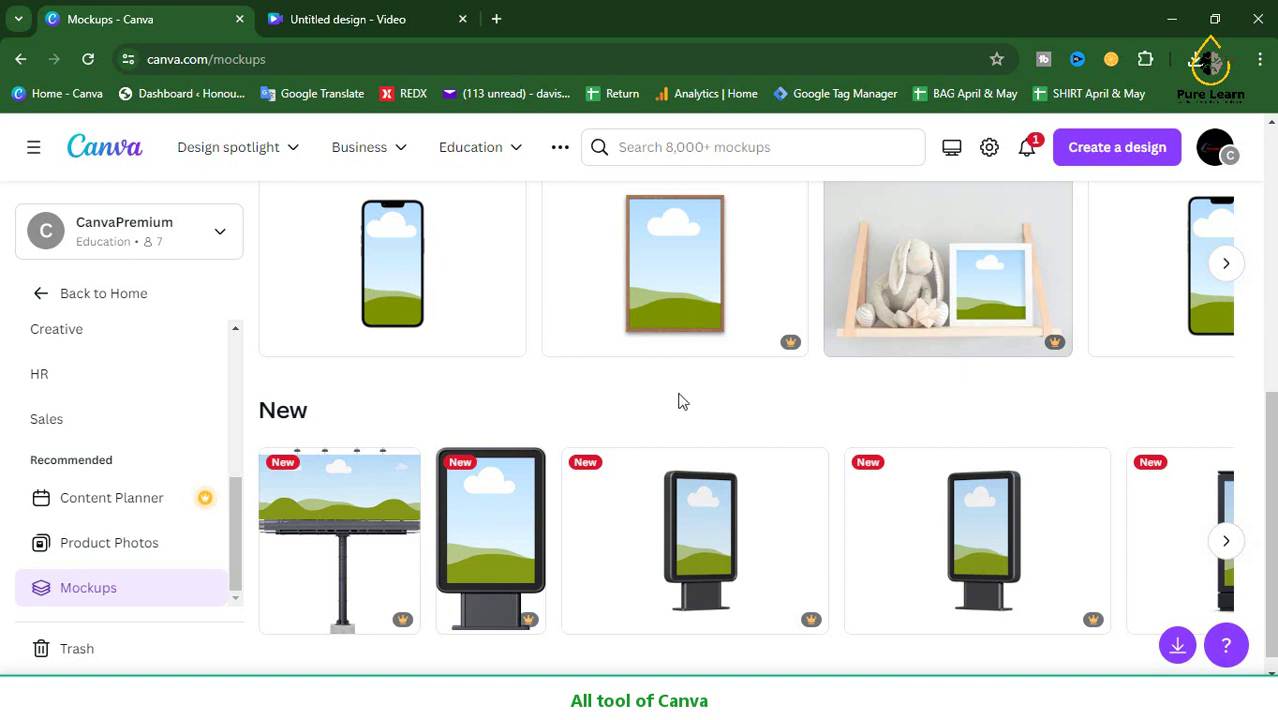
pyautogui.scroll(-1, 678, 400)
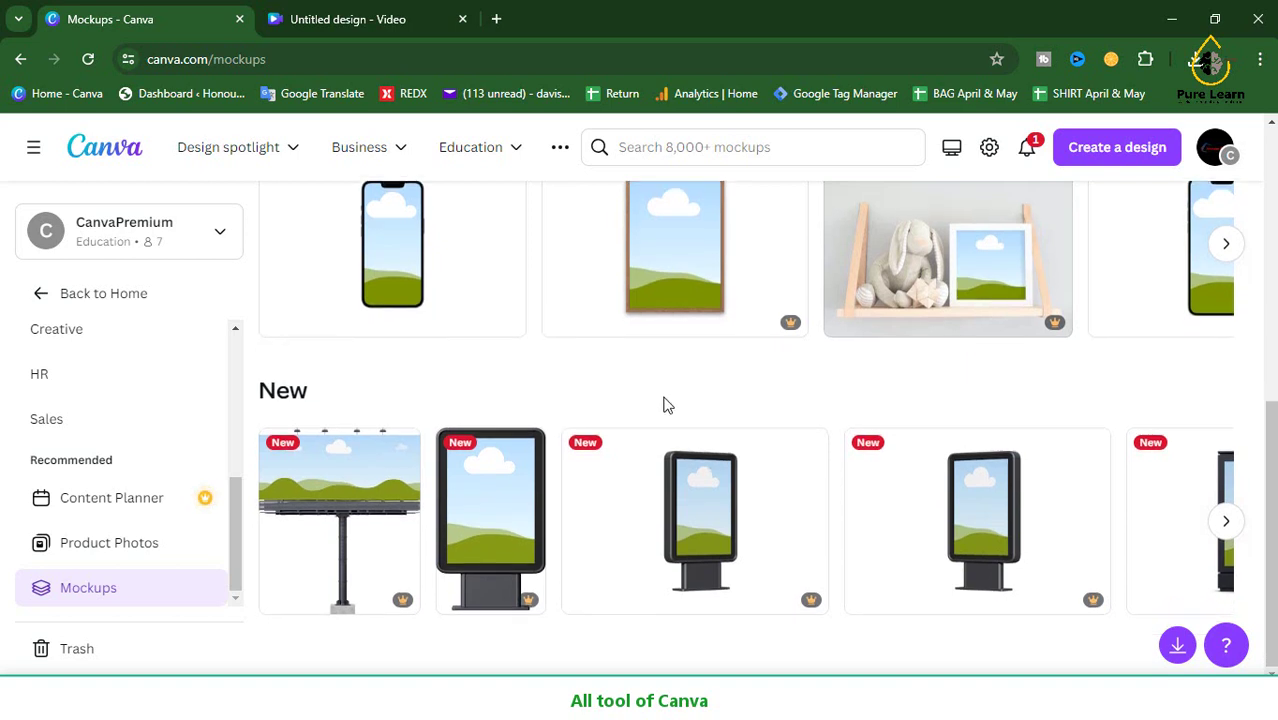
# - Open the billboard mockup from the New section and place the Pure Learn-04.png image on it
pyautogui.click(366, 507)
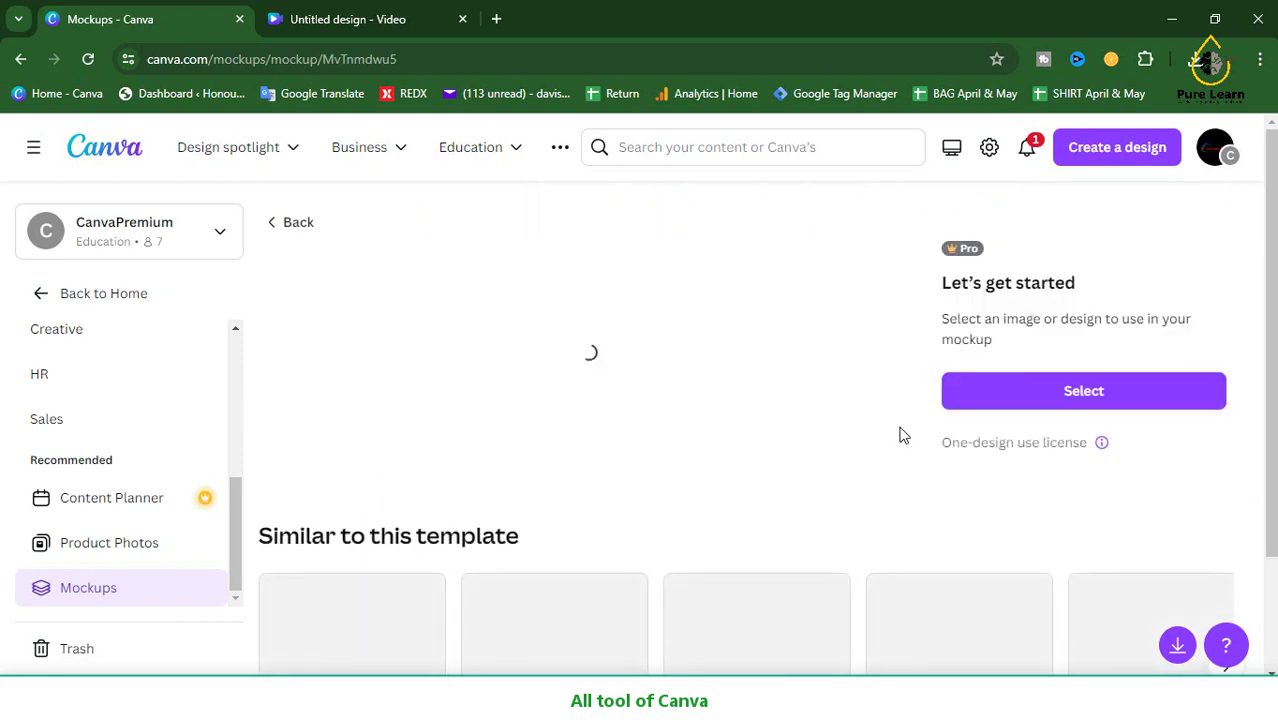
pyautogui.scroll(-2, 715, 446)
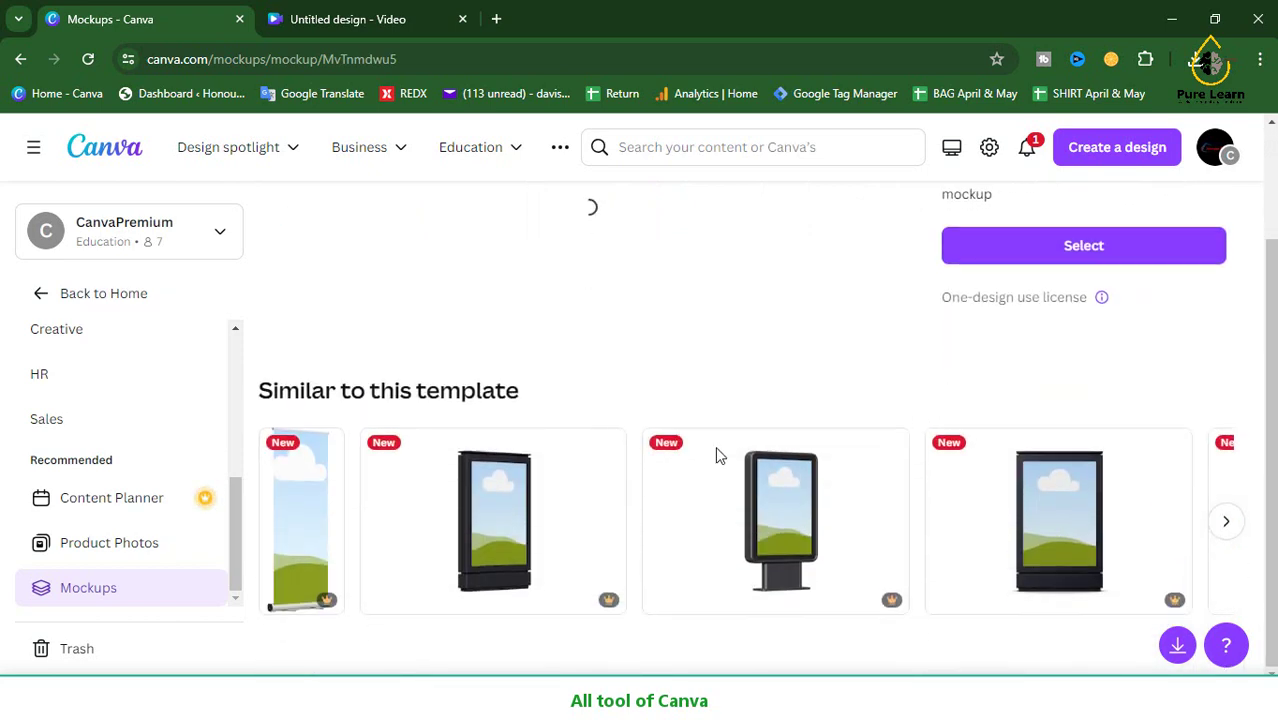
pyautogui.scroll(2, 600, 372)
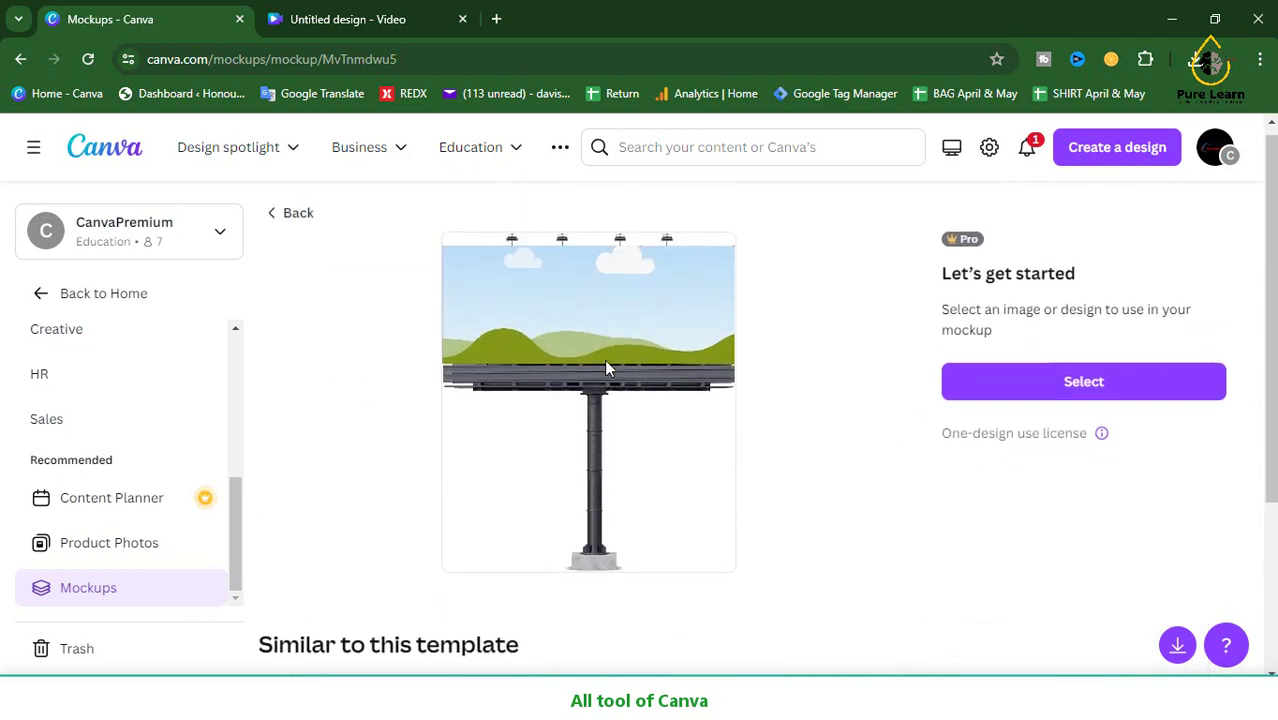
pyautogui.click(993, 400)
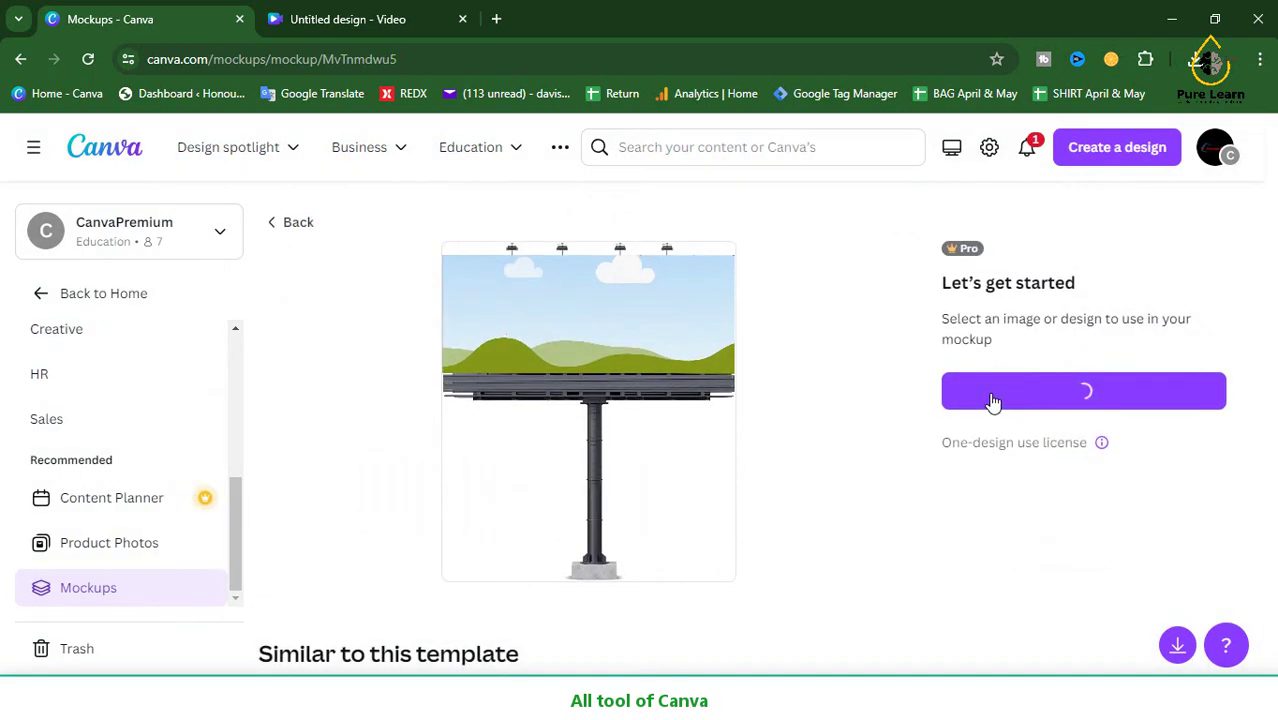
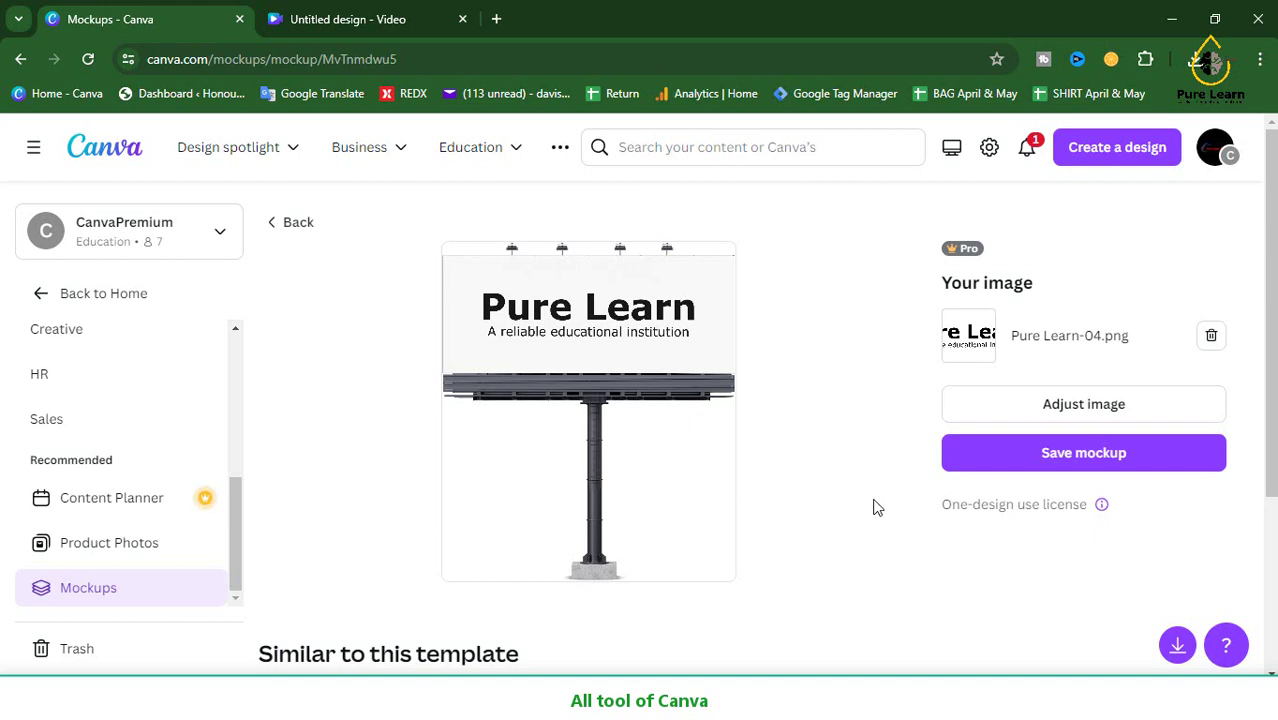
# - Save the billboard mockup, download its image and close the save dialog
pyautogui.scroll(-3, 873, 507)
pyautogui.scroll(3, 876, 508)
pyautogui.click(1012, 458)
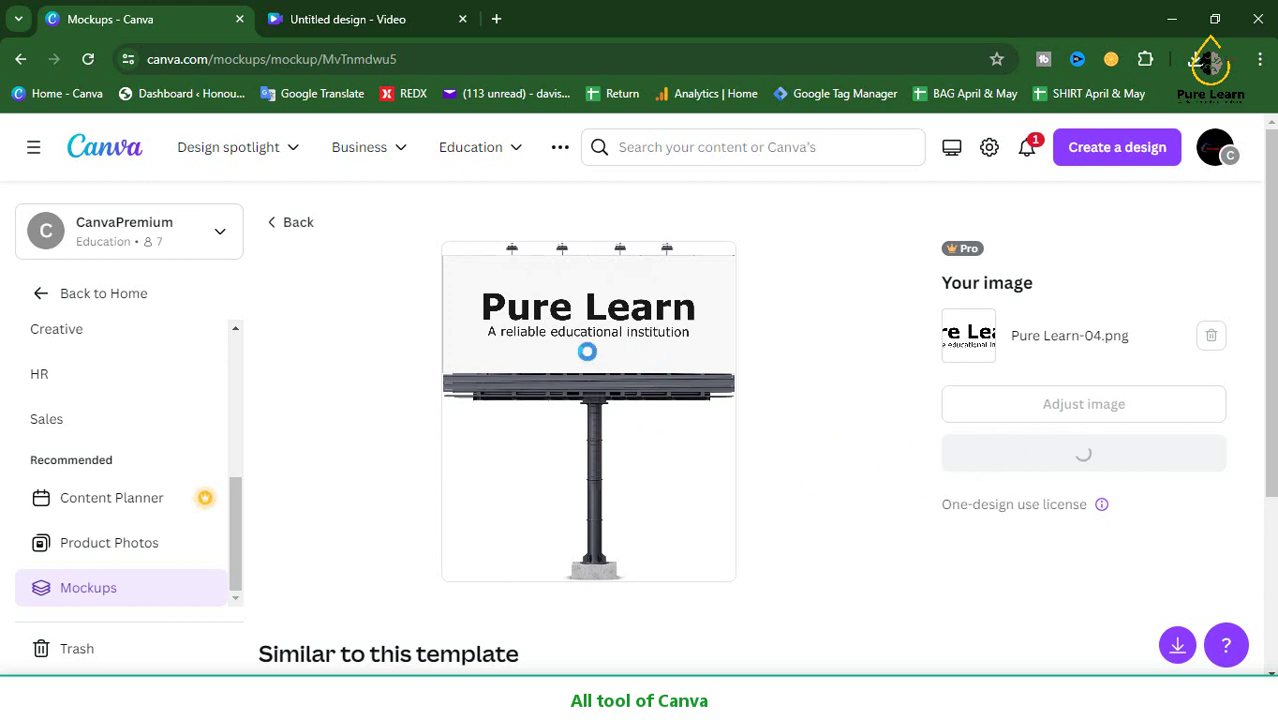
pyautogui.scroll(-3, 587, 351)
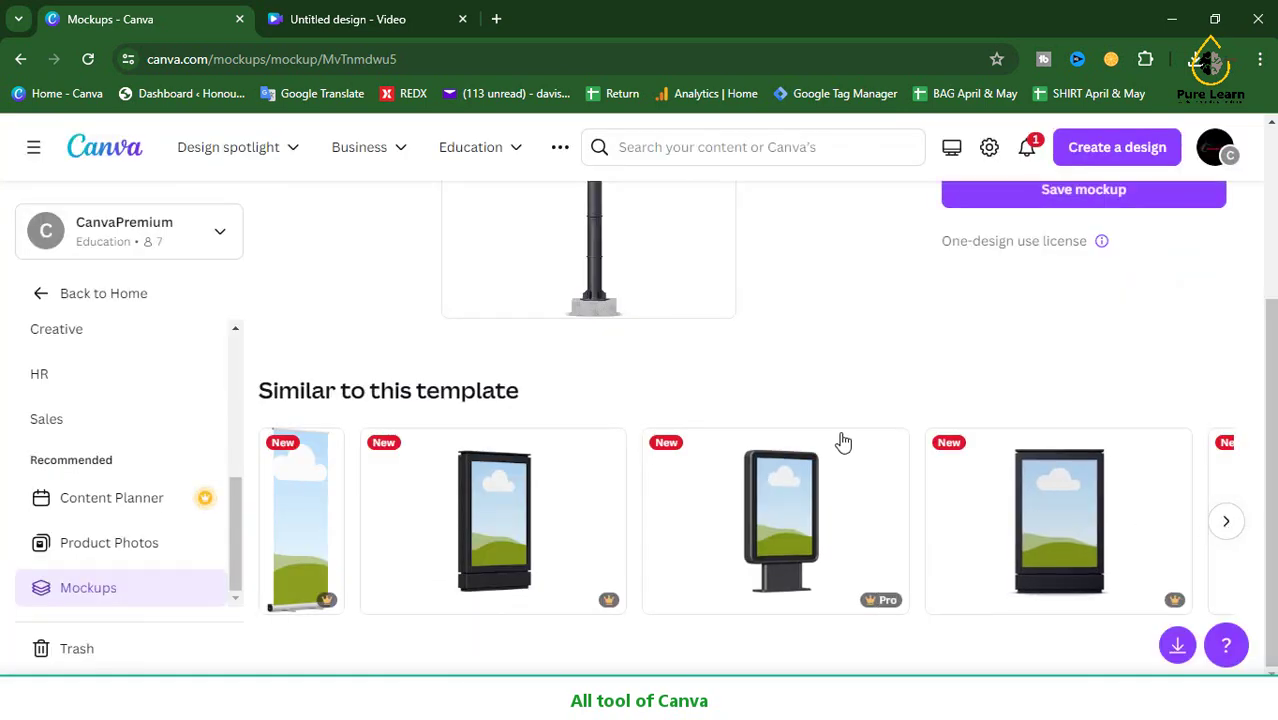
pyautogui.scroll(2, 730, 444)
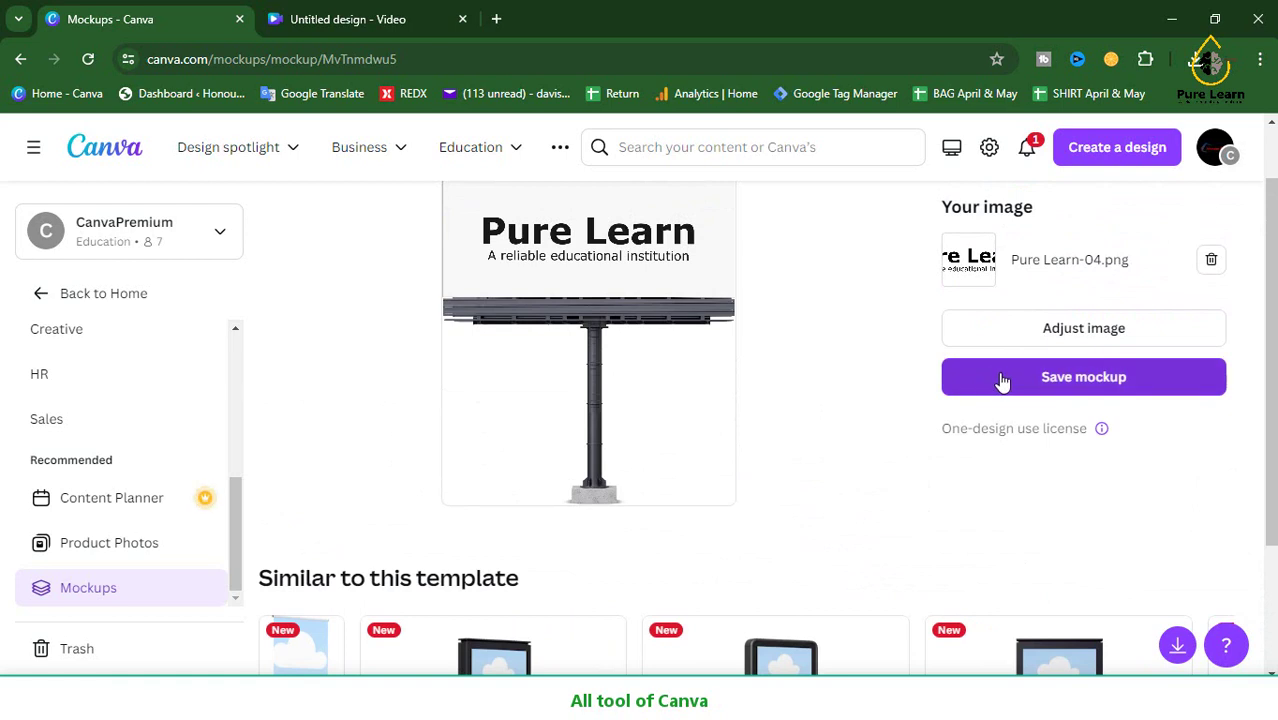
pyautogui.click(1000, 376)
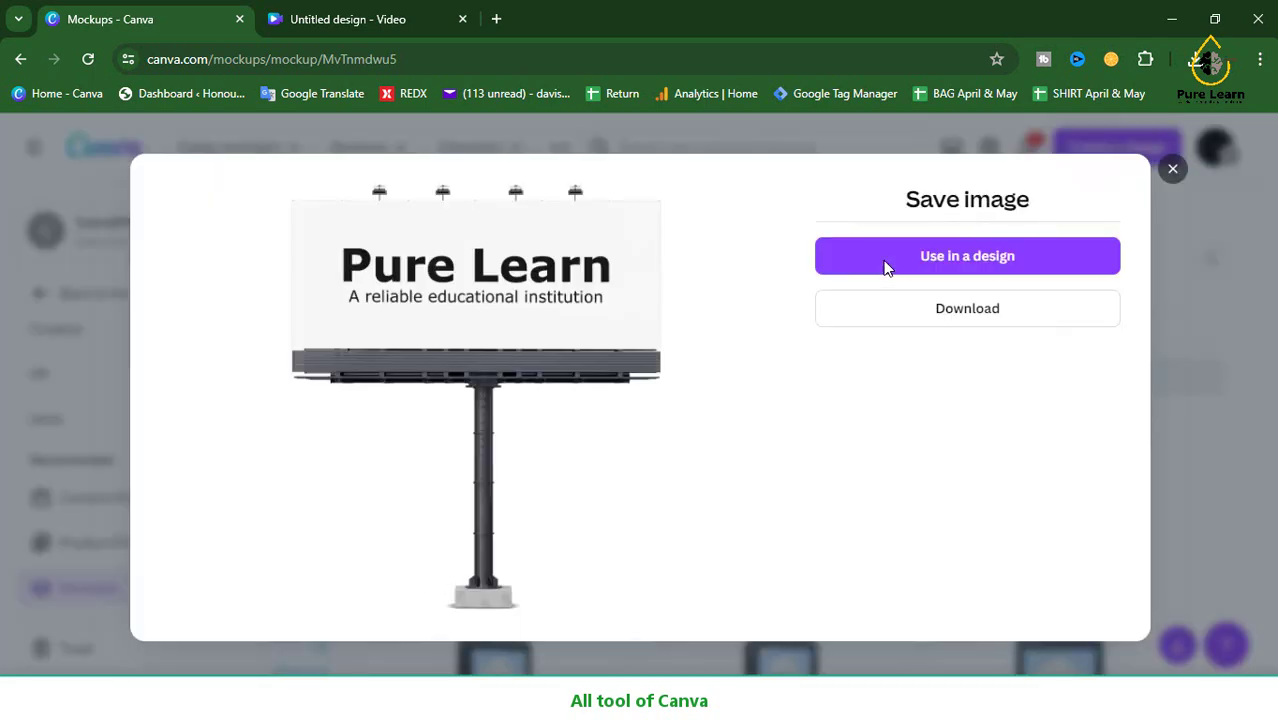
pyautogui.click(901, 309)
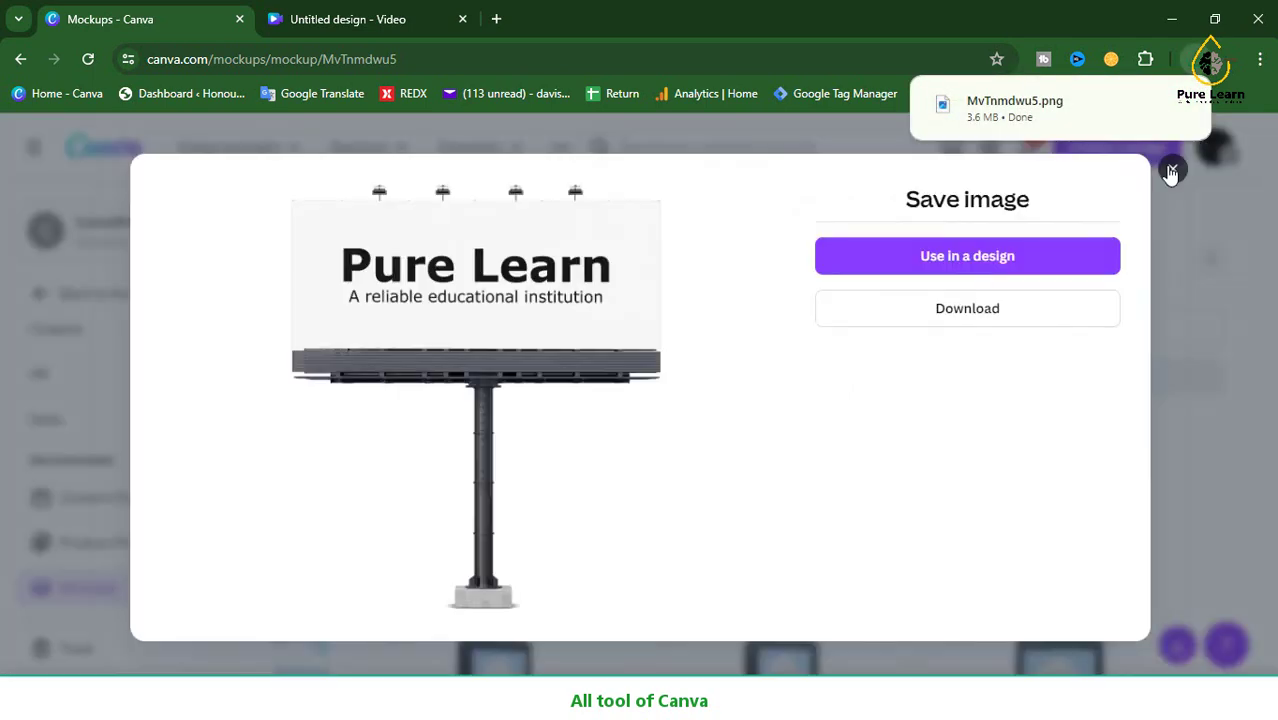
pyautogui.click(1171, 171)
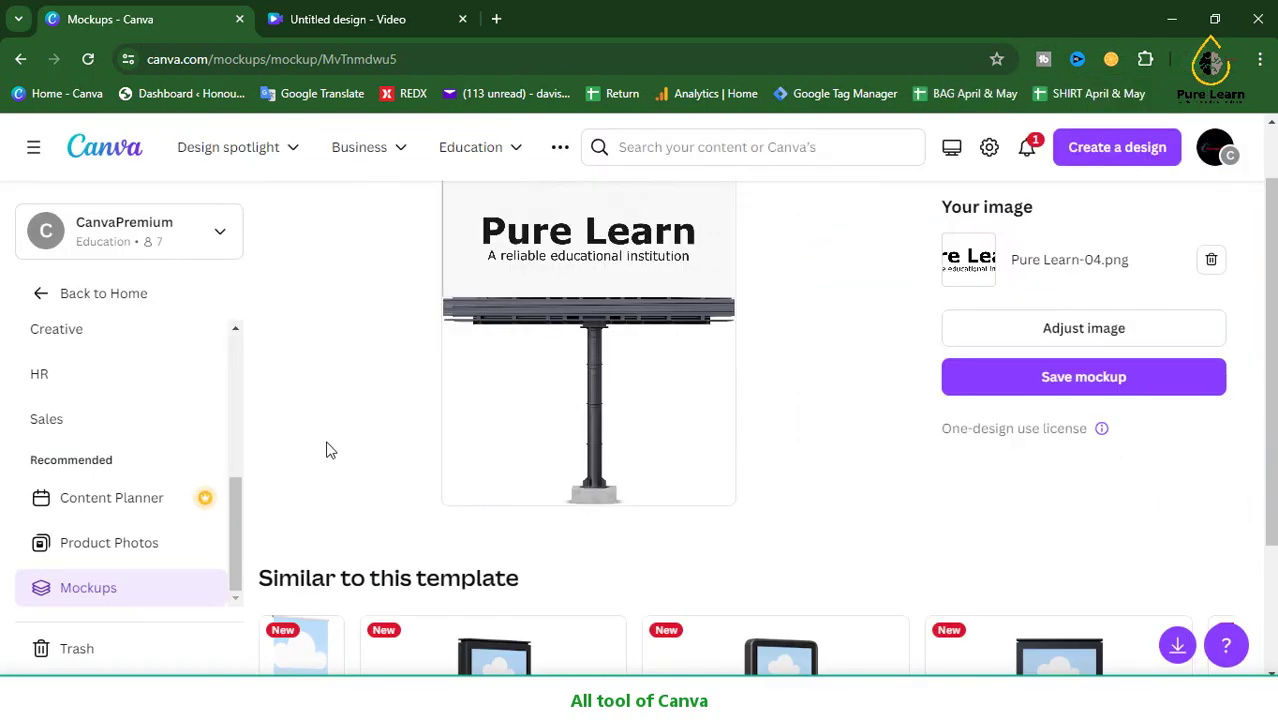
# - Look through the templates similar to the billboard and open the tripod banner stand mockup
pyautogui.scroll(-2, 330, 455)
pyautogui.rightClick(1162, 555)
pyautogui.click(1225, 530)
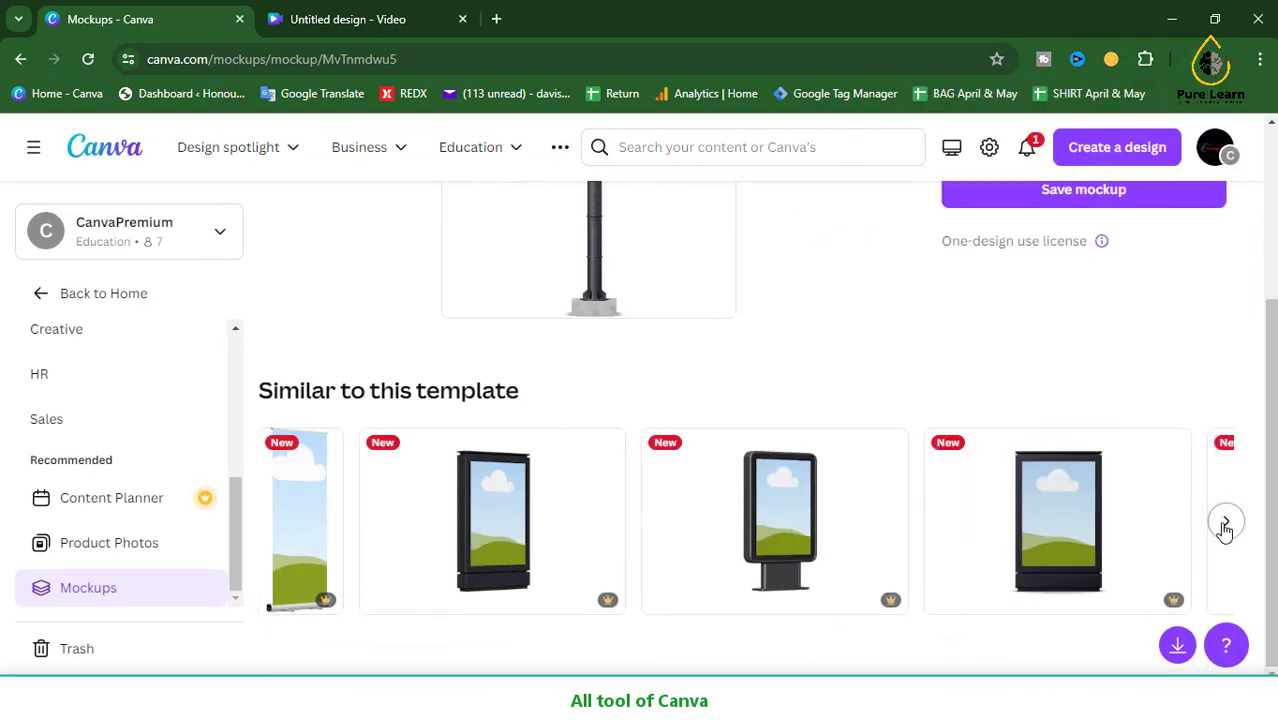
pyautogui.click(1225, 530)
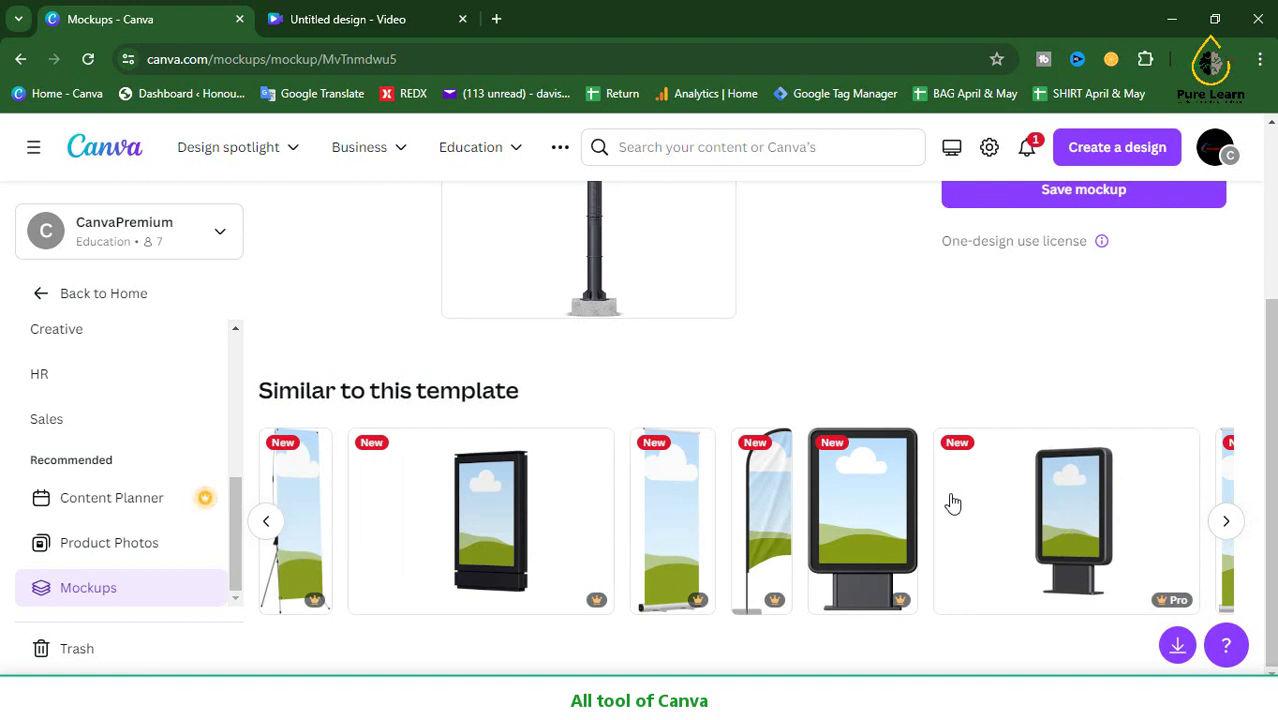
pyautogui.click(298, 533)
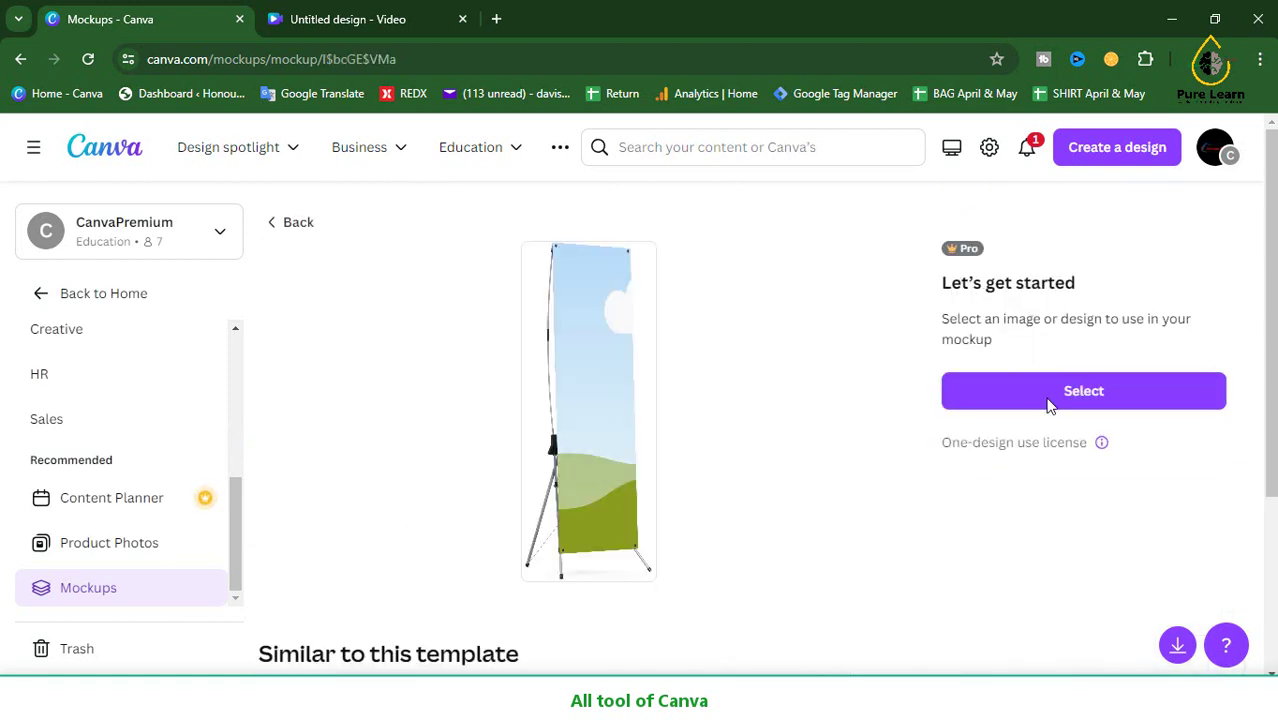
pyautogui.scroll(-2, 590, 434)
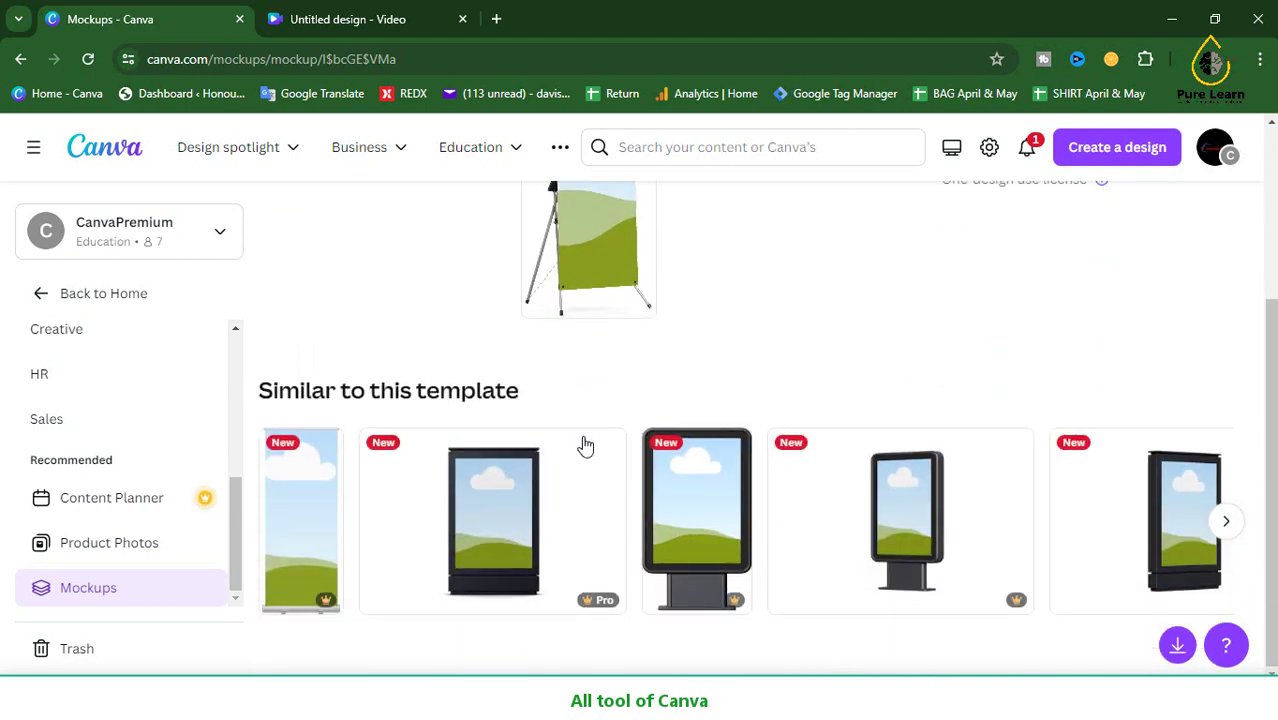
pyautogui.scroll(3, 527, 422)
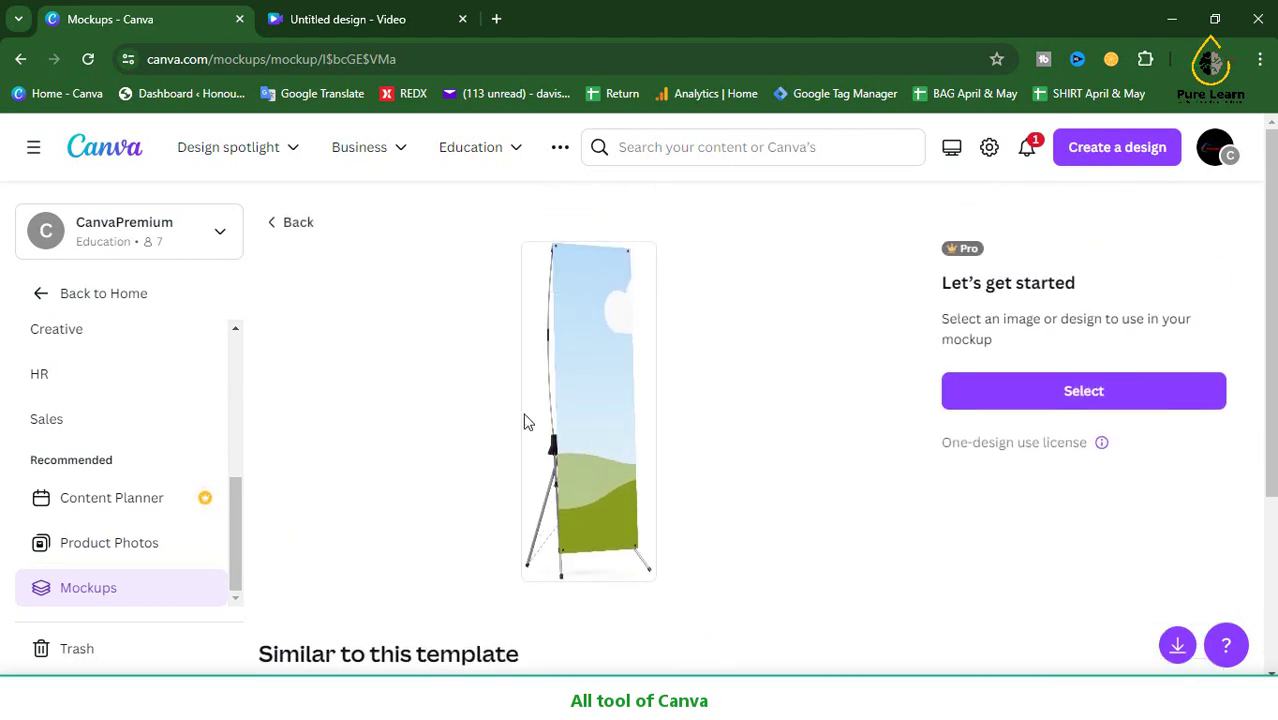
# - Place the uploaded Pure Learn-01.png logo on the banner stand mockup
pyautogui.click(1075, 400)
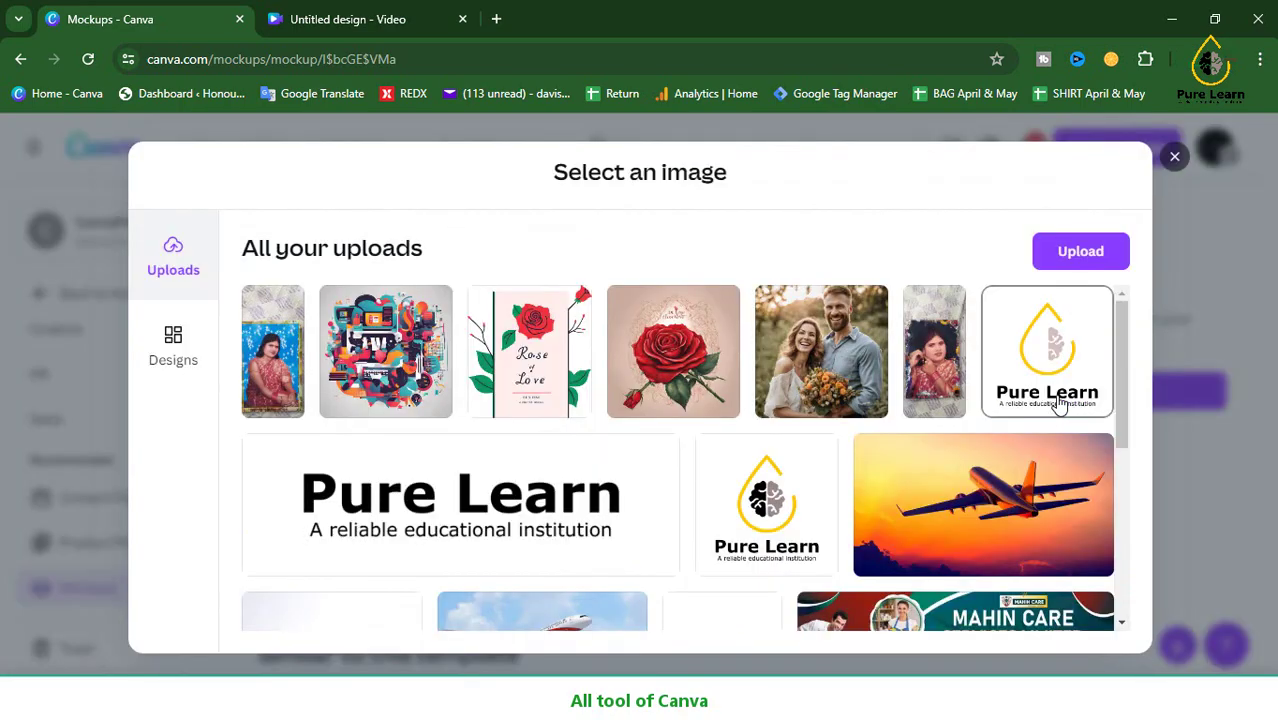
pyautogui.scroll(-1, 970, 440)
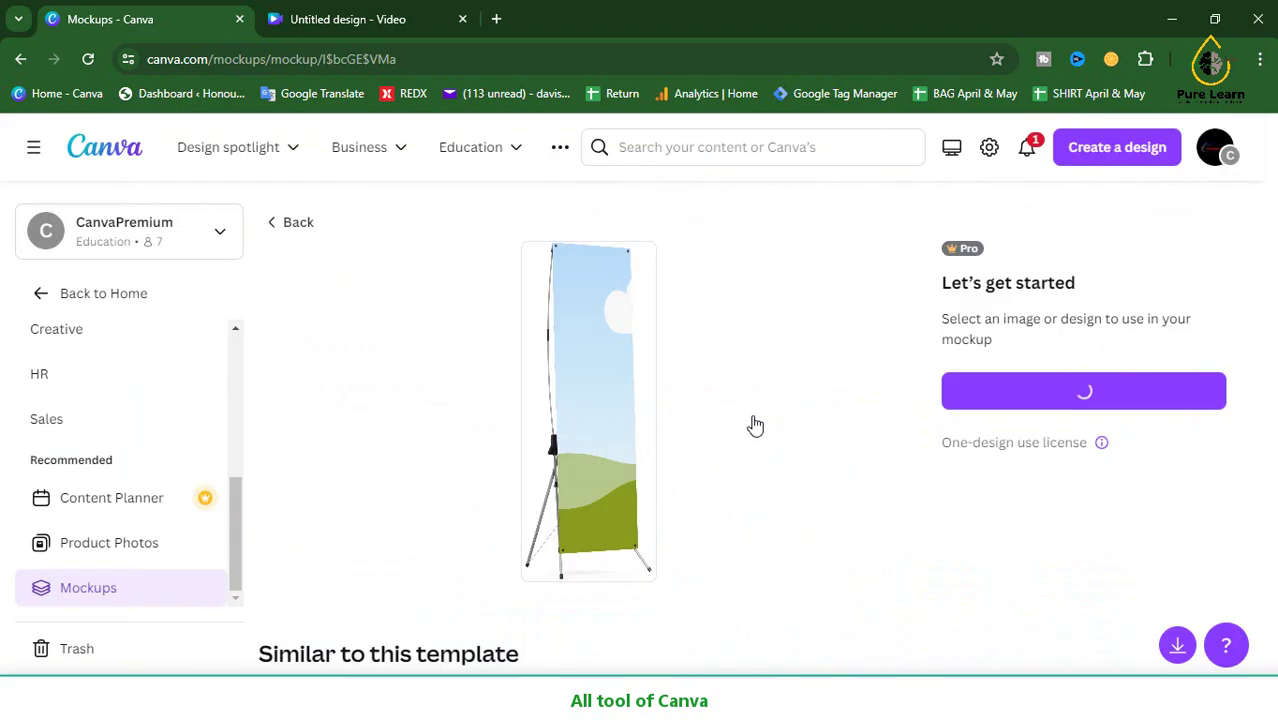
pyautogui.scroll(2, 740, 480)
pyautogui.click(735, 500)
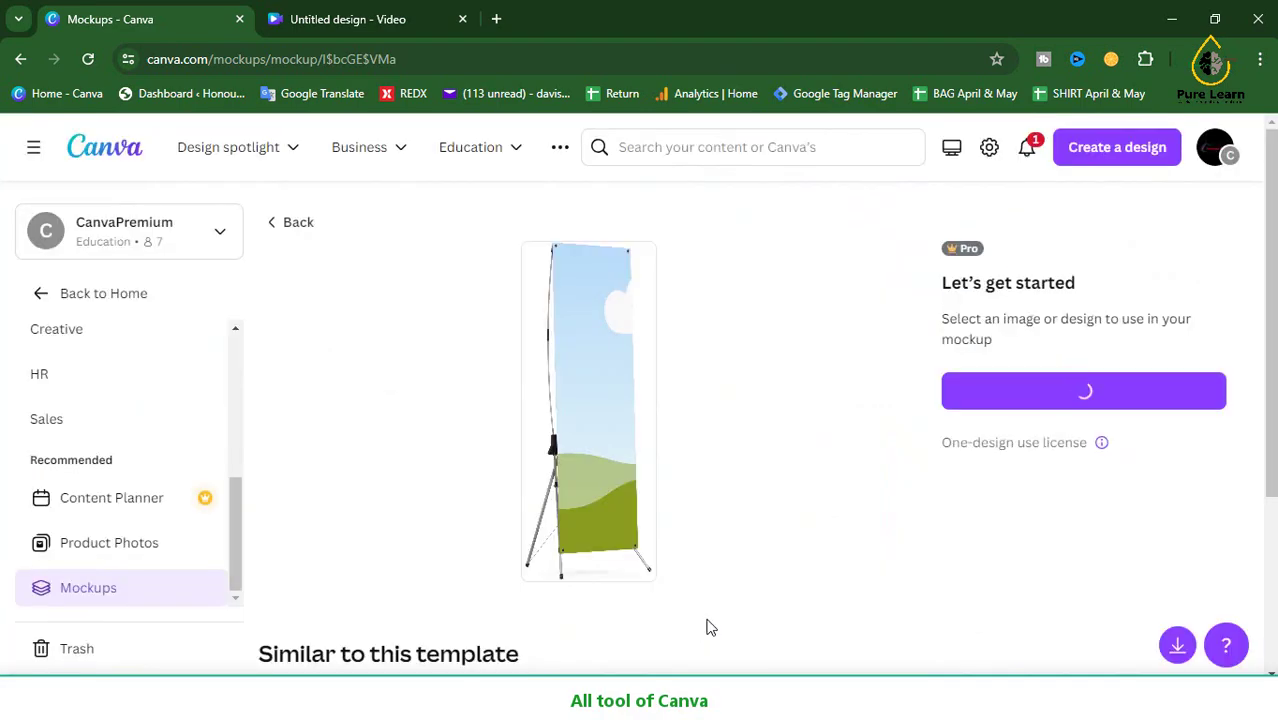
pyautogui.click(706, 627)
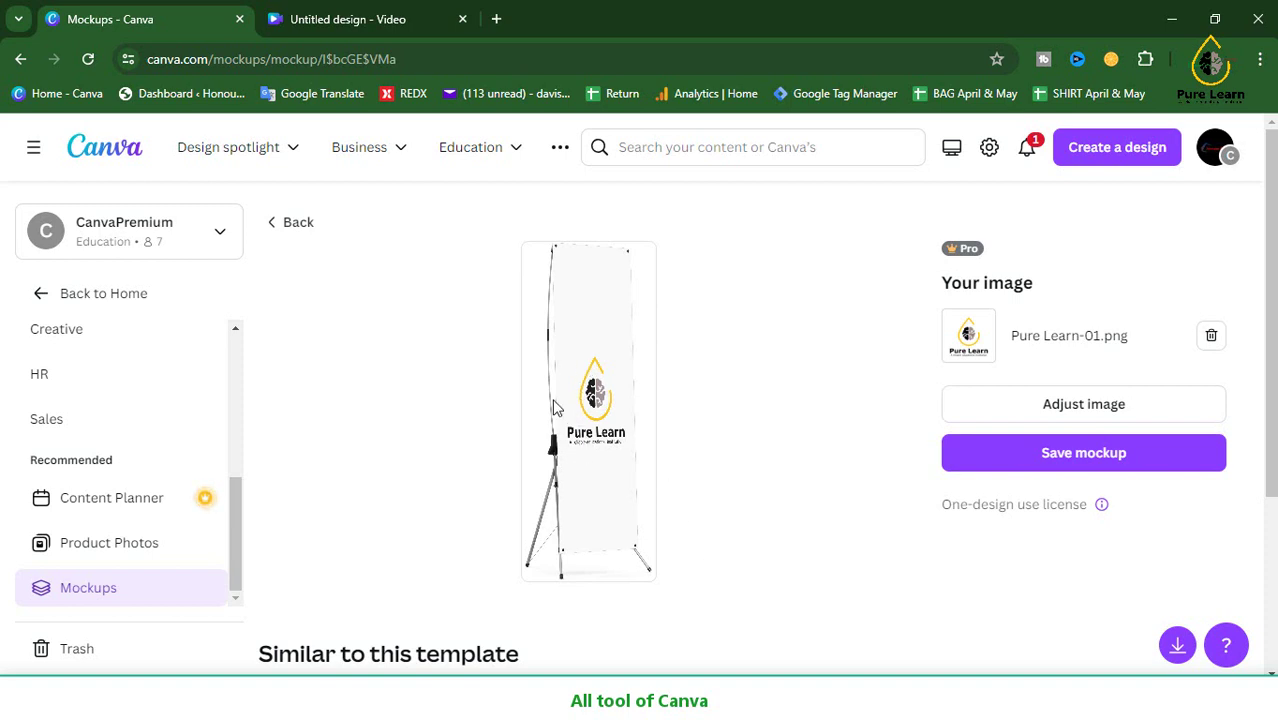
# - Save the banner stand mockup, download its image and return to the similar templates
pyautogui.click(1080, 457)
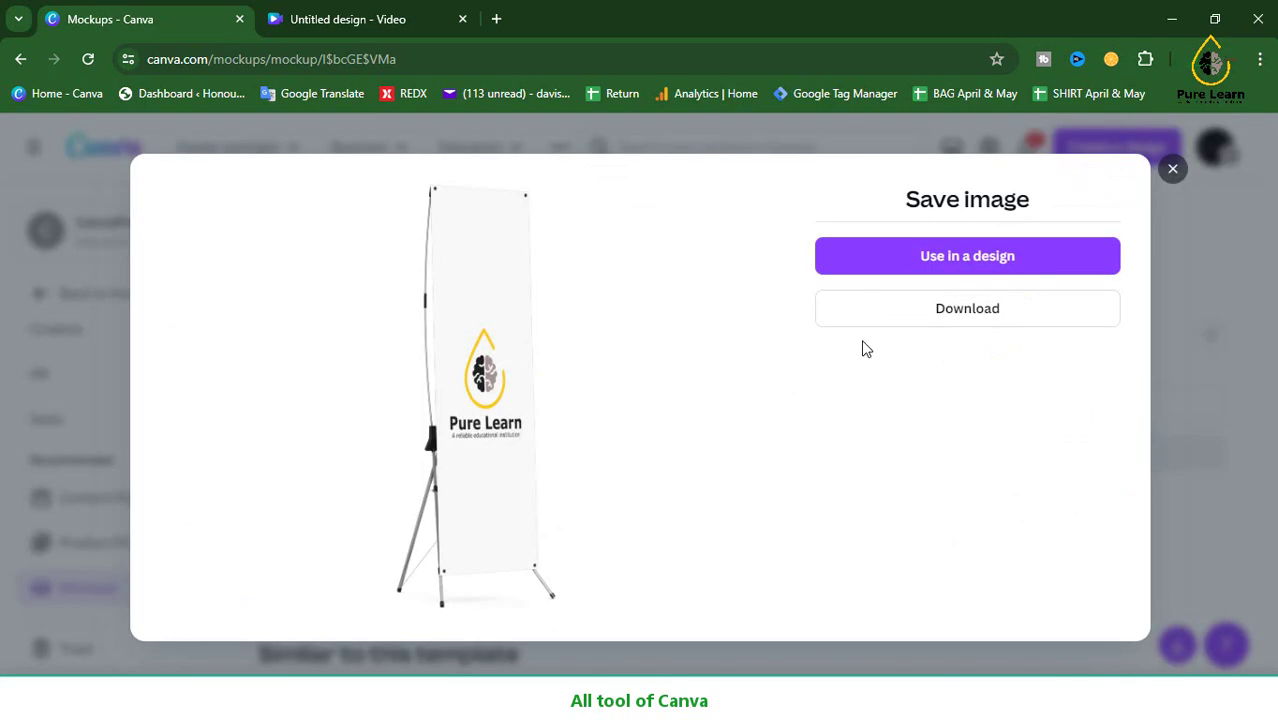
pyautogui.click(900, 308)
pyautogui.click(1175, 177)
pyautogui.scroll(-3, 779, 459)
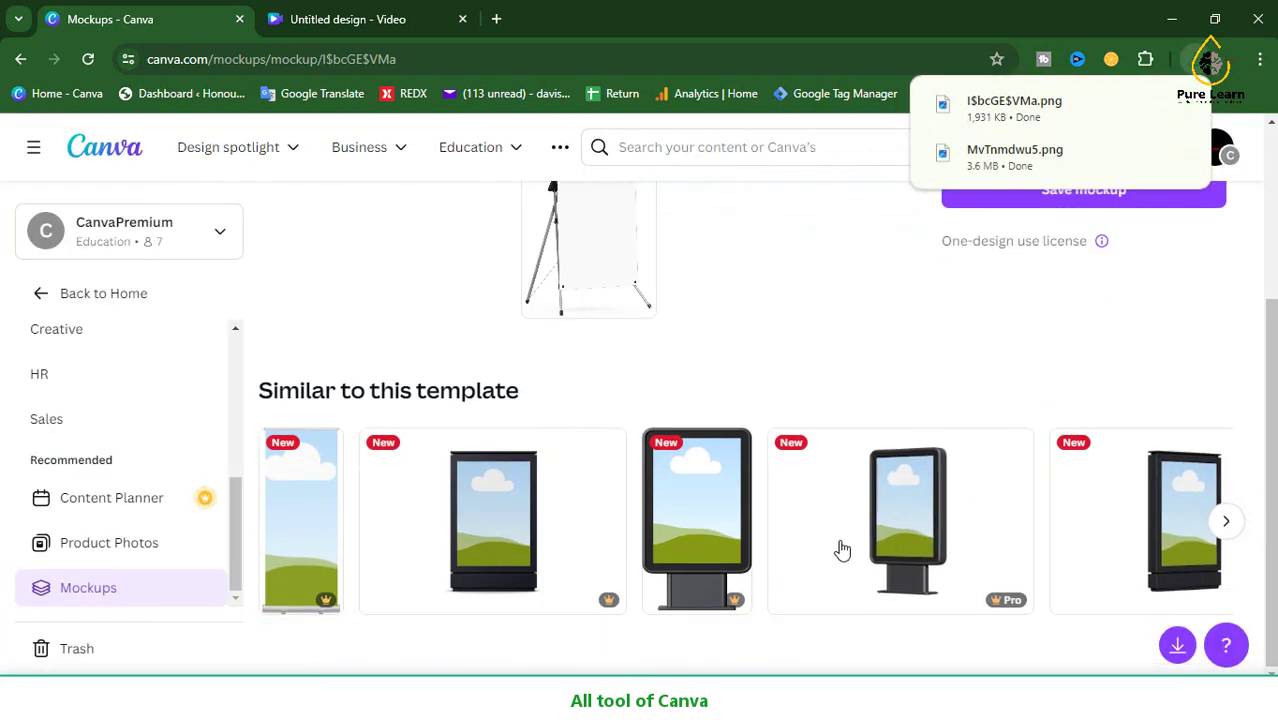
# - Go back from the banner stand mockup past the billboard mockup to the Mockups main page
pyautogui.scroll(3, 545, 510)
pyautogui.click(278, 221)
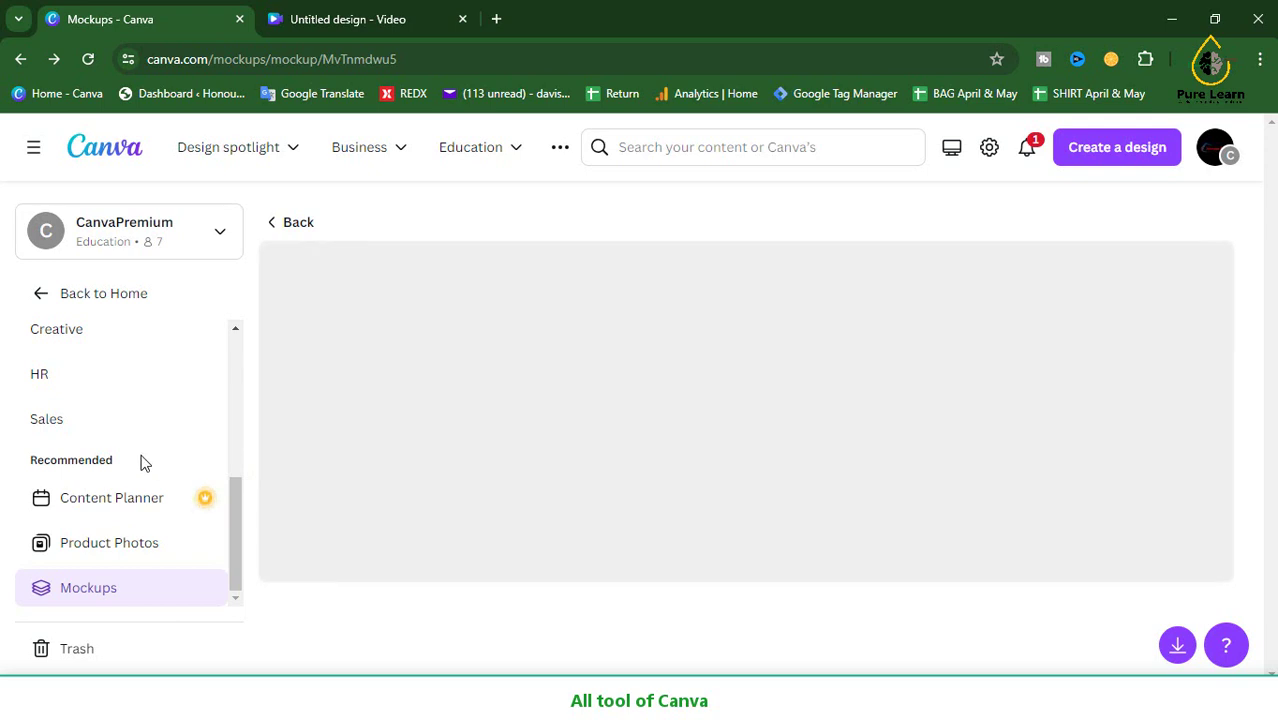
pyautogui.scroll(5, 140, 462)
pyautogui.scroll(-2, 143, 463)
pyautogui.scroll(-2, 143, 463)
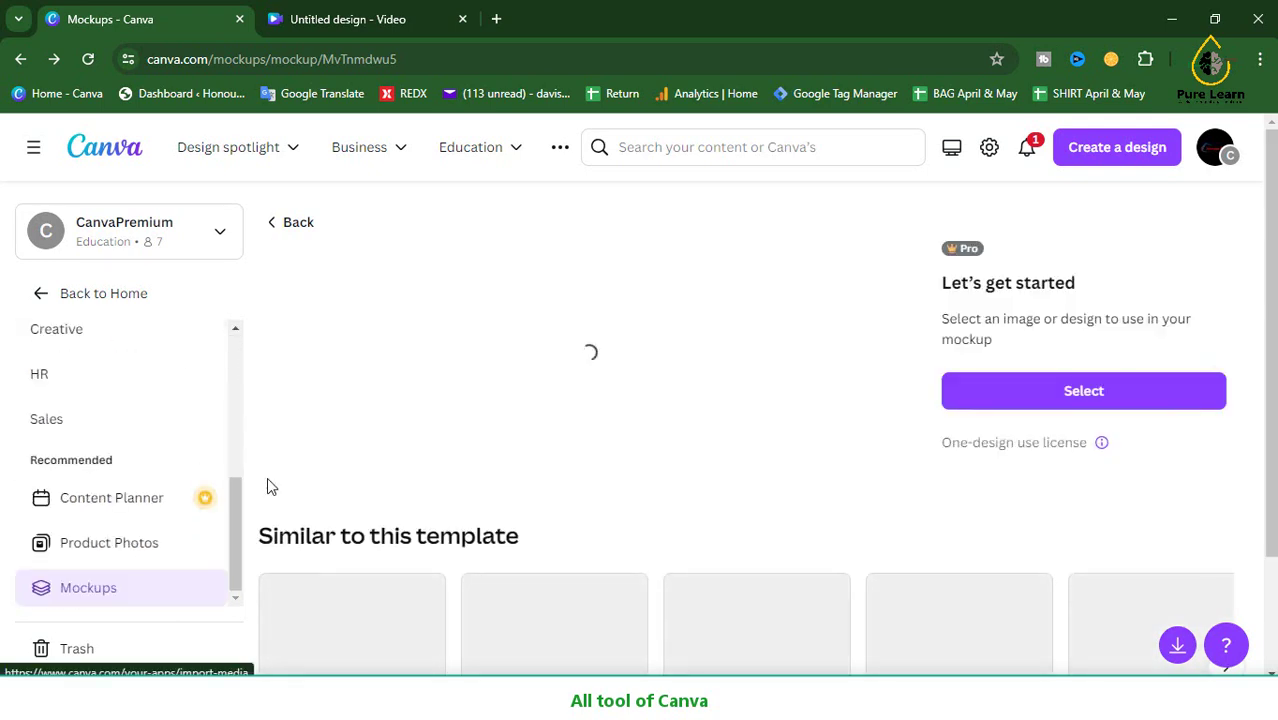
pyautogui.scroll(-2, 499, 488)
pyautogui.scroll(-1, 474, 488)
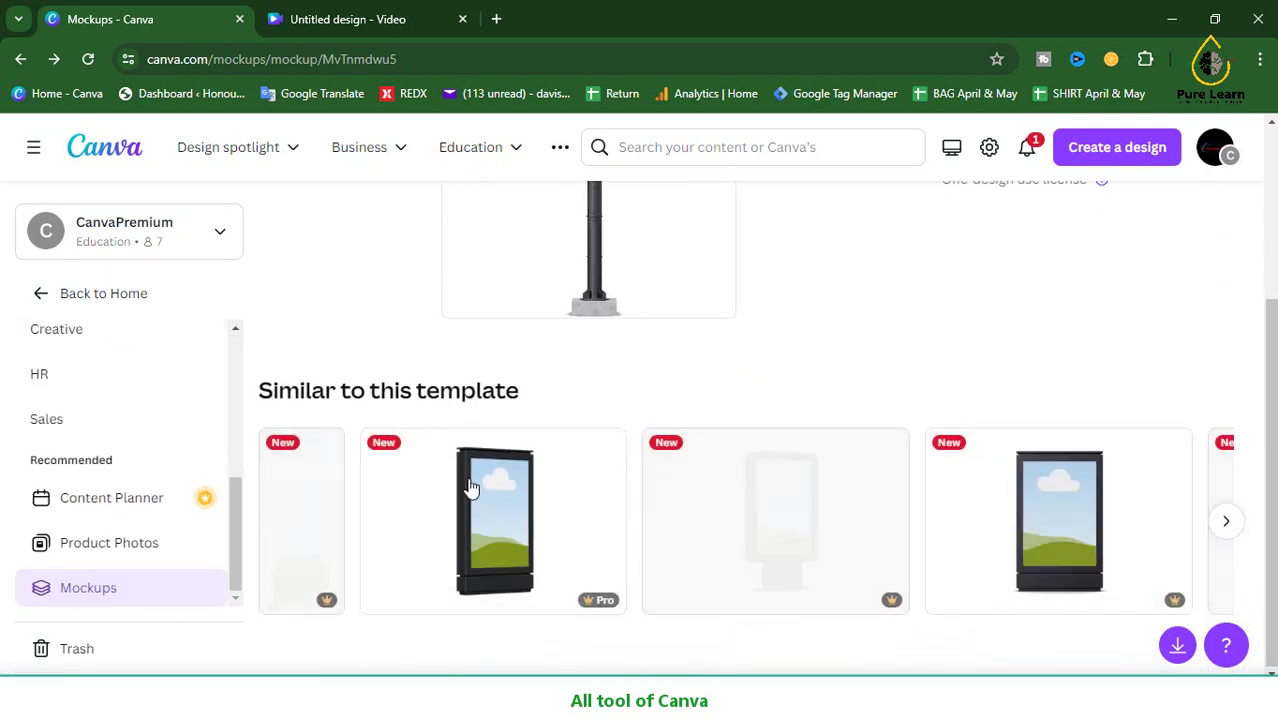
pyautogui.scroll(2, 807, 499)
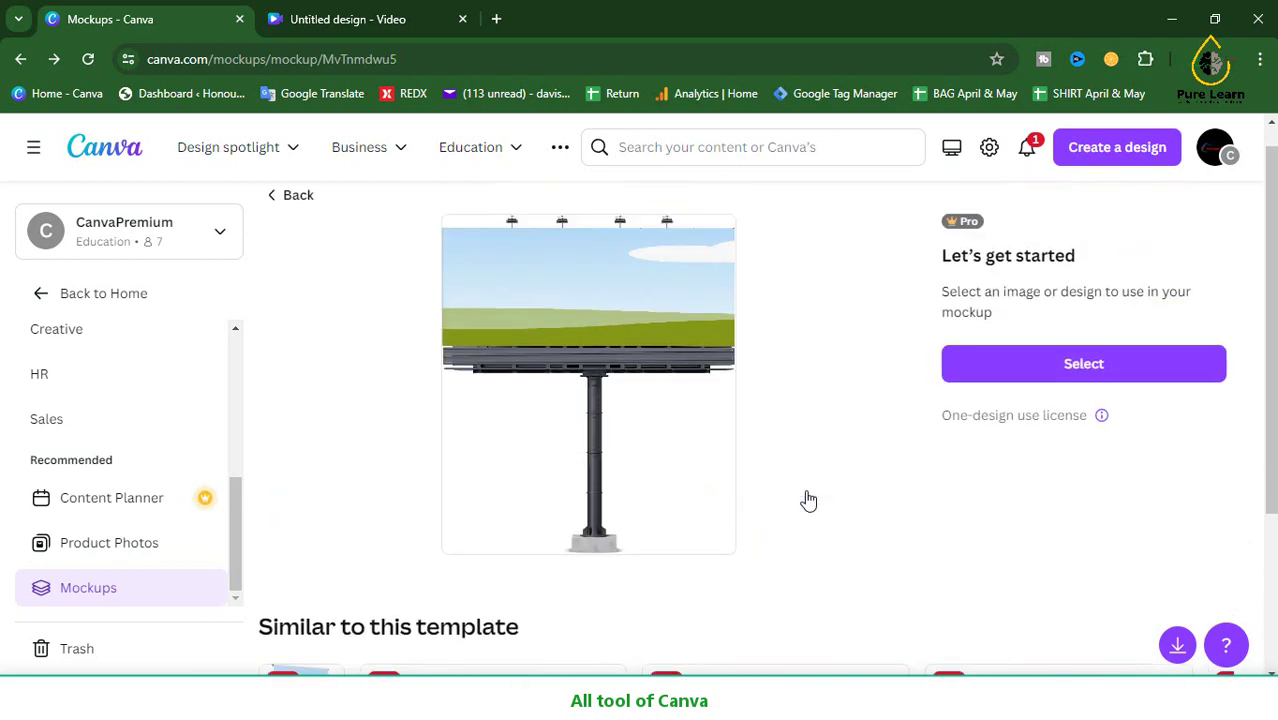
pyautogui.click(288, 223)
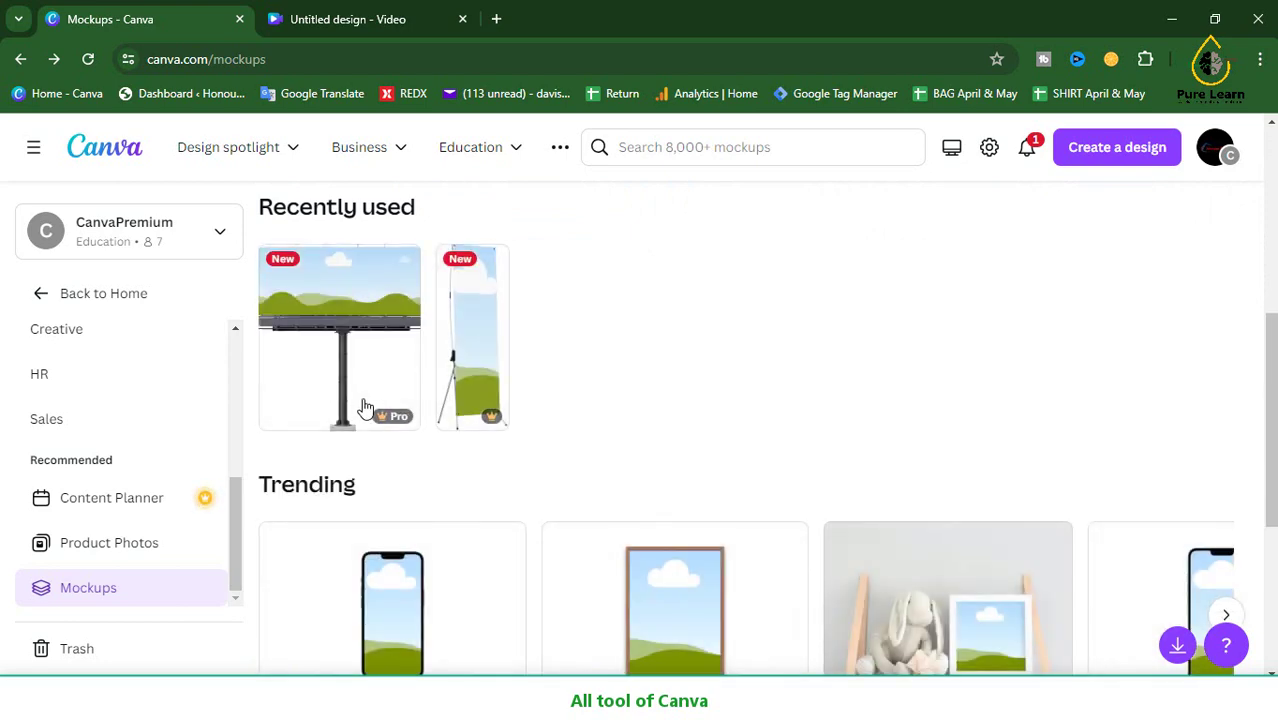
# - Look over the recently used mockups and the Technology categories on the Mockups page
pyautogui.scroll(2, 363, 408)
pyautogui.scroll(-3, 363, 405)
pyautogui.scroll(2, 363, 405)
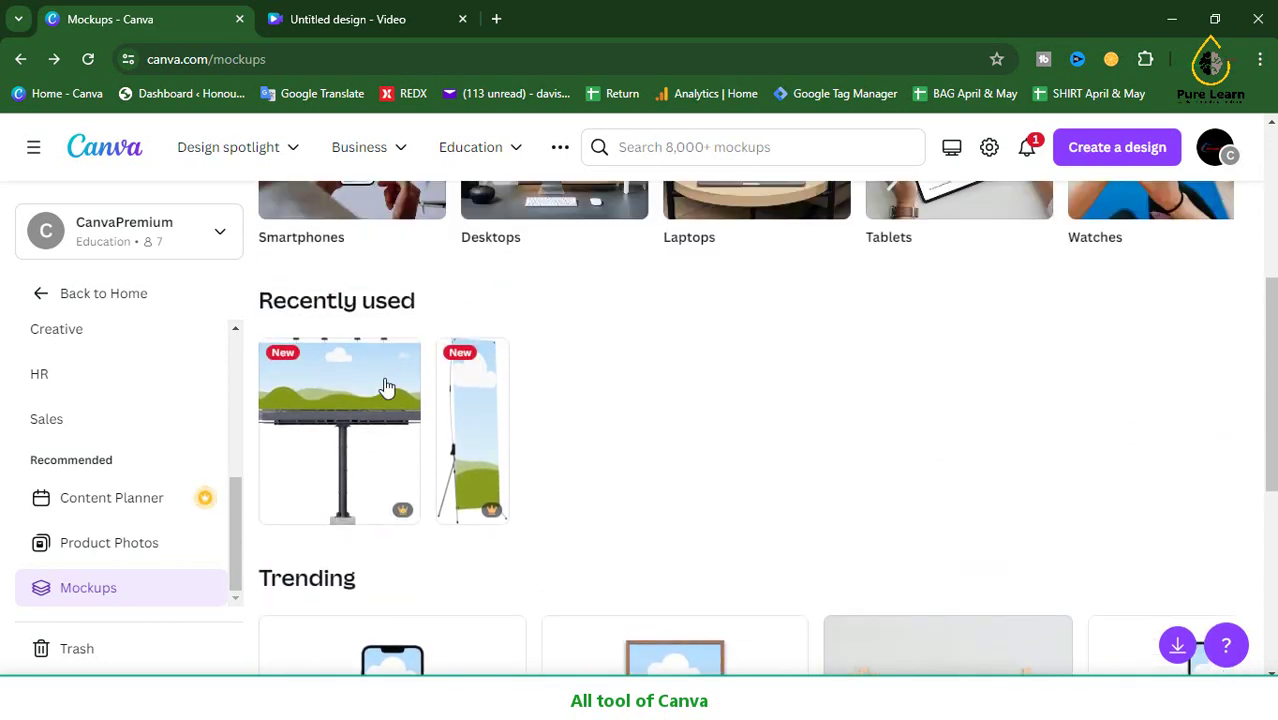
pyautogui.scroll(2, 404, 362)
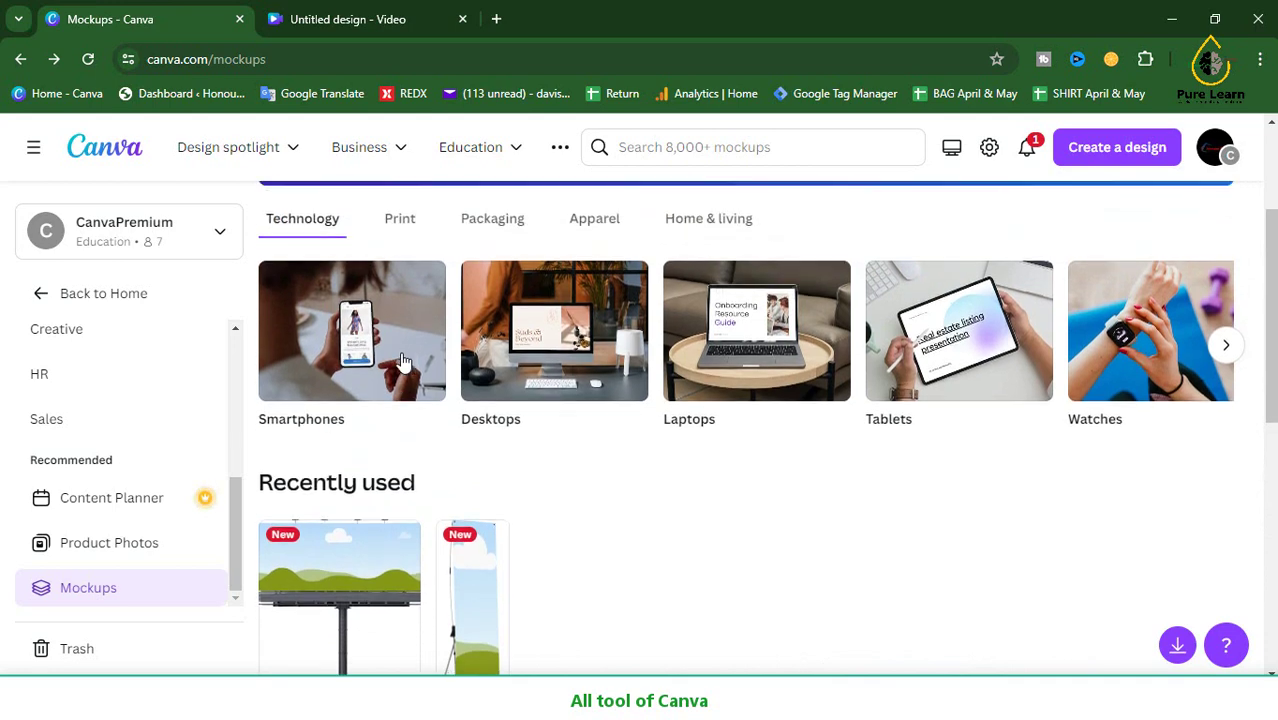
# - Browse through the Trending mockups, from phones and frames to screens, mugs and T-shirts
pyautogui.scroll(-6, 400, 360)
pyautogui.scroll(2, 400, 363)
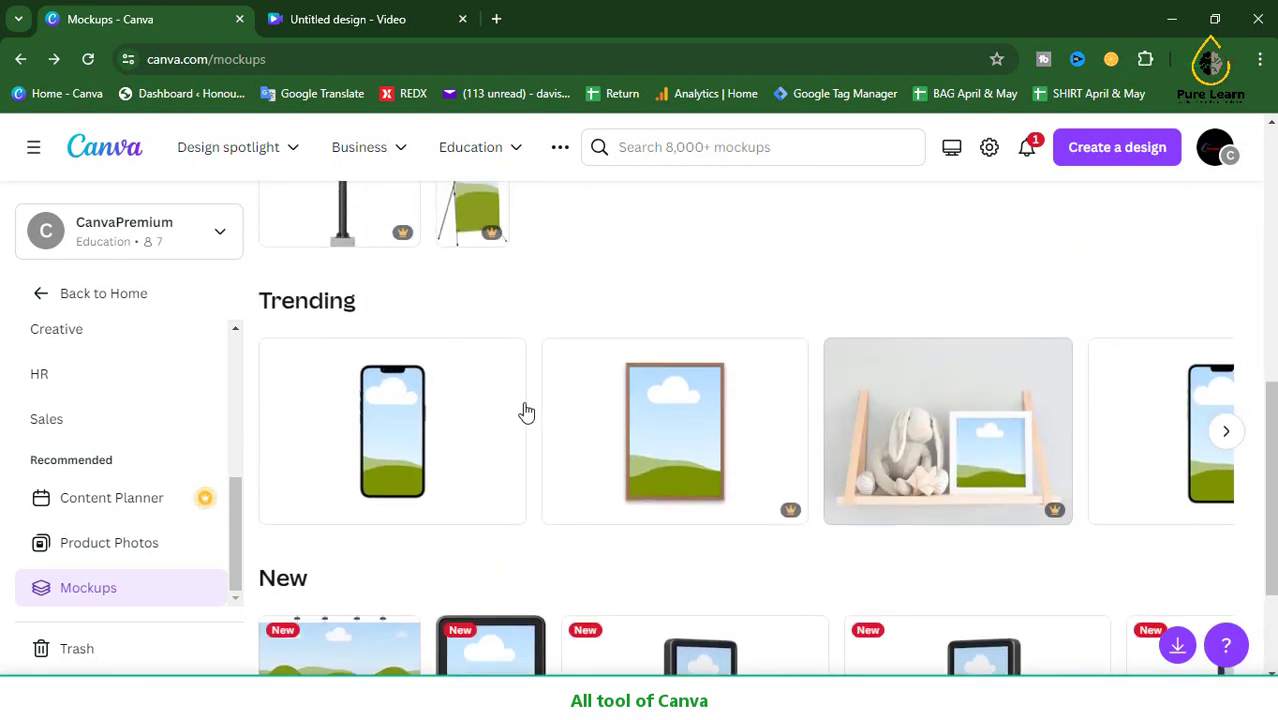
pyautogui.click(1231, 432)
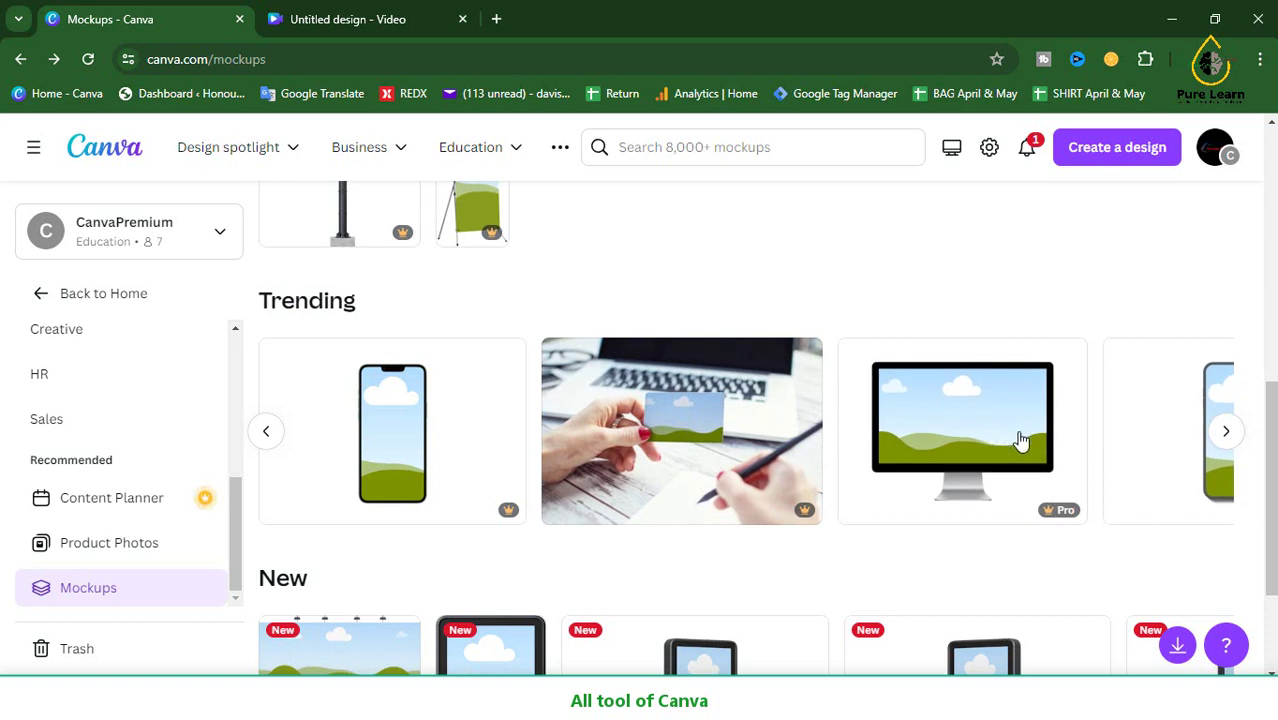
pyautogui.click(1225, 433)
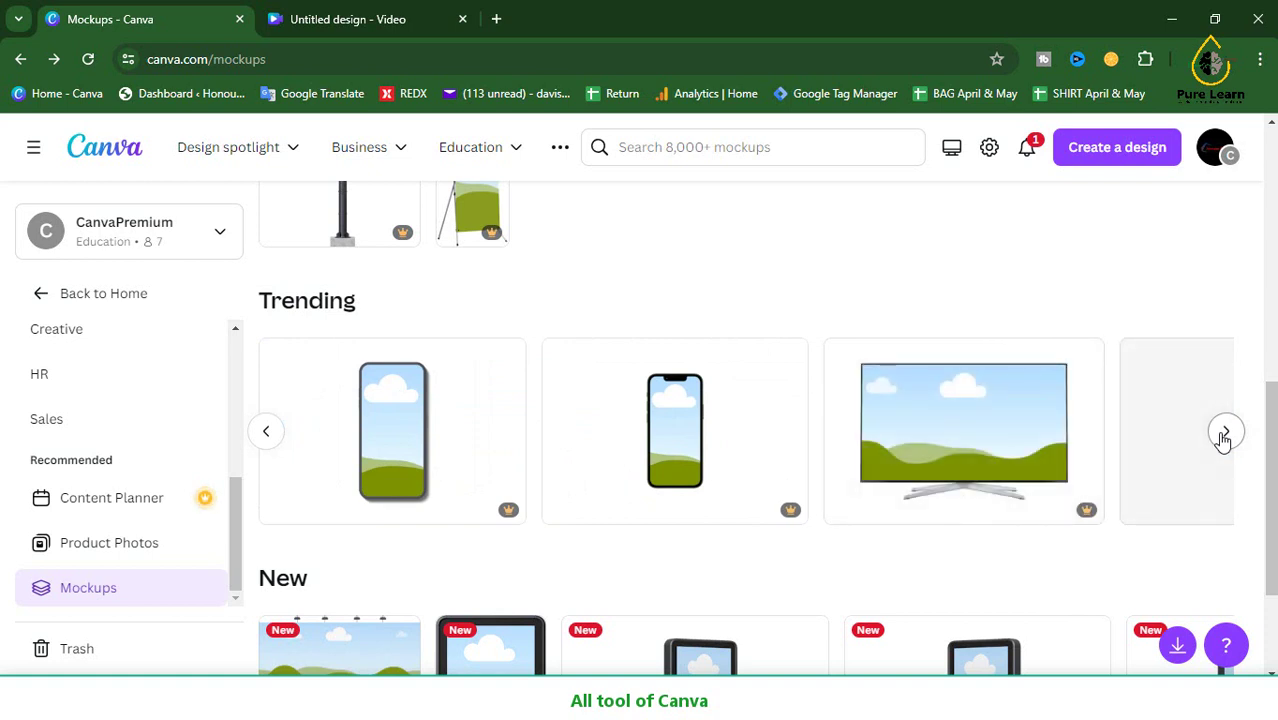
pyautogui.click(1225, 433)
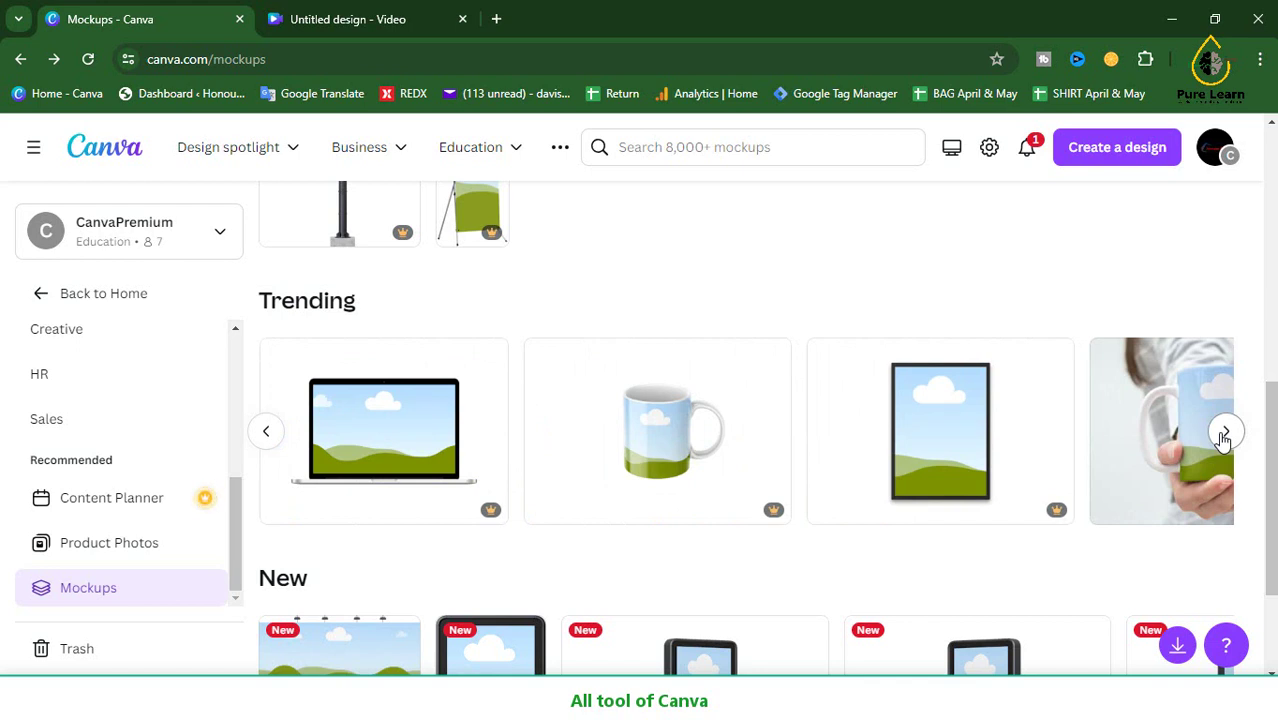
pyautogui.click(1224, 434)
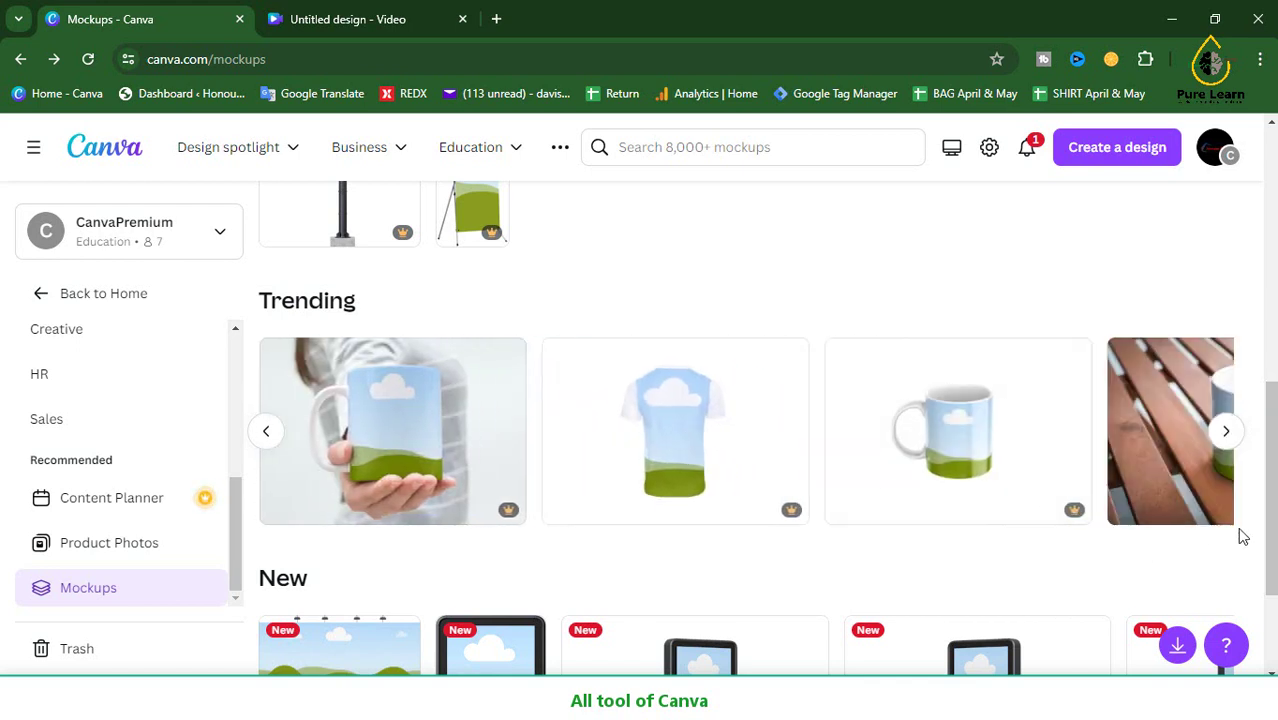
pyautogui.scroll(-1, 707, 480)
pyautogui.click(1224, 340)
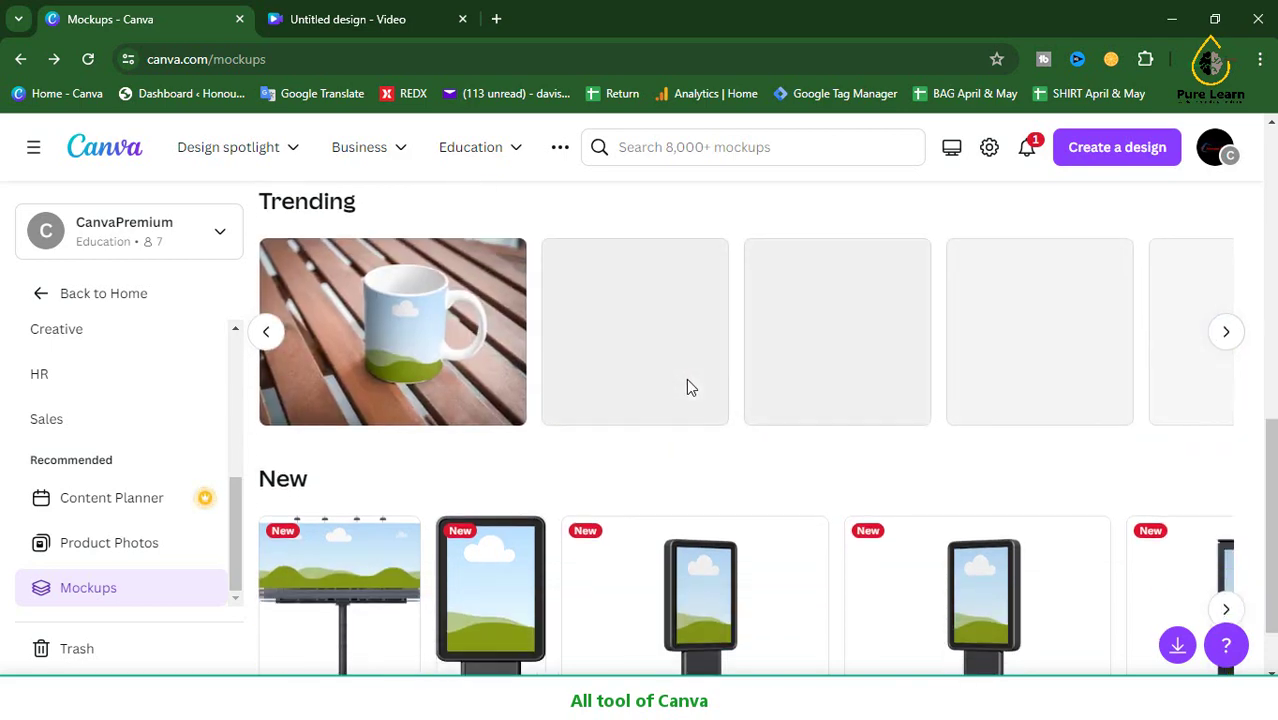
pyautogui.scroll(-1, 670, 440)
# - Look through all Technology mockup categories, from Smartphones to E-readers
pyautogui.scroll(9, 678, 479)
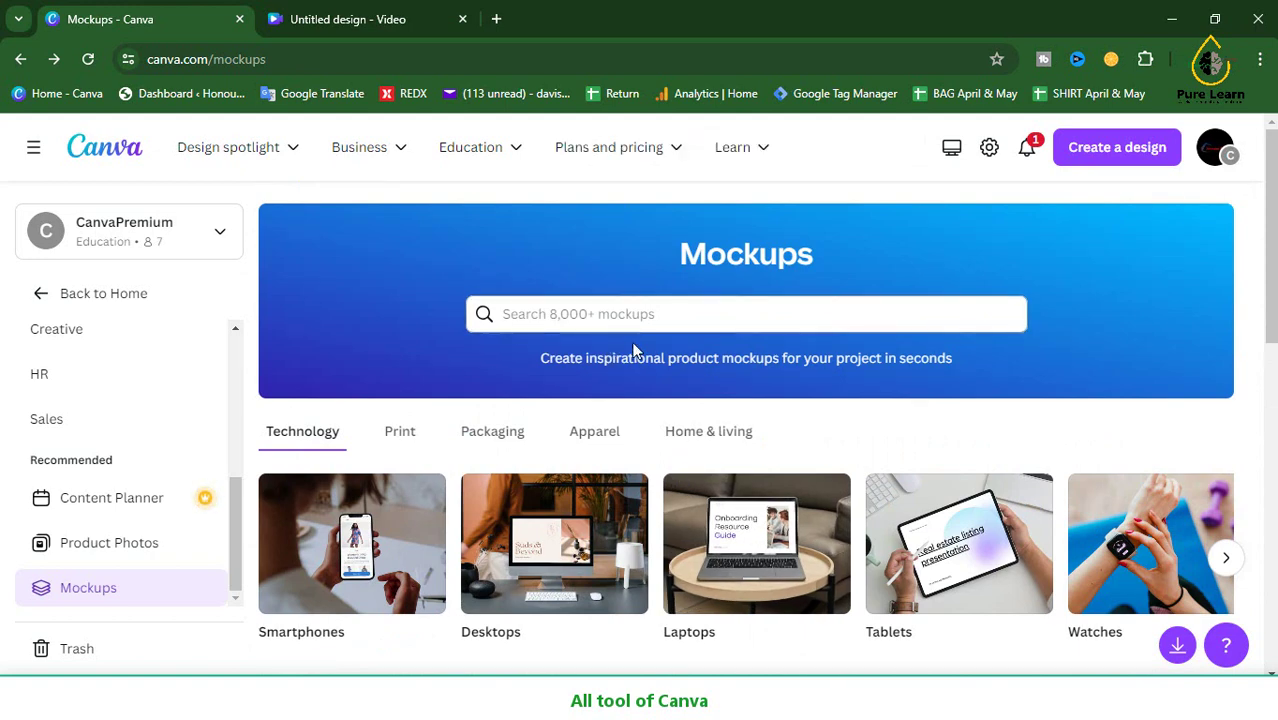
pyautogui.scroll(-2, 422, 433)
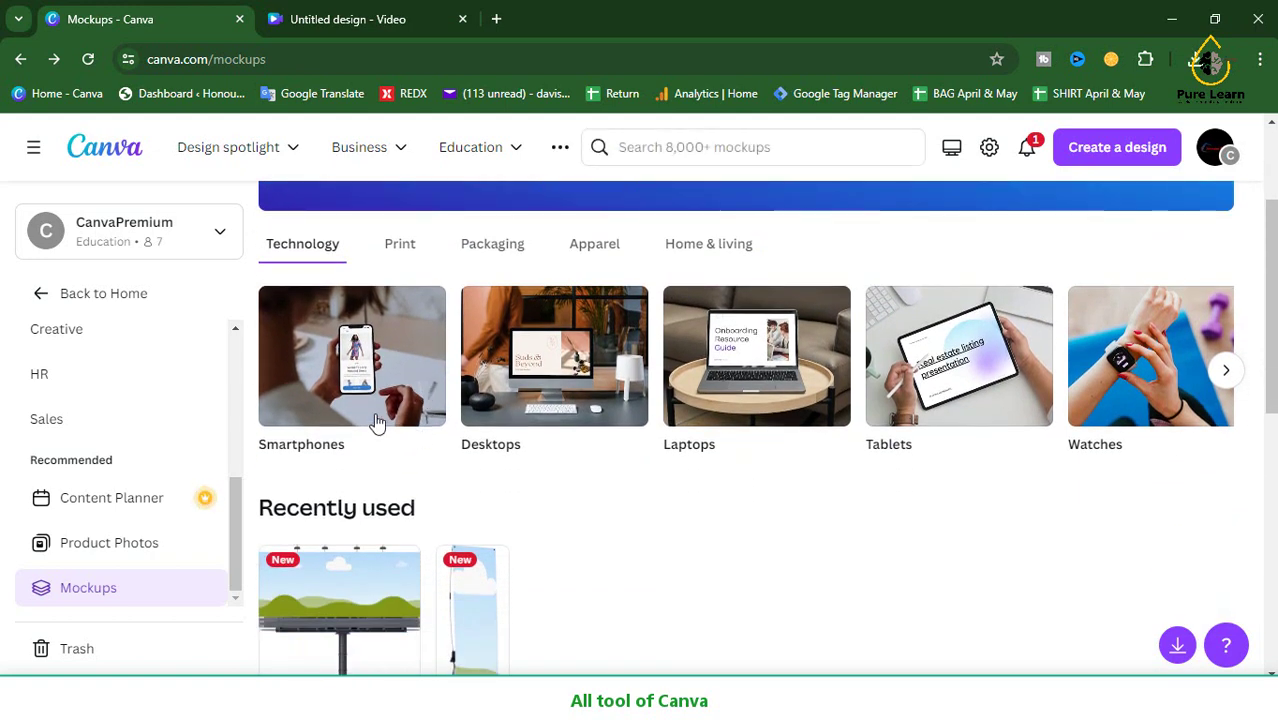
pyautogui.scroll(1, 378, 423)
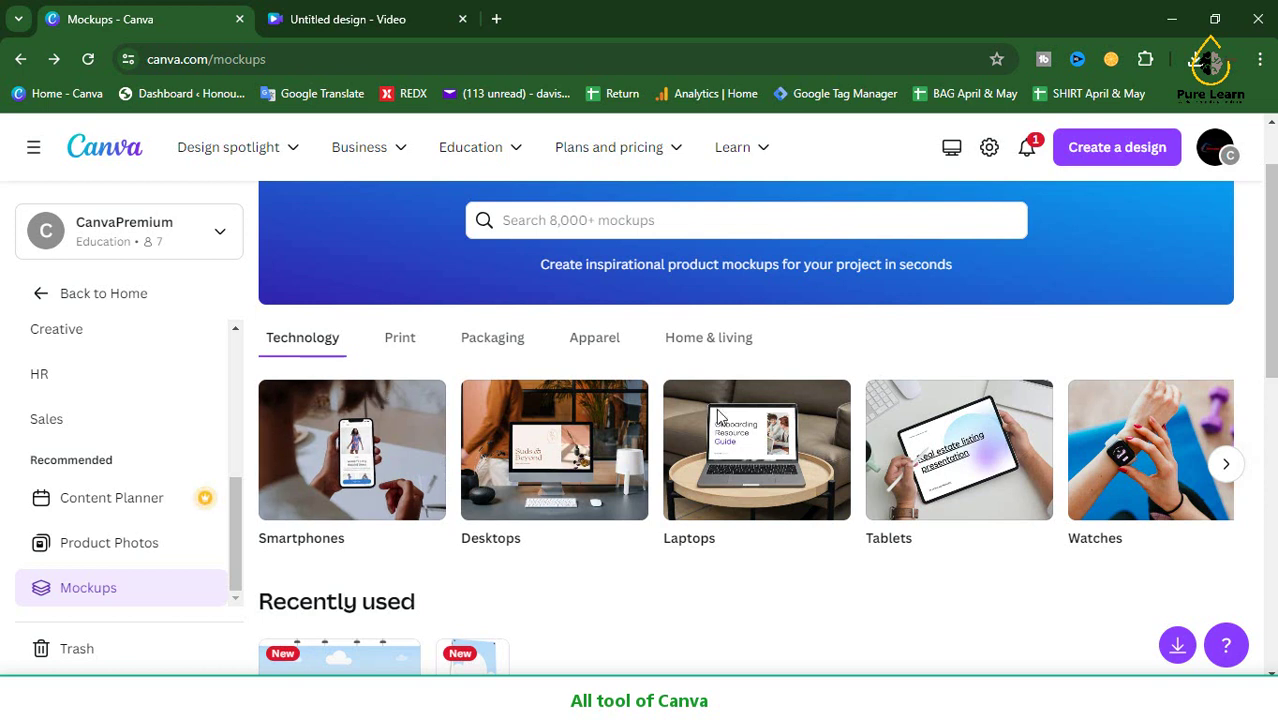
pyautogui.click(1228, 466)
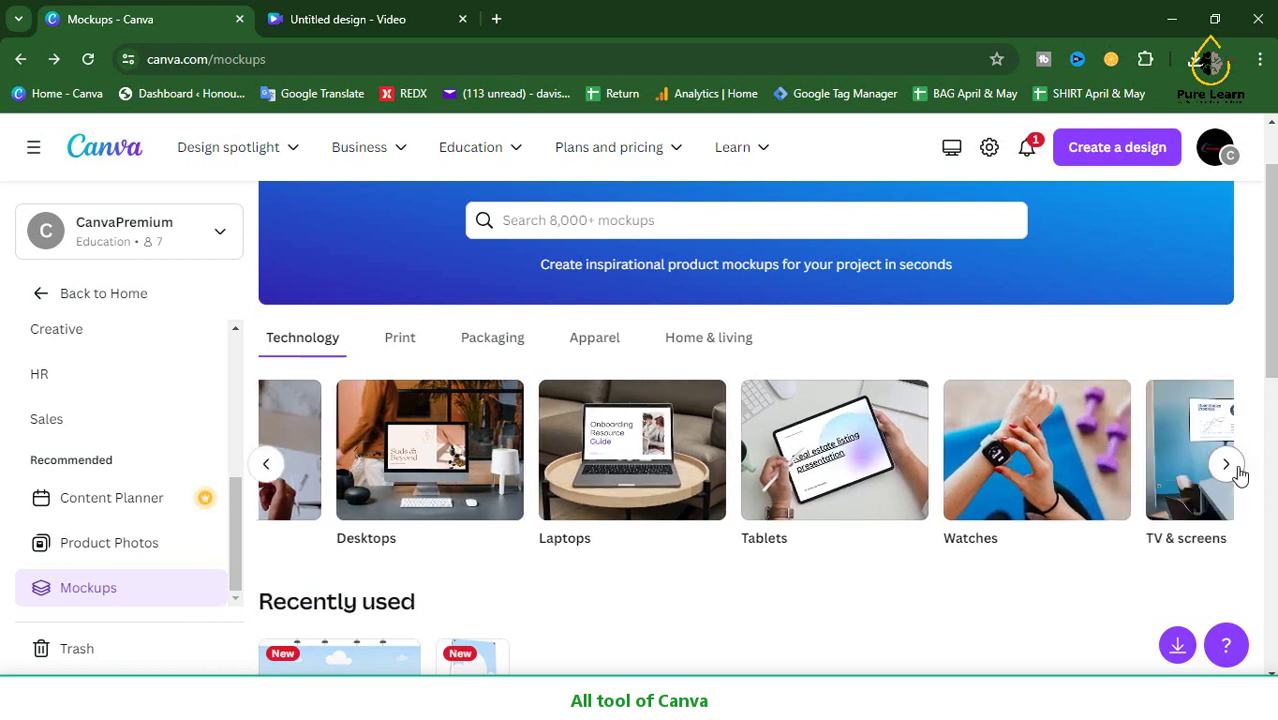
pyautogui.click(1236, 468)
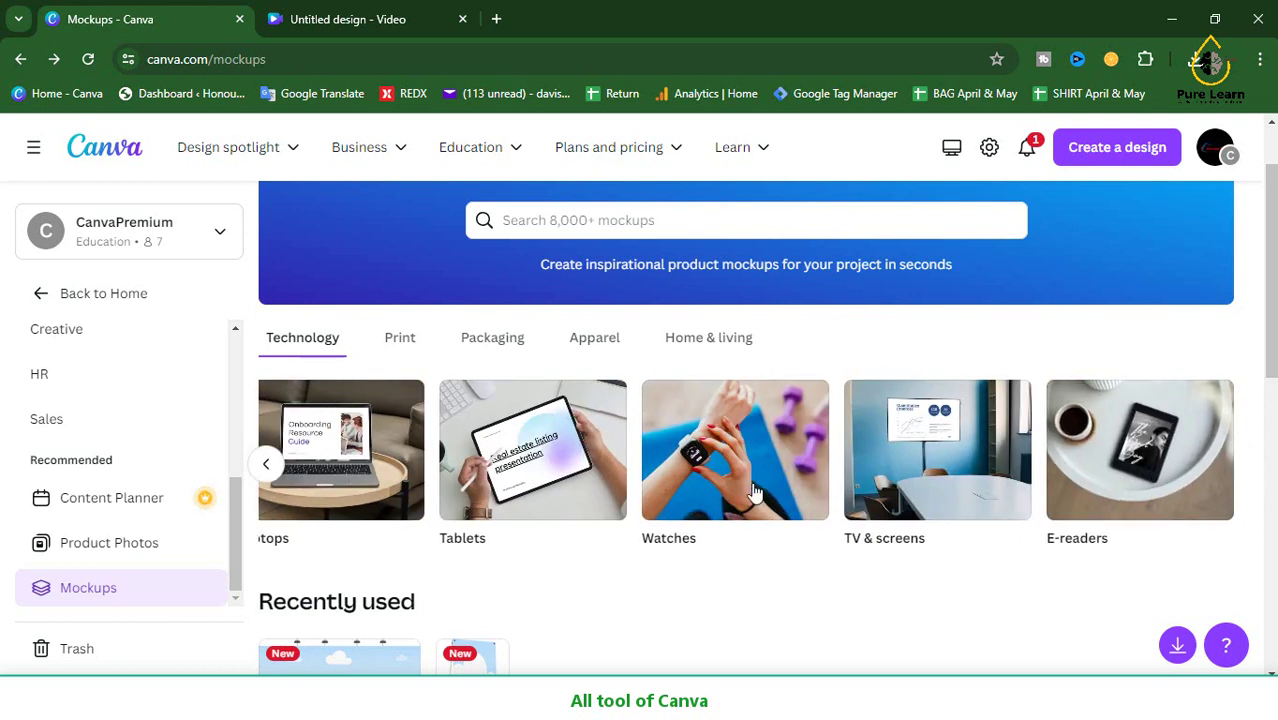
# - Show the Print mockup categories and look through them to Stickers and Other
pyautogui.click(405, 337)
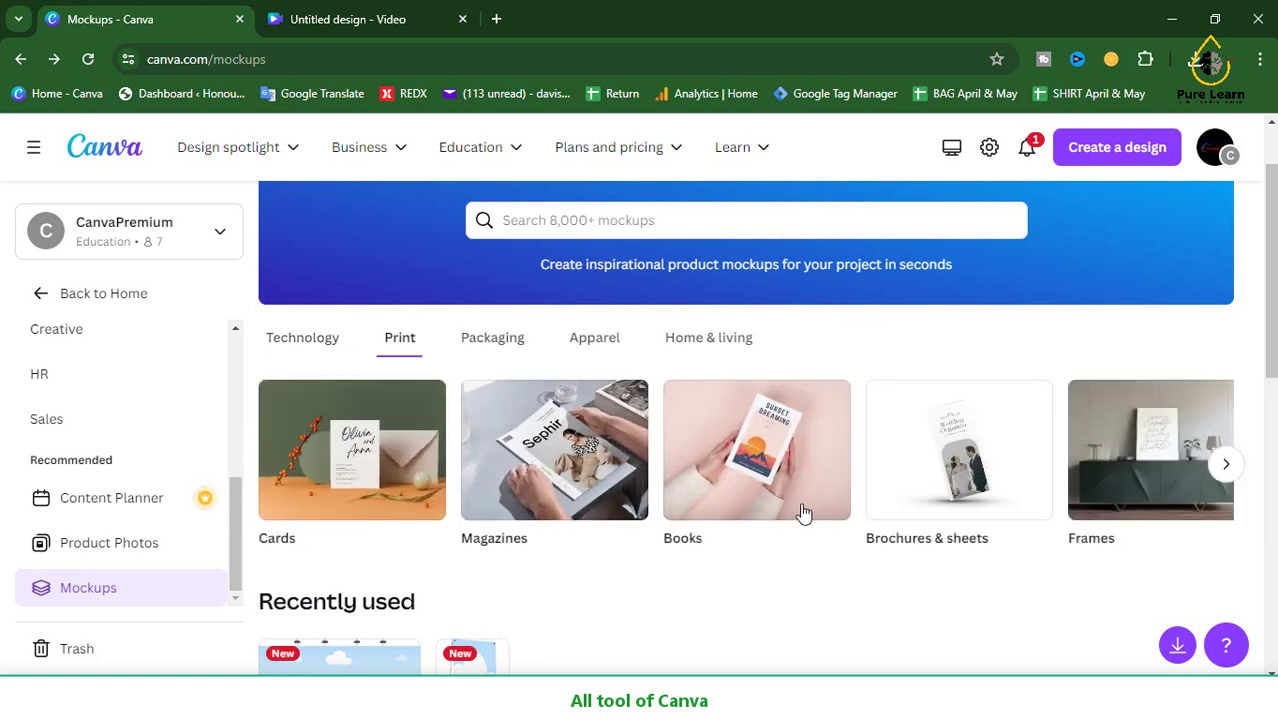
pyautogui.click(1222, 465)
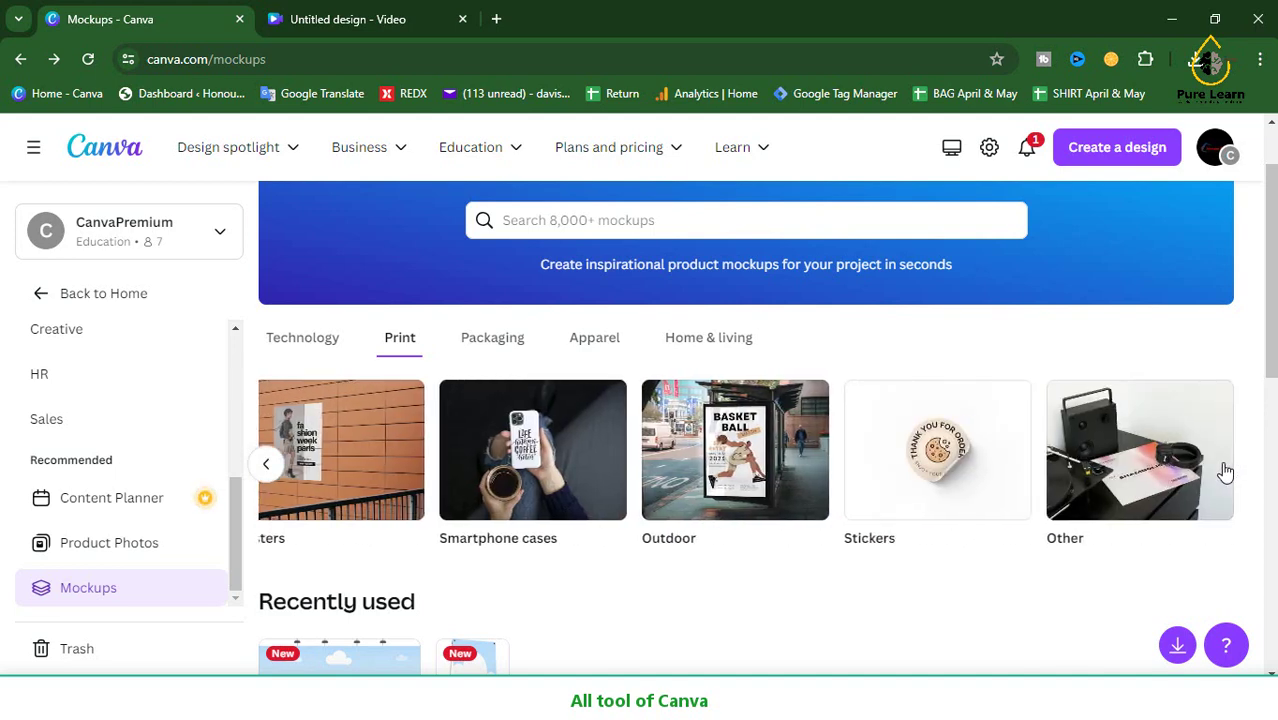
pyautogui.scroll(-3, 82, 540)
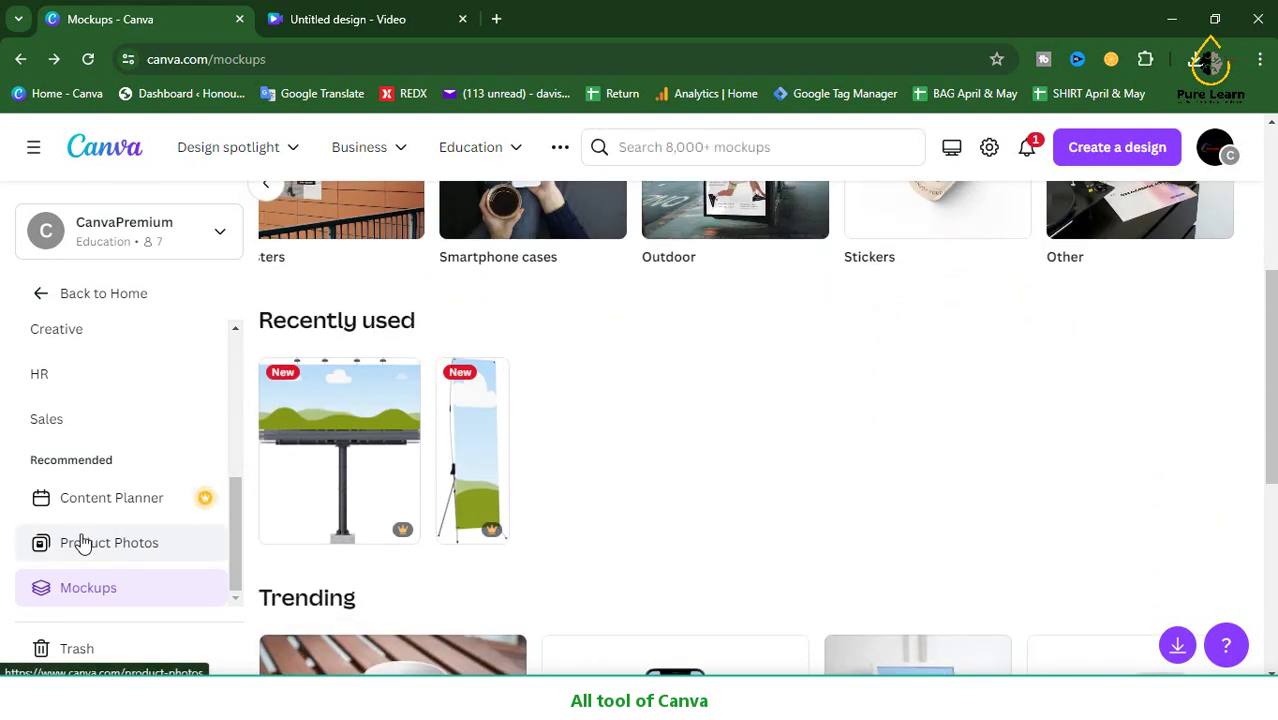
# - Return to the home page and open the Product Photos tool from the recommended apps
pyautogui.click(38, 295)
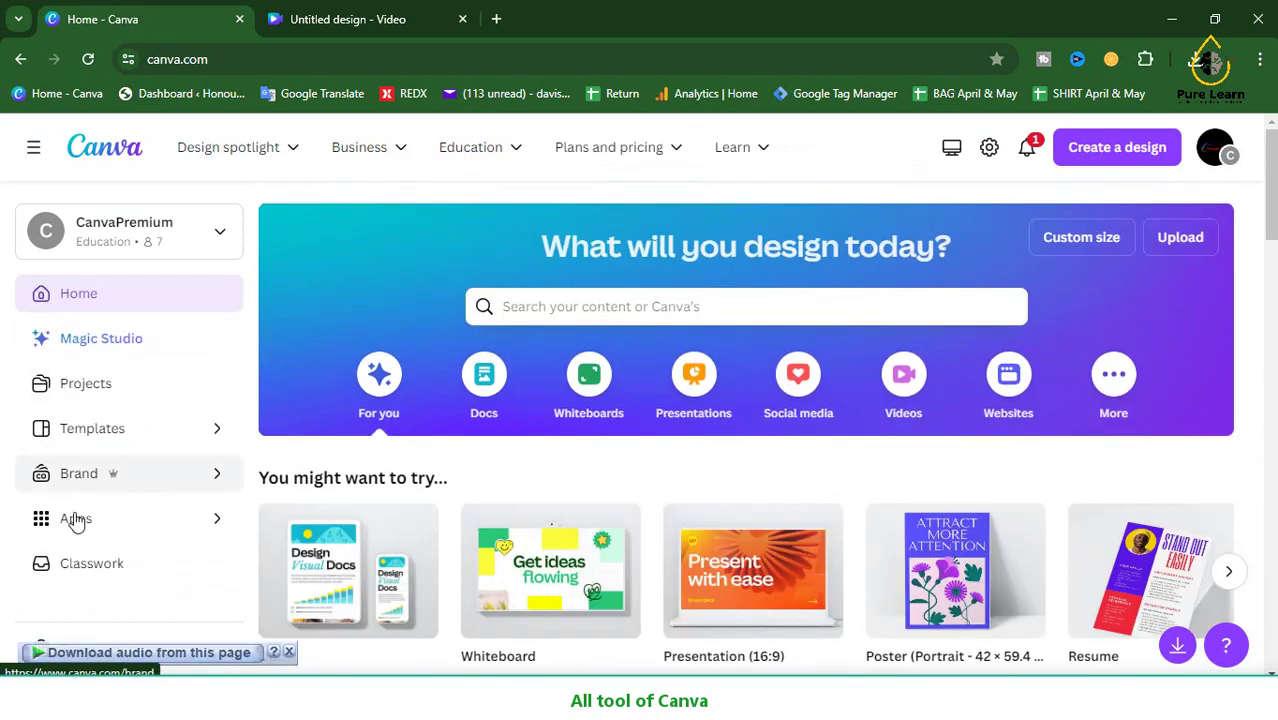
pyautogui.click(76, 520)
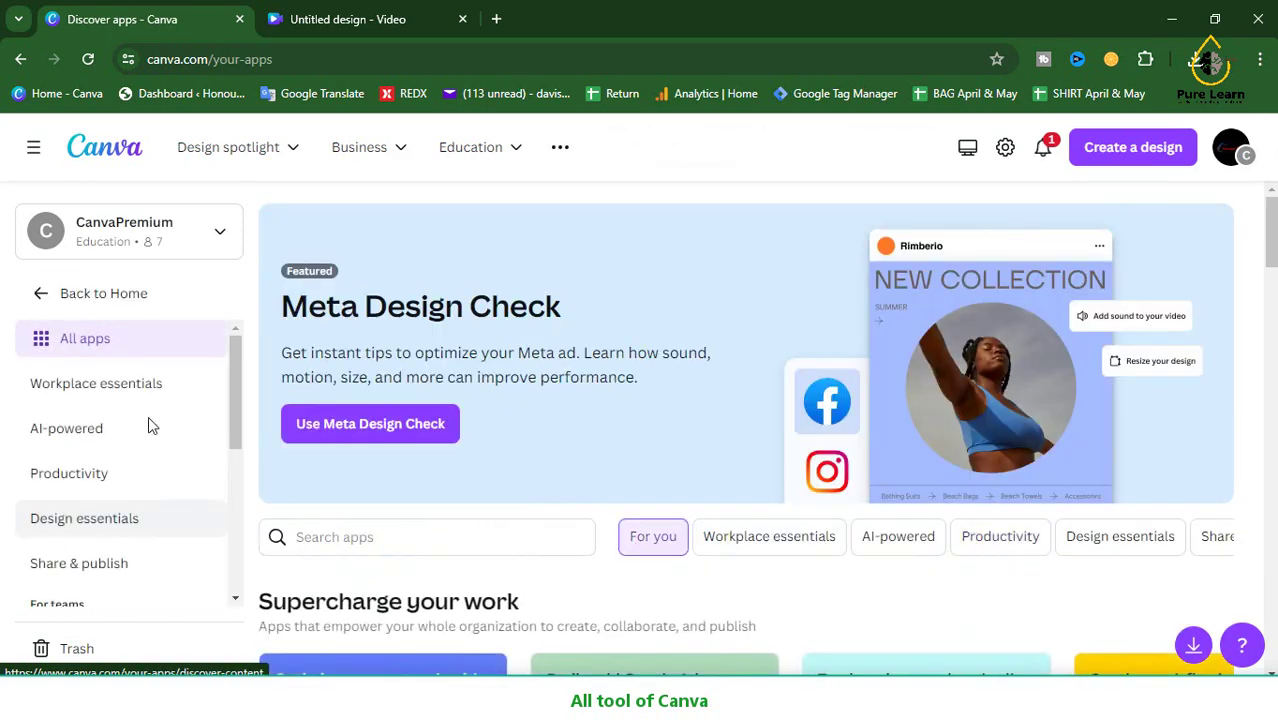
pyautogui.scroll(-4, 146, 420)
pyautogui.scroll(1, 55, 421)
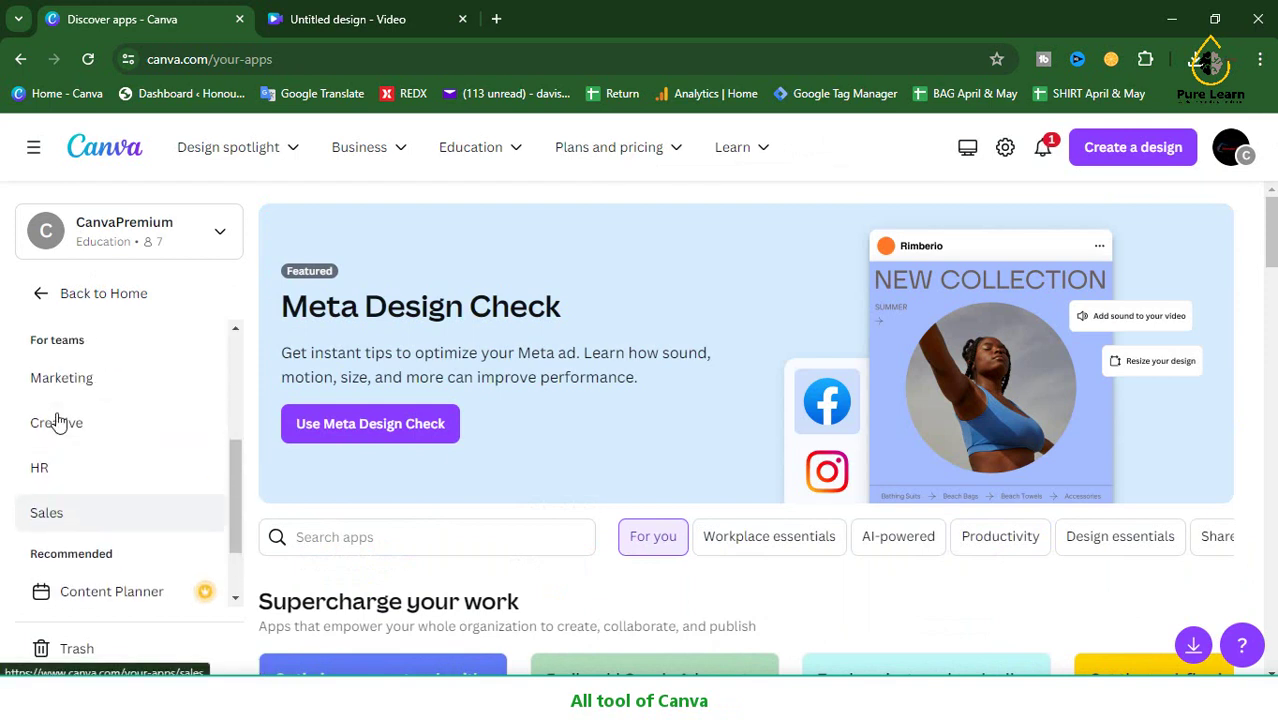
pyautogui.scroll(-2, 58, 422)
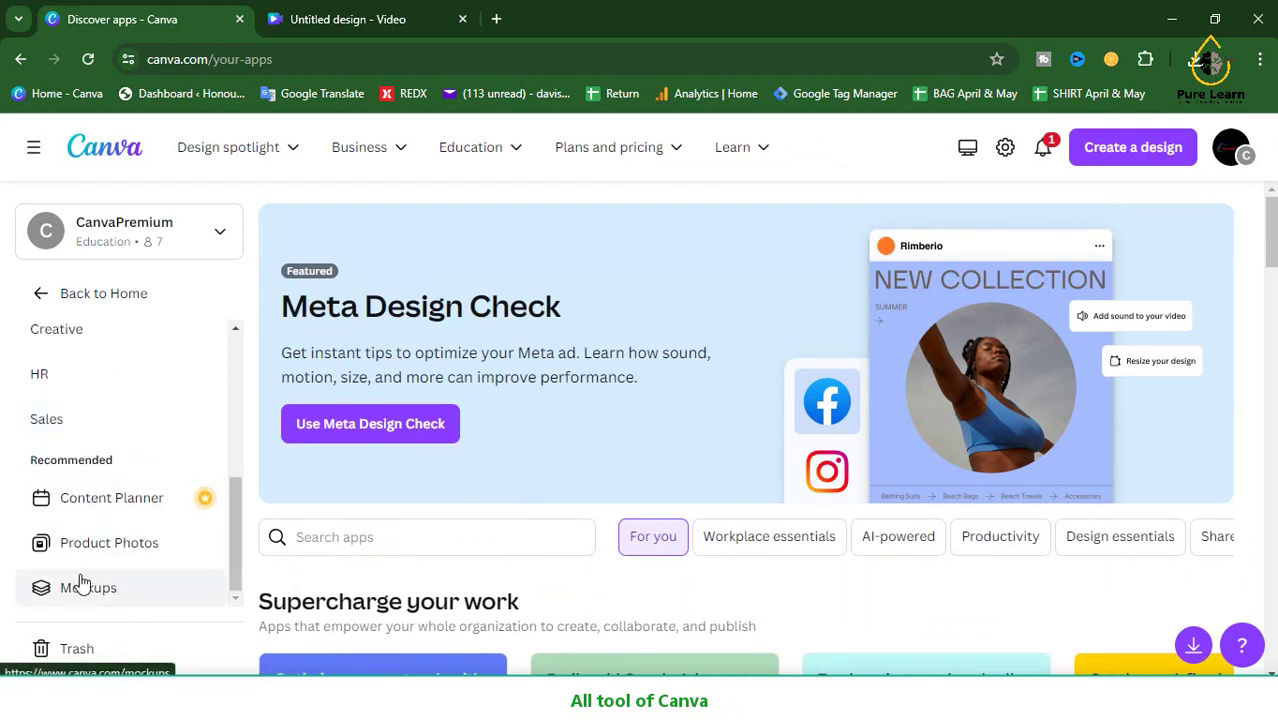
pyautogui.click(69, 542)
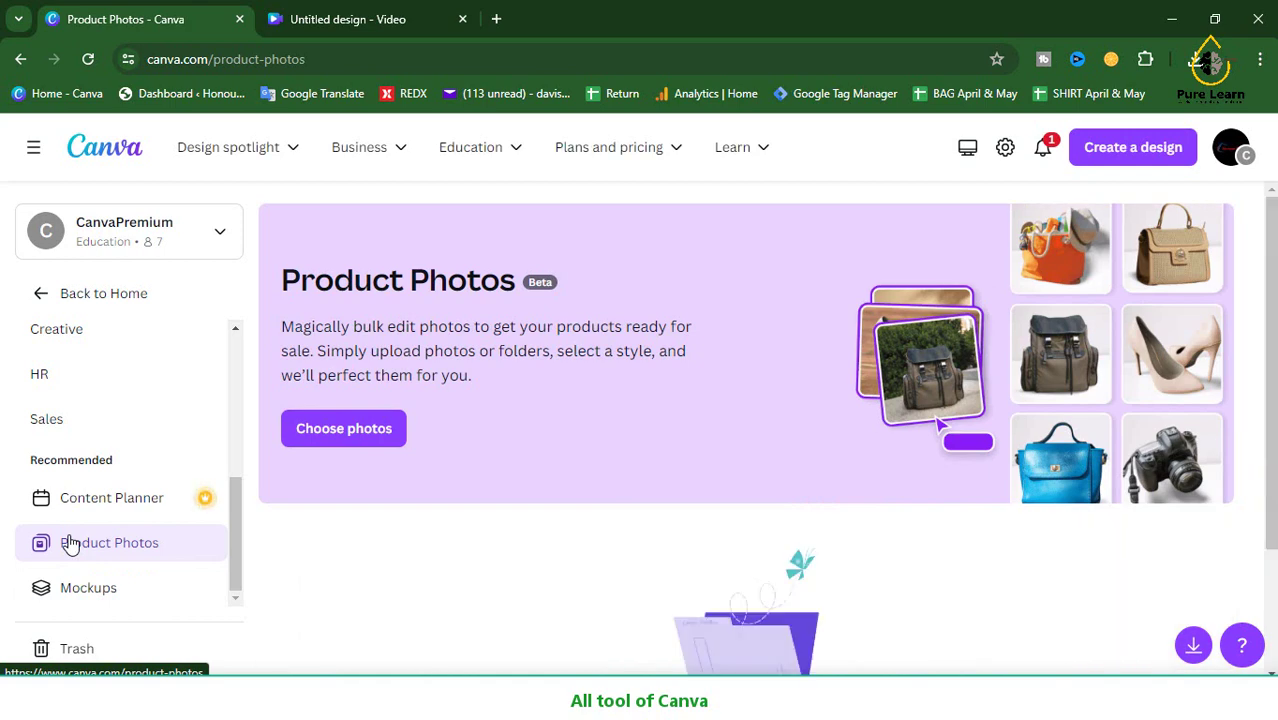
# - Open the photo selection dialog of Product Photos to view its upload options and close it again
pyautogui.scroll(-2, 812, 566)
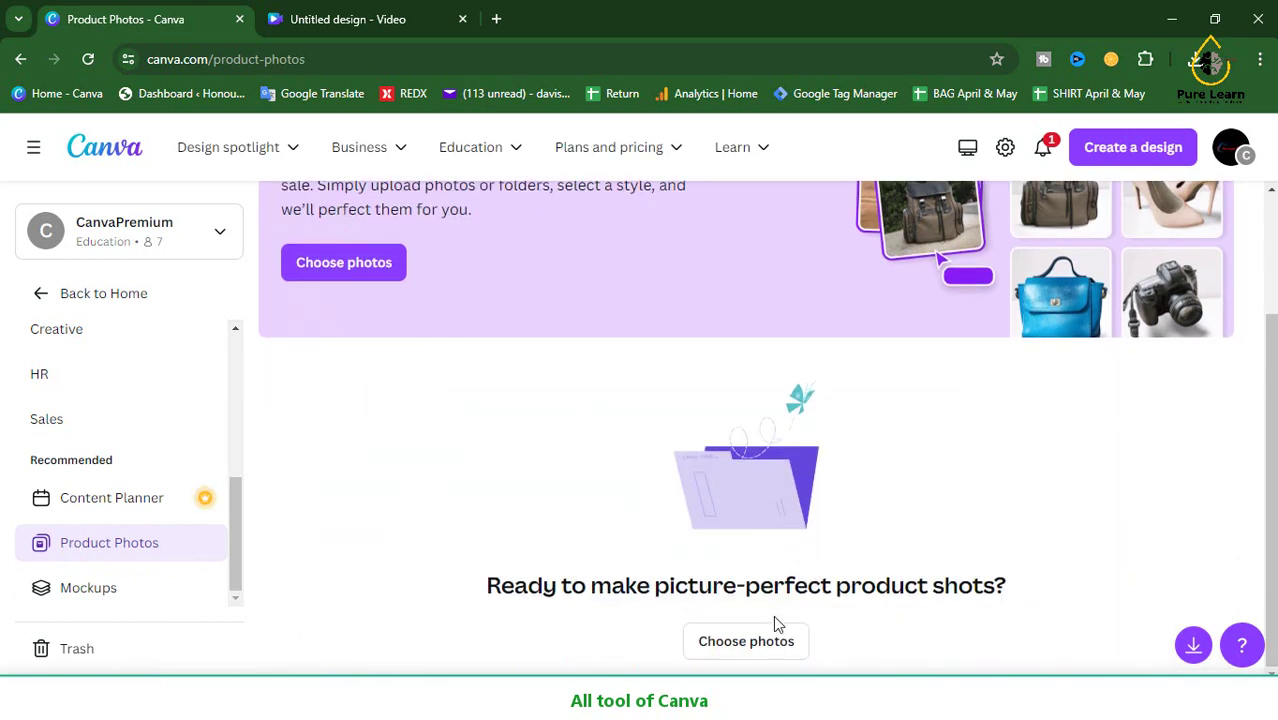
pyautogui.click(727, 645)
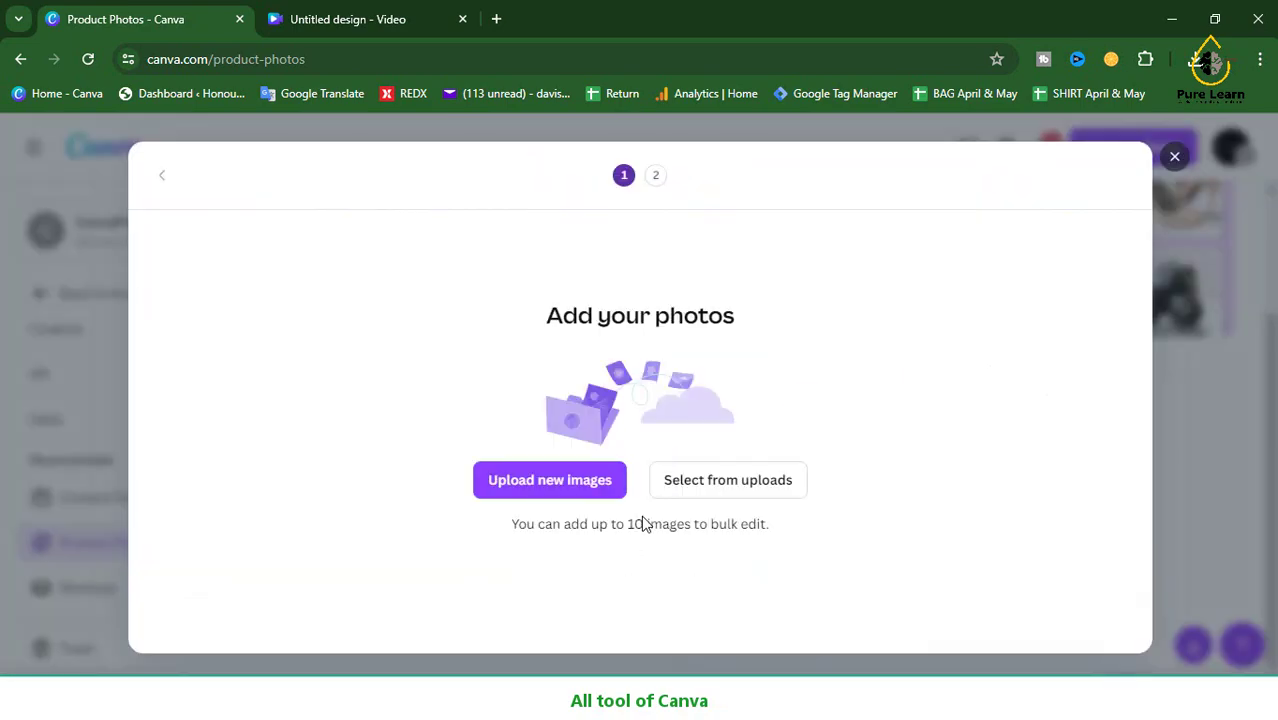
pyautogui.press('Escape')
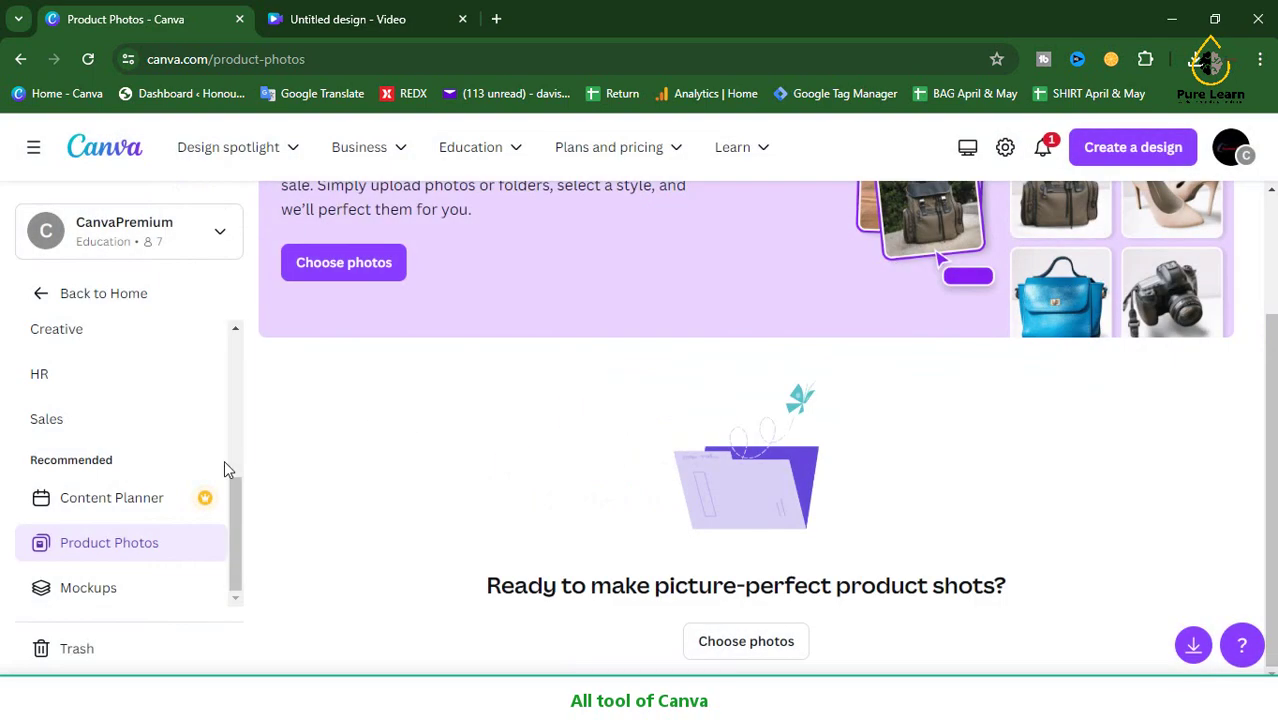
# - Open the Content Planner and look over its calendar down to the first week of July
pyautogui.click(75, 497)
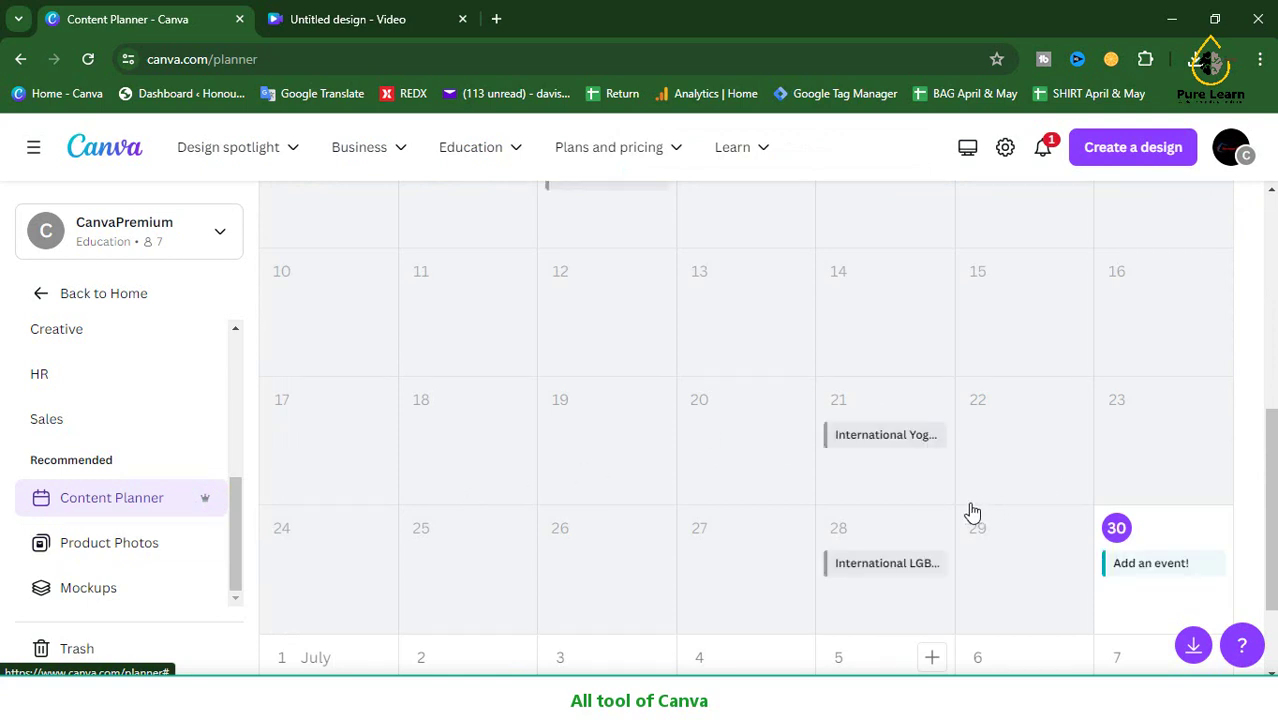
pyautogui.scroll(-1, 972, 512)
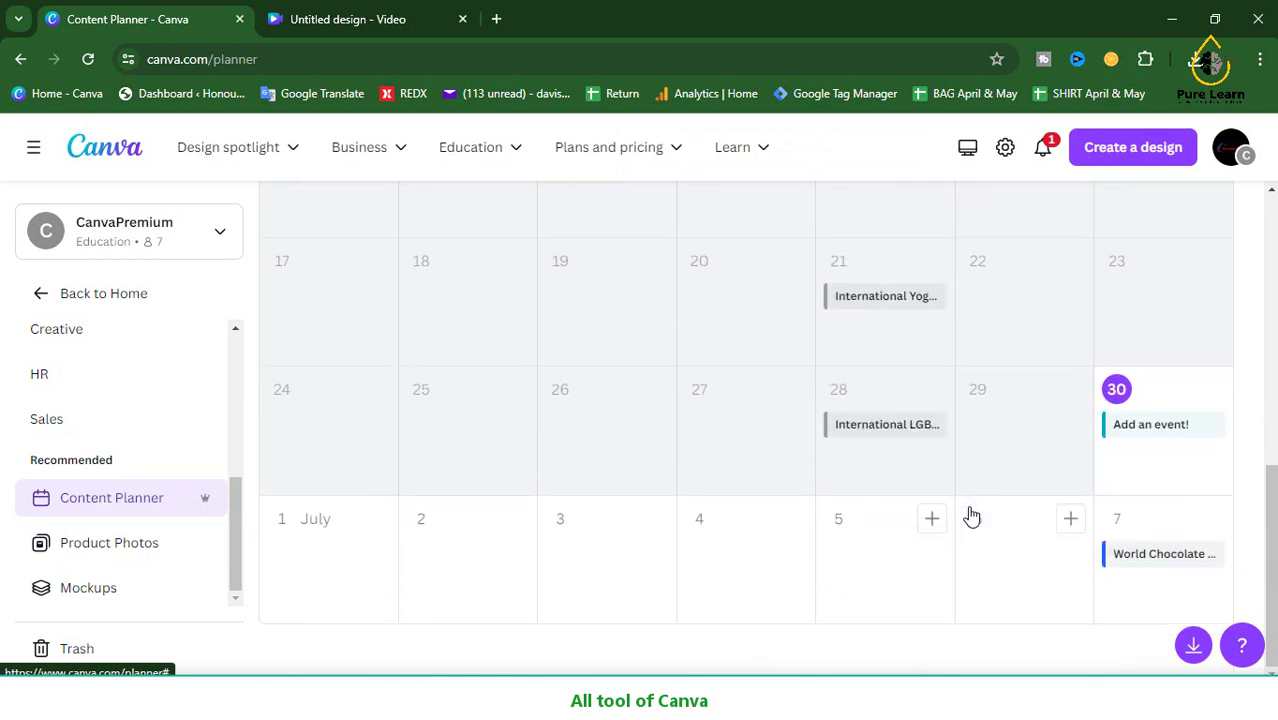
pyautogui.rightClick(476, 479)
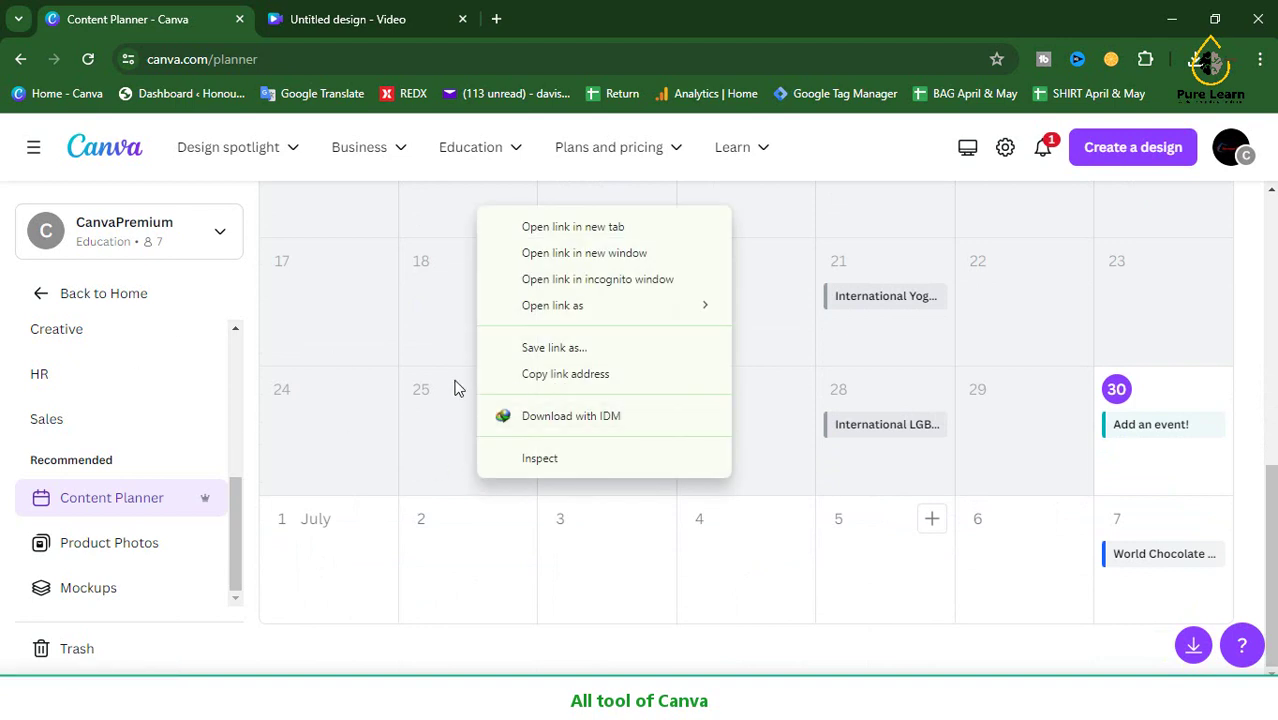
# - Return from the Content Planner to the home page and look through the recent designs
pyautogui.click(99, 293)
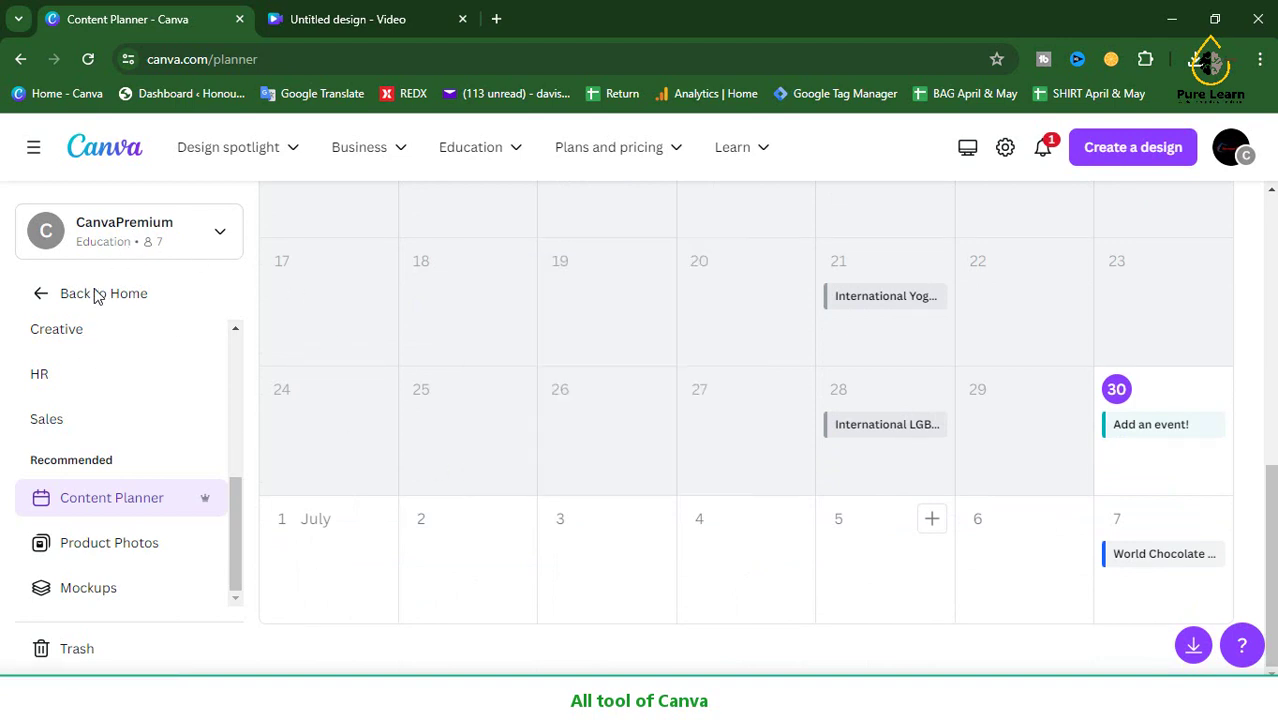
pyautogui.click(95, 297)
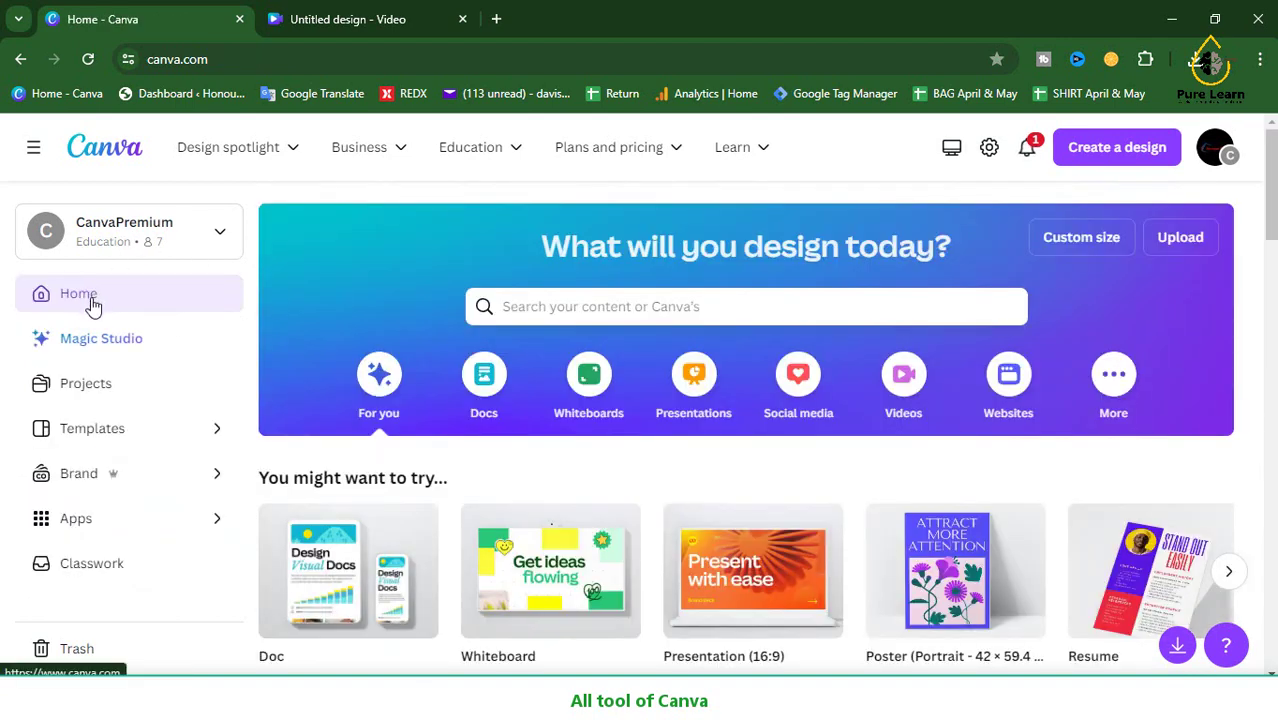
pyautogui.scroll(-4, 134, 520)
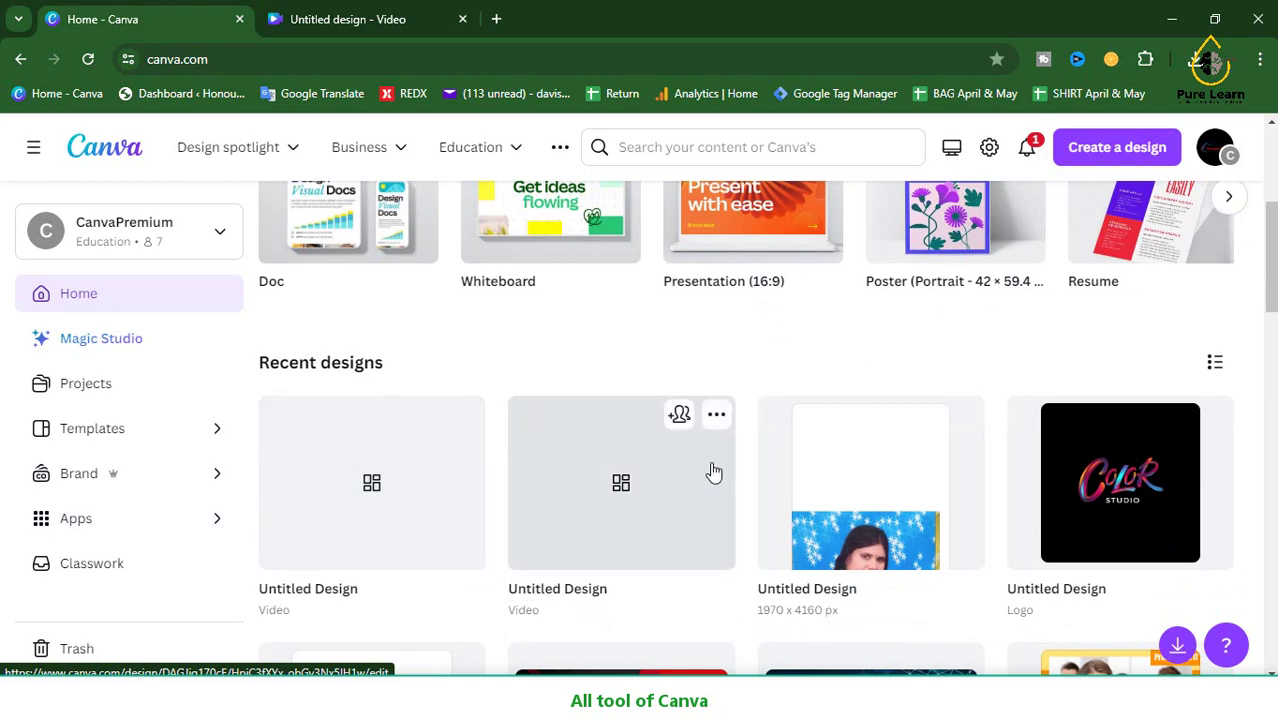
pyautogui.scroll(-4, 710, 475)
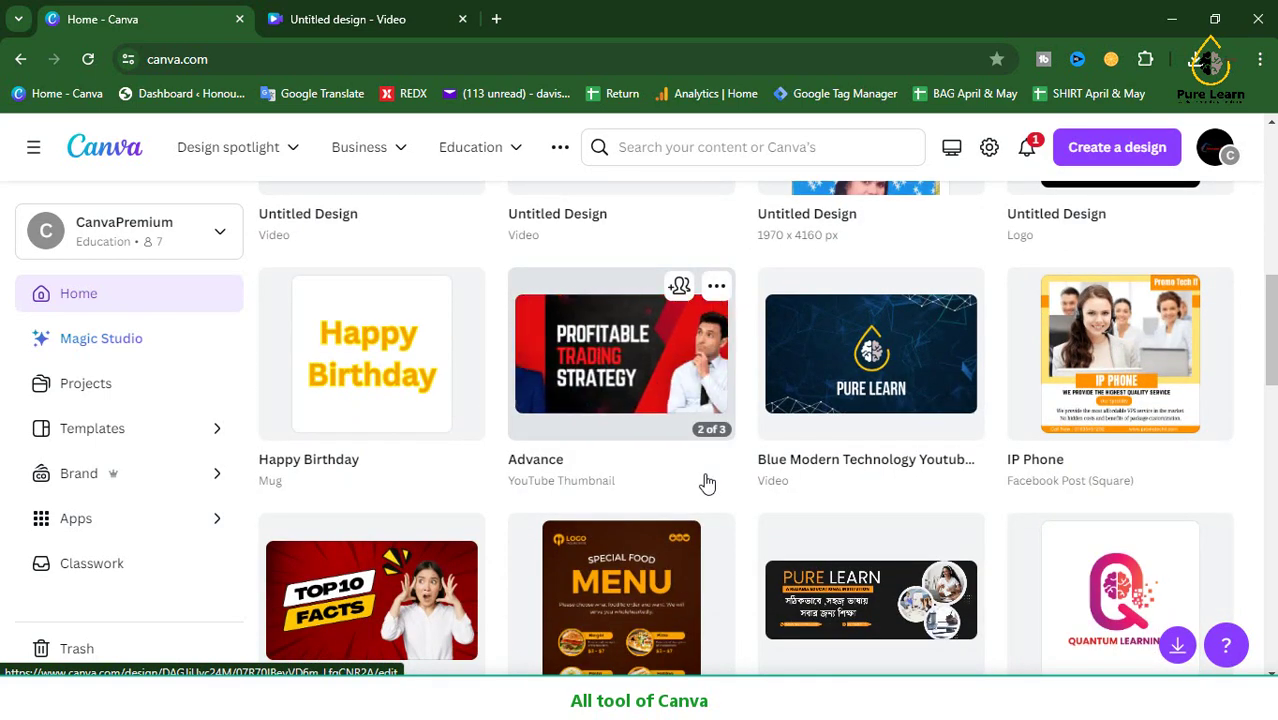